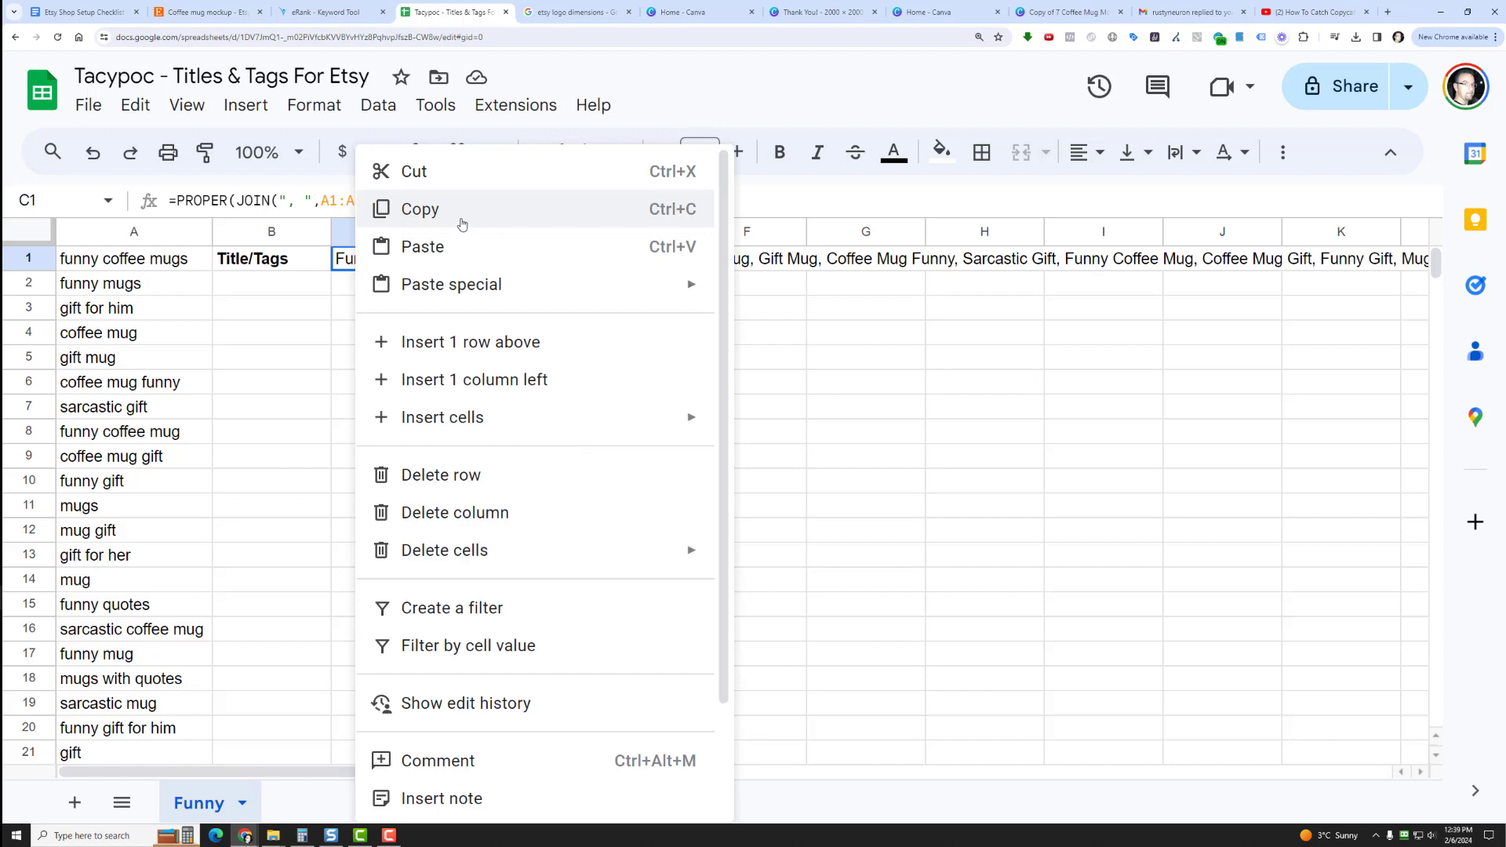
Copy the joined keyword list in cell C1 and open a new ChatGPT chat in a separate browser tab.
{"action": "left_click", "coordinate": [462, 224]}
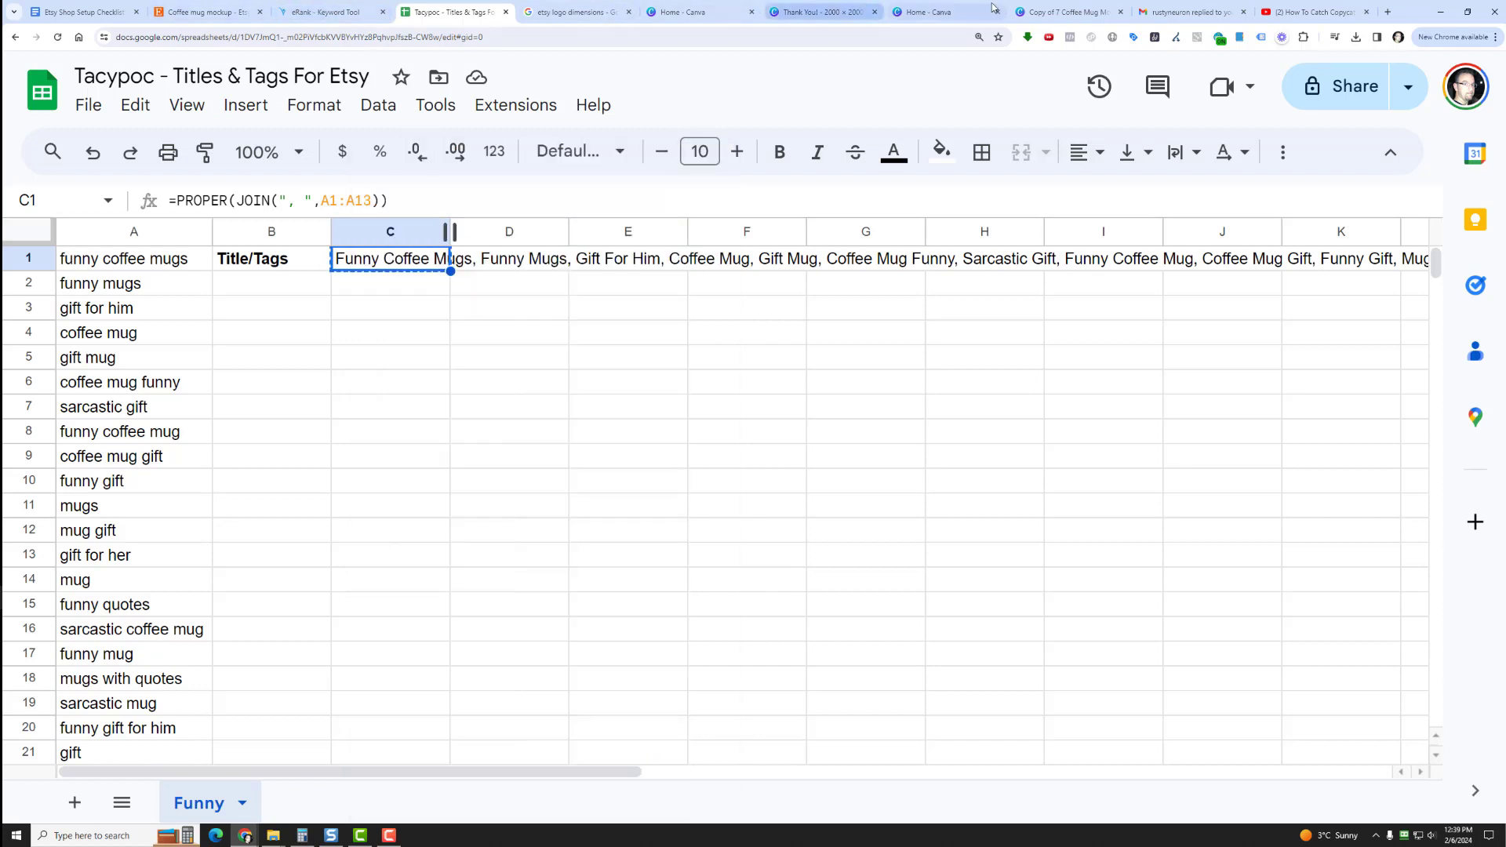
{"action": "left_click", "coordinate": [1388, 11]}
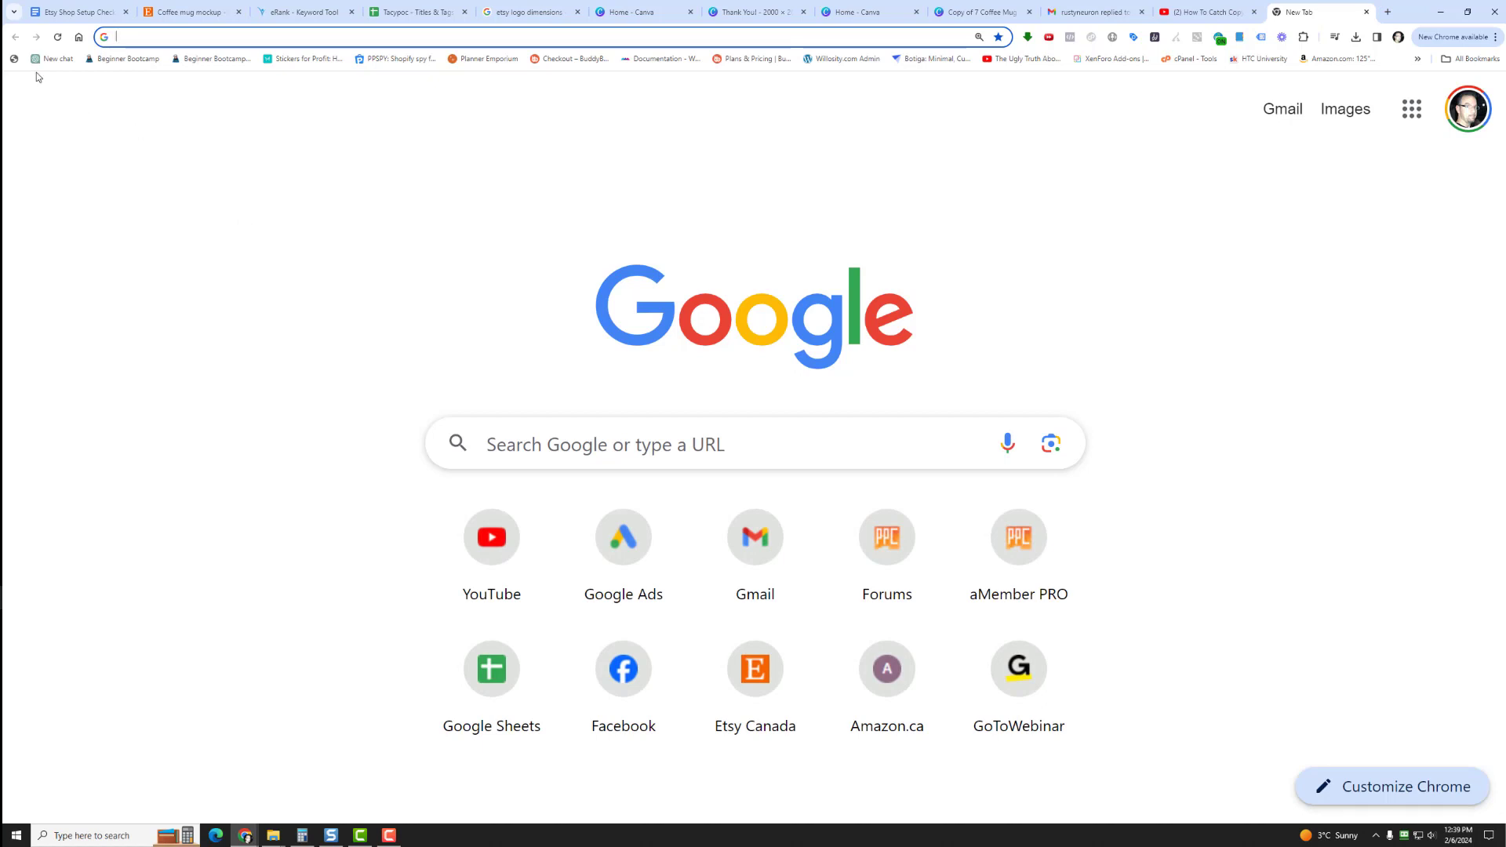
{"action": "left_click", "coordinate": [53, 59]}
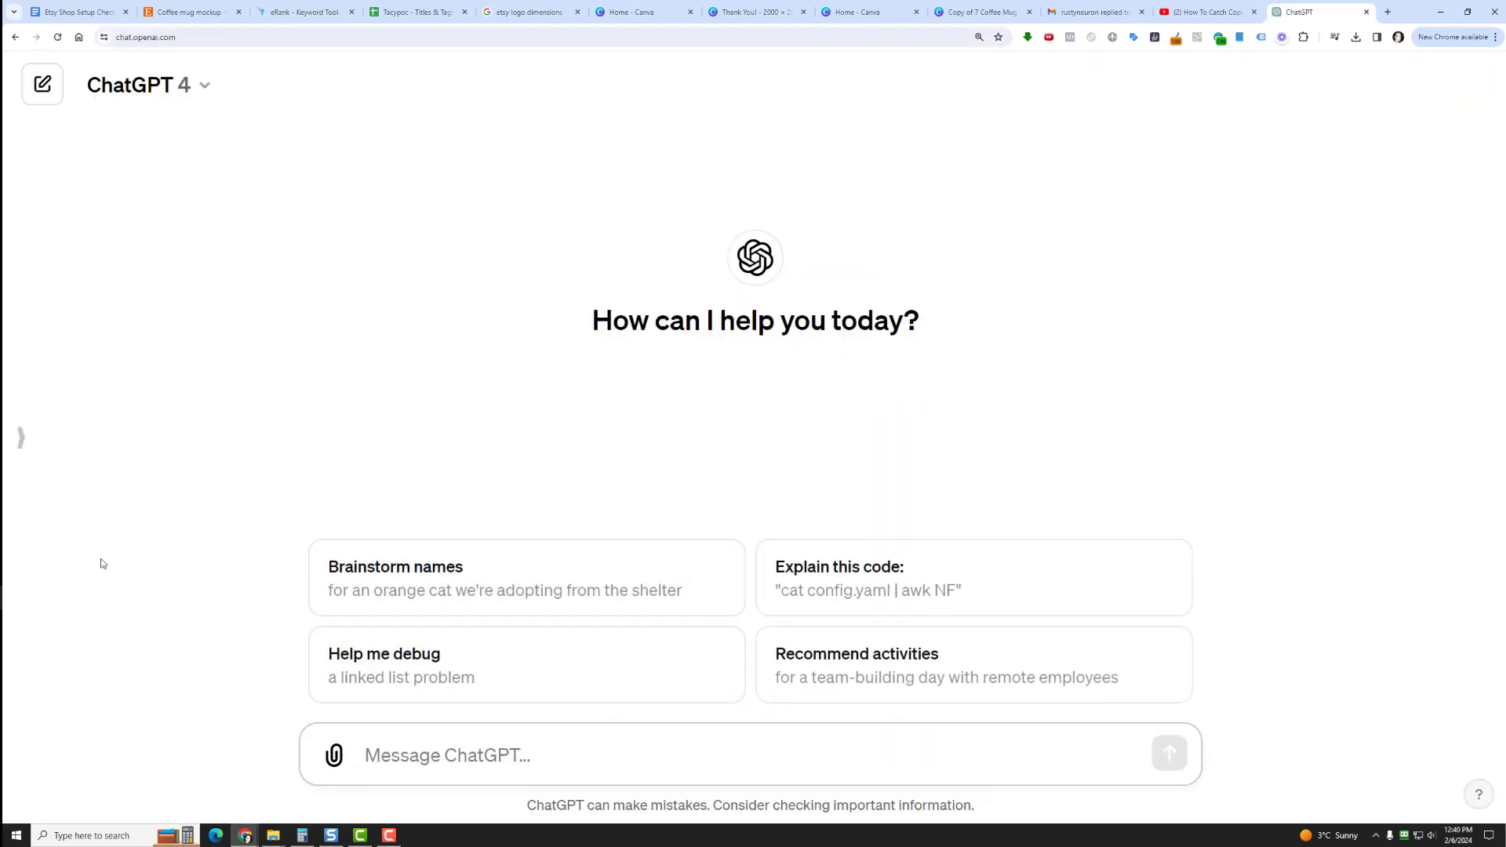
Begin the chat prompt with "Can you write me an SEO optimized Etsy description for my funny coffee mug".
{"action": "type", "text": "C"}
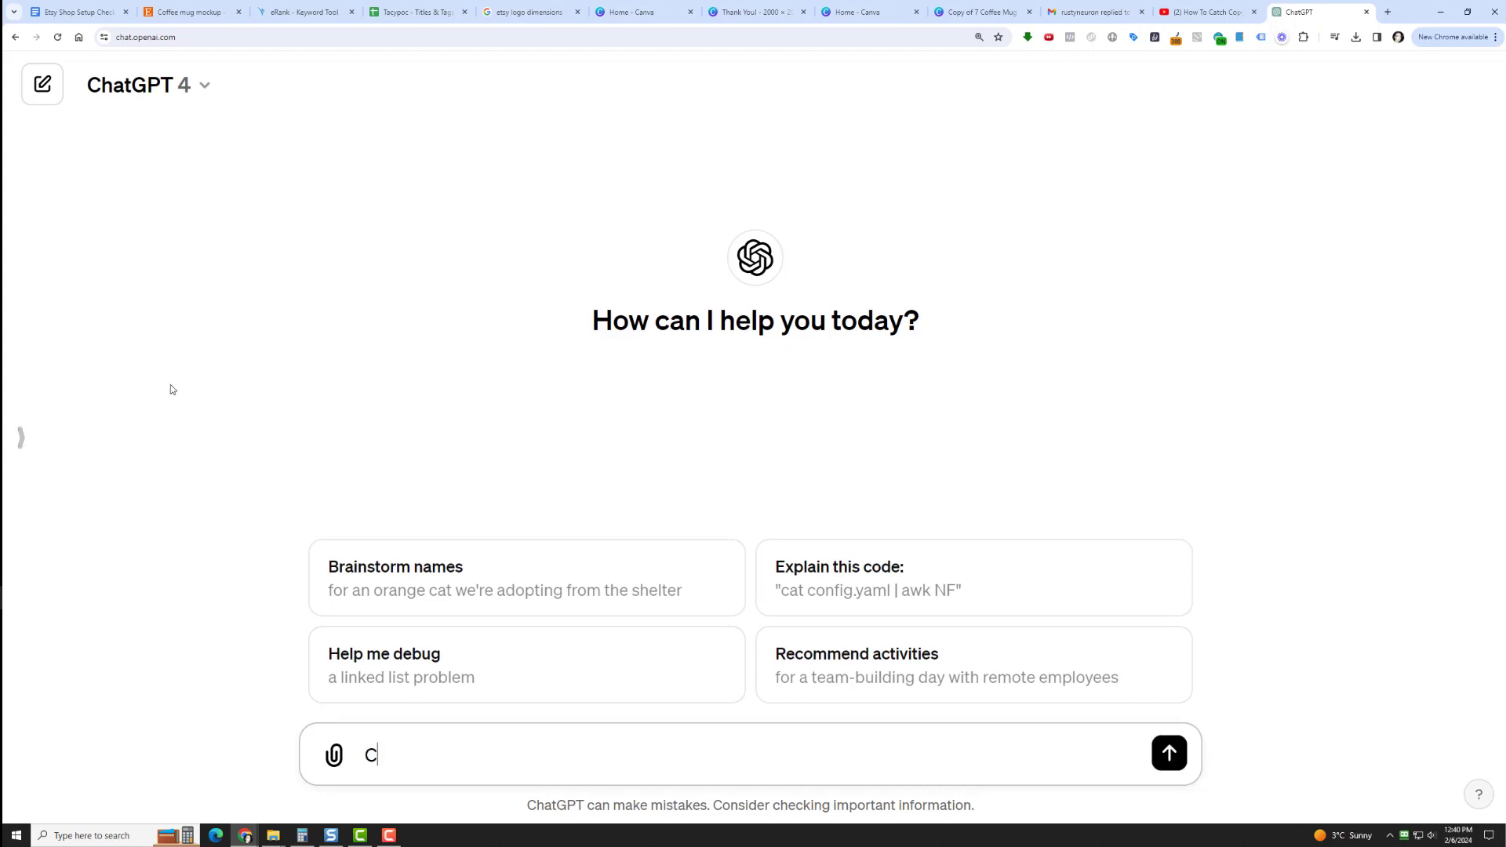
{"action": "type", "text": "anyou wri"}
{"action": "key", "text": "BackSpace"}
{"action": "key", "text": "BackSpace"}
{"action": "type", "text": "ou wriet"}
{"action": "key", "text": "BackSpace"}
{"action": "key", "text": "BackSpace"}
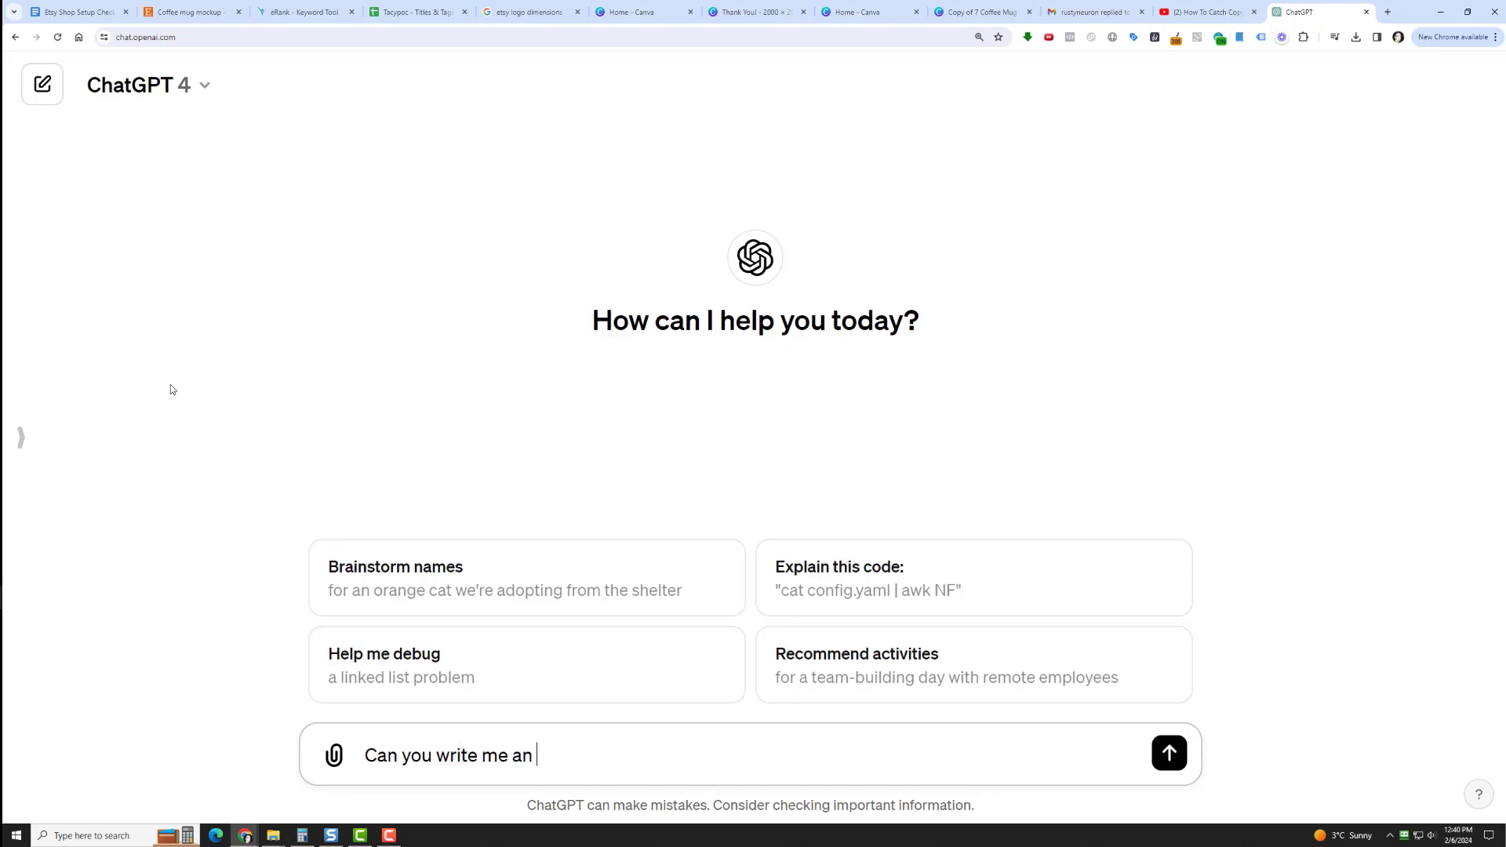
{"action": "type", "text": "te me an SEO optimized "}
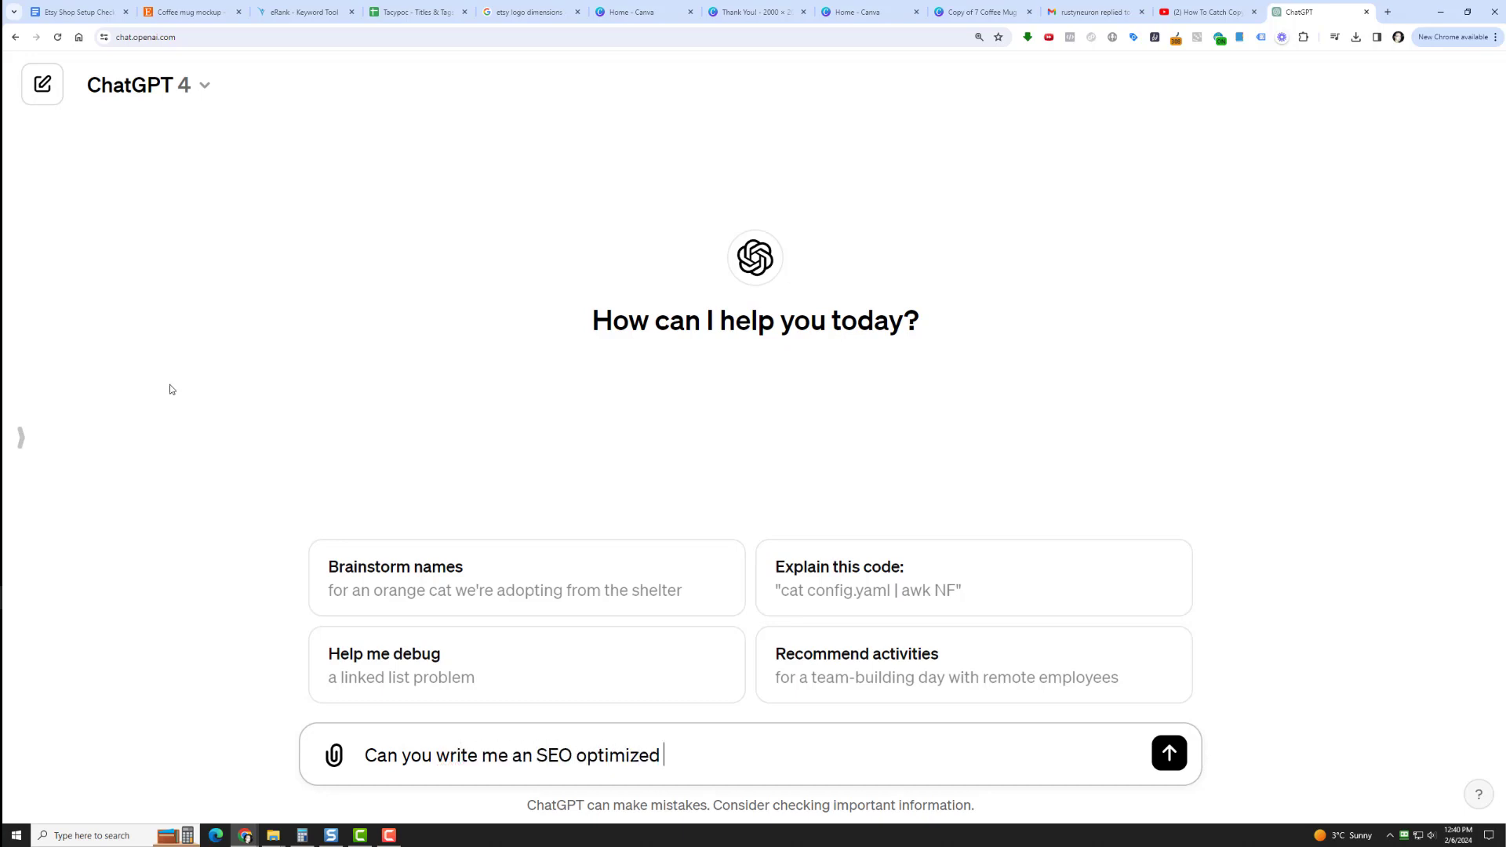
{"action": "type", "text": "Etsy description fo"}
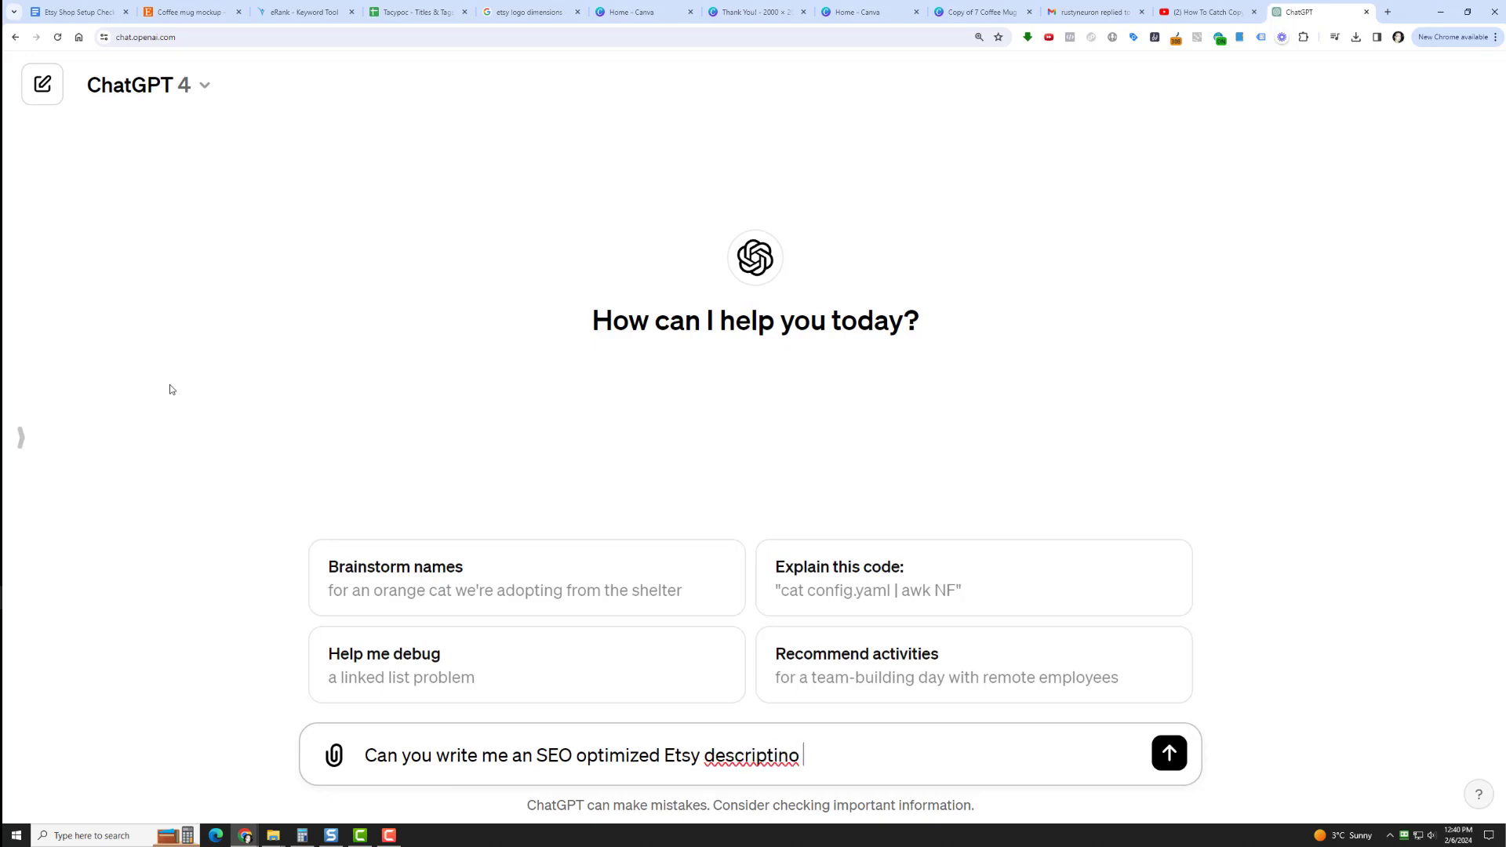
{"action": "key", "text": "BackSpace"}
{"action": "key", "text": "BackSpace"}
{"action": "type", "text": "on fo rmy"}
{"action": "key", "text": "BackSpace"}
{"action": "key", "text": "BackSpace"}
{"action": "key", "text": "BackSpace"}
{"action": "type", "text": "funny c"}
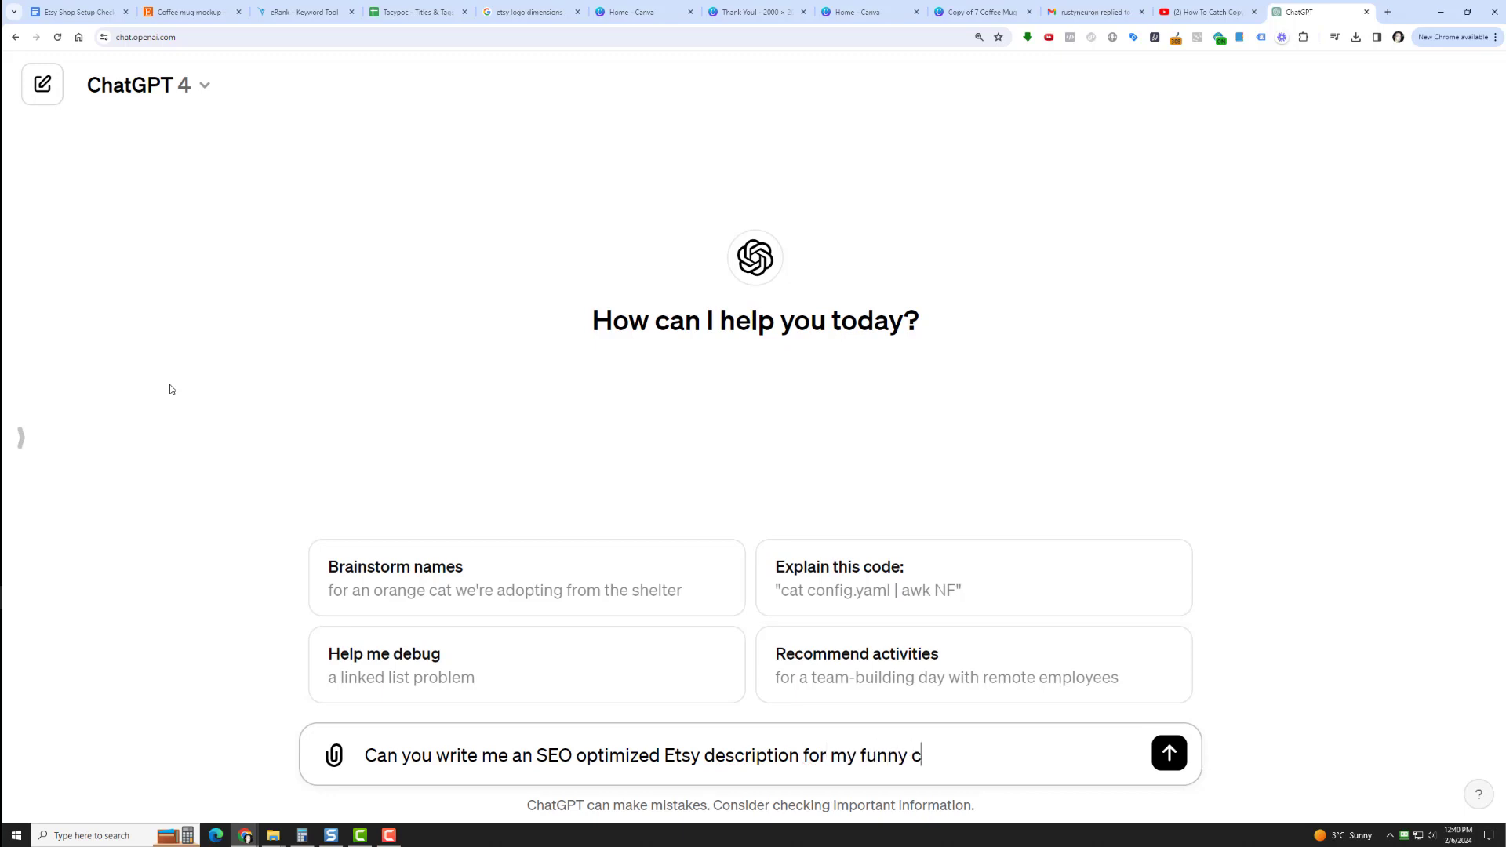
{"action": "type", "text": "offee mug that says: \"Yet"}
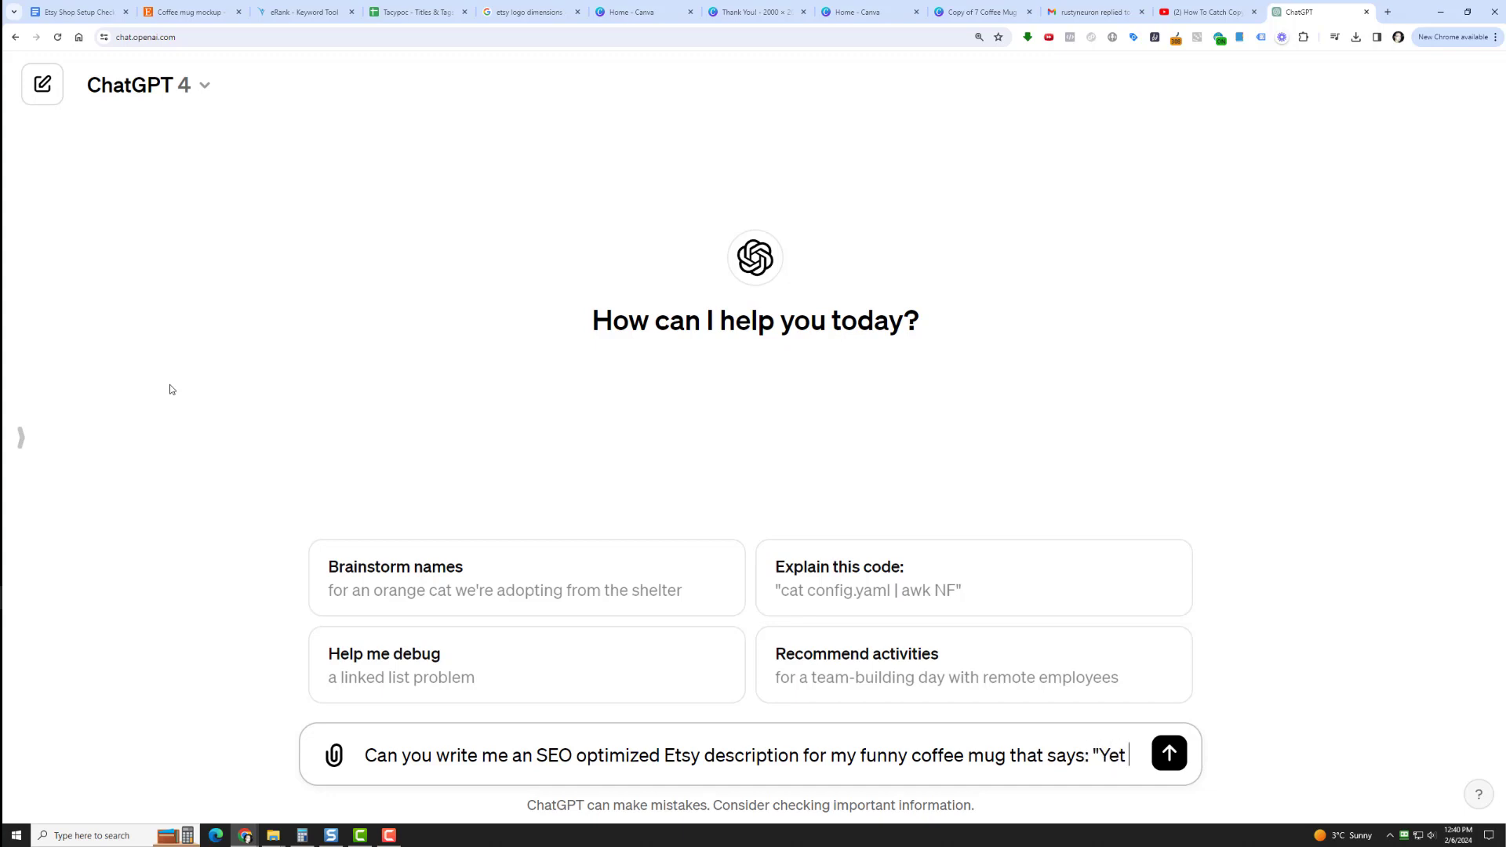
Continue the prompt with the mug's slogan: that says: "Yet Despite The Look On My Face, You're Still Talking".
{"action": "type", "text": "Despite "}
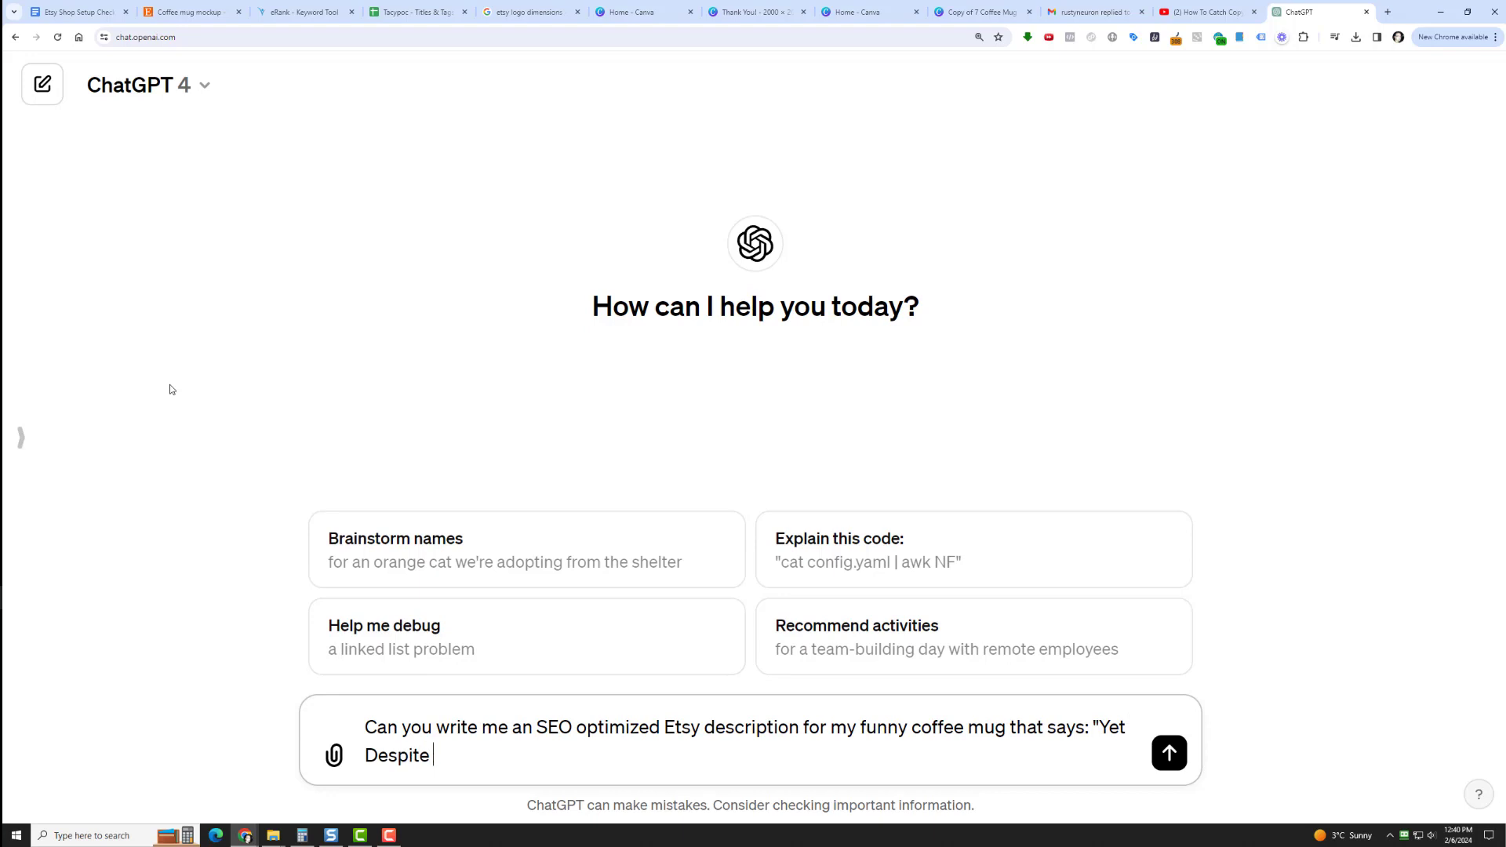
{"action": "type", "text": "The Look On My Face"}
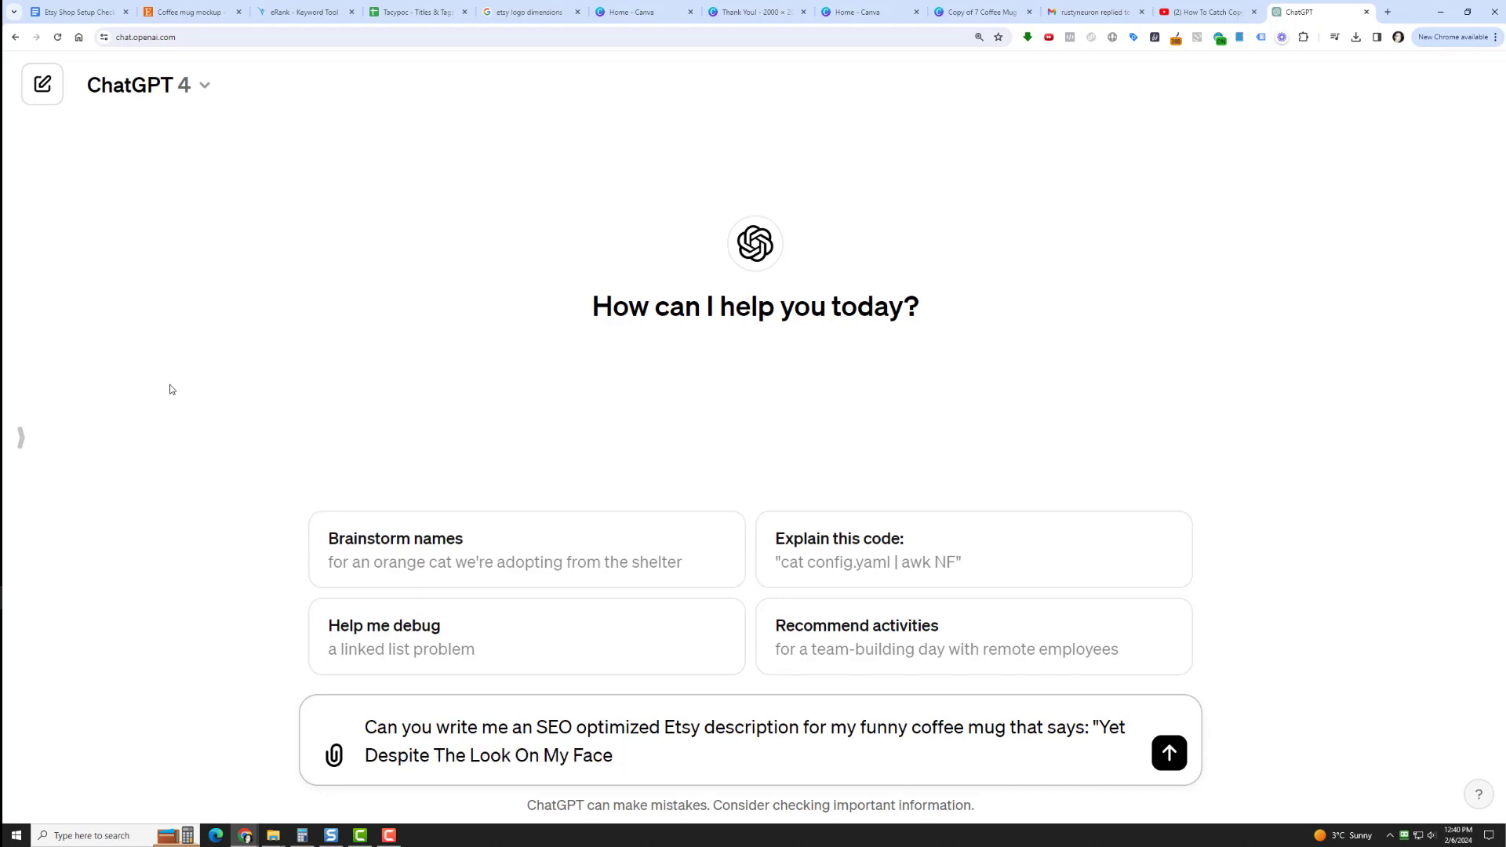
{"action": "type", "text": ", You're STill Talking\""}
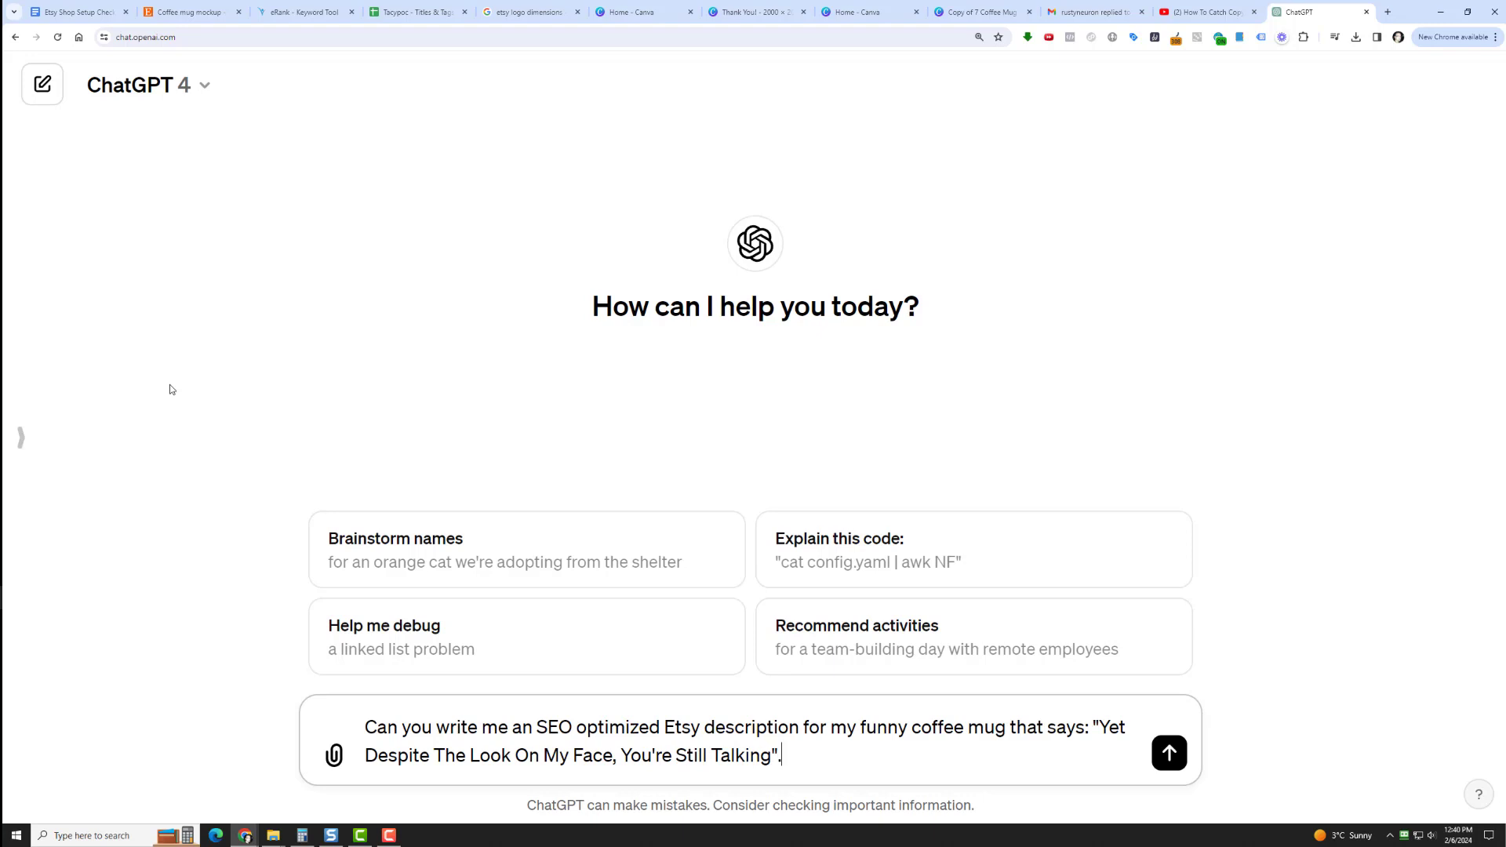
{"action": "type", "text": ".  Use emjois"}
Finish the prompt by requesting emojis and use of the following keywords if possible, paste the copied keyword list, and send it.
{"action": "key", "text": "BackSpace"}
{"action": "key", "text": "BackSpace"}
{"action": "key", "text": "BackSpace"}
{"action": "type", "text": "is and use the"}
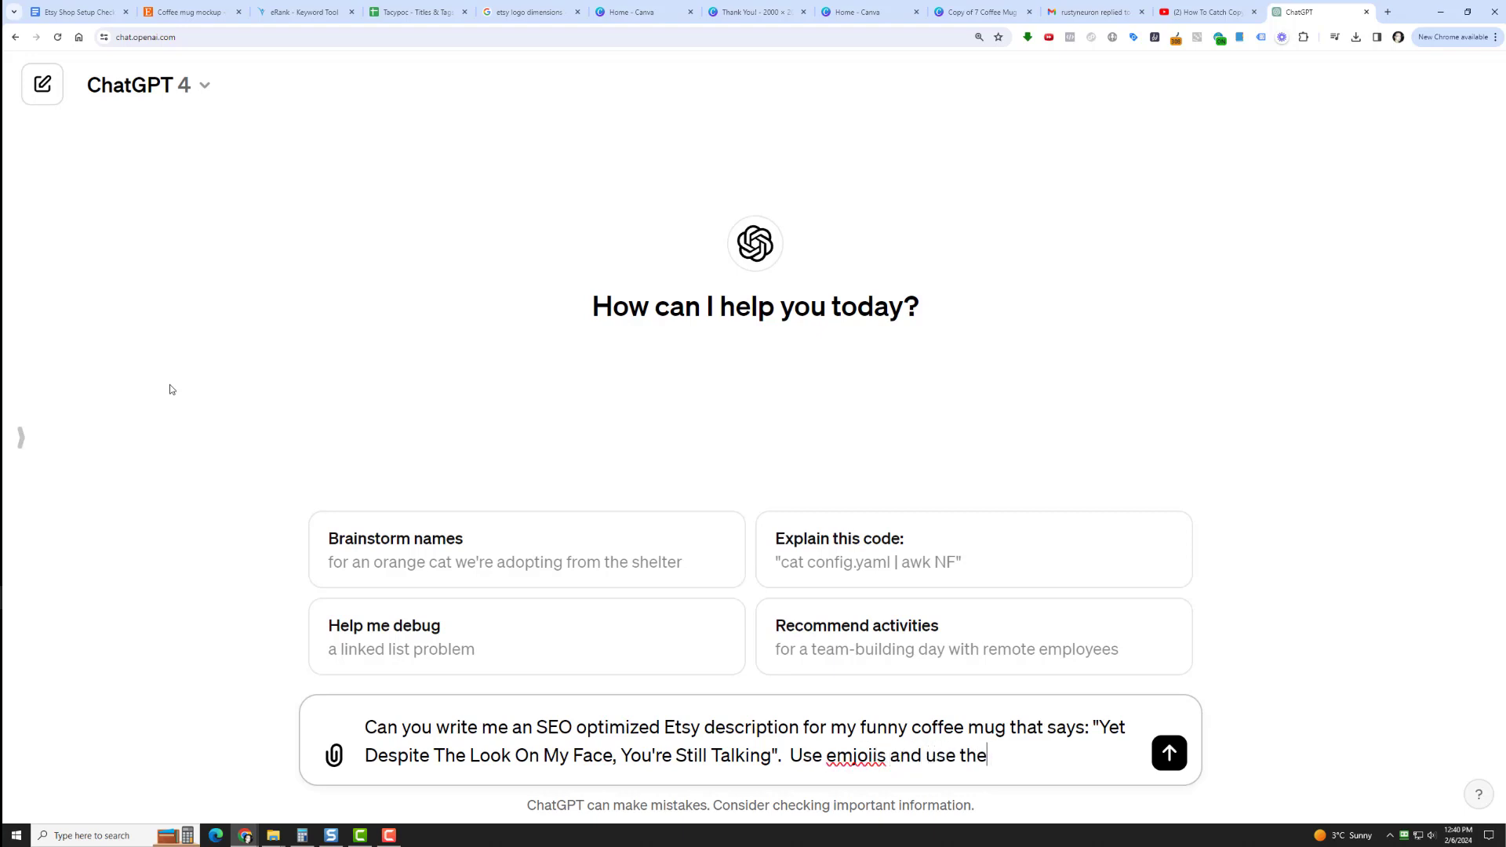
{"action": "type", "text": " following keywor"}
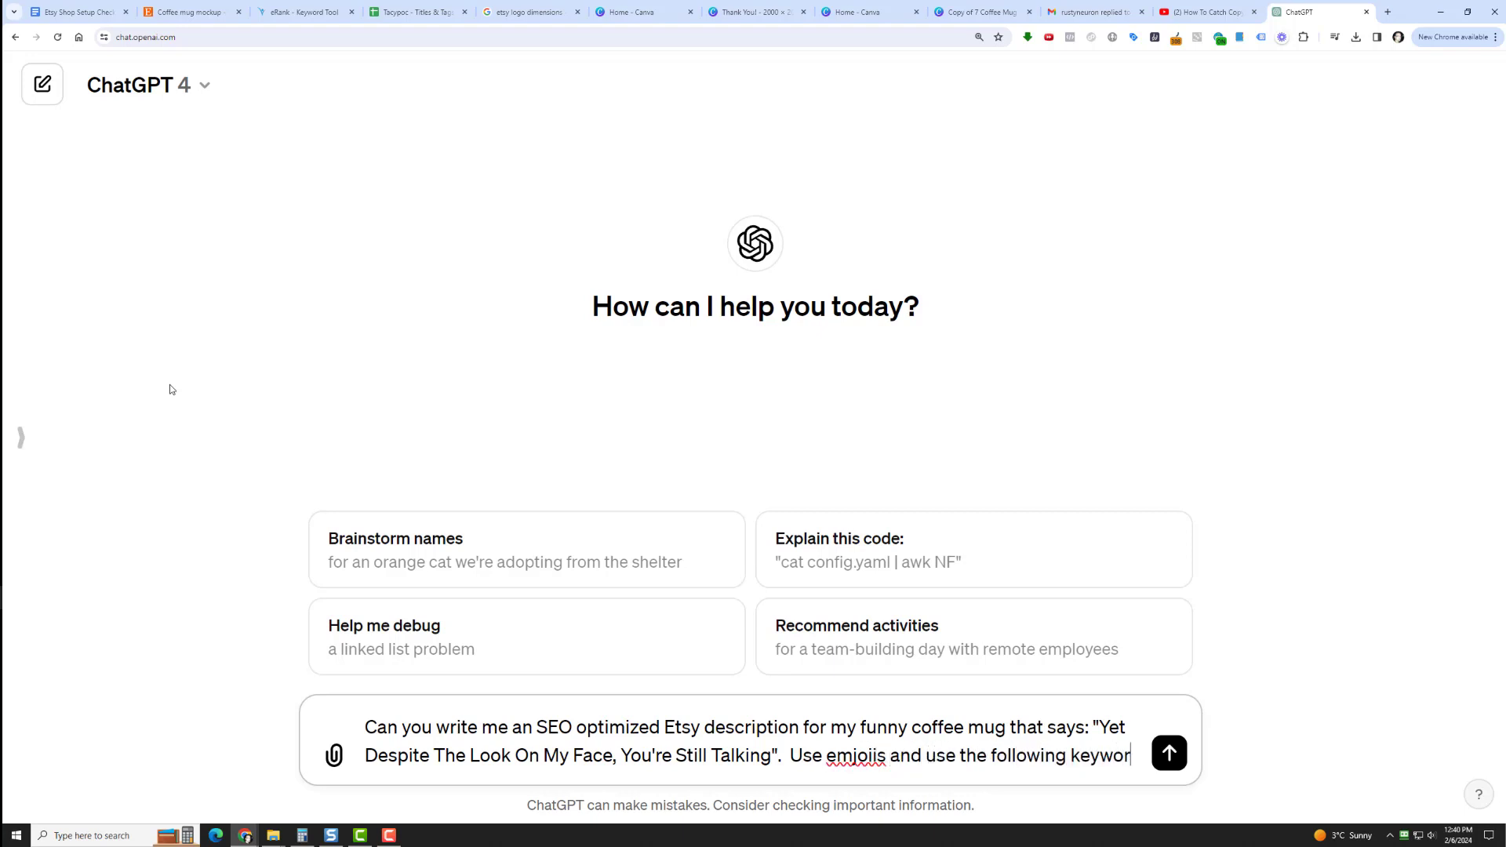
{"action": "type", "text": "ds if possi"}
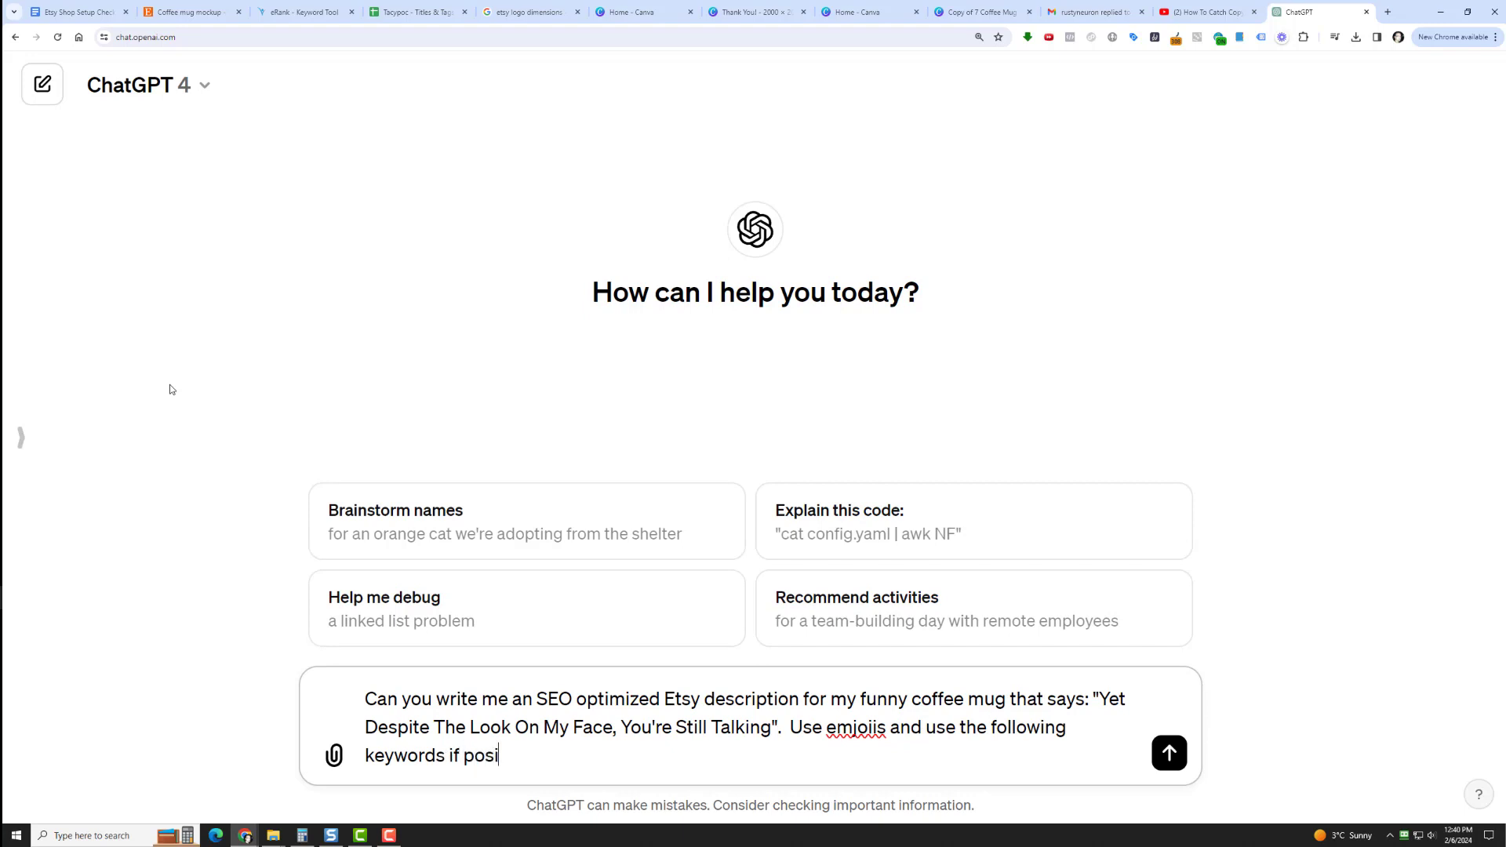
{"action": "type", "text": "ble."}
{"action": "type", "text": "Funny Coffee Mugs, Funny Mugs, Gift For Him, Coffee Mug, Gift Mug, Coffee Mug Funny, Sarcastic Gift, Funny Coffee Mug, Coffee Mug Gift, Funny Gift, Mugs, Mug Gift, Gift For Her"}
{"action": "key", "text": "Return"}
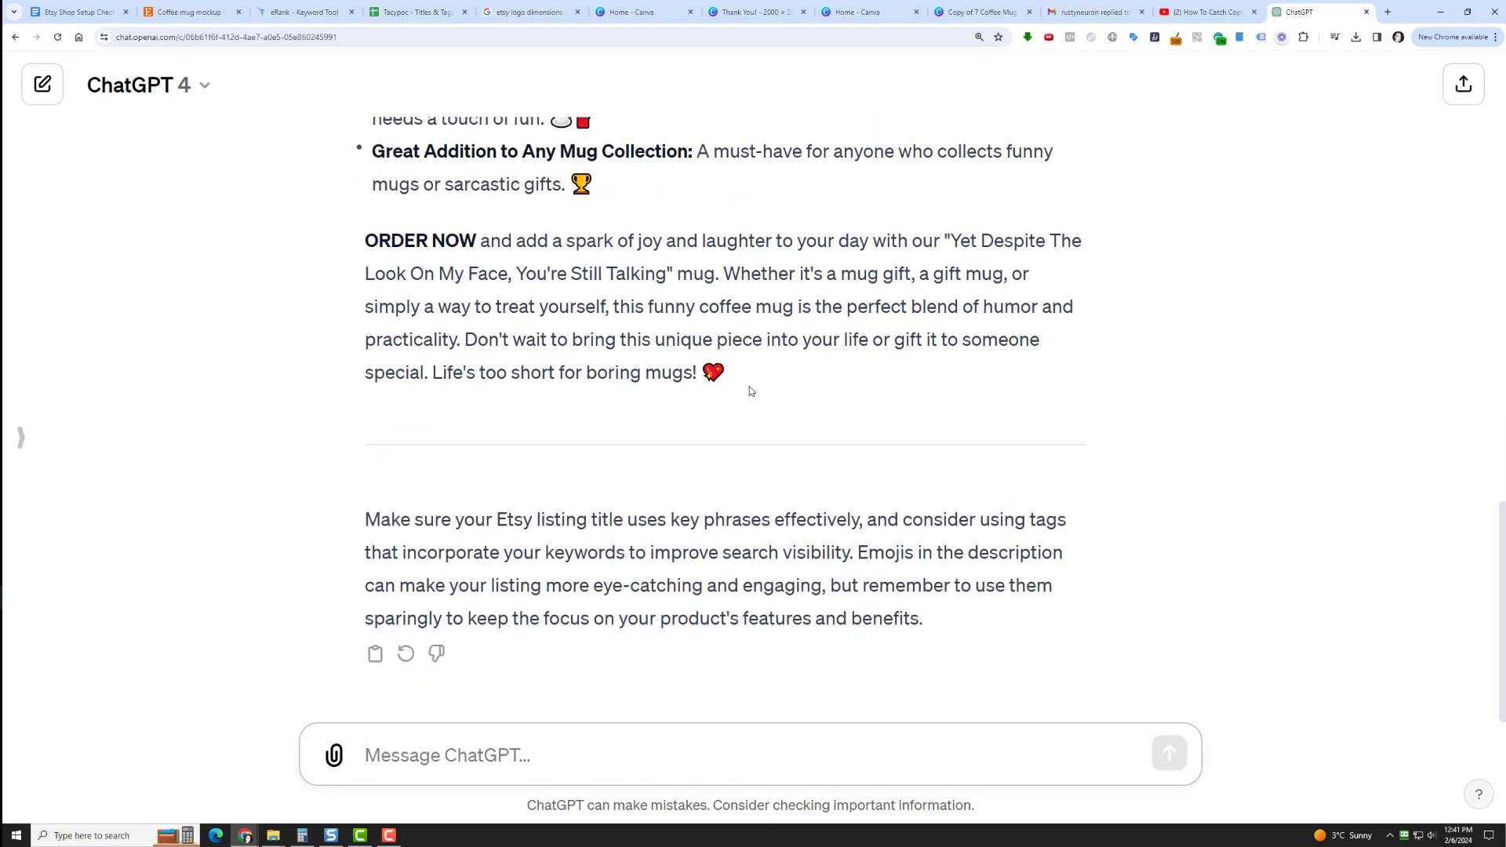
Copy the generated mug description from its "Yet Despite The Look On My Face" heading through the closing ORDER NOW paragraph.
{"action": "left_click_drag", "start_coordinate": [737, 370], "coordinate": [359, 263]}
{"action": "left_click_drag", "start_coordinate": [366, 356], "coordinate": [370, 355]}
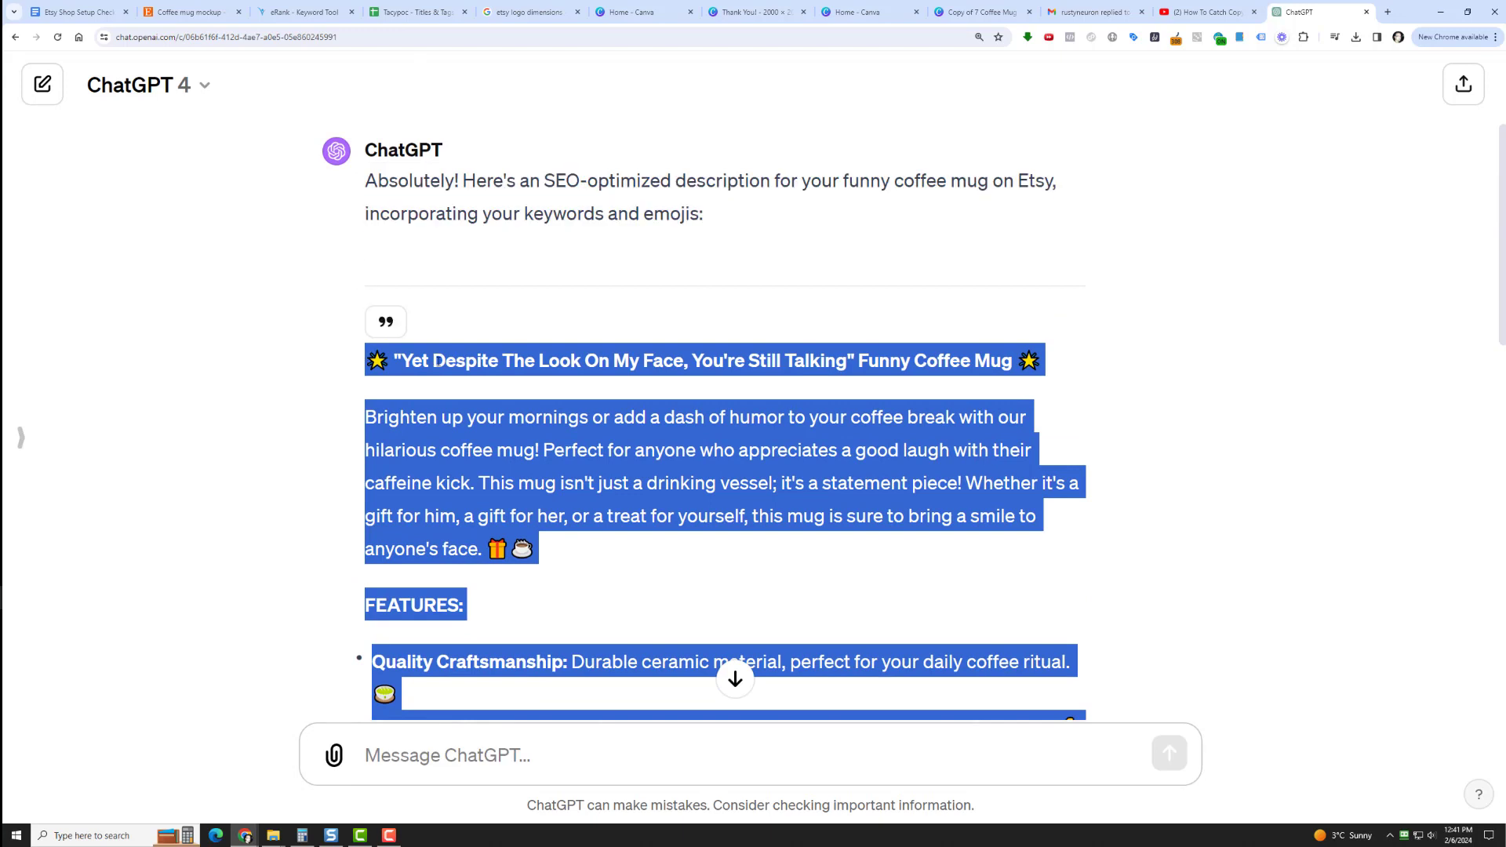
{"action": "right_click", "coordinate": [438, 361]}
{"action": "left_click", "coordinate": [463, 369]}
Create a blank document in Google Docs and paste the copied mug description into it.
{"action": "left_click", "coordinate": [81, 12]}
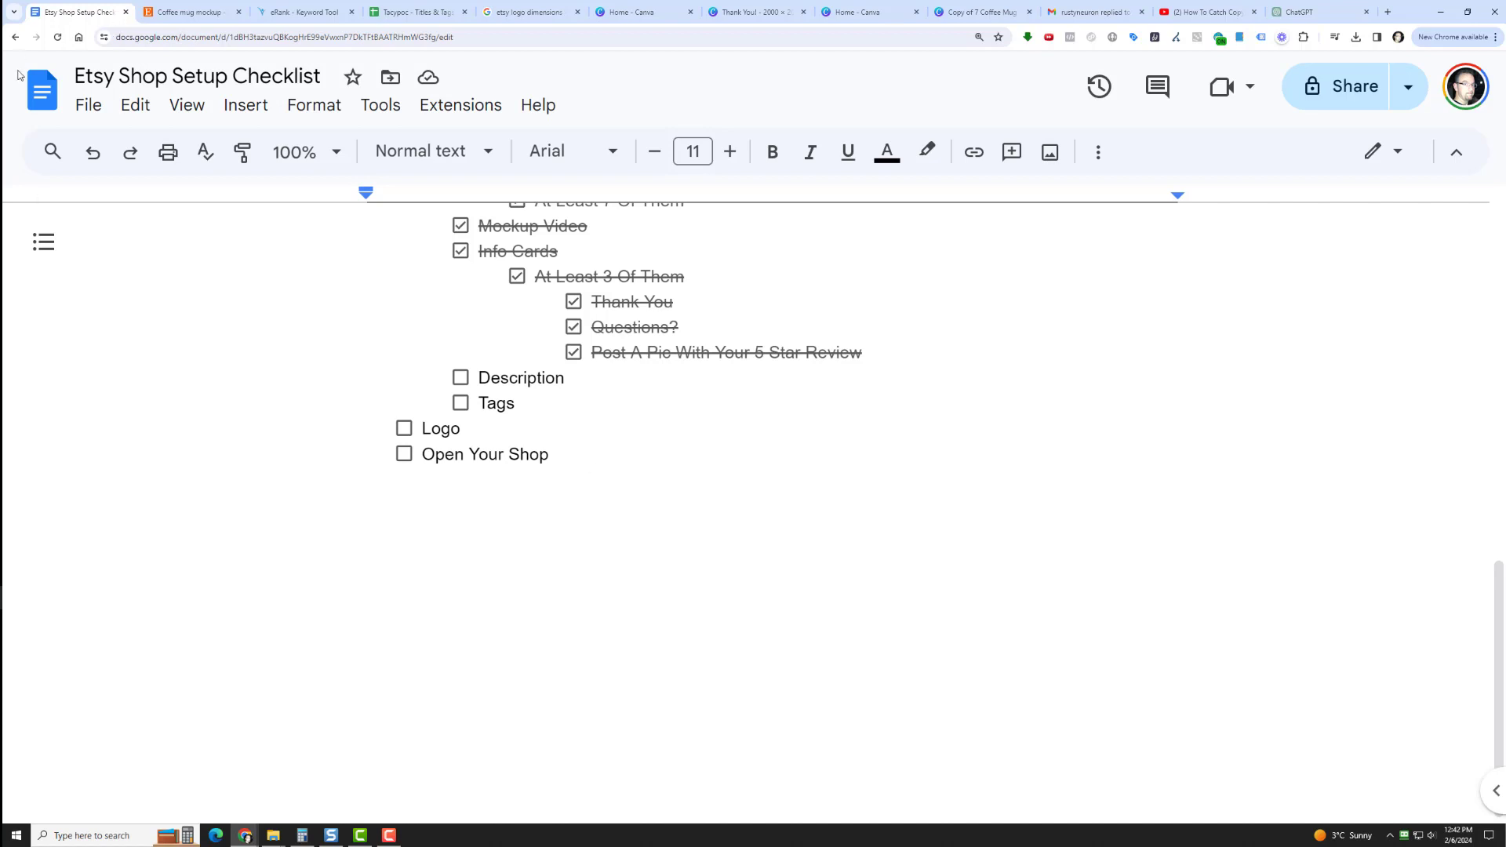
{"action": "left_click", "coordinate": [49, 95]}
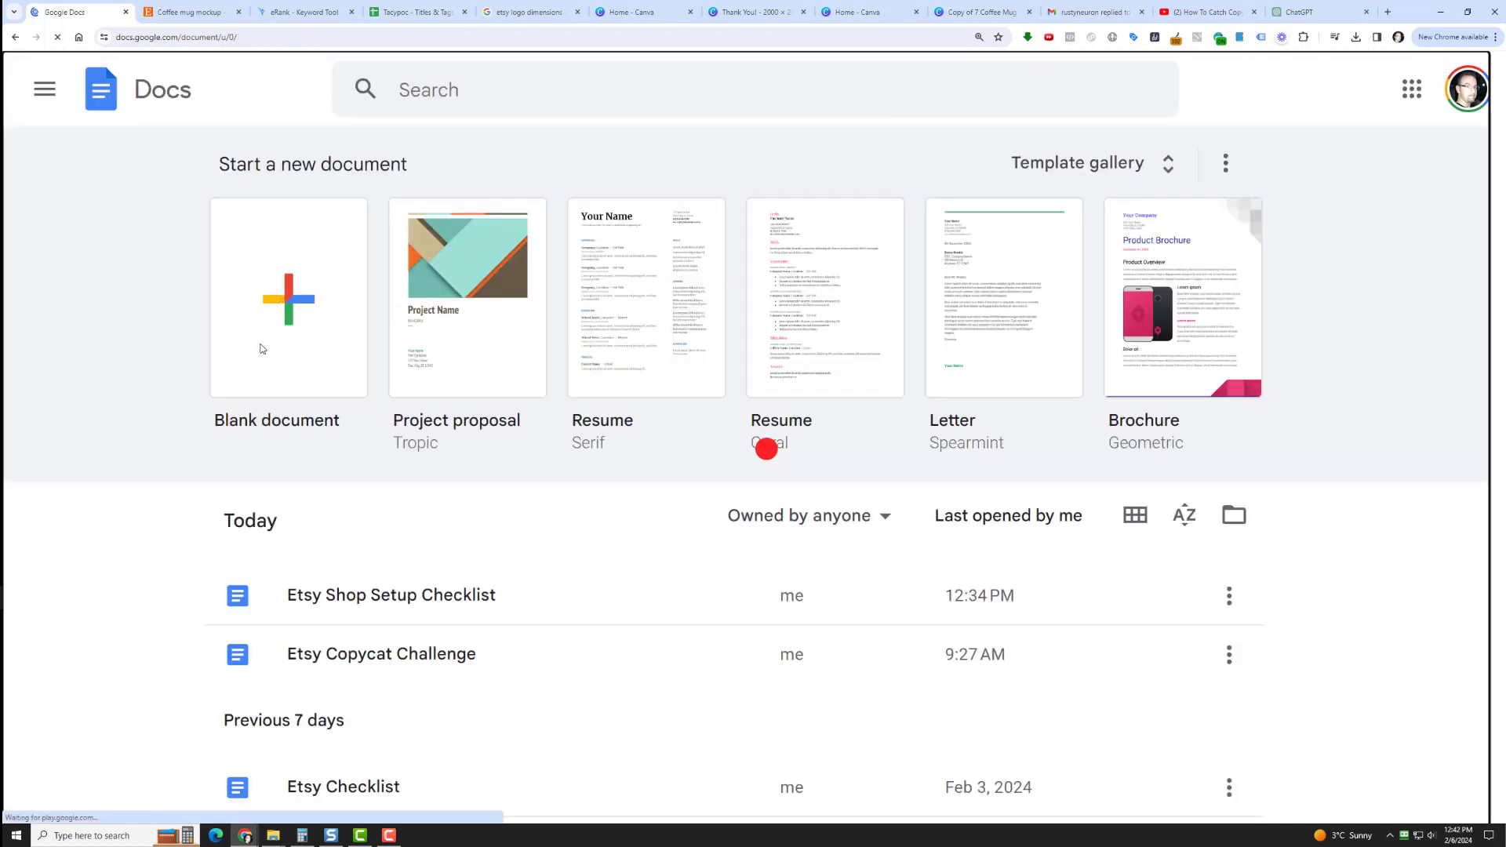
{"action": "left_click", "coordinate": [263, 348]}
{"action": "right_click", "coordinate": [365, 276]}
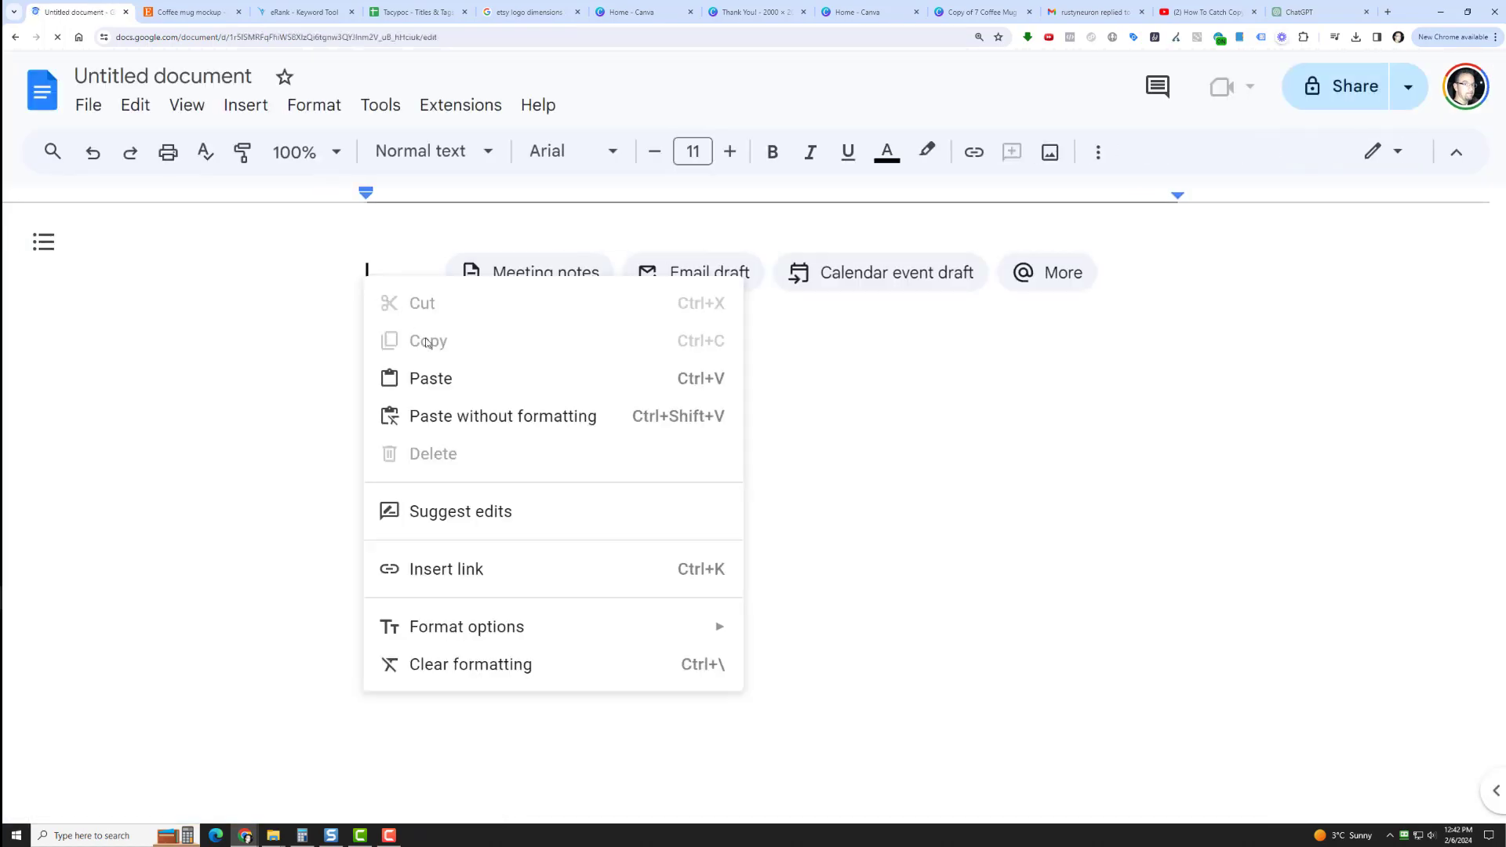
{"action": "left_click", "coordinate": [439, 378]}
Look over the pasted description and name the document after its first line, "Yet Despite The Look On My Face, You're Still Talking" Funny Coffee Mug.
{"action": "scroll", "coordinate": [326, 516], "scroll_direction": "up", "scroll_amount": 5}
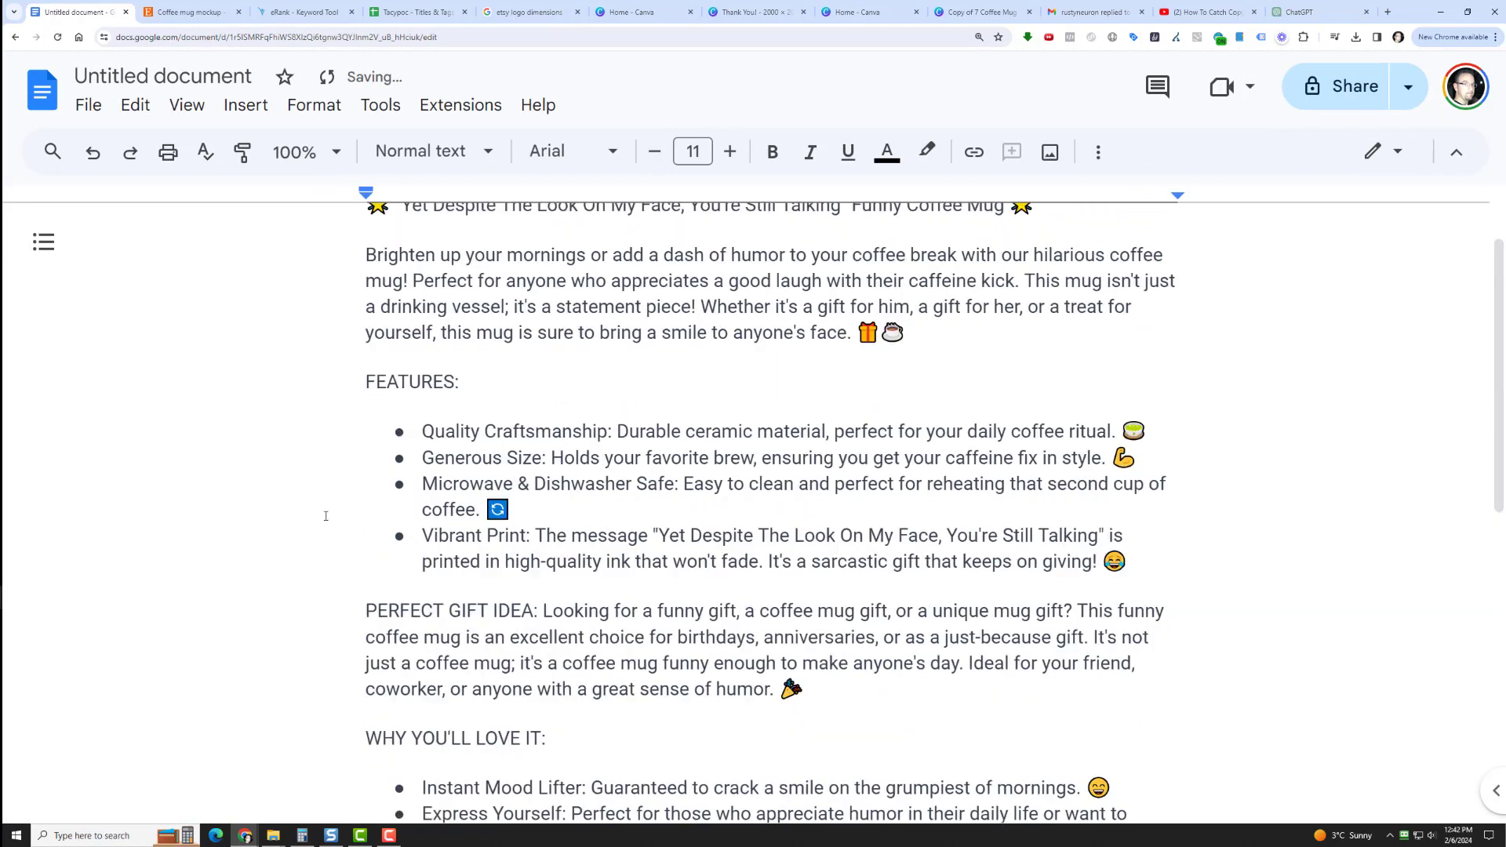
{"action": "scroll", "coordinate": [615, 500], "scroll_direction": "down", "scroll_amount": 5}
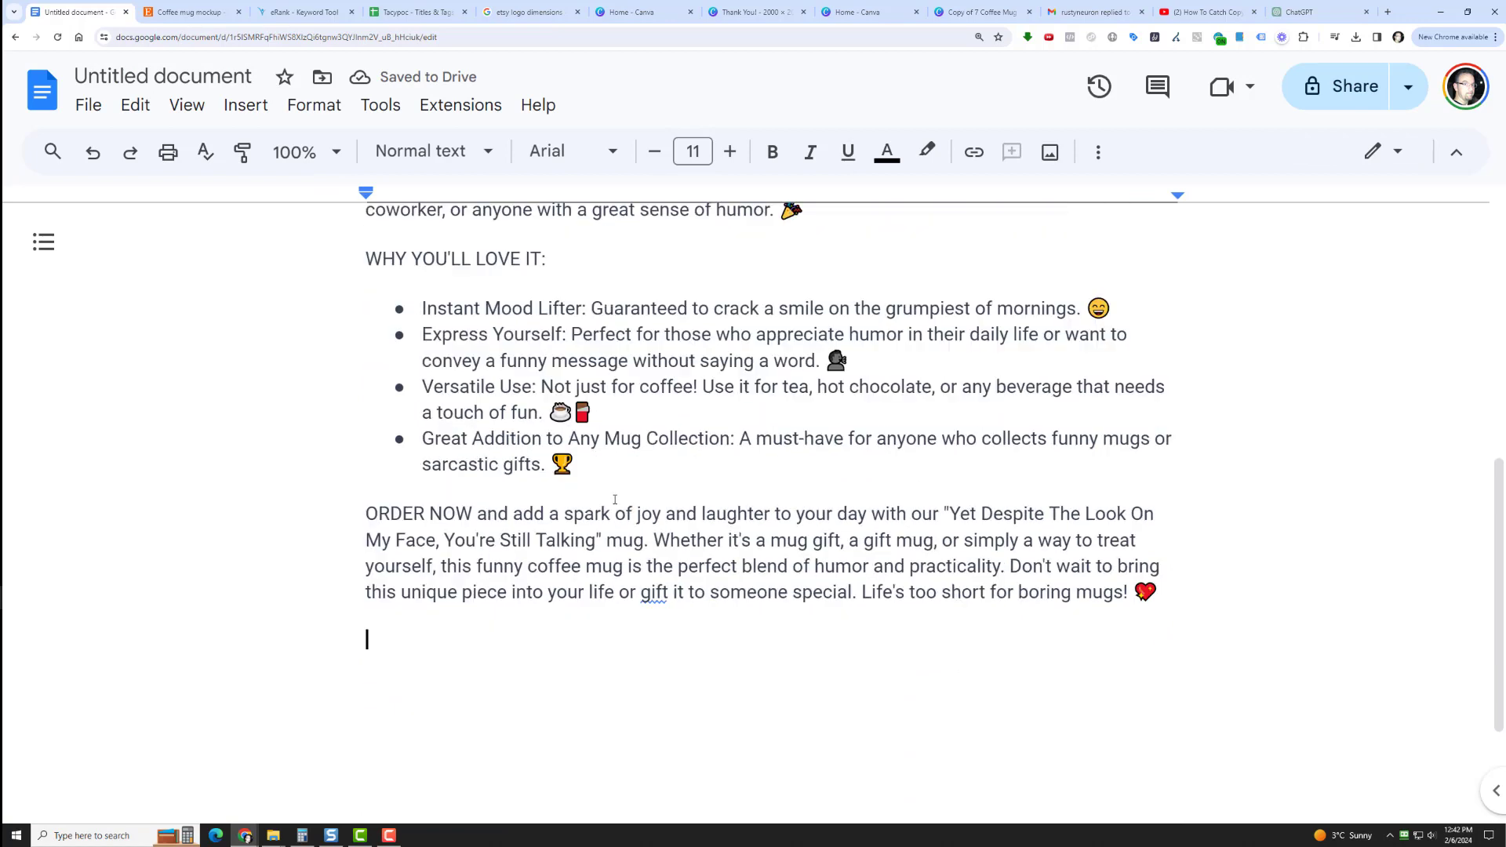
{"action": "scroll", "coordinate": [615, 500], "scroll_direction": "up", "scroll_amount": 7}
{"action": "left_click", "coordinate": [126, 77]}
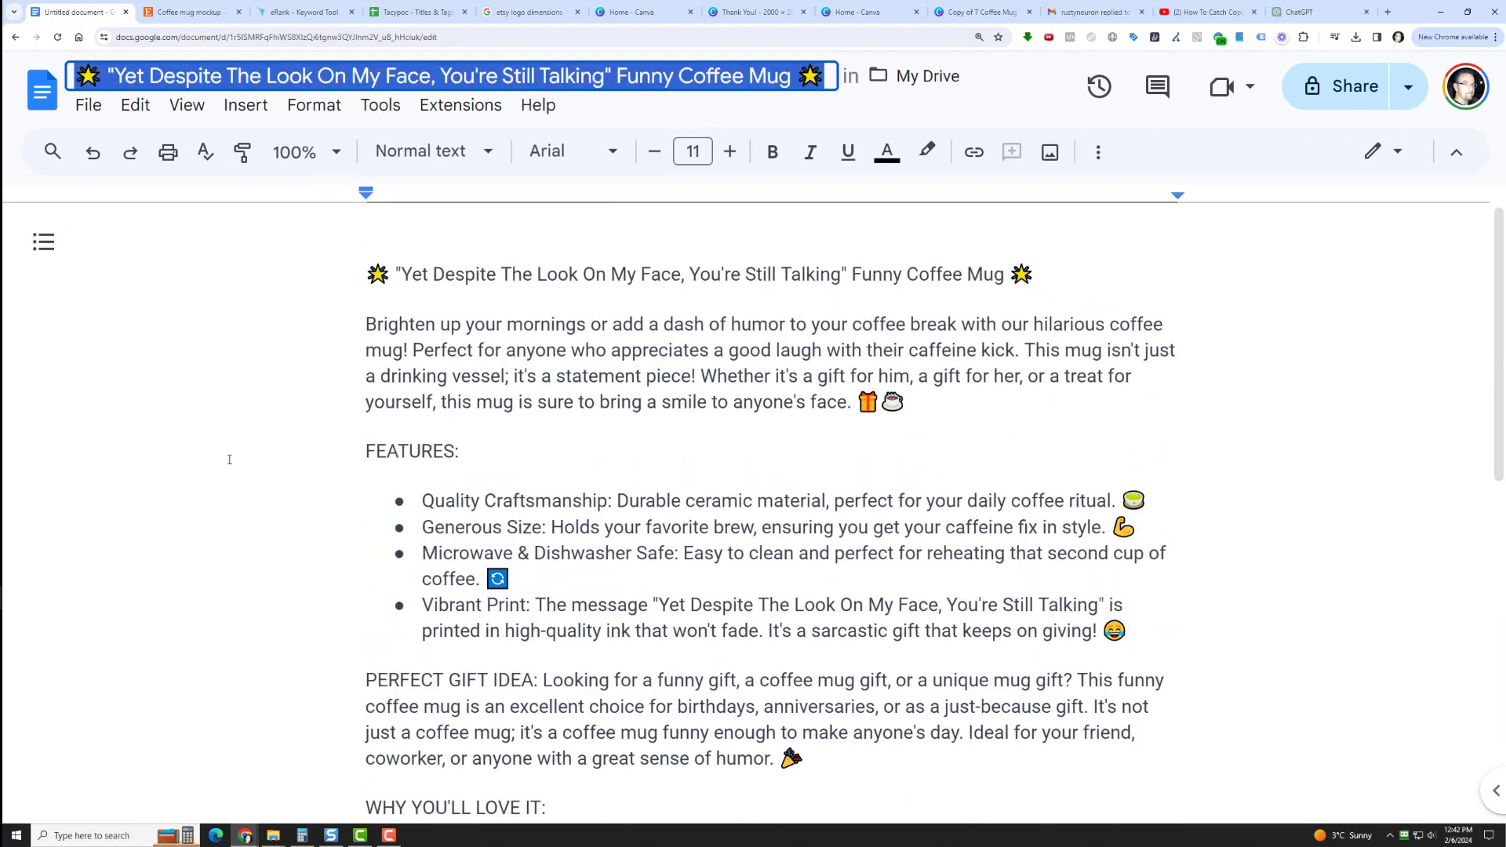
{"action": "left_click", "coordinate": [779, 381]}
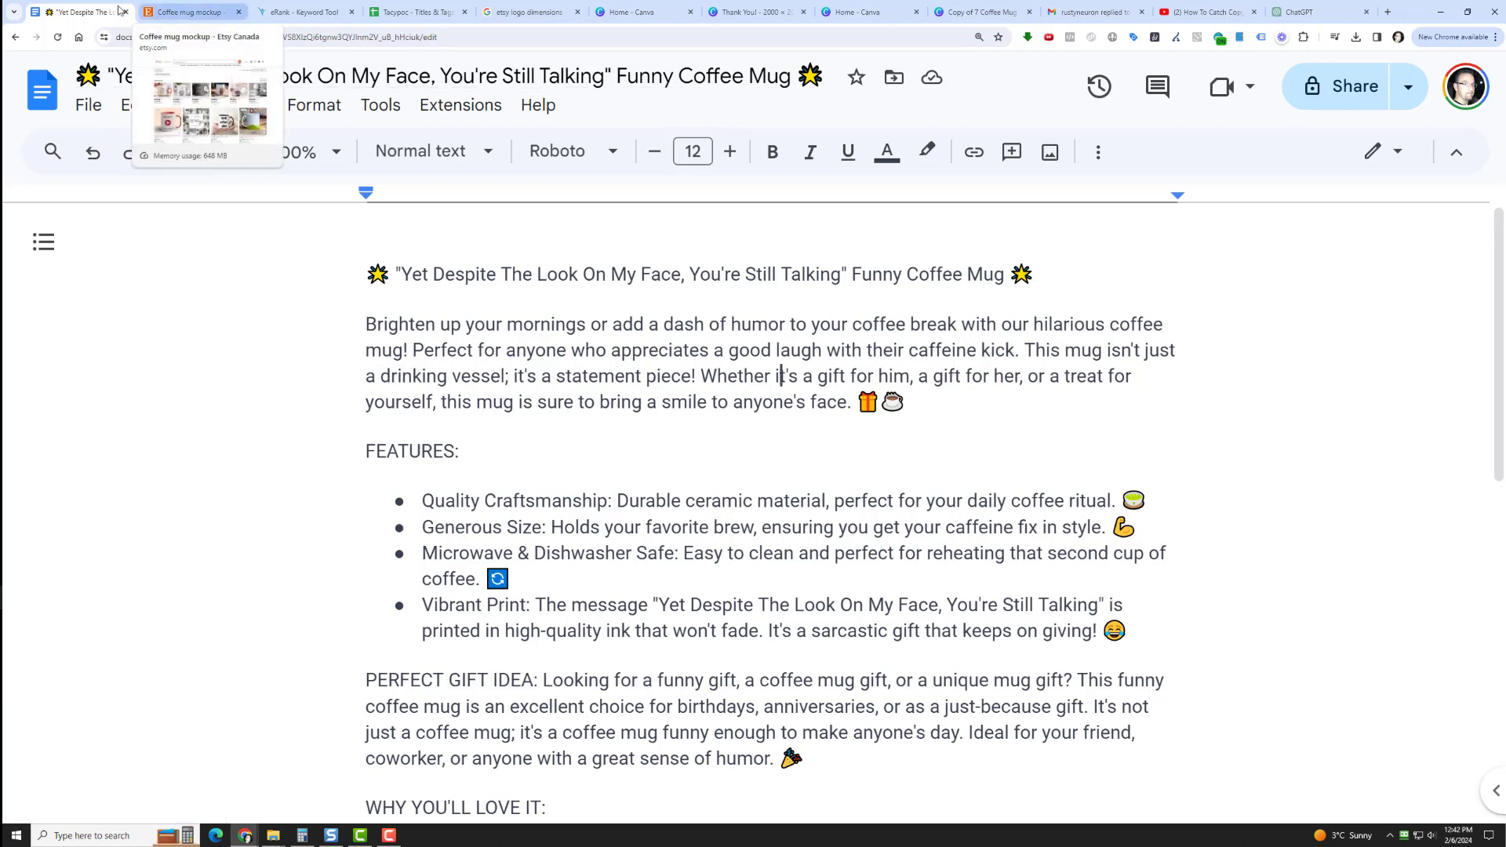
Reopen the Etsy Shop Setup Checklist document and check off the Description item.
{"action": "left_click", "coordinate": [42, 89]}
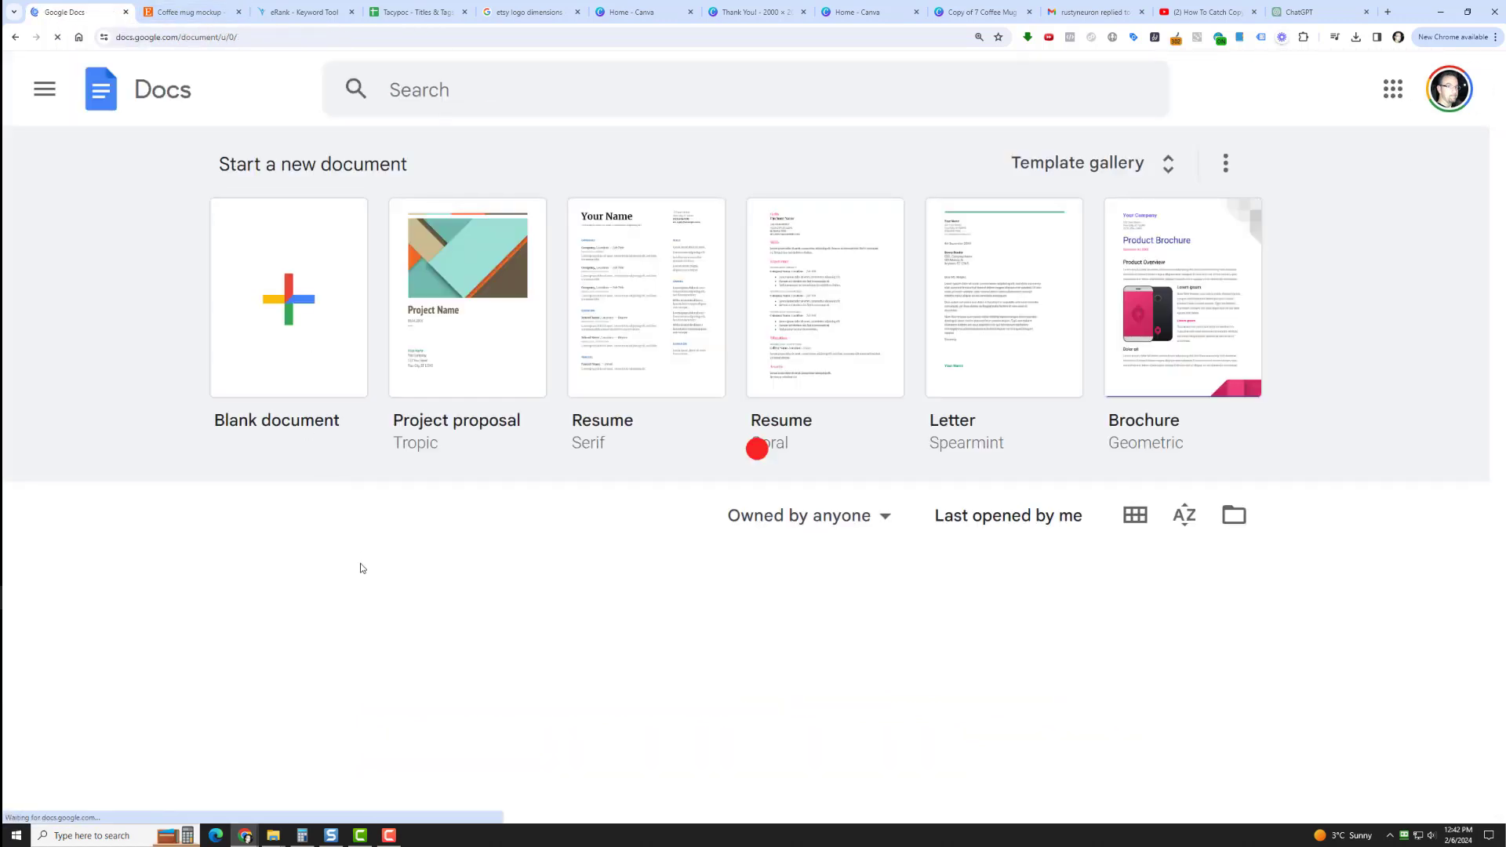
{"action": "left_click", "coordinate": [384, 656]}
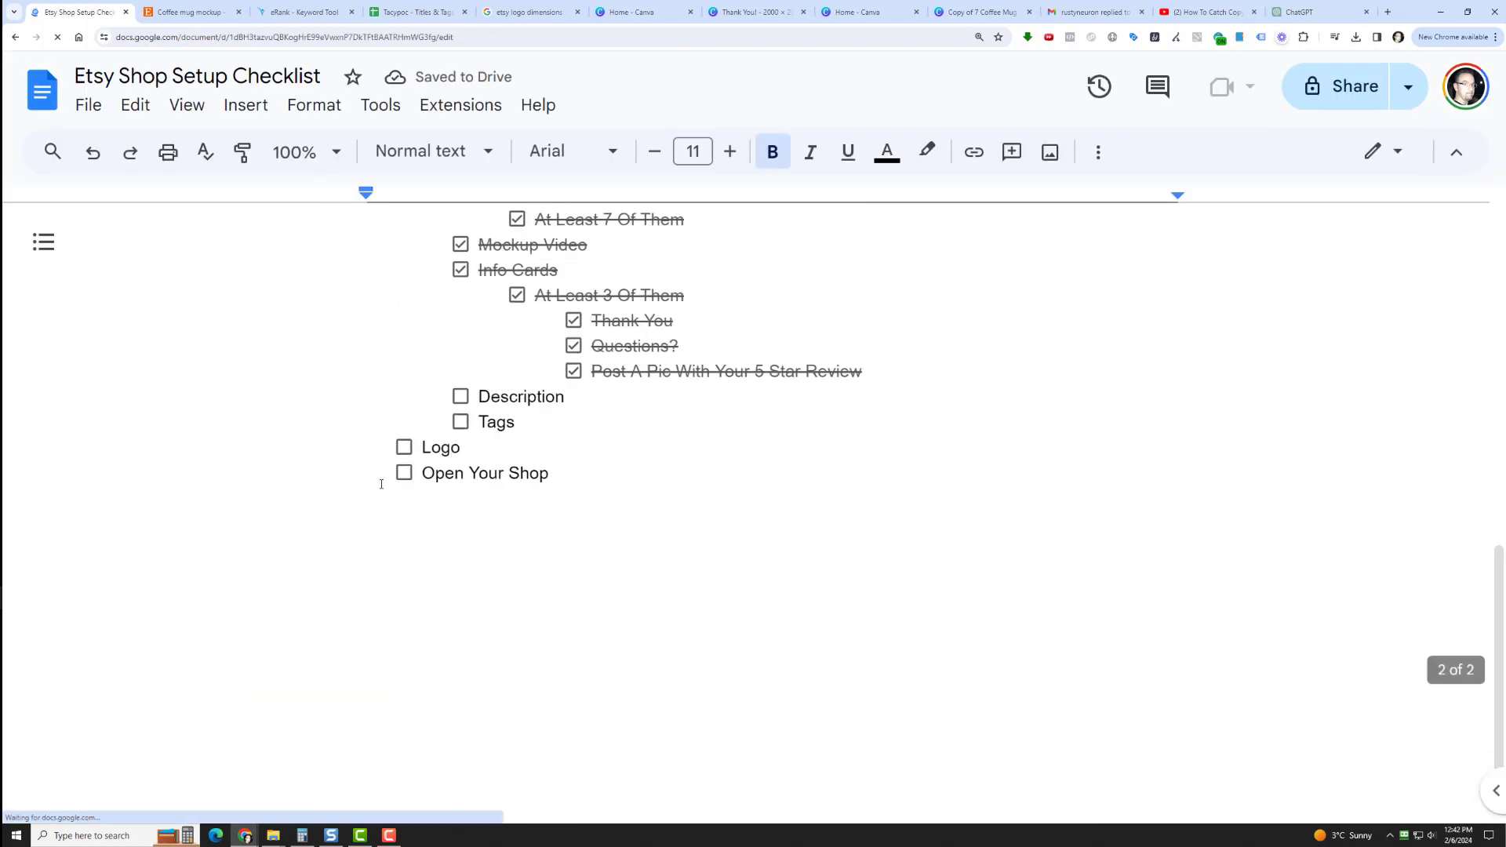
{"action": "left_click", "coordinate": [461, 377]}
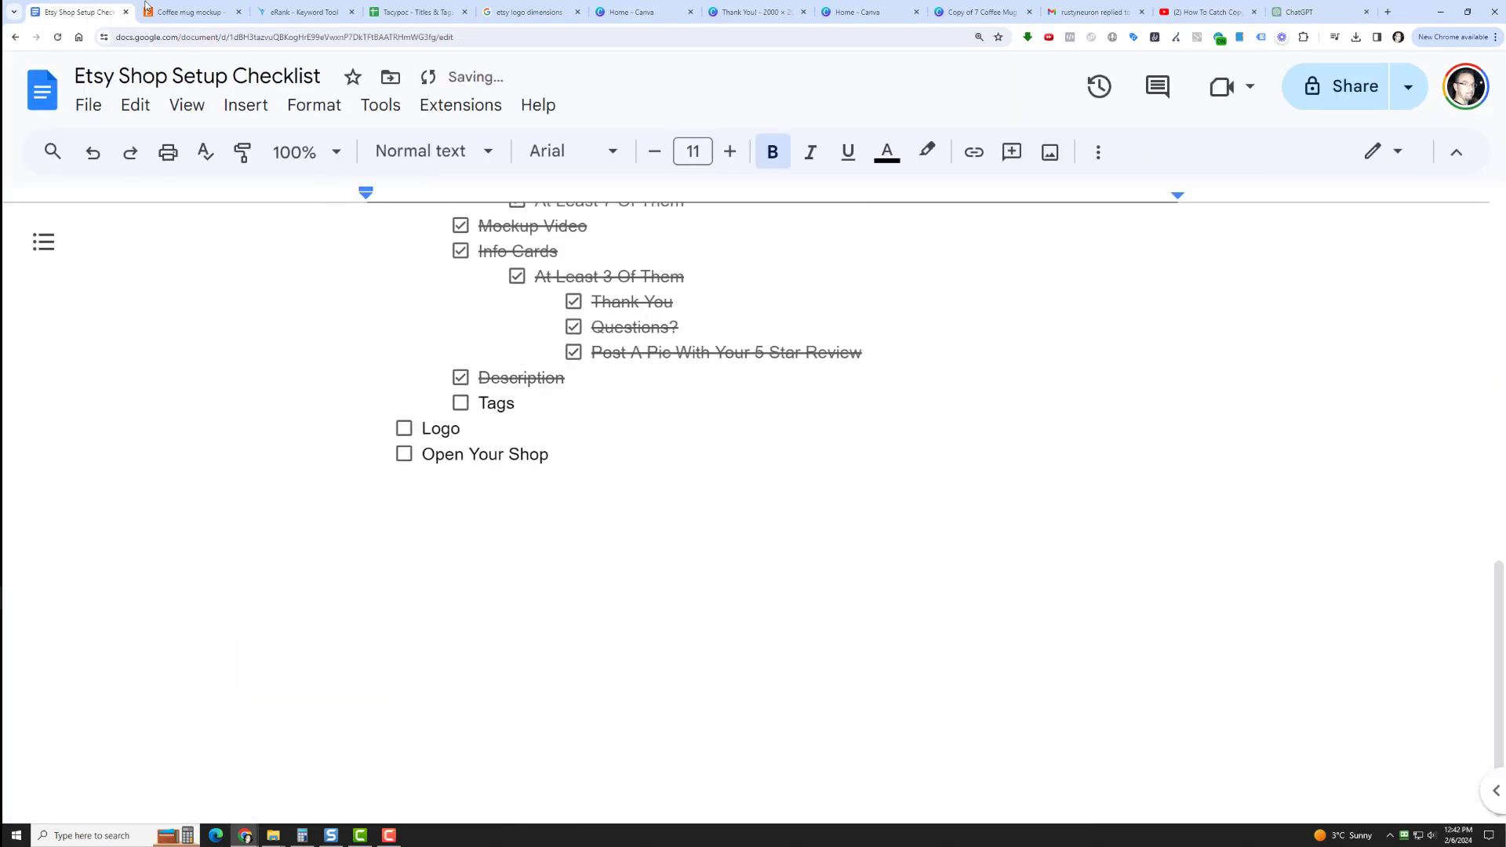
In the Titles & Tags spreadsheet, randomize the keywords in column A and select the joined title/tags cell C1.
{"action": "left_click", "coordinate": [433, 10]}
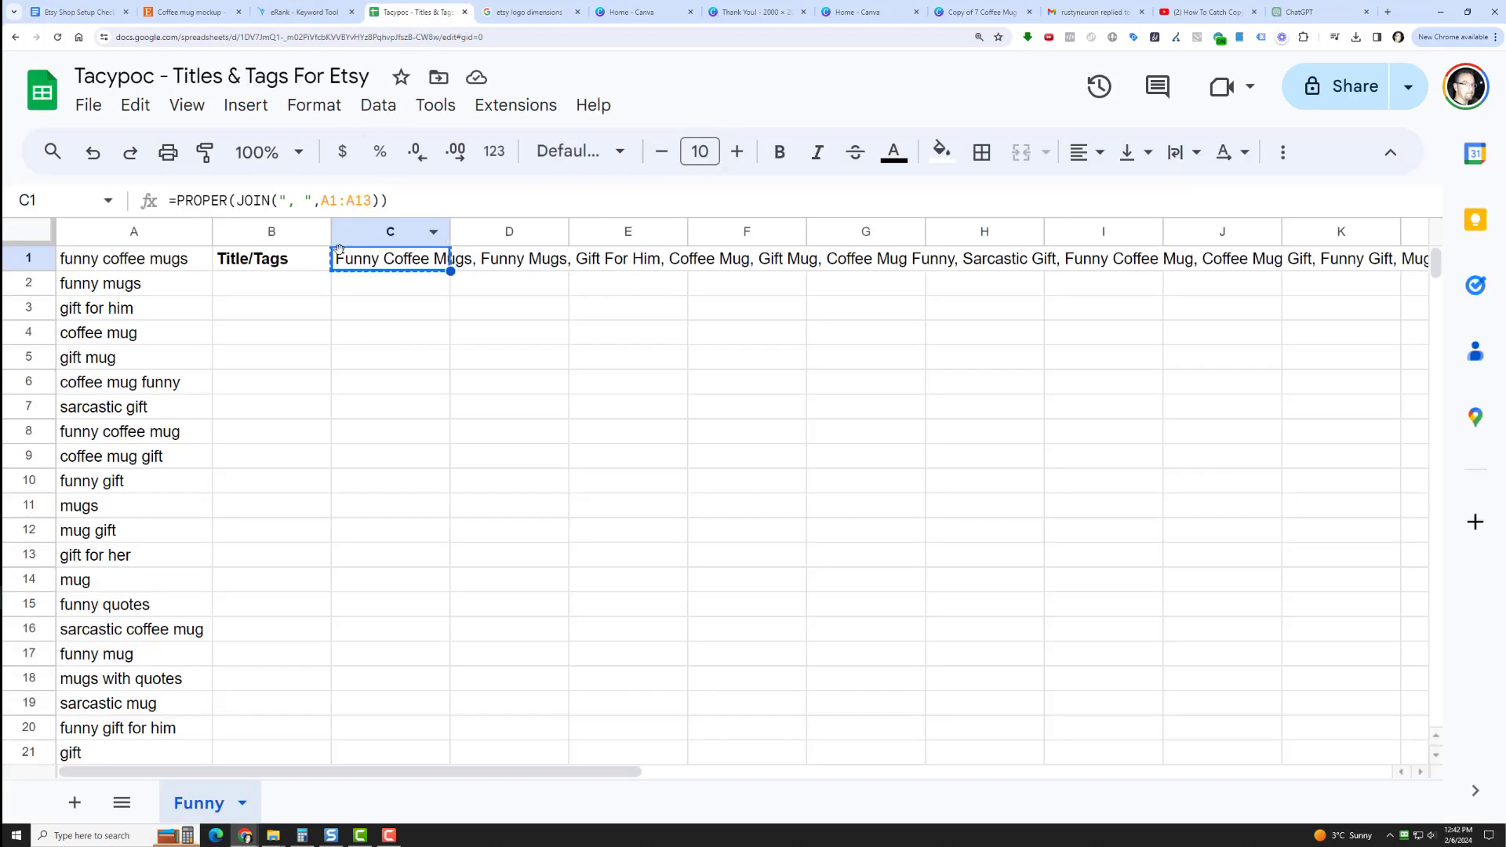
{"action": "left_click", "coordinate": [115, 233]}
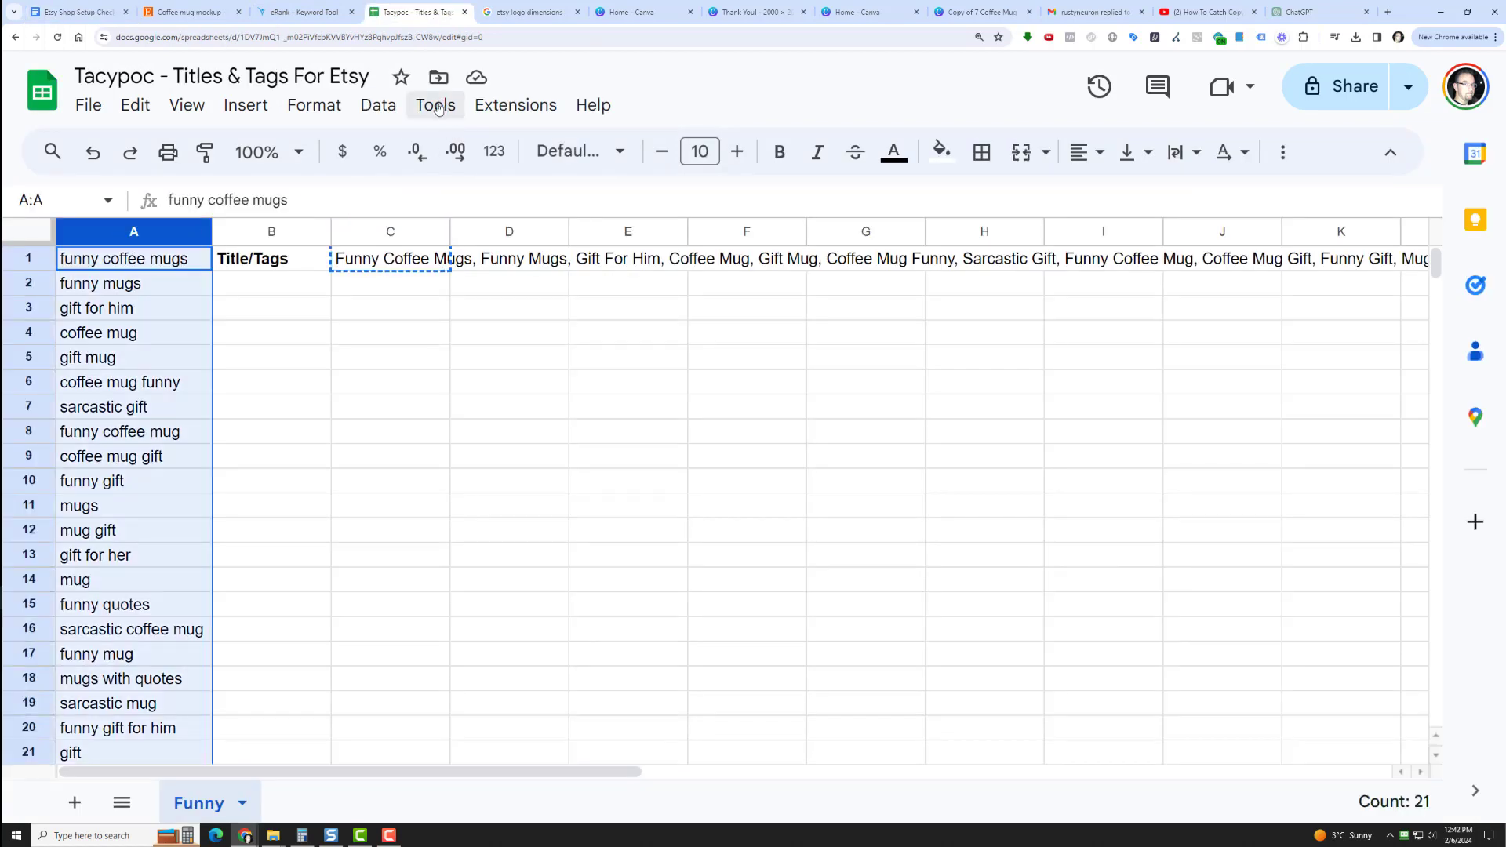
{"action": "left_click", "coordinate": [380, 103]}
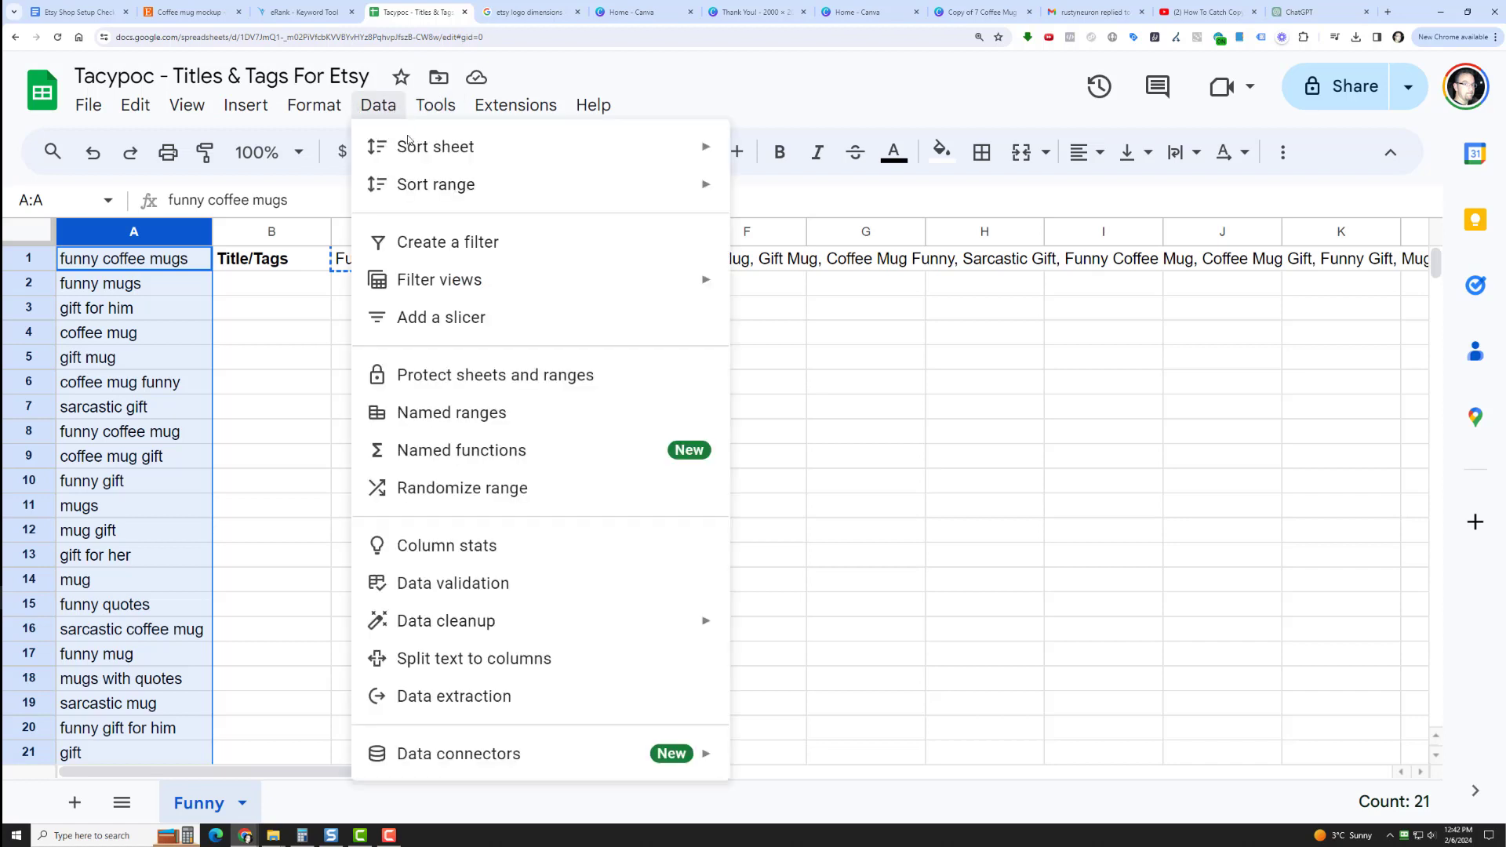
{"action": "left_click", "coordinate": [548, 488]}
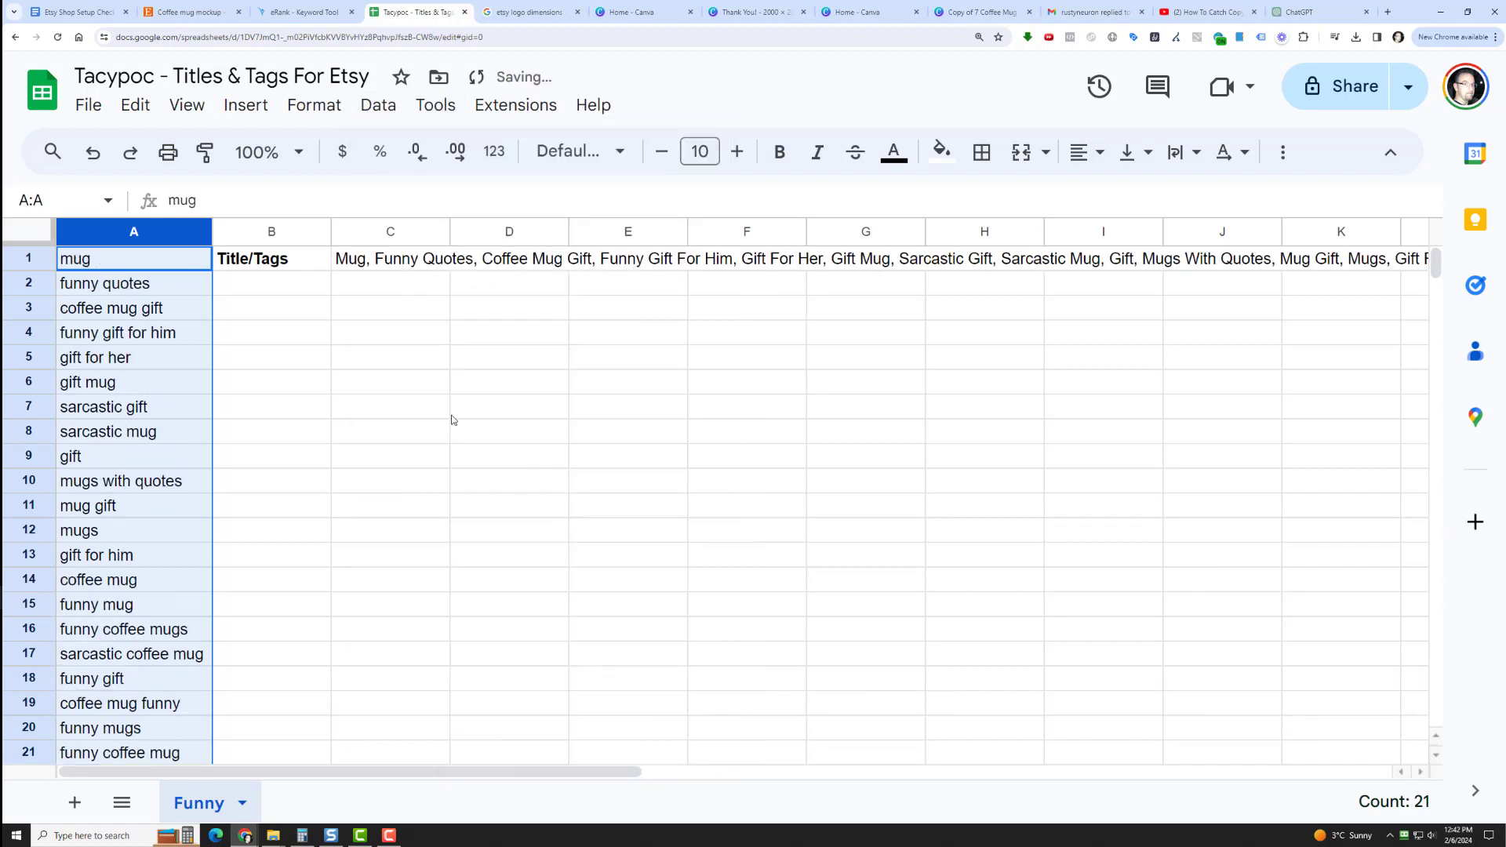
{"action": "left_click", "coordinate": [368, 262]}
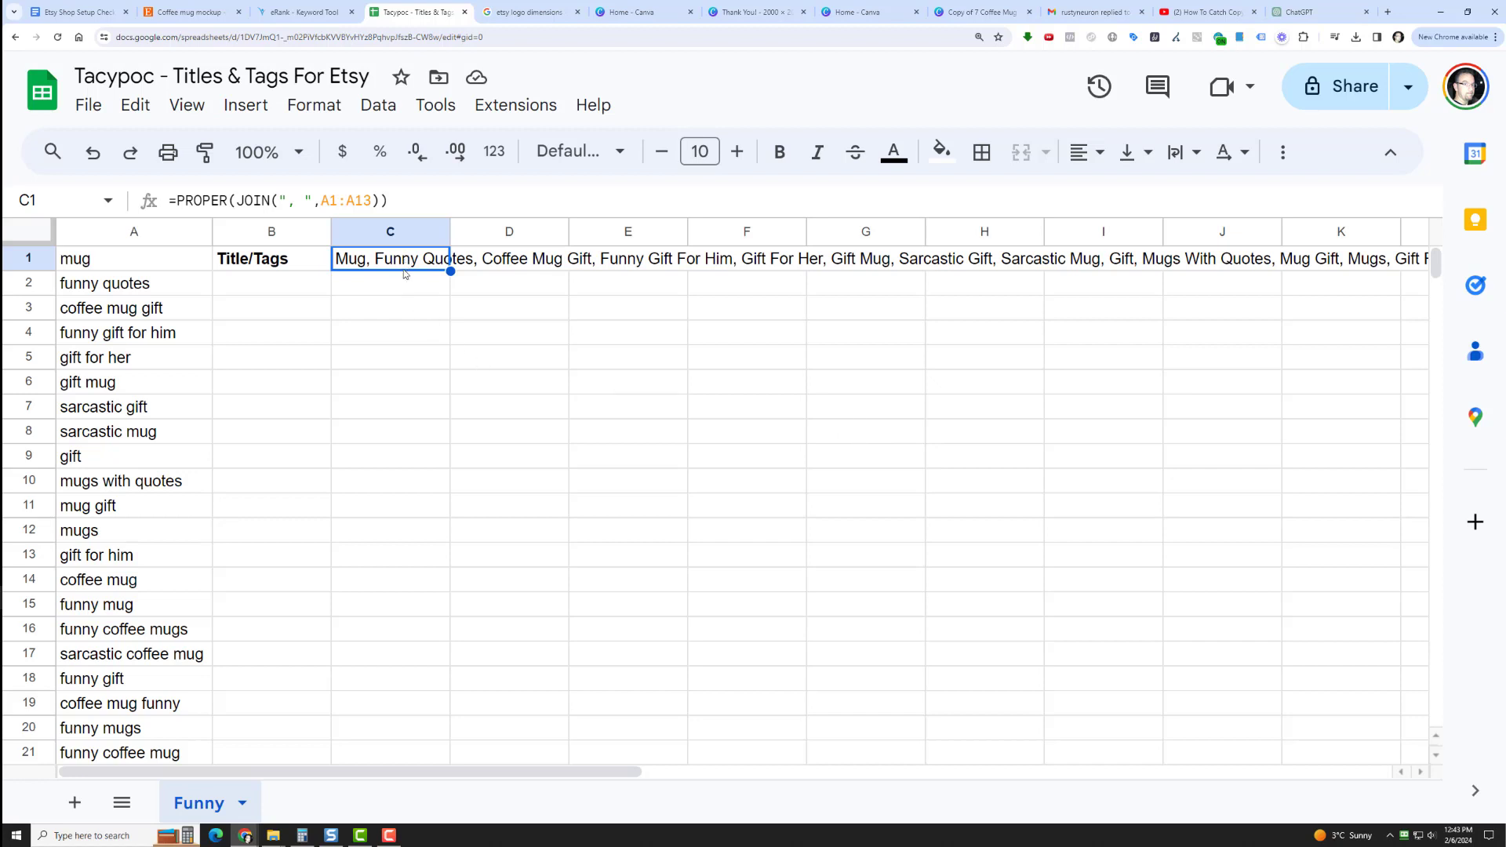
Shuffle the column A keywords once more with Randomize range to produce another title/tags variation.
{"action": "left_click", "coordinate": [129, 232]}
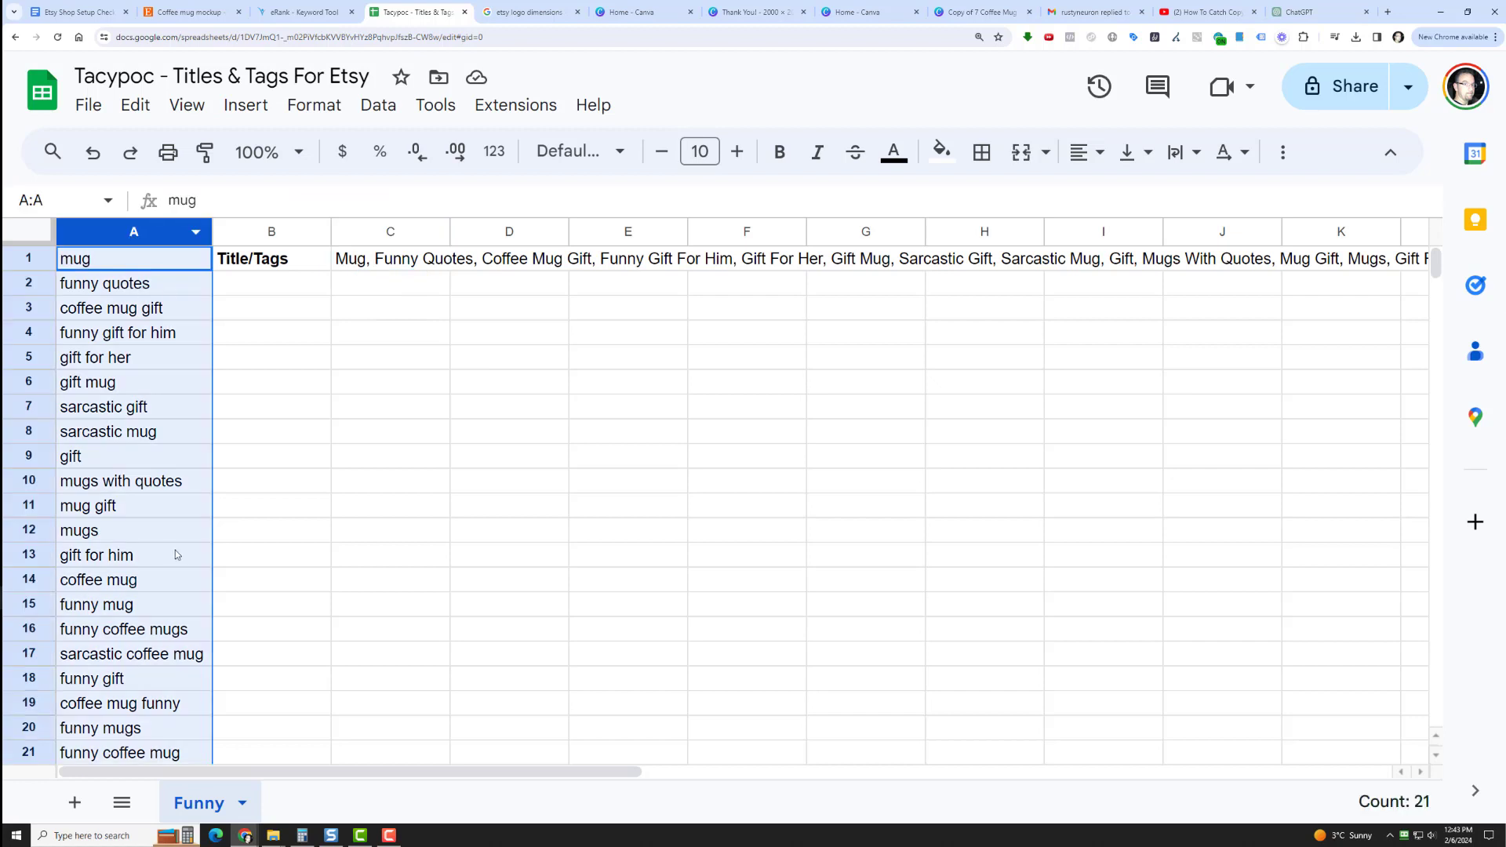
{"action": "left_click", "coordinate": [385, 107]}
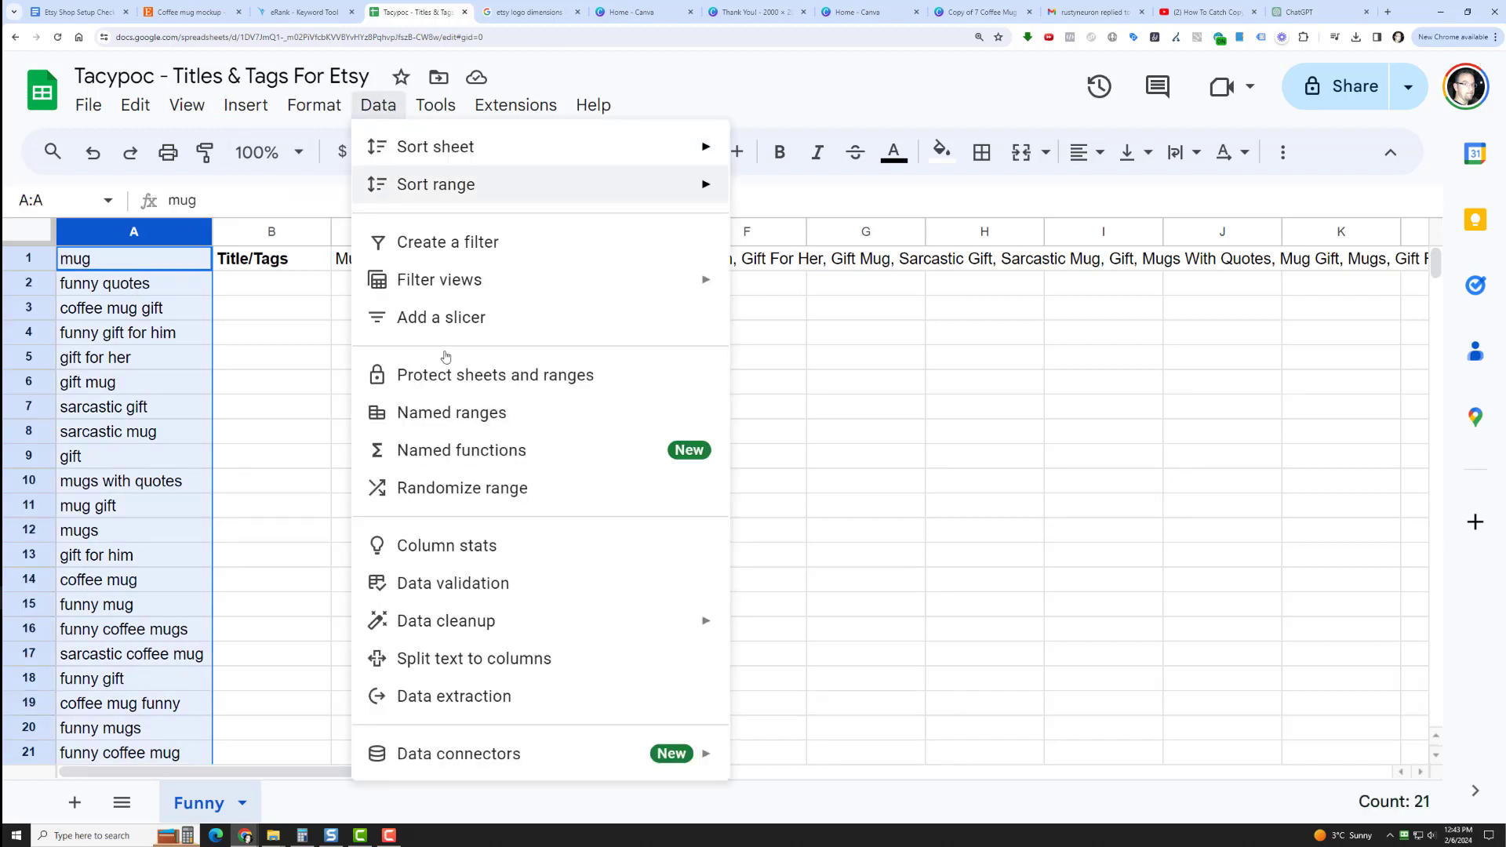
{"action": "left_click", "coordinate": [463, 488]}
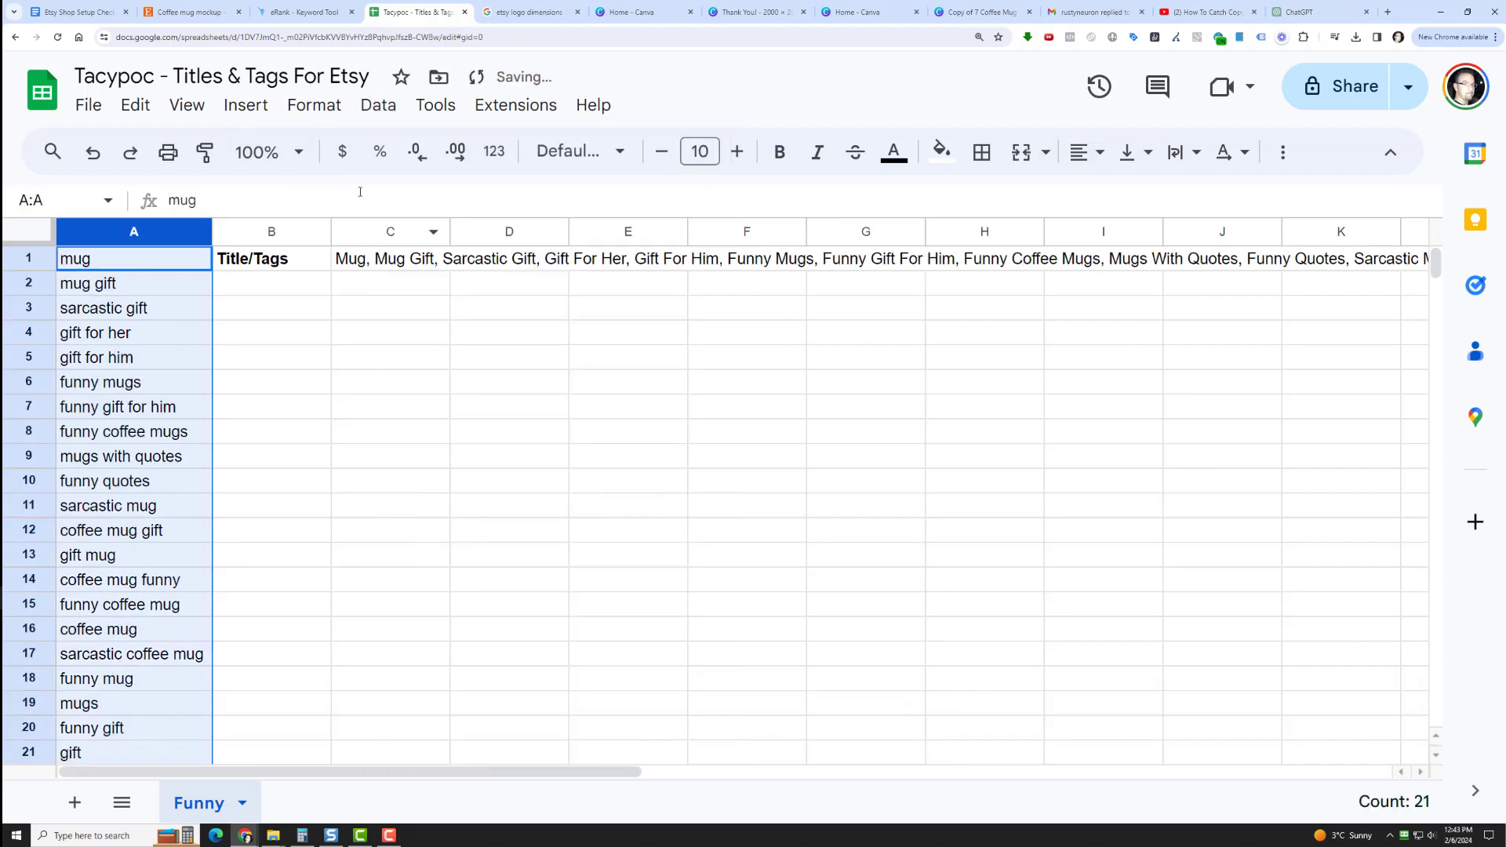
Randomize the column A keyword range again for a new title/tags variation and look over the reshuffled list.
{"action": "left_click", "coordinate": [378, 107]}
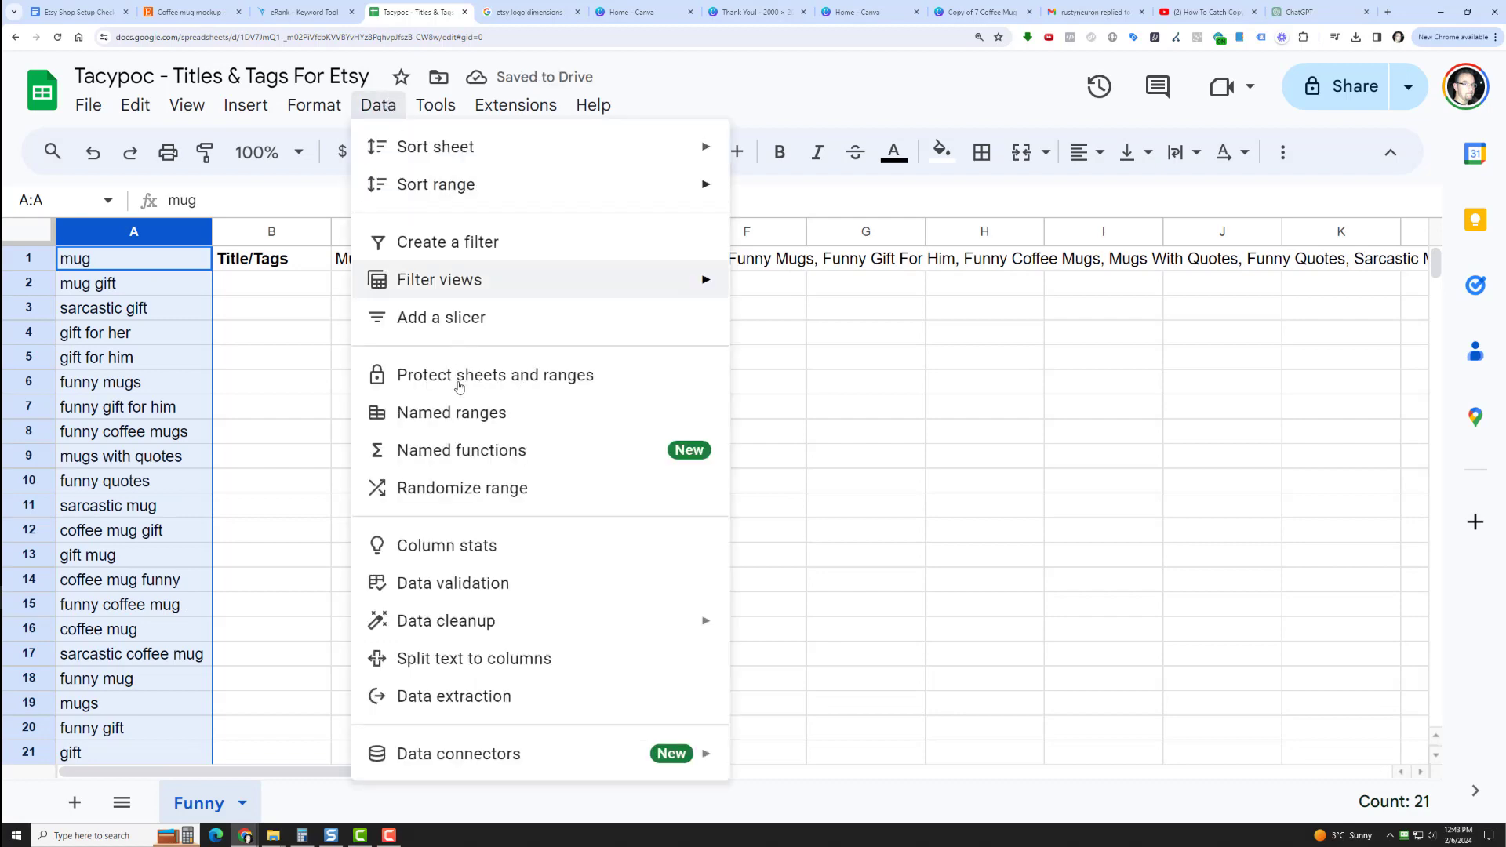
{"action": "left_click", "coordinate": [463, 488]}
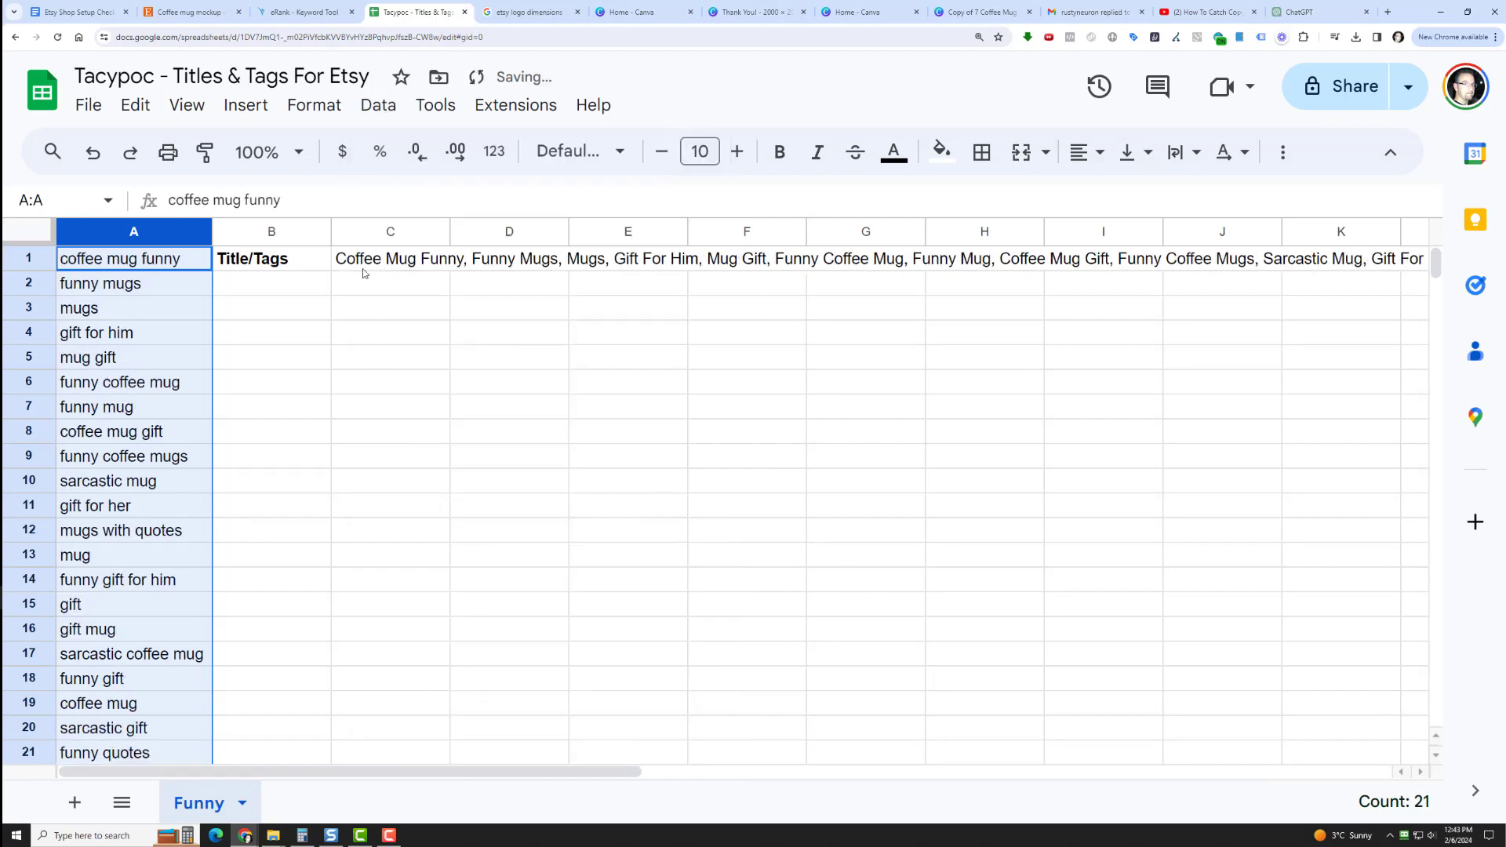
{"action": "scroll", "coordinate": [130, 530], "scroll_direction": "down", "scroll_amount": 2}
{"action": "scroll", "coordinate": [128, 528], "scroll_direction": "up", "scroll_amount": 1}
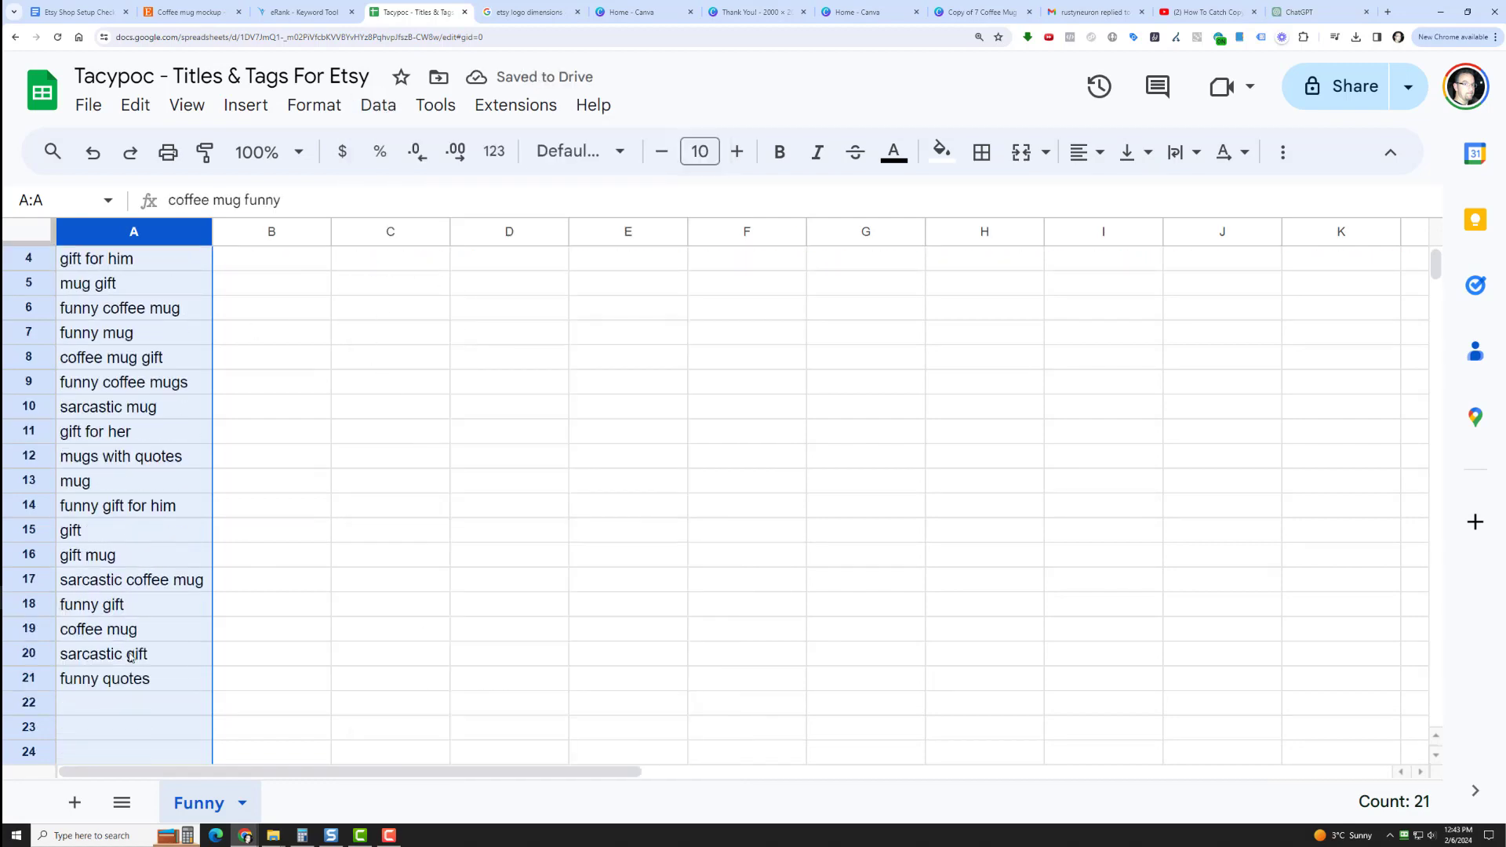
{"action": "scroll", "coordinate": [134, 482], "scroll_direction": "up", "scroll_amount": 1}
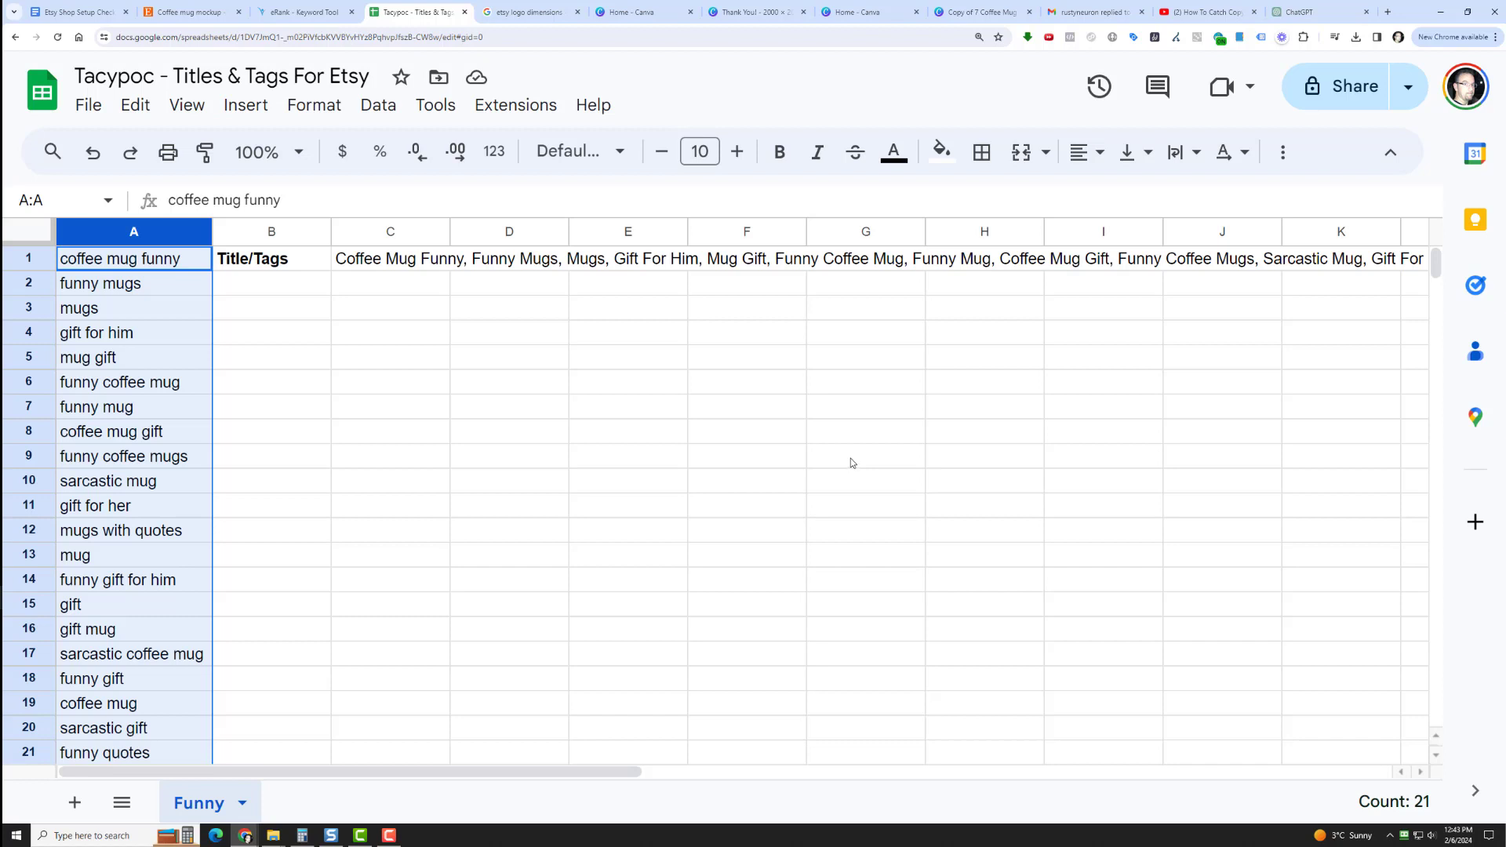
Switch to the Etsy Shop Setup Checklist document and check off the Tags item.
{"action": "left_click", "coordinate": [110, 7]}
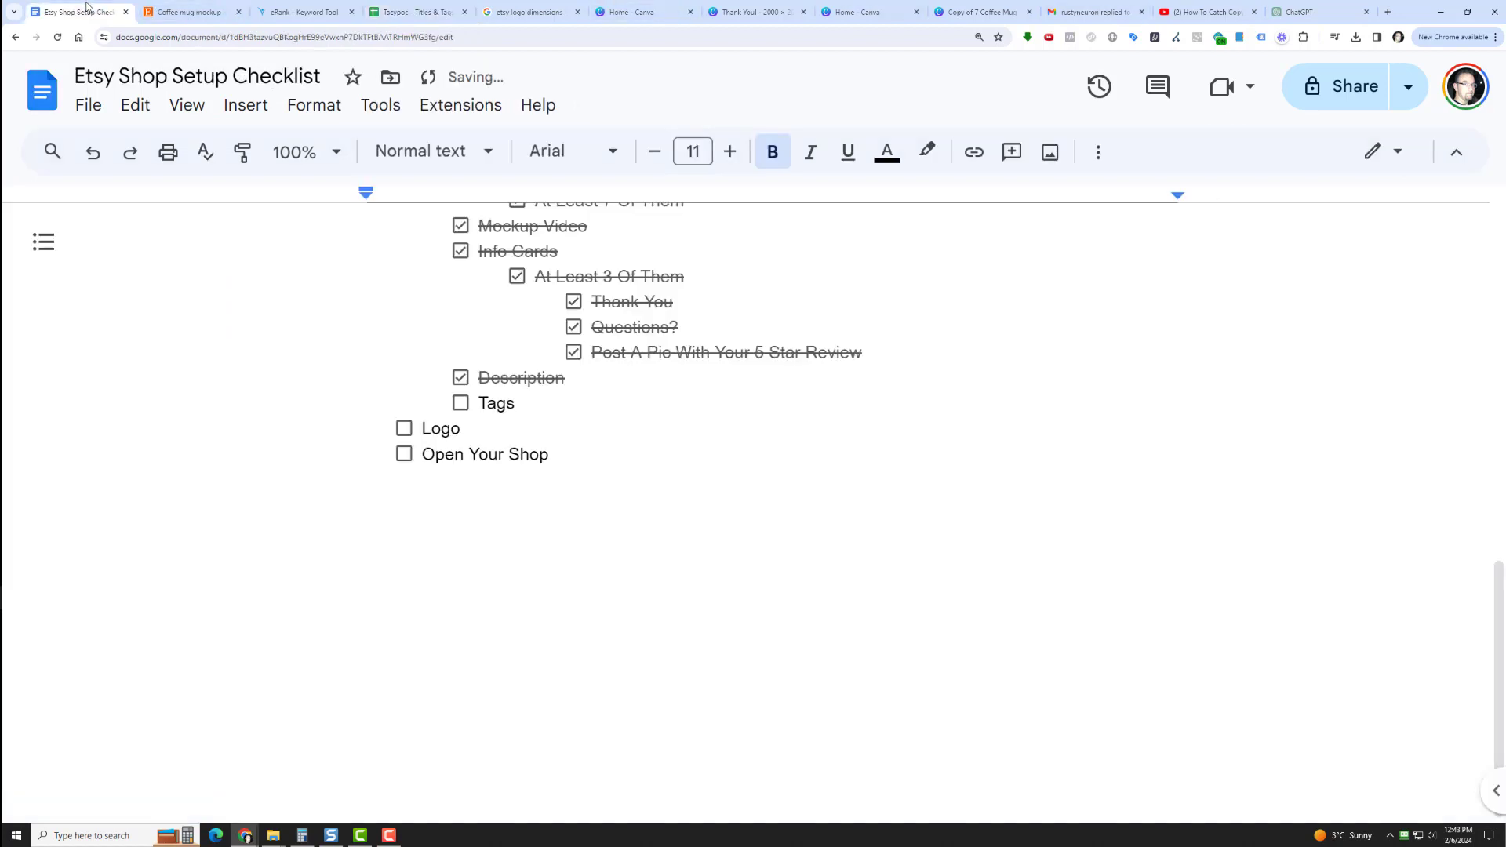
{"action": "left_click", "coordinate": [460, 402]}
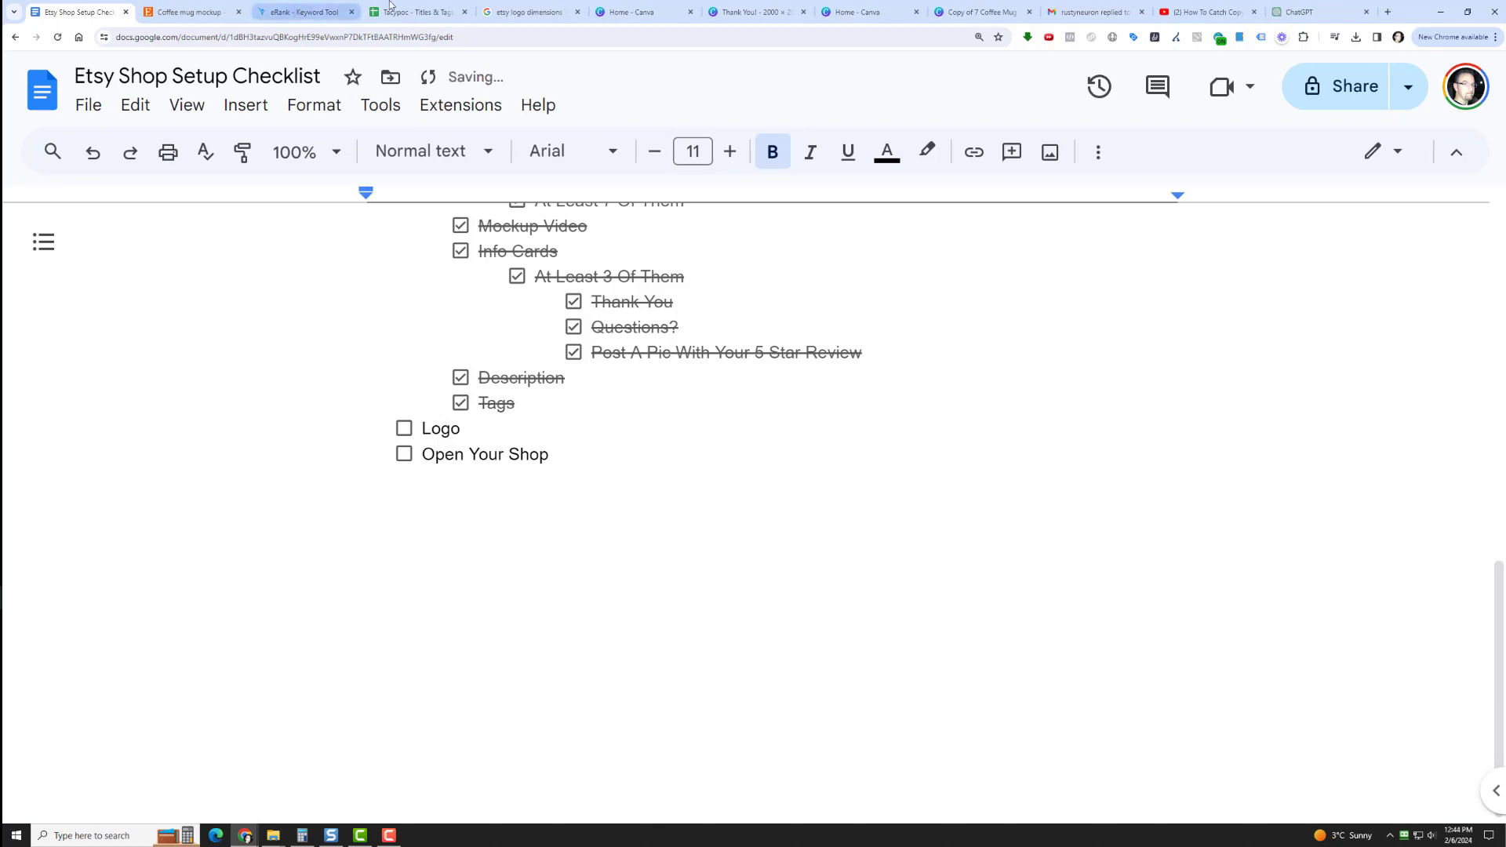
Switch to Canva and create a new custom-size design of 500 × 500 px.
{"action": "left_click", "coordinate": [667, 11]}
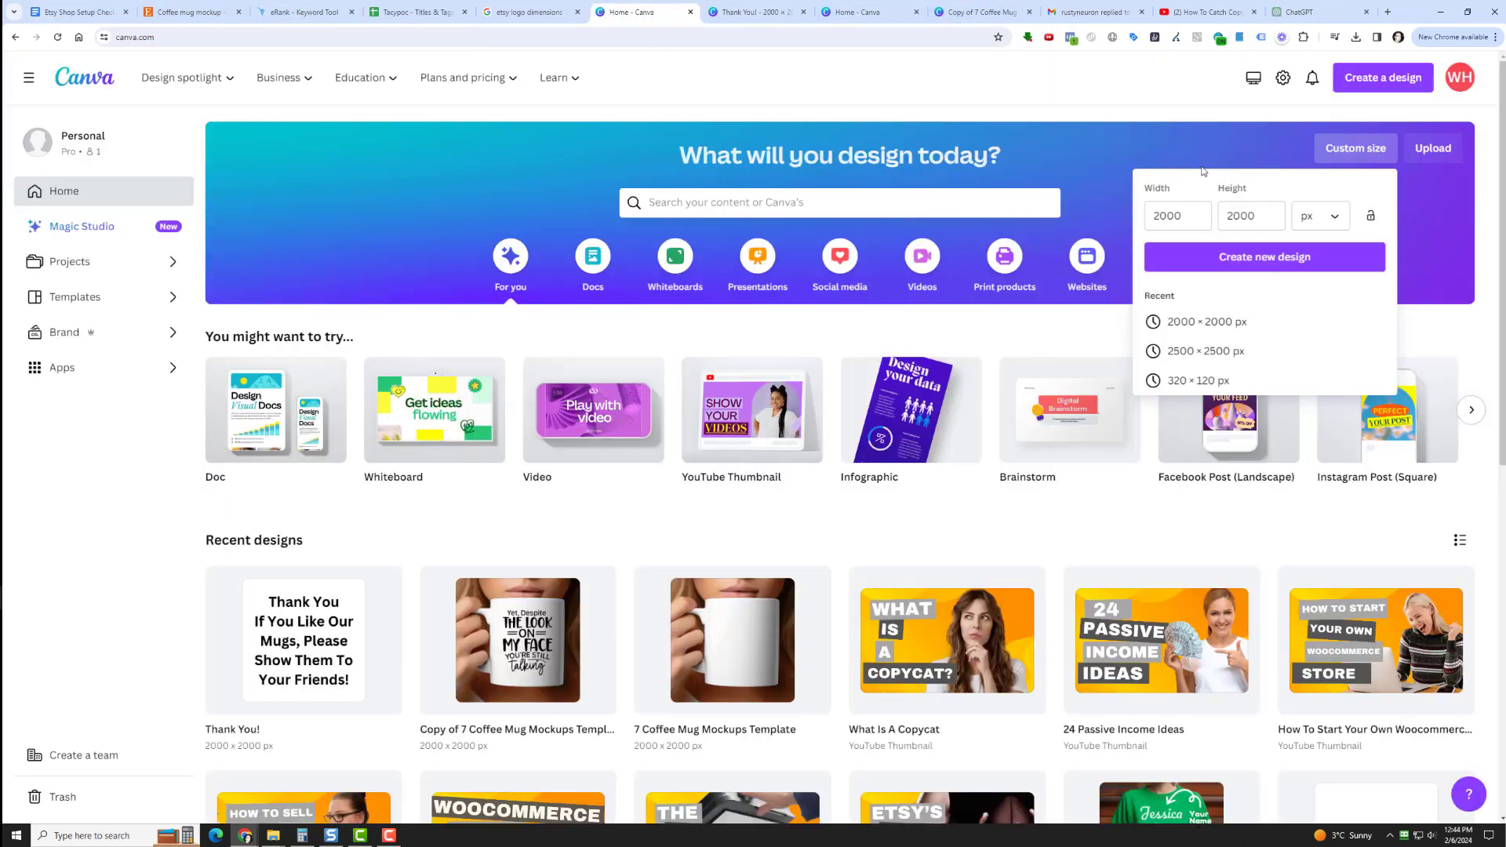
{"action": "left_click", "coordinate": [1174, 216]}
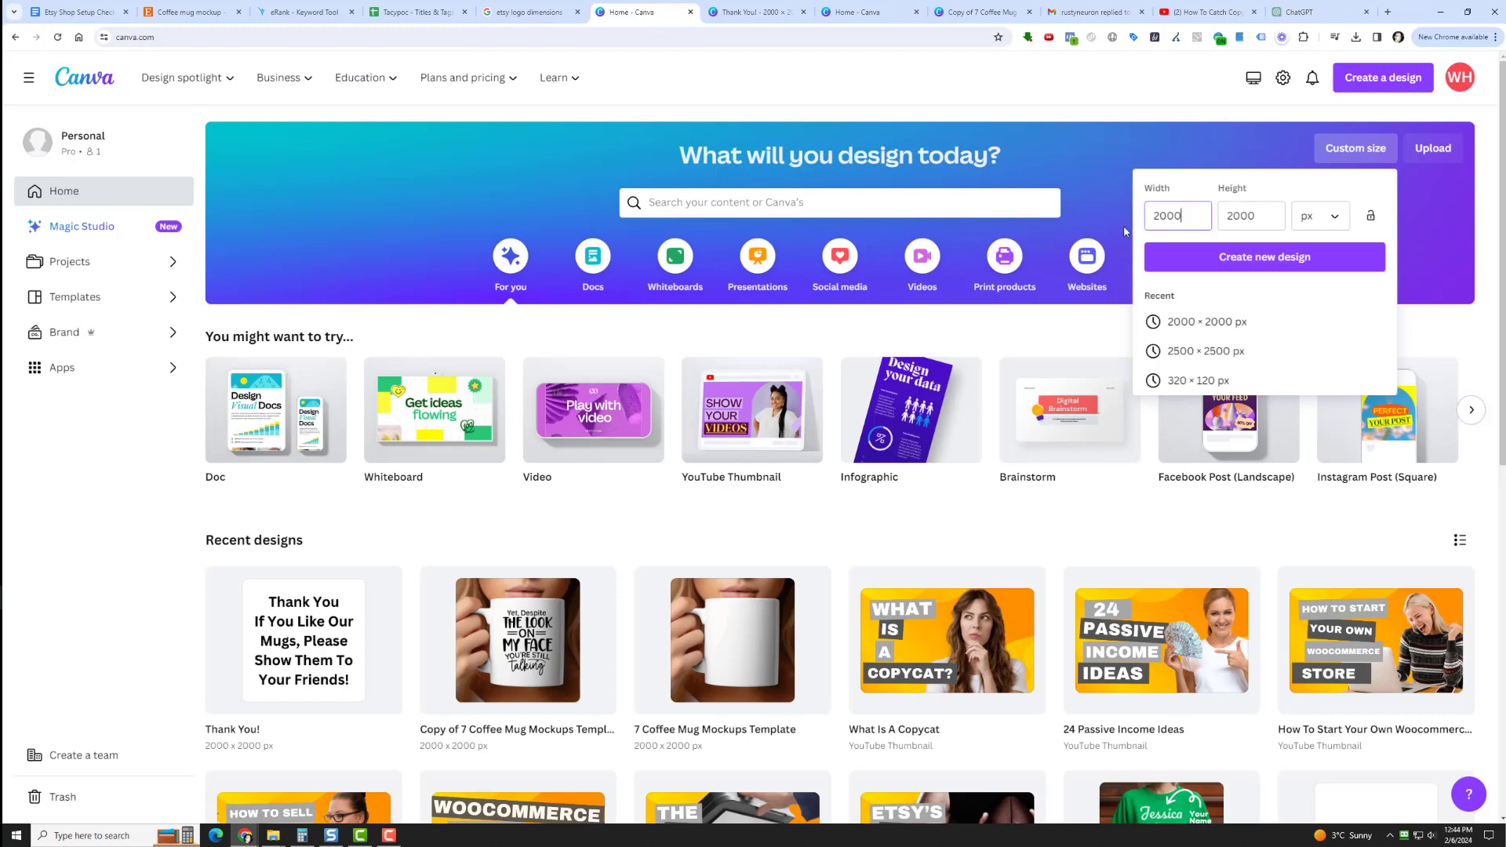
{"action": "double_click", "coordinate": [1175, 216]}
{"action": "type", "text": "500"}
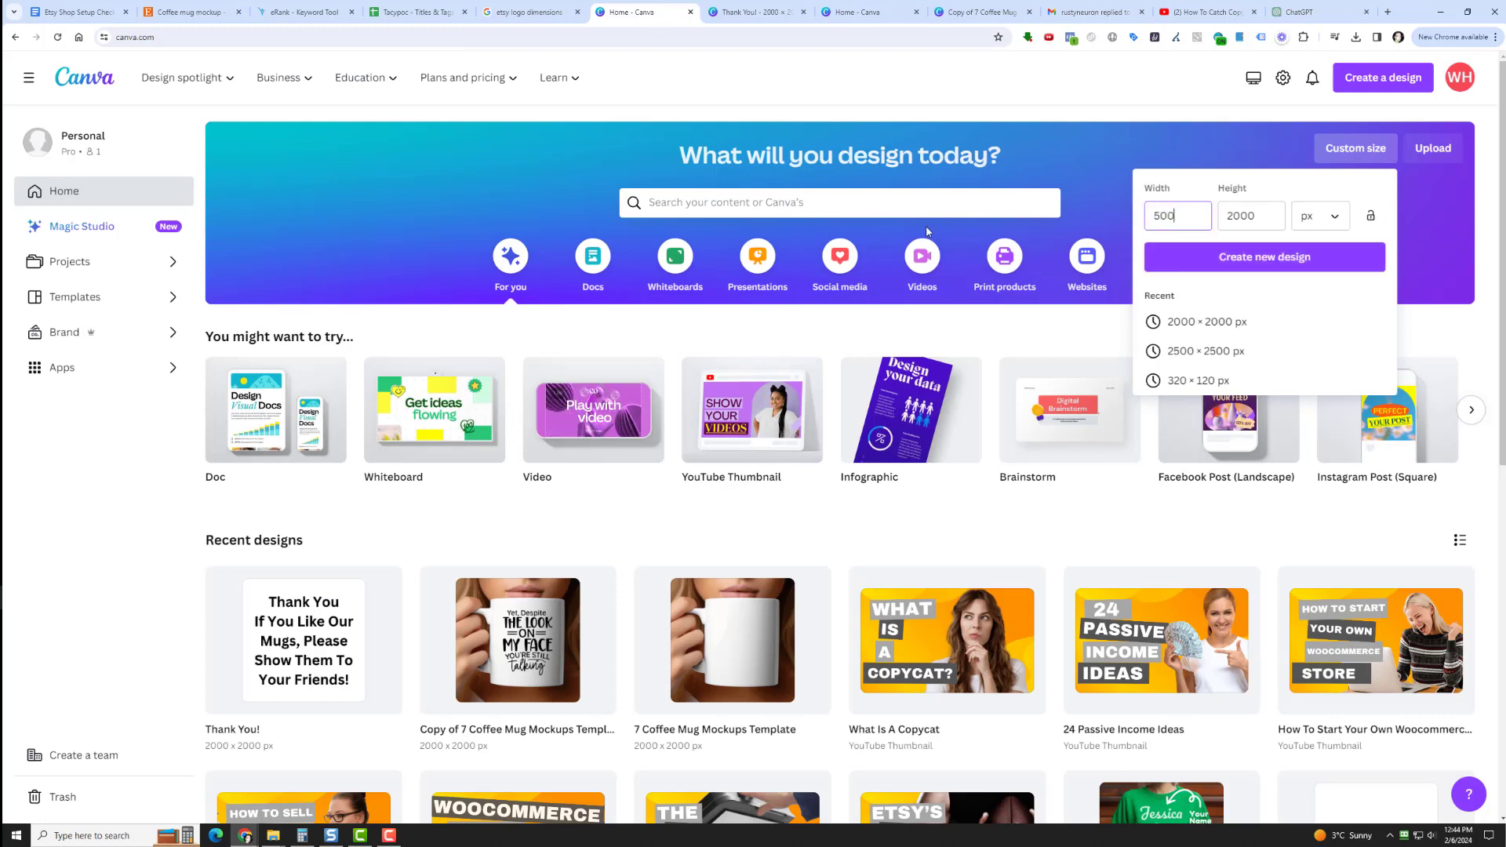
{"action": "key", "text": "Tab"}
{"action": "type", "text": "500"}
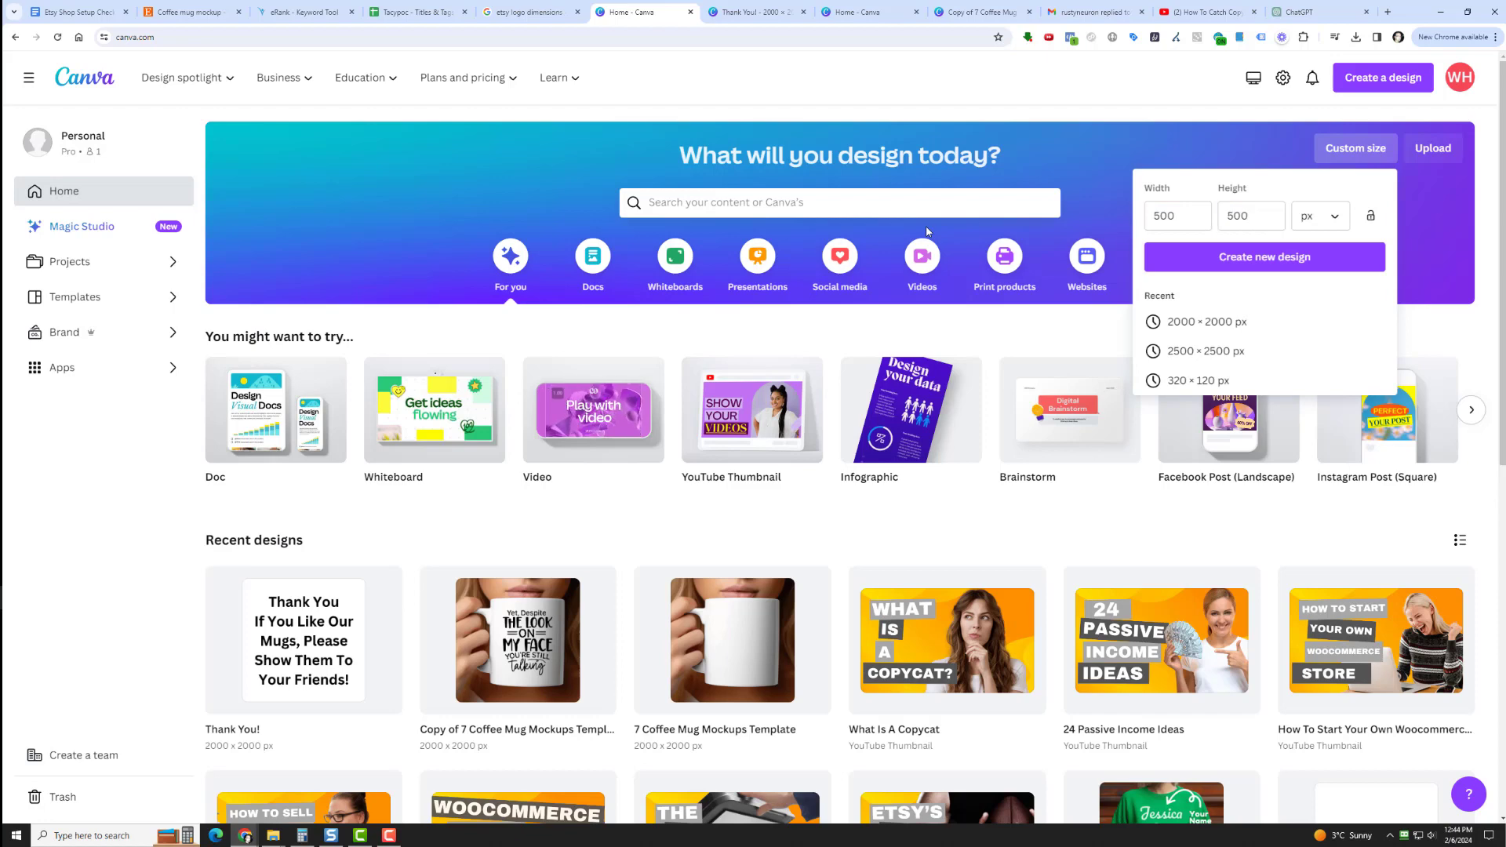
{"action": "key", "text": "Return"}
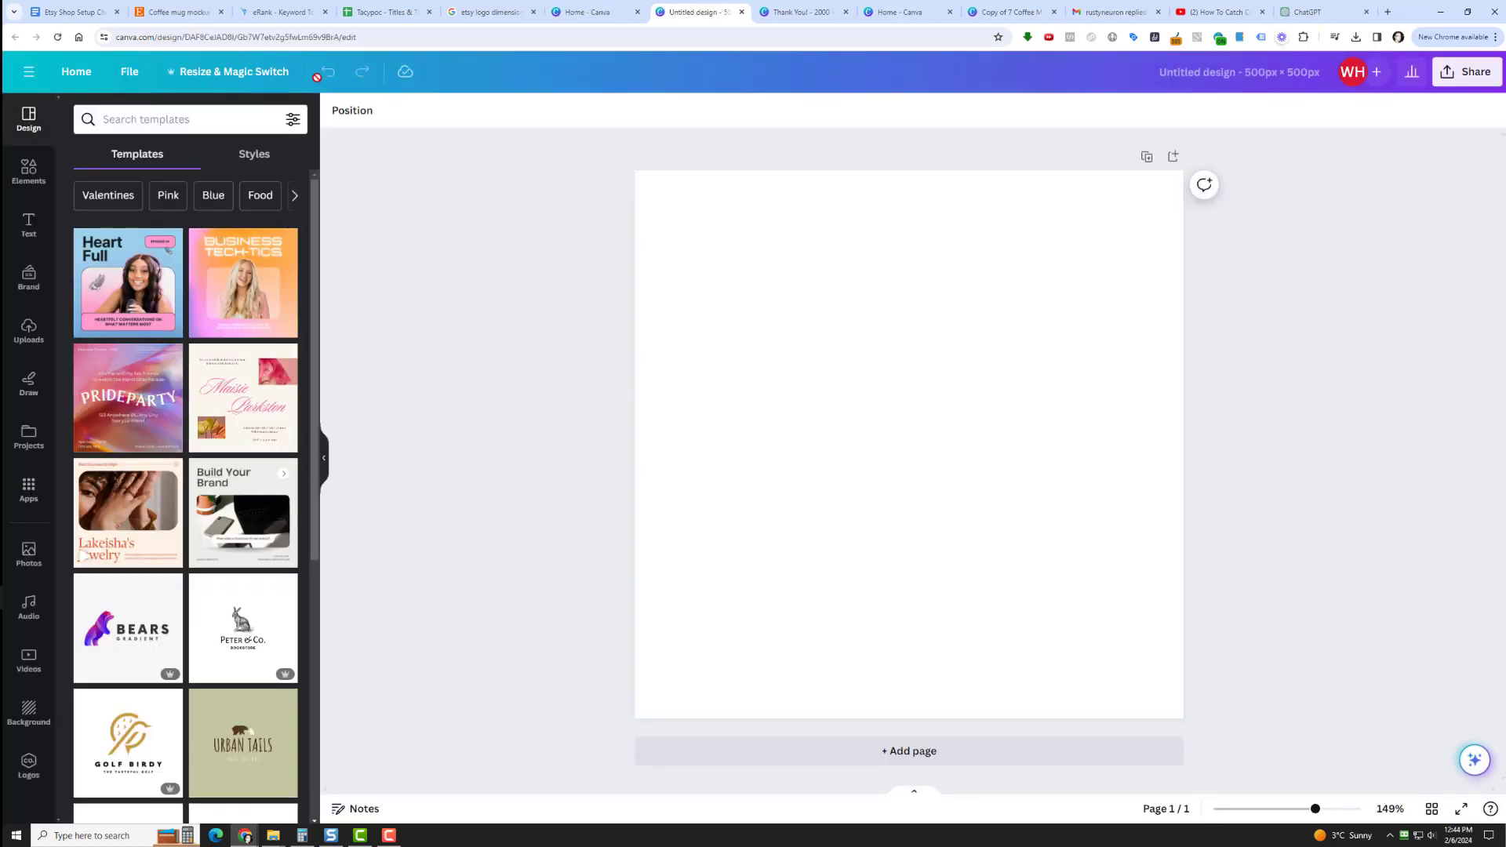
Search the design templates for "logo" and apply the black-and-white Moosehead Wildlife template to the blank page.
{"action": "left_click", "coordinate": [172, 119]}
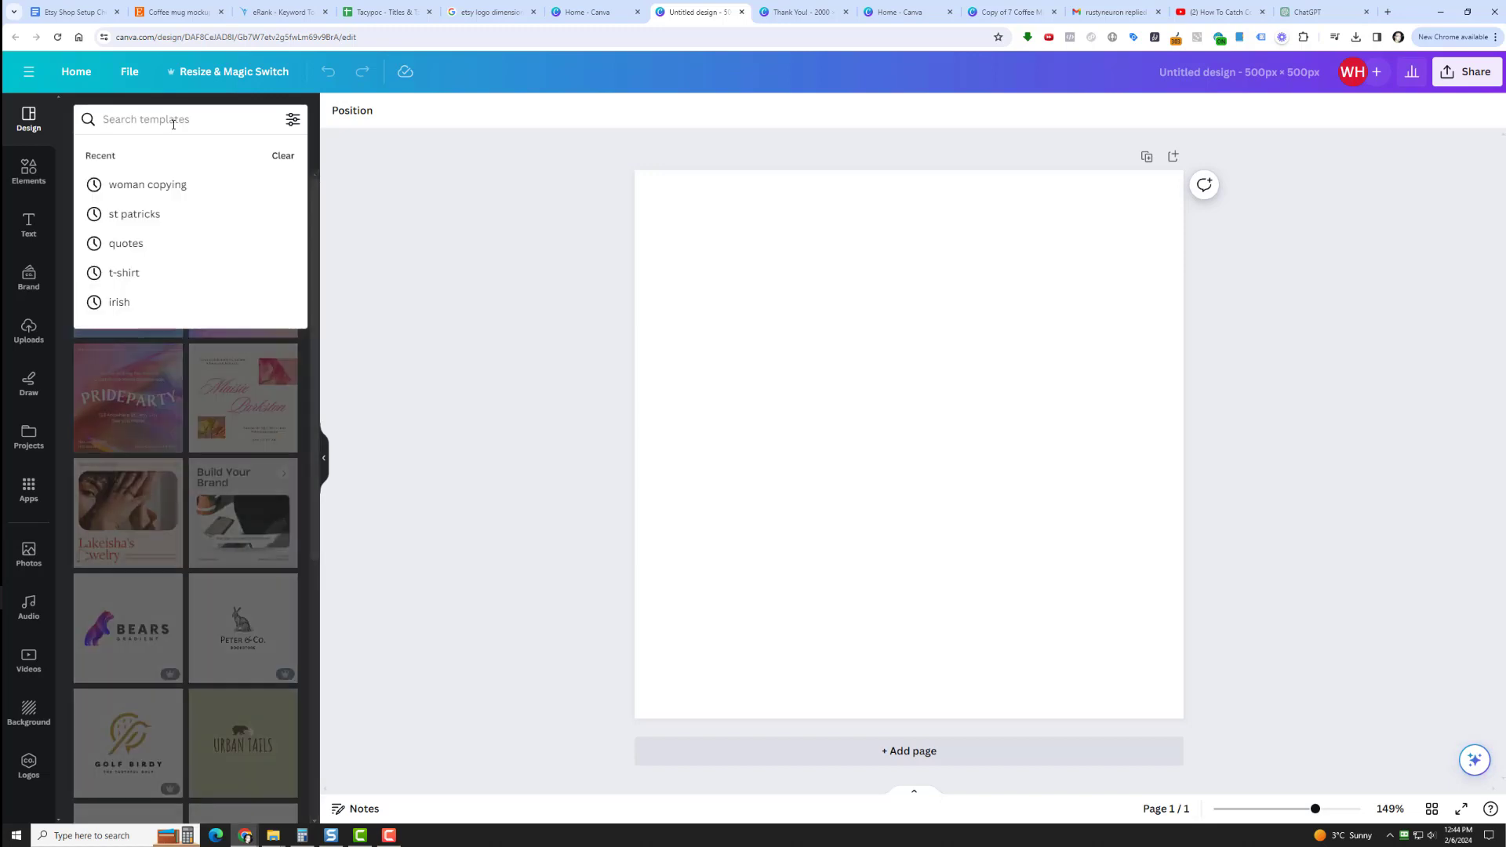
{"action": "type", "text": "logo"}
{"action": "key", "text": "Return"}
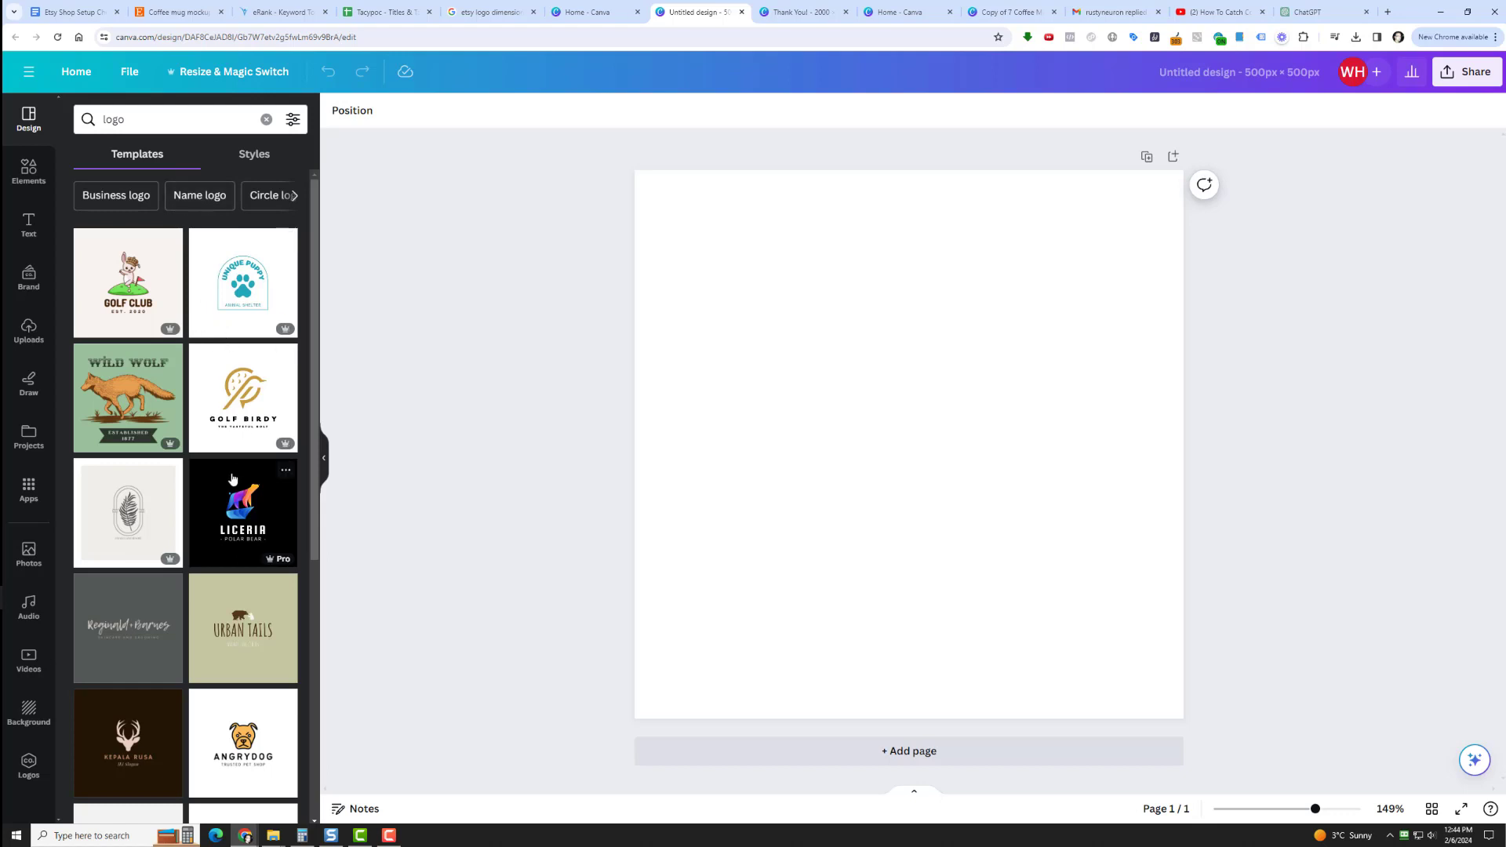
{"action": "scroll", "coordinate": [234, 472], "scroll_direction": "down", "scroll_amount": 3}
{"action": "scroll", "coordinate": [140, 404], "scroll_direction": "down", "scroll_amount": 2}
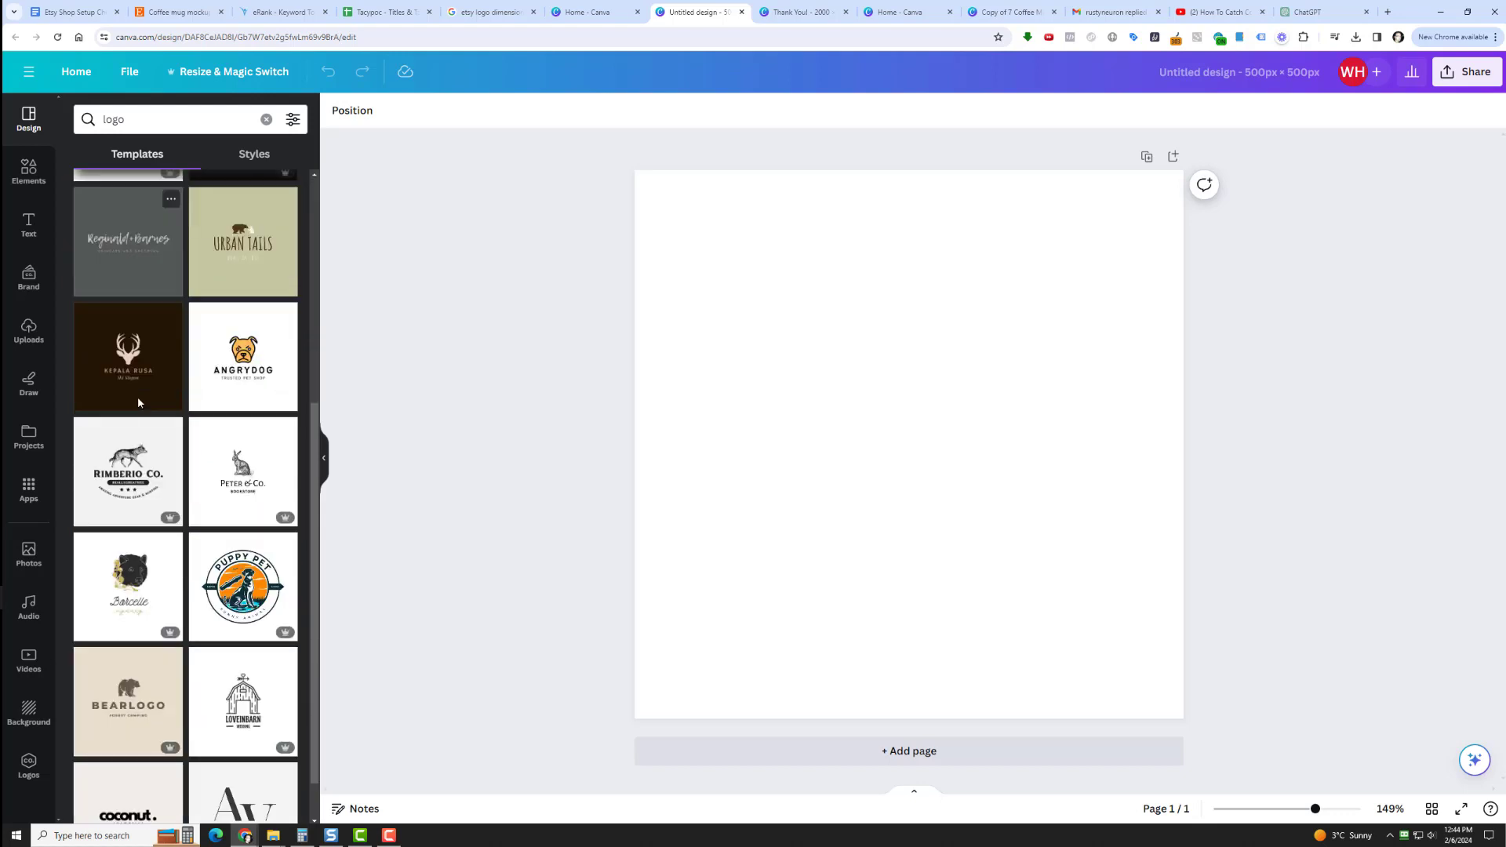
{"action": "scroll", "coordinate": [138, 345], "scroll_direction": "down", "scroll_amount": 3}
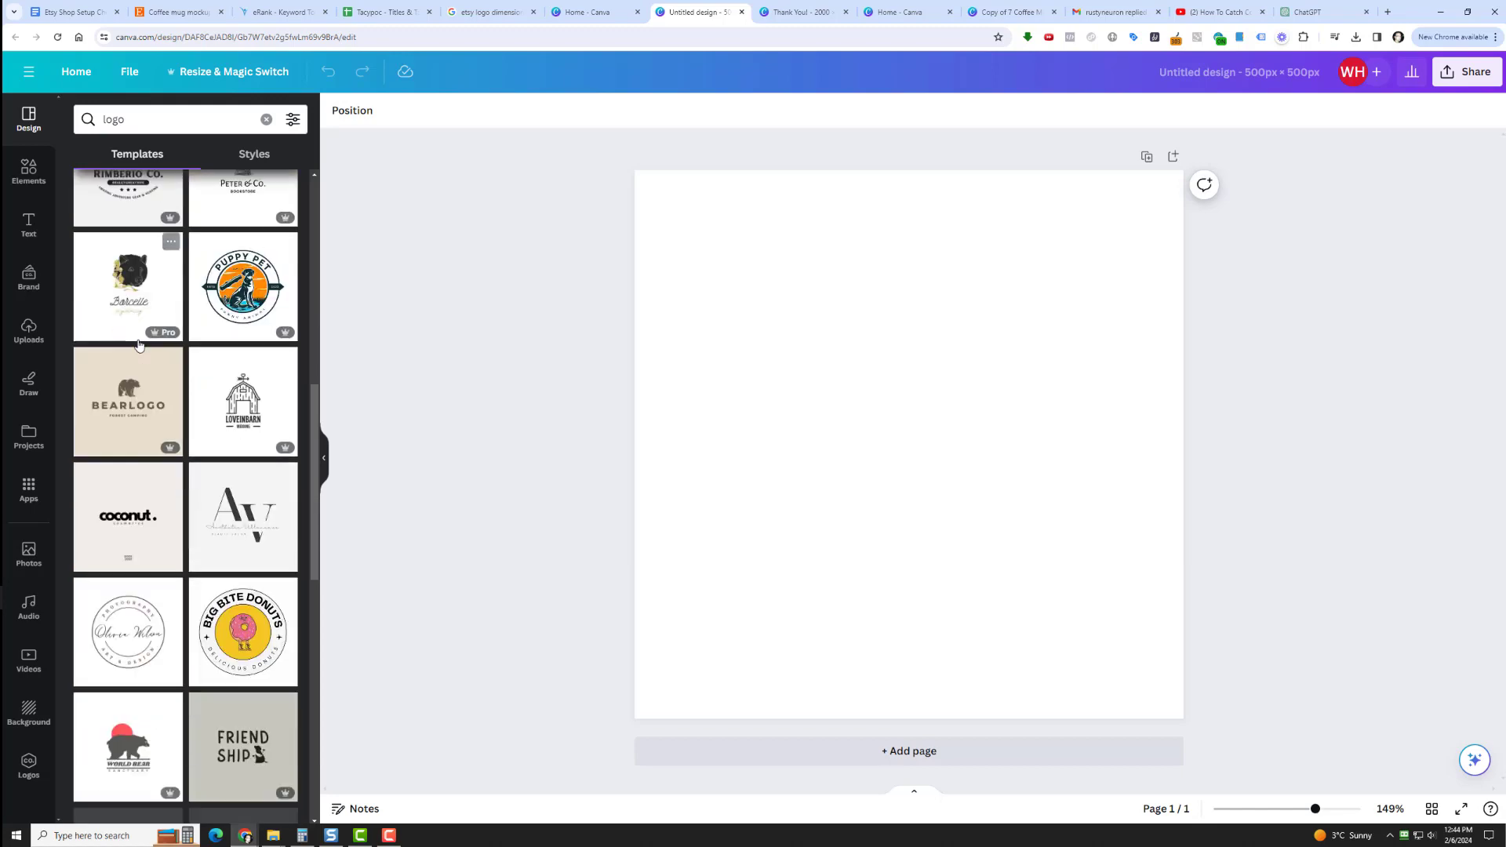
{"action": "scroll", "coordinate": [196, 345], "scroll_direction": "up", "scroll_amount": 3}
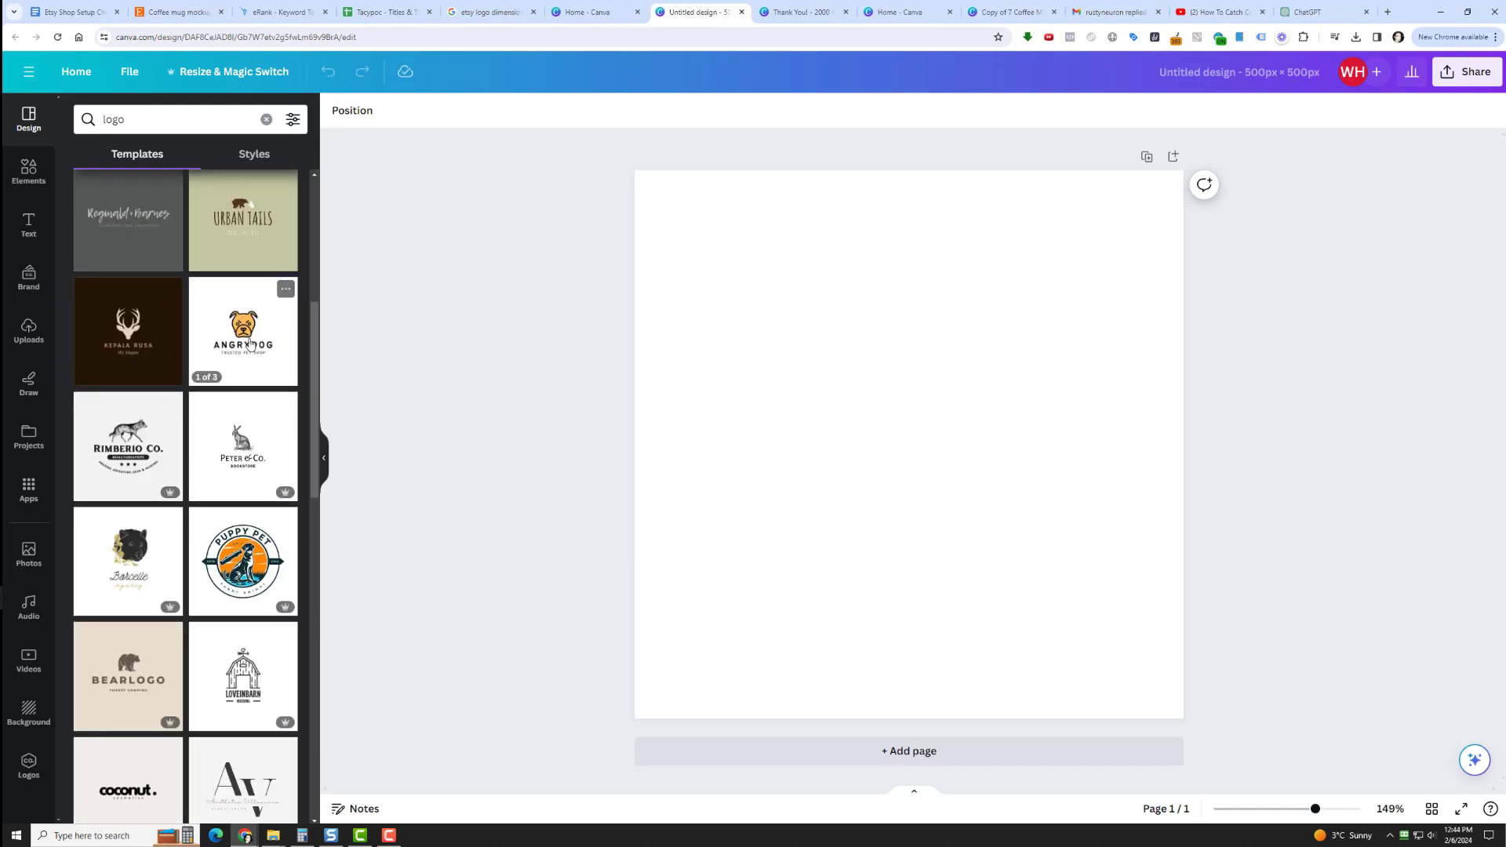
{"action": "scroll", "coordinate": [196, 392], "scroll_direction": "down", "scroll_amount": 3}
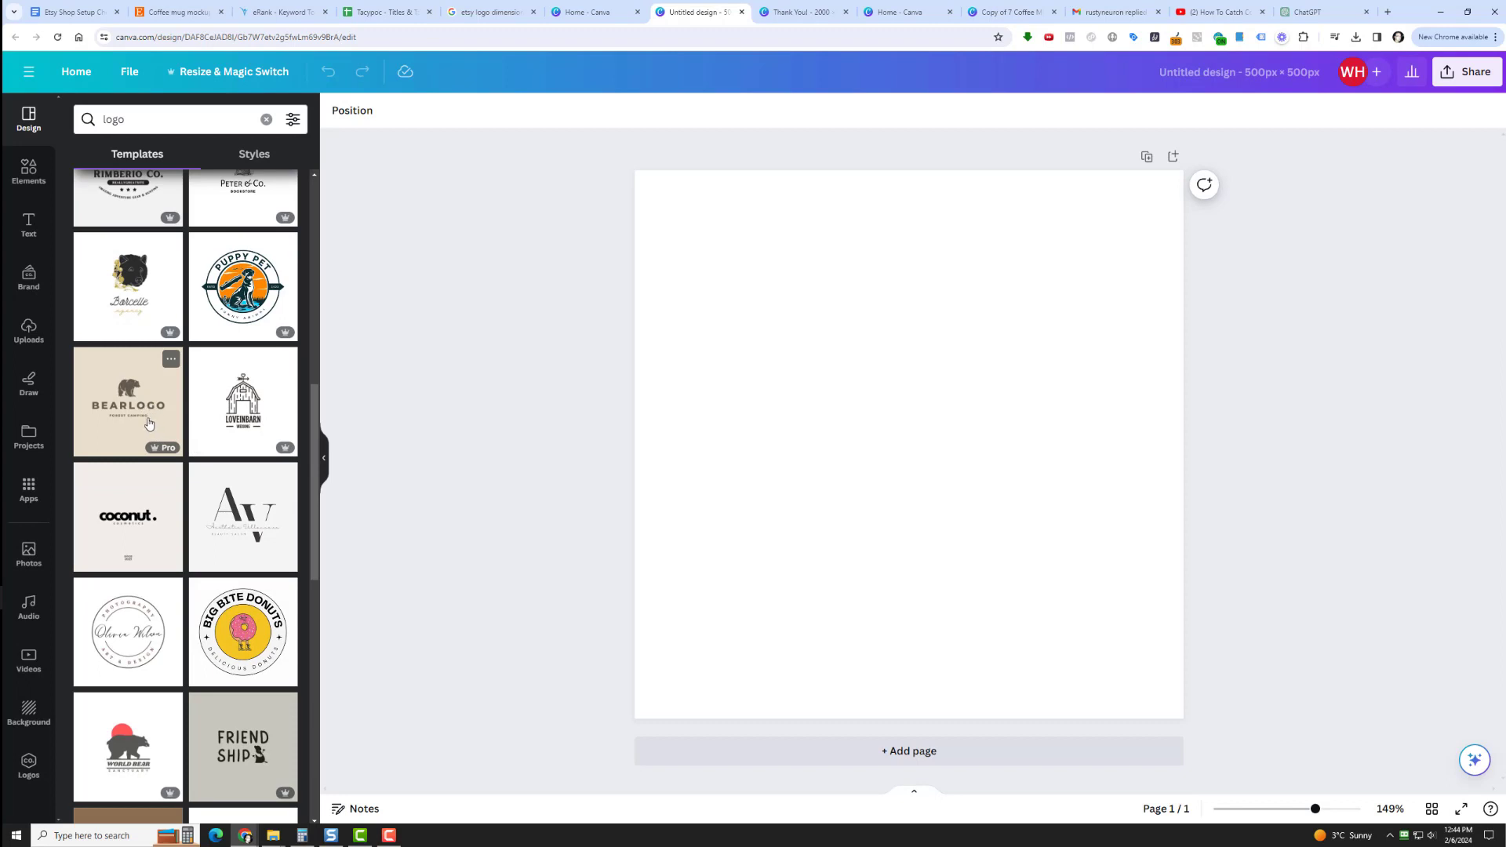
{"action": "scroll", "coordinate": [149, 423], "scroll_direction": "down", "scroll_amount": 3}
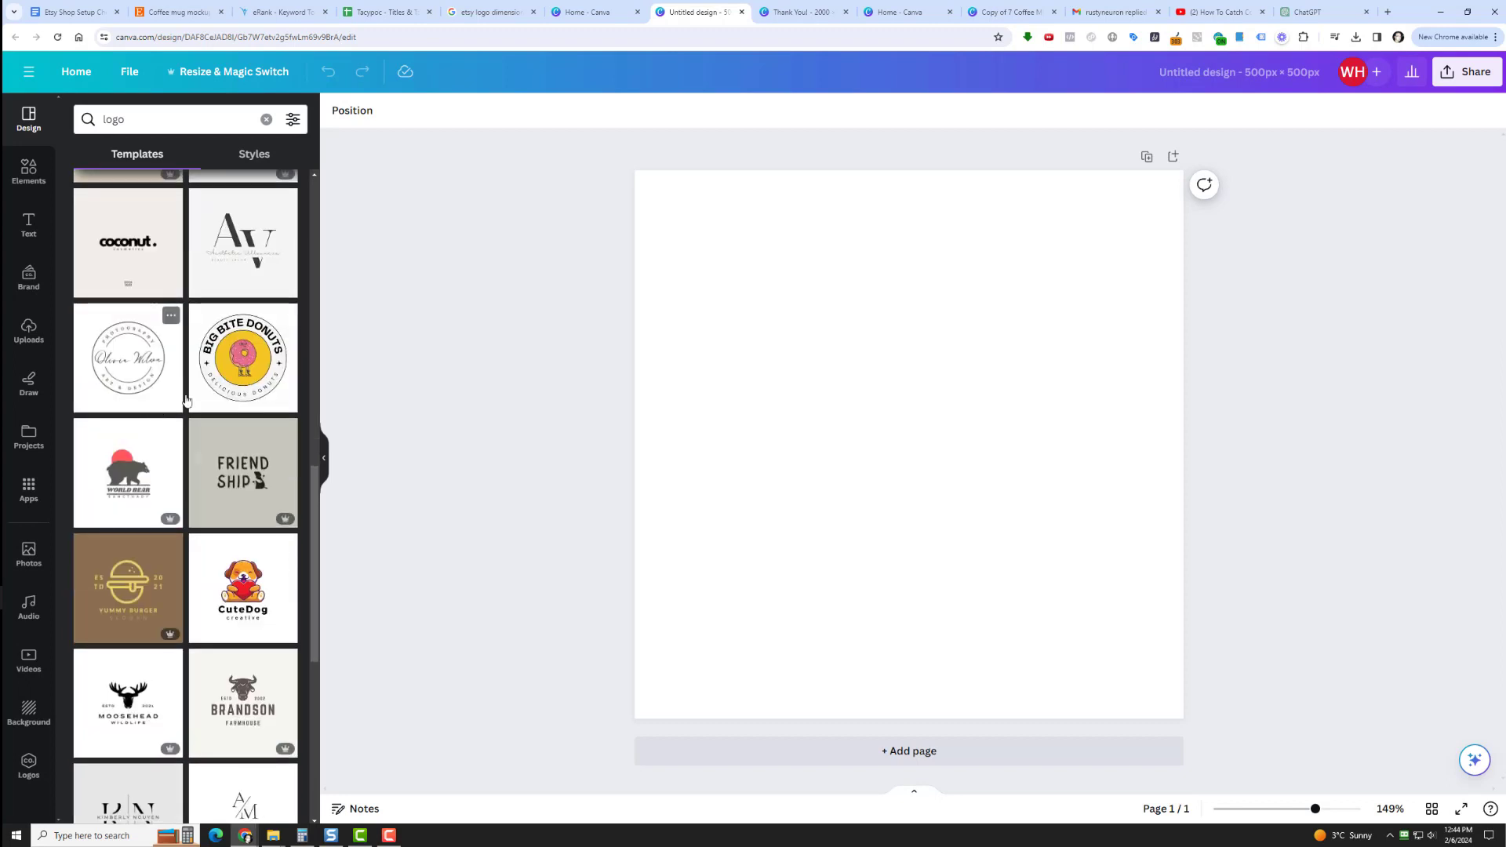
{"action": "scroll", "coordinate": [195, 359], "scroll_direction": "up", "scroll_amount": 3}
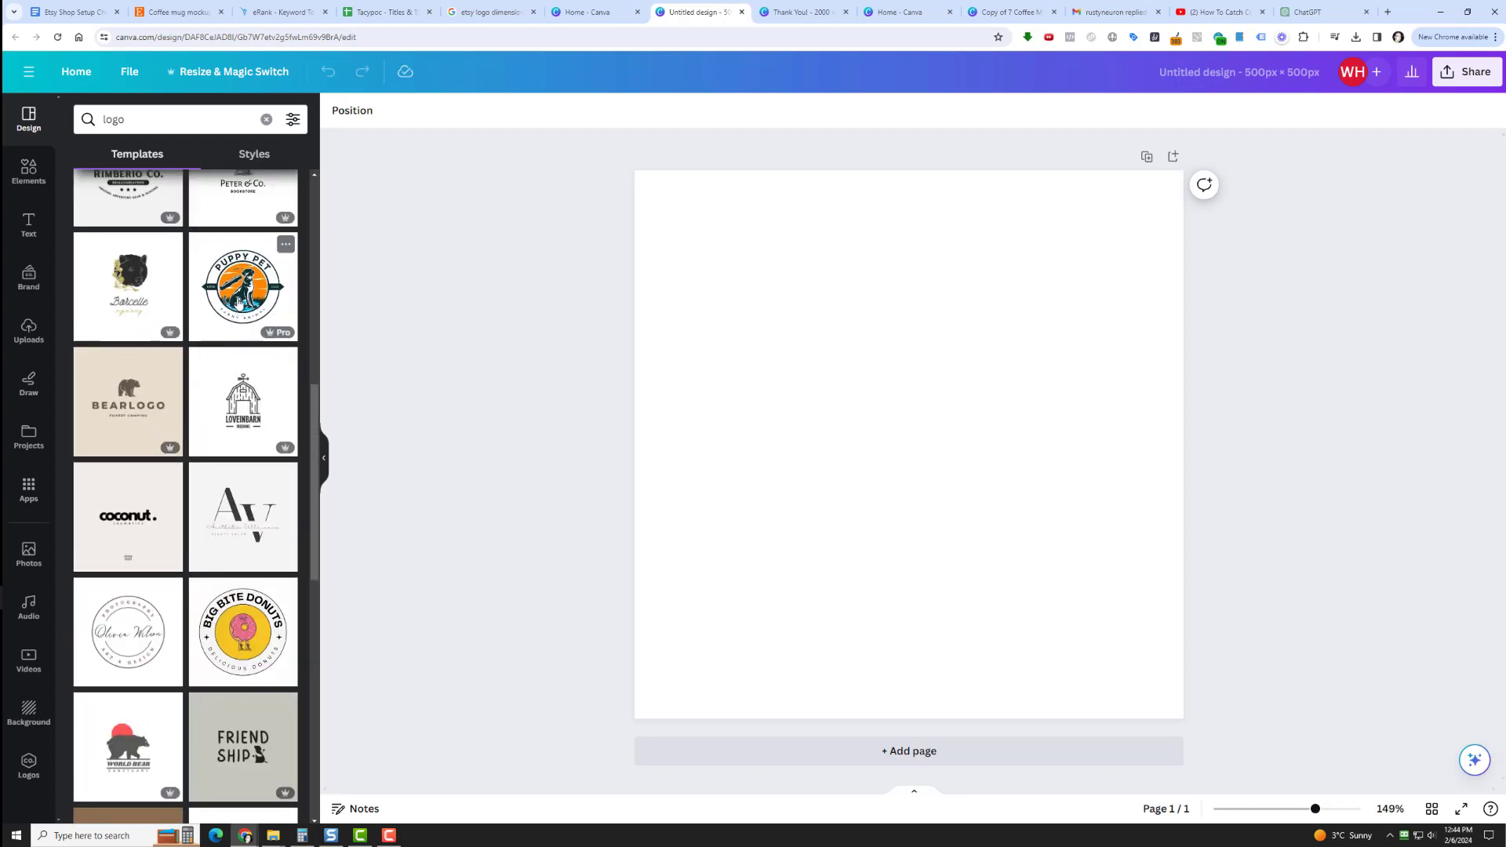
{"action": "scroll", "coordinate": [141, 423], "scroll_direction": "down", "scroll_amount": 5}
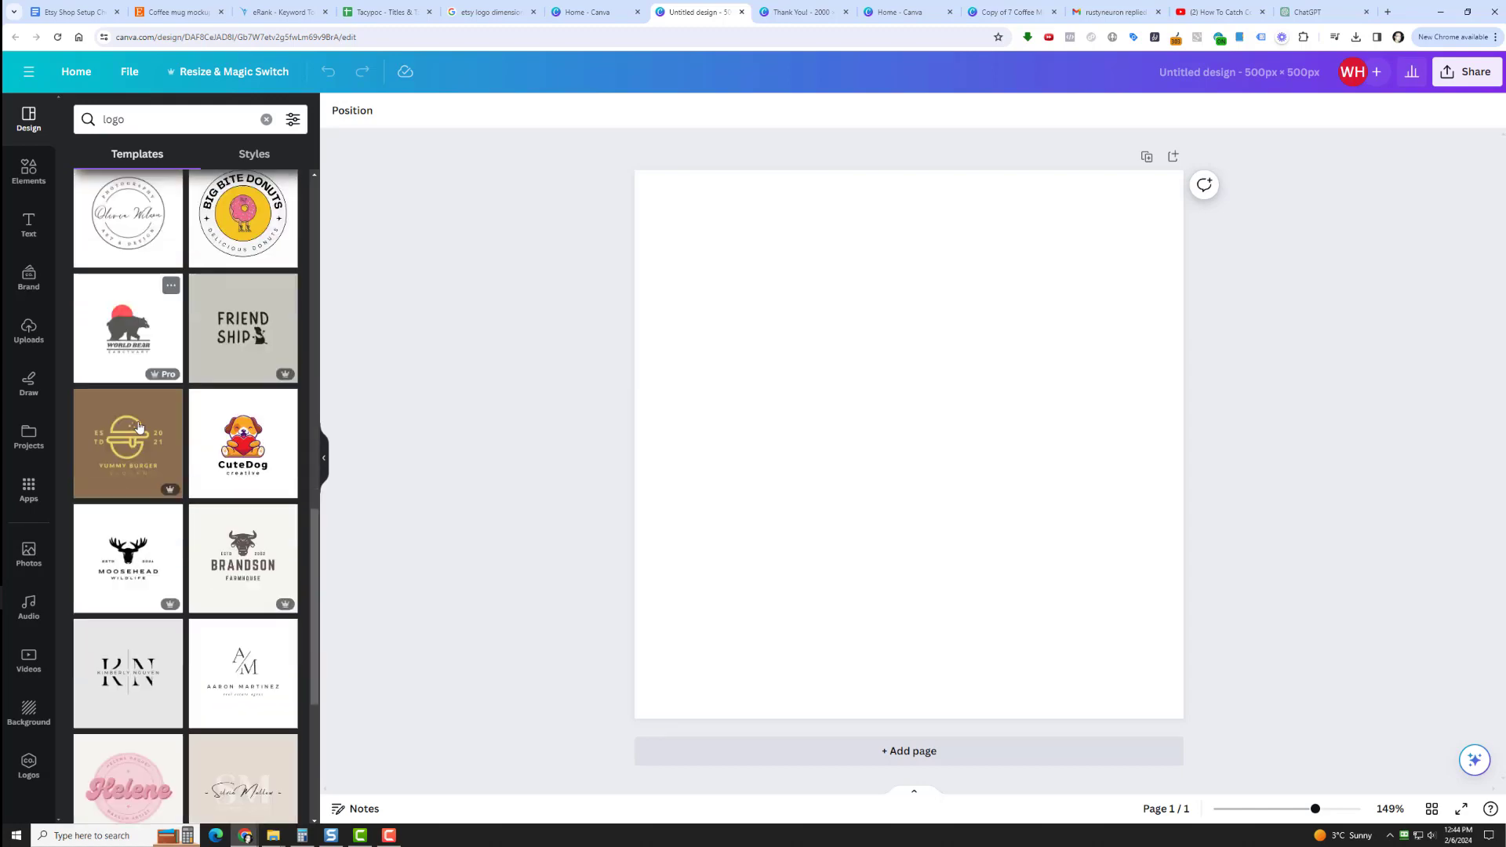
{"action": "scroll", "coordinate": [139, 426], "scroll_direction": "down", "scroll_amount": 3}
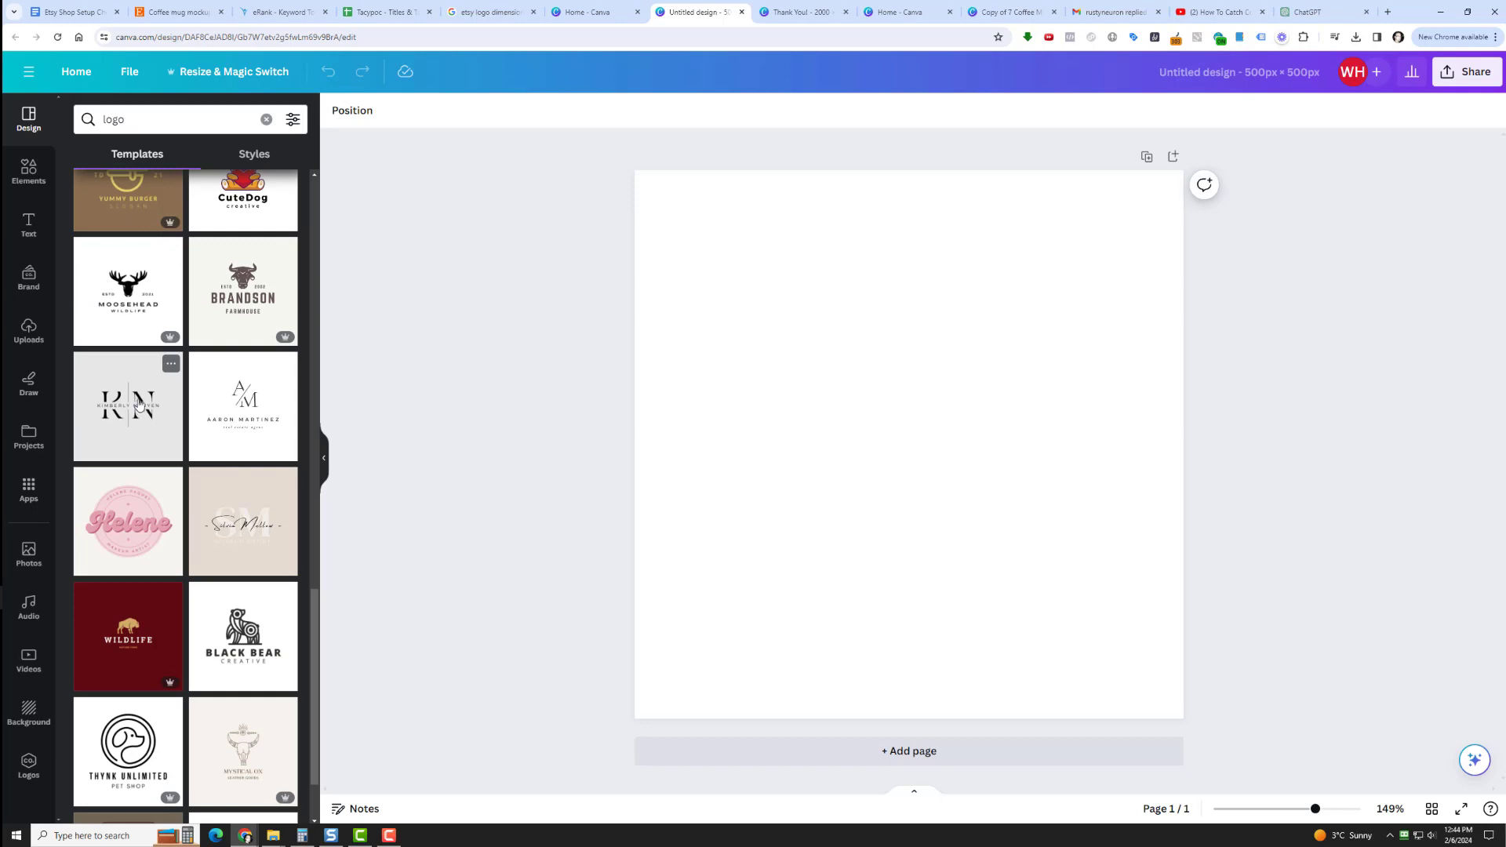
{"action": "left_click", "coordinate": [122, 295]}
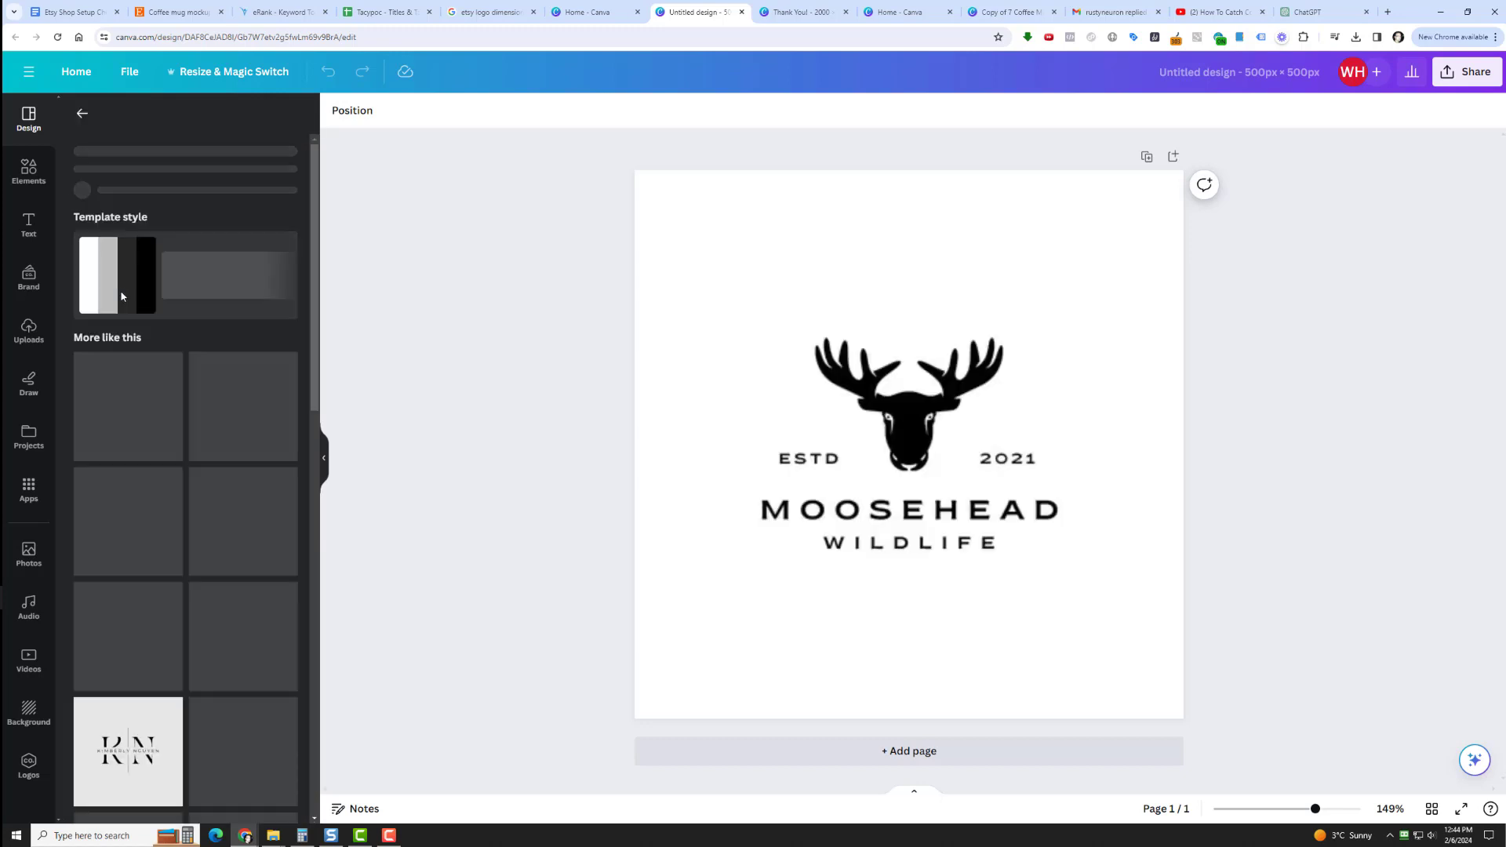
Delete the moose head graphic from the logo and search the elements for "coffee mug".
{"action": "left_click", "coordinate": [928, 437]}
{"action": "key", "text": "Delete"}
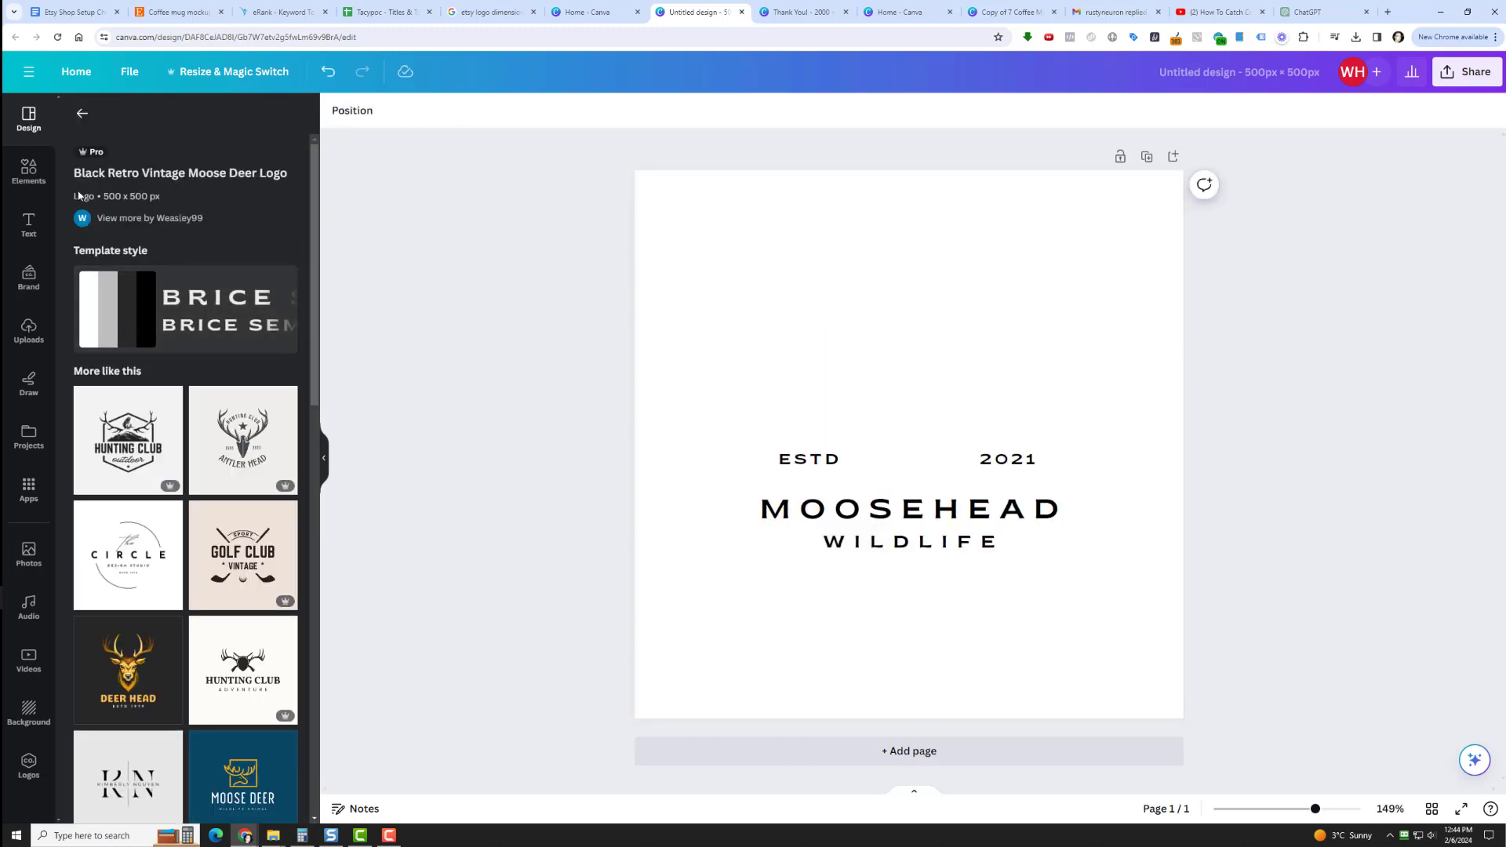
{"action": "left_click", "coordinate": [28, 171]}
{"action": "left_click", "coordinate": [127, 120]}
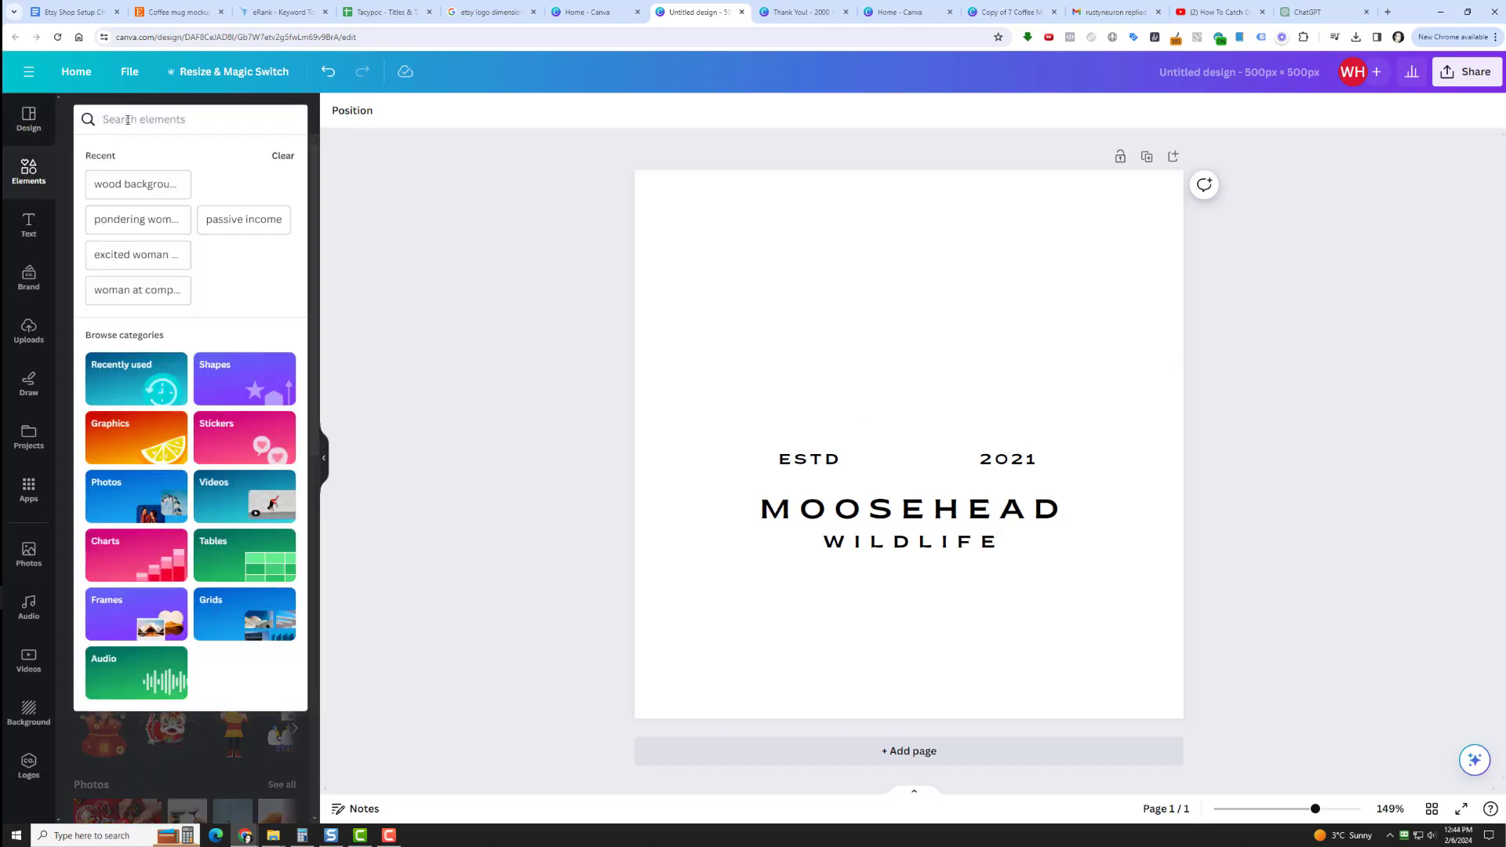
{"action": "type", "text": "coffe"}
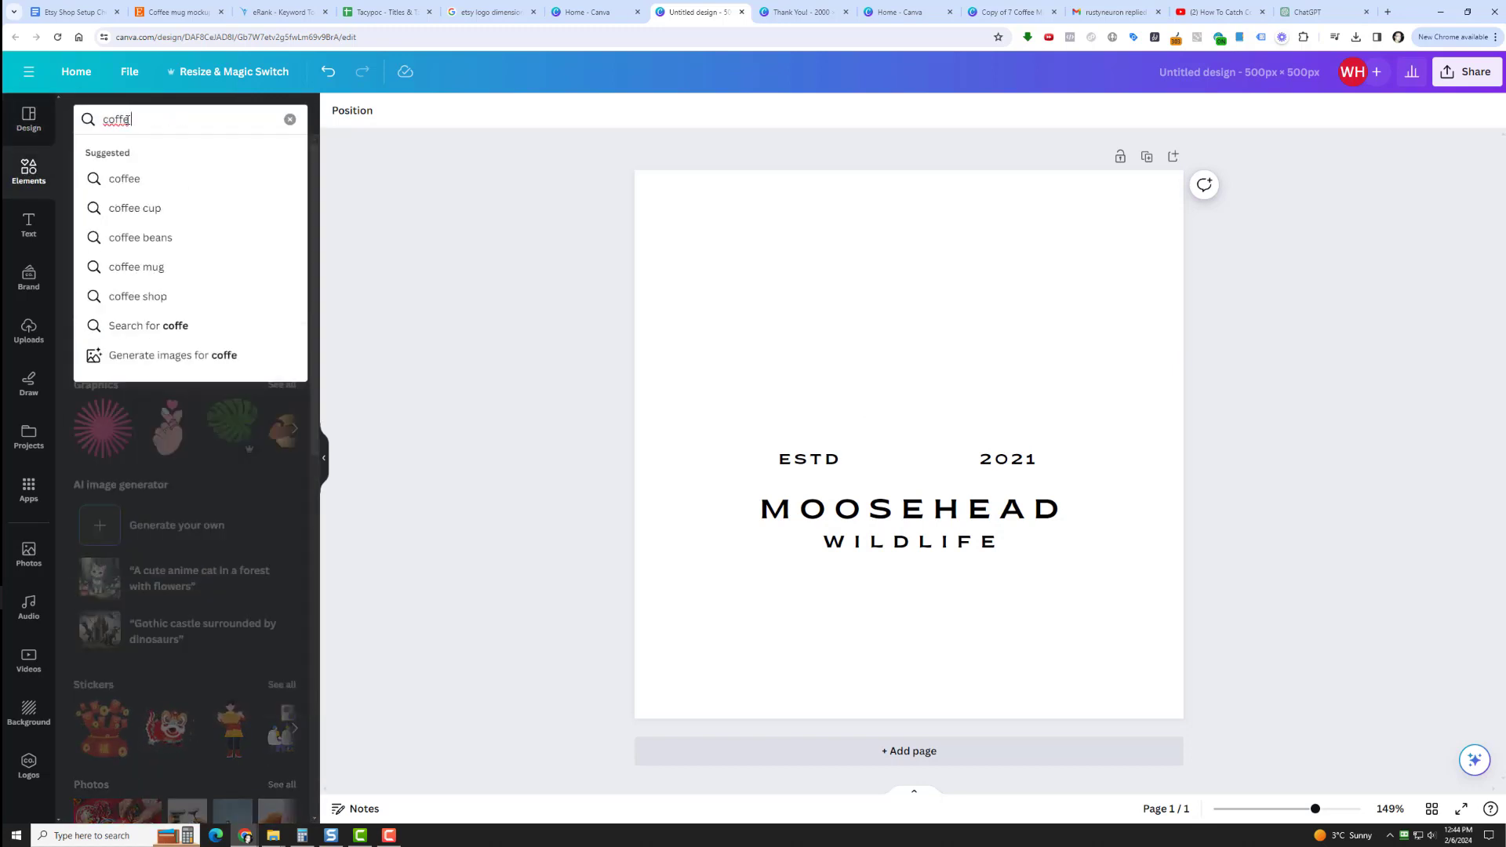
{"action": "type", "text": "e mug"}
{"action": "key", "text": "BackSpace"}
{"action": "key", "text": "BackSpace"}
{"action": "key", "text": "BackSpace"}
{"action": "key", "text": "BackSpace"}
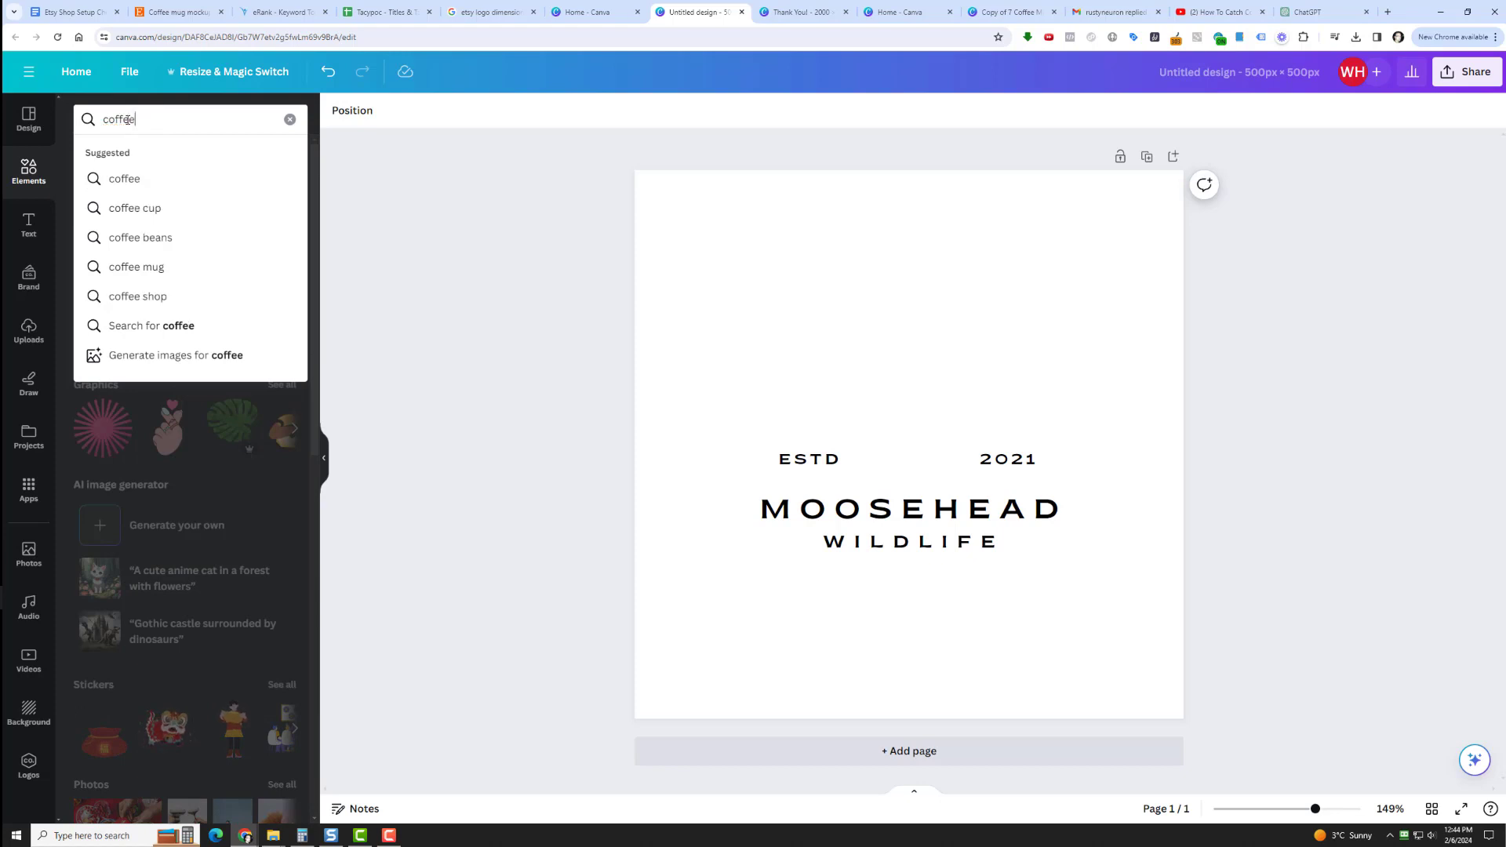
{"action": "type", "text": "mug"}
{"action": "key", "text": "Return"}
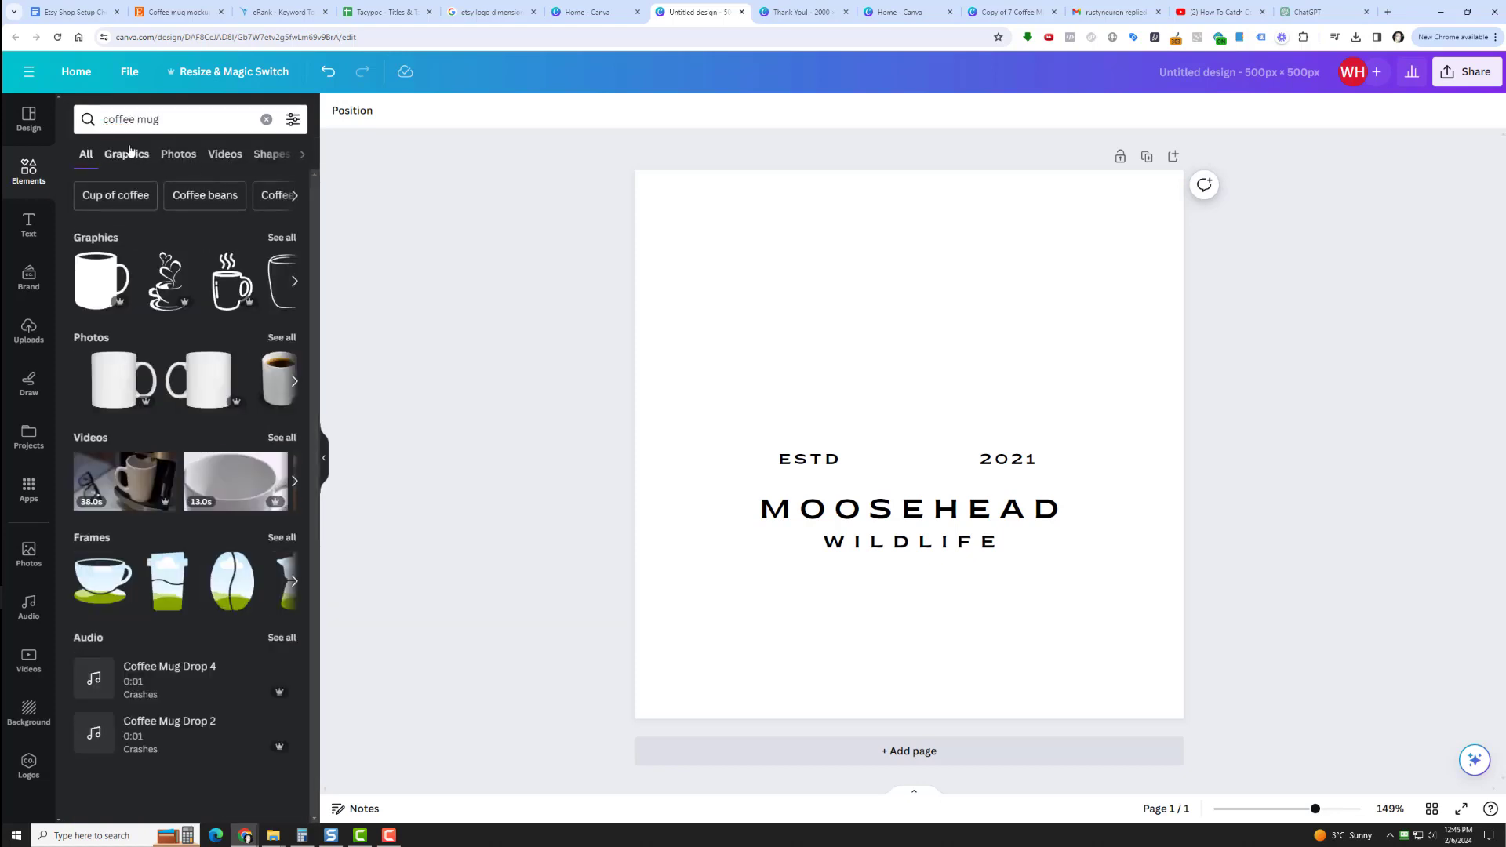
{"action": "left_click", "coordinate": [281, 538]}
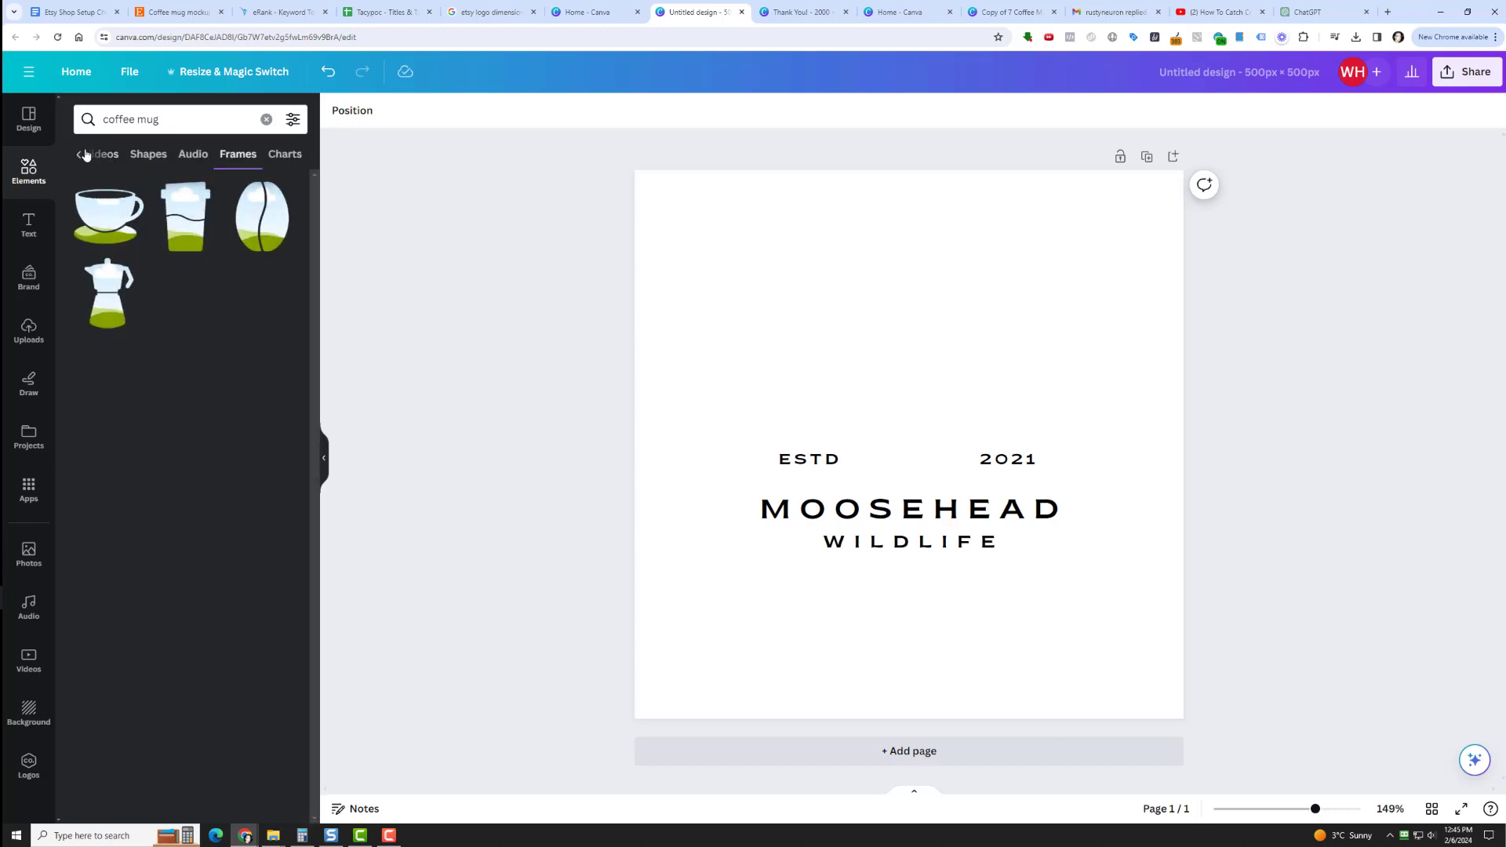
{"action": "left_click", "coordinate": [327, 73]}
{"action": "left_click", "coordinate": [362, 73]}
{"action": "left_click", "coordinate": [80, 157]}
{"action": "left_click", "coordinate": [81, 156]}
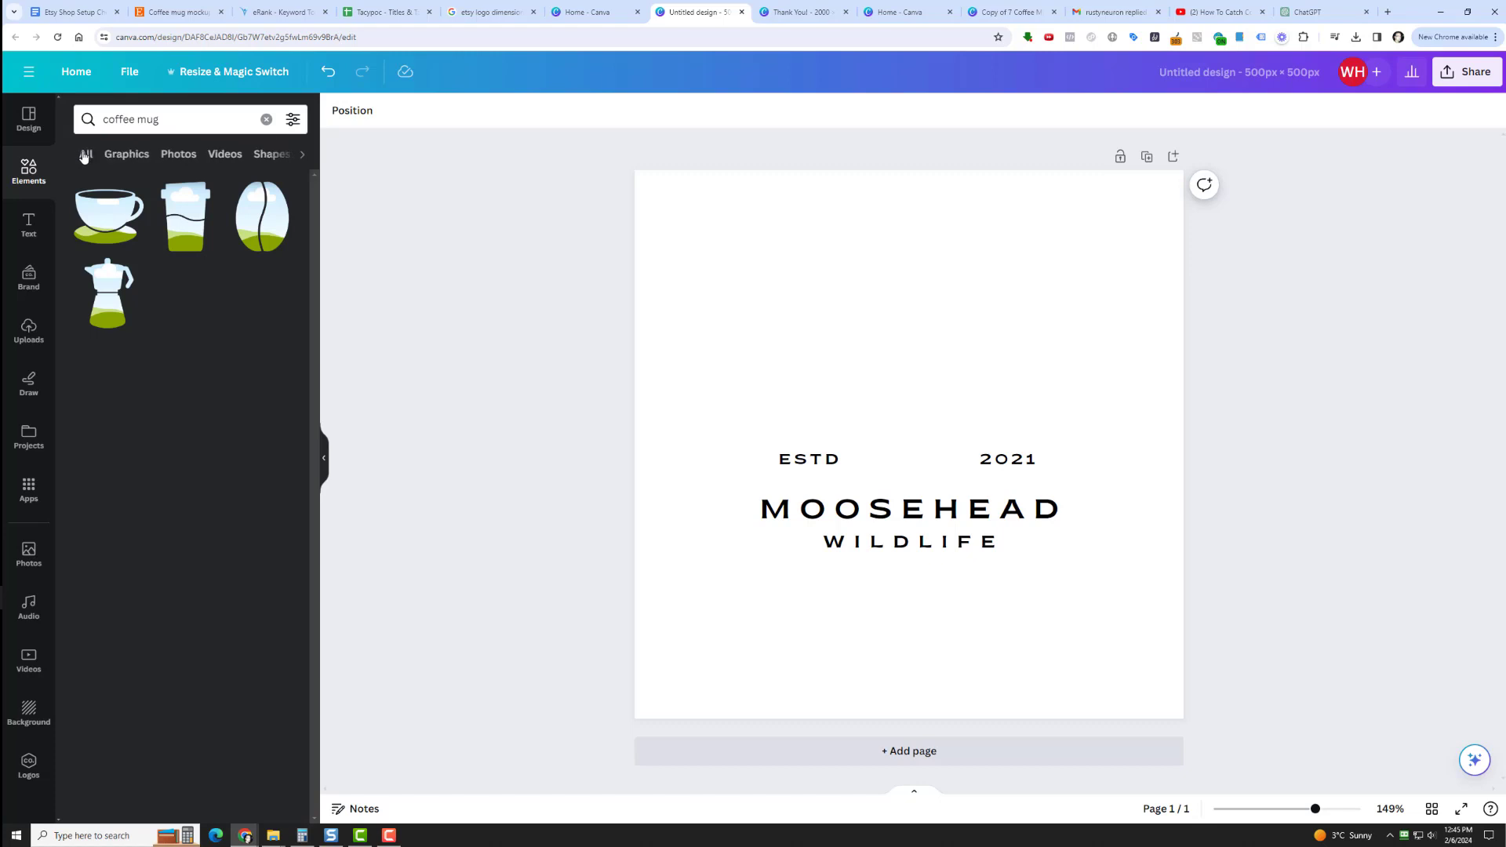
{"action": "left_click", "coordinate": [82, 153]}
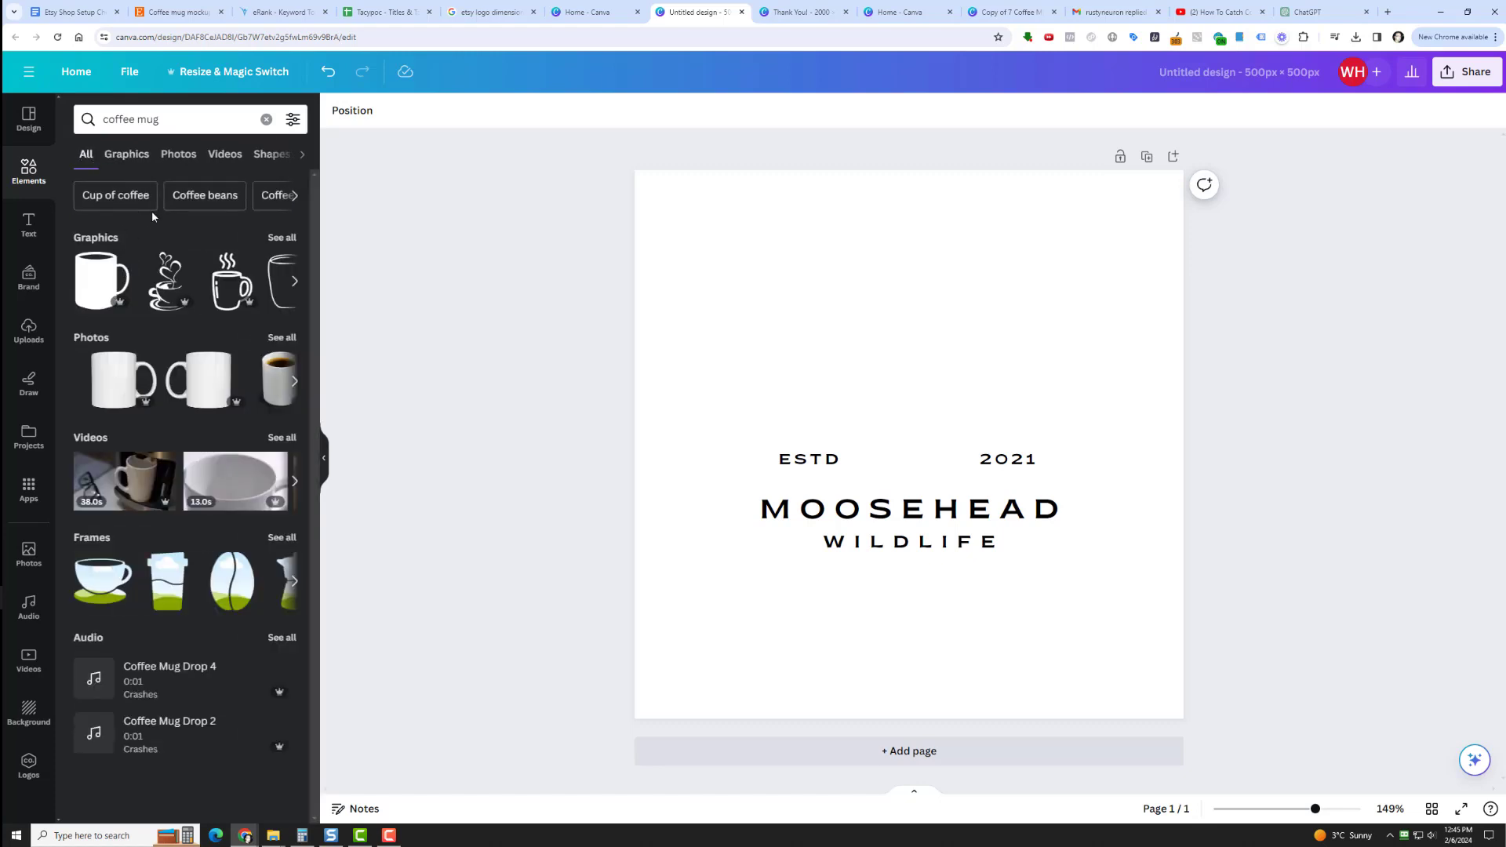
Add the solid coffee mug graphic to the page, shrink it and place it above the MOOSEHEAD text, between ESTD and 2021.
{"action": "left_click", "coordinate": [144, 162]}
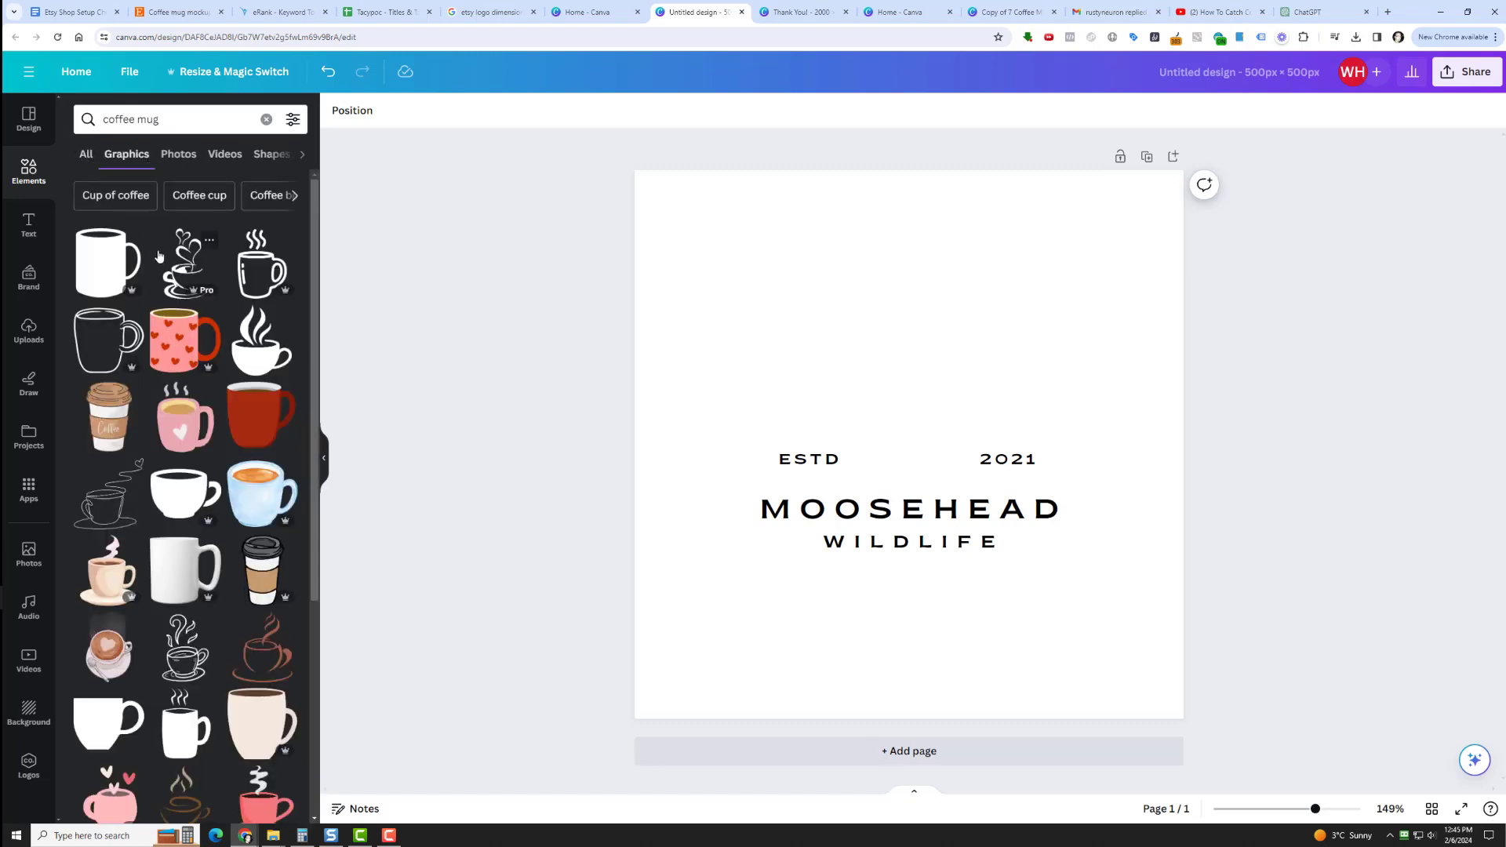
{"action": "left_click", "coordinate": [104, 275]}
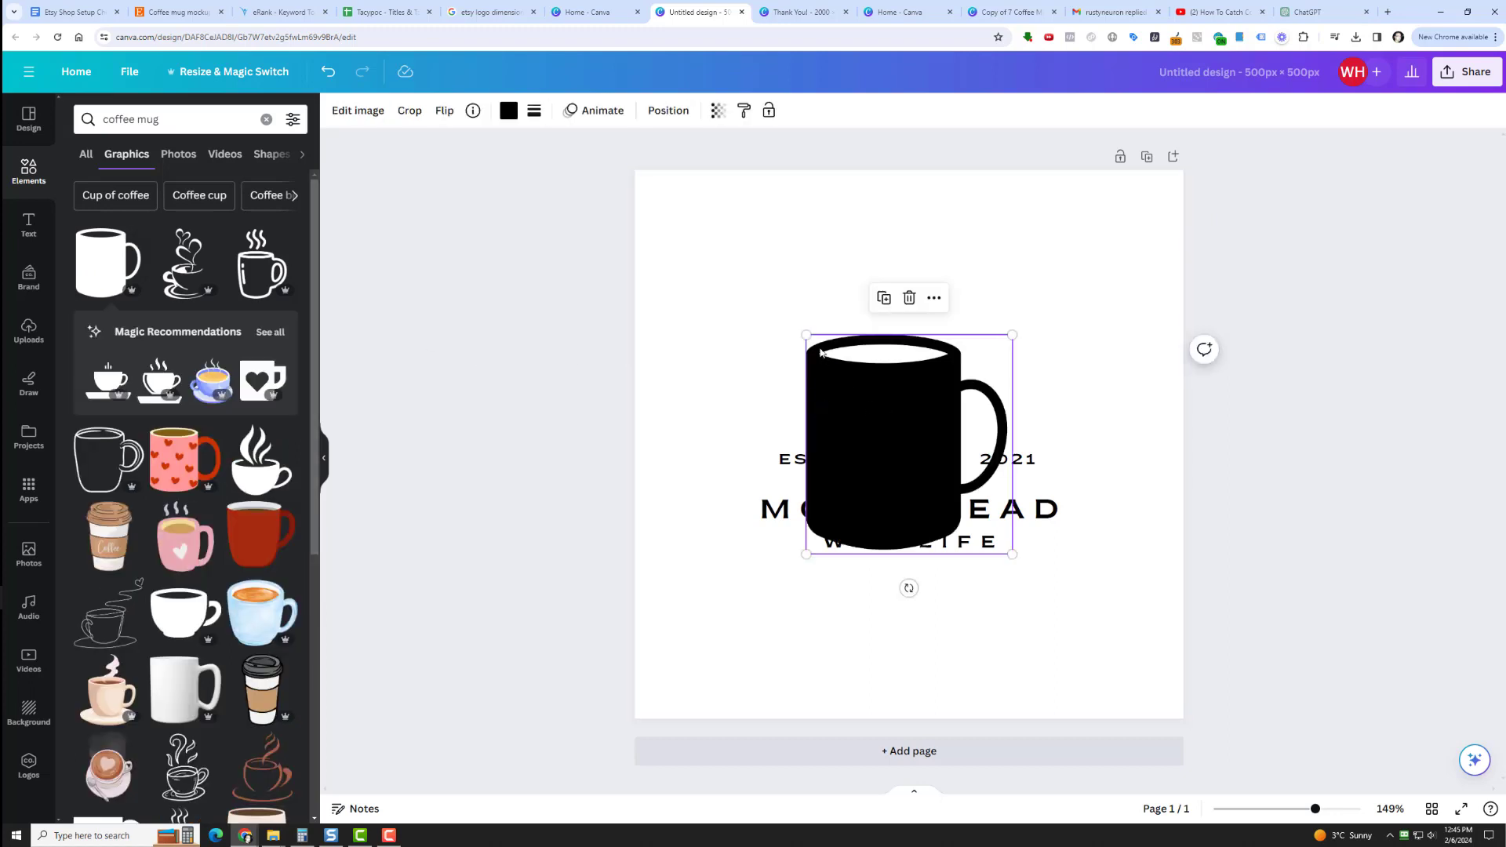
{"action": "left_click_drag", "start_coordinate": [805, 334], "coordinate": [874, 407]}
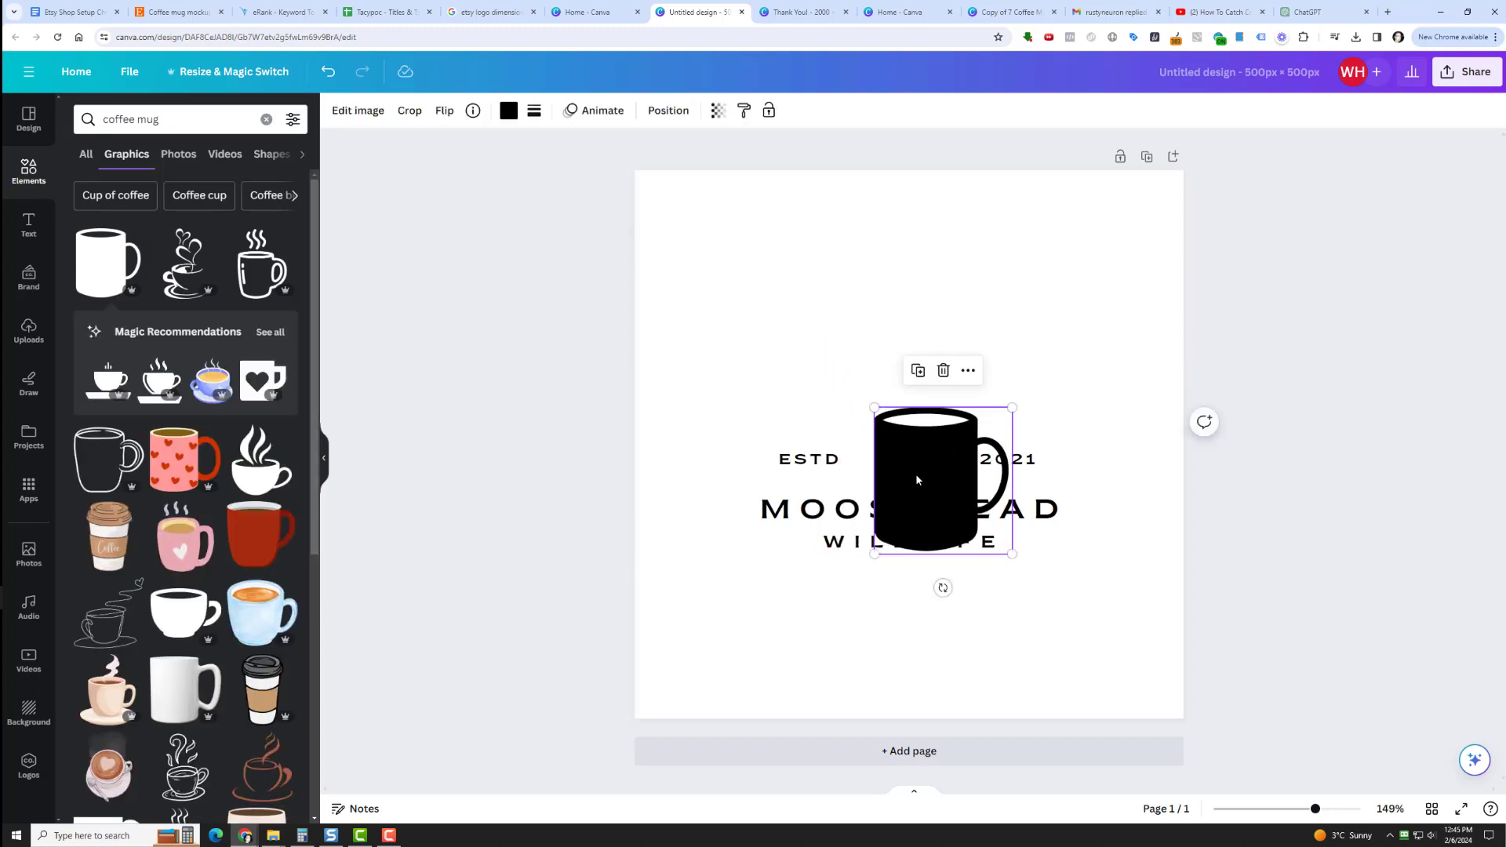
{"action": "left_click_drag", "start_coordinate": [916, 479], "coordinate": [889, 345]}
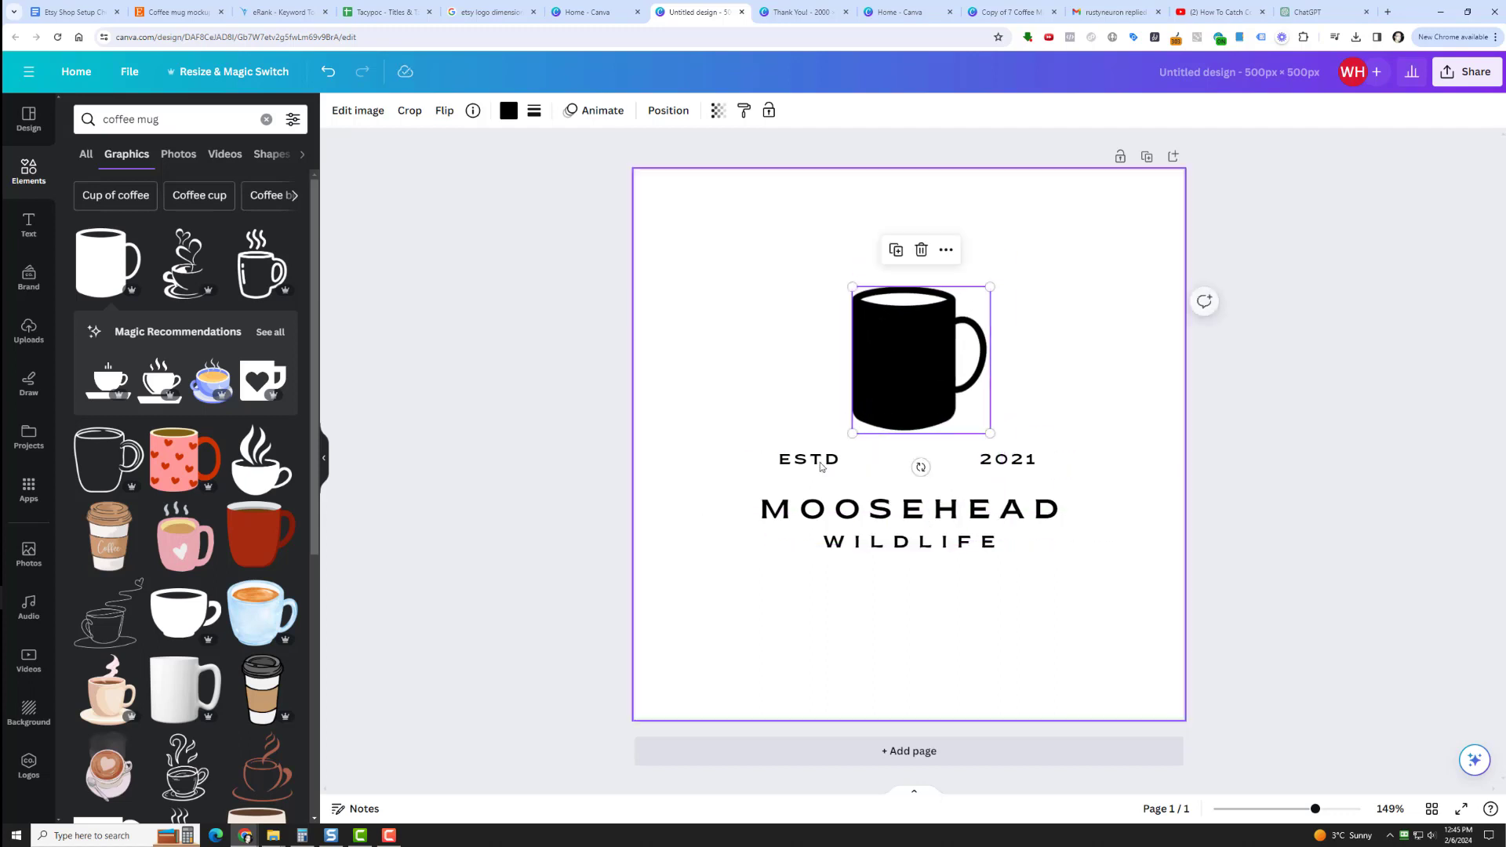
Replace the logo's main name text MOOSEHEAD with TACYPOC.
{"action": "left_click", "coordinate": [1024, 460]}
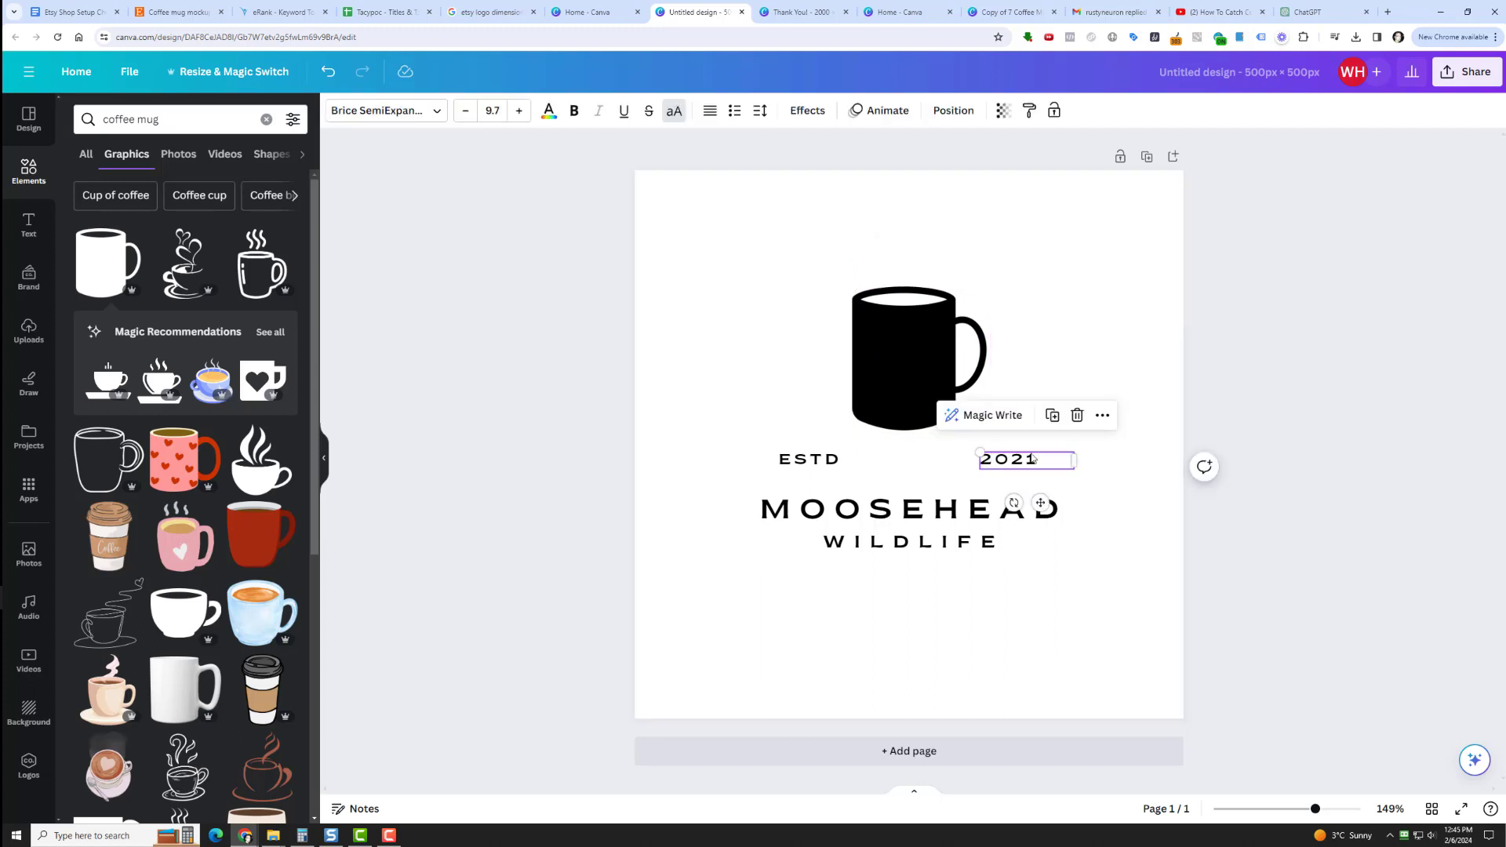
{"action": "double_click", "coordinate": [1031, 458]}
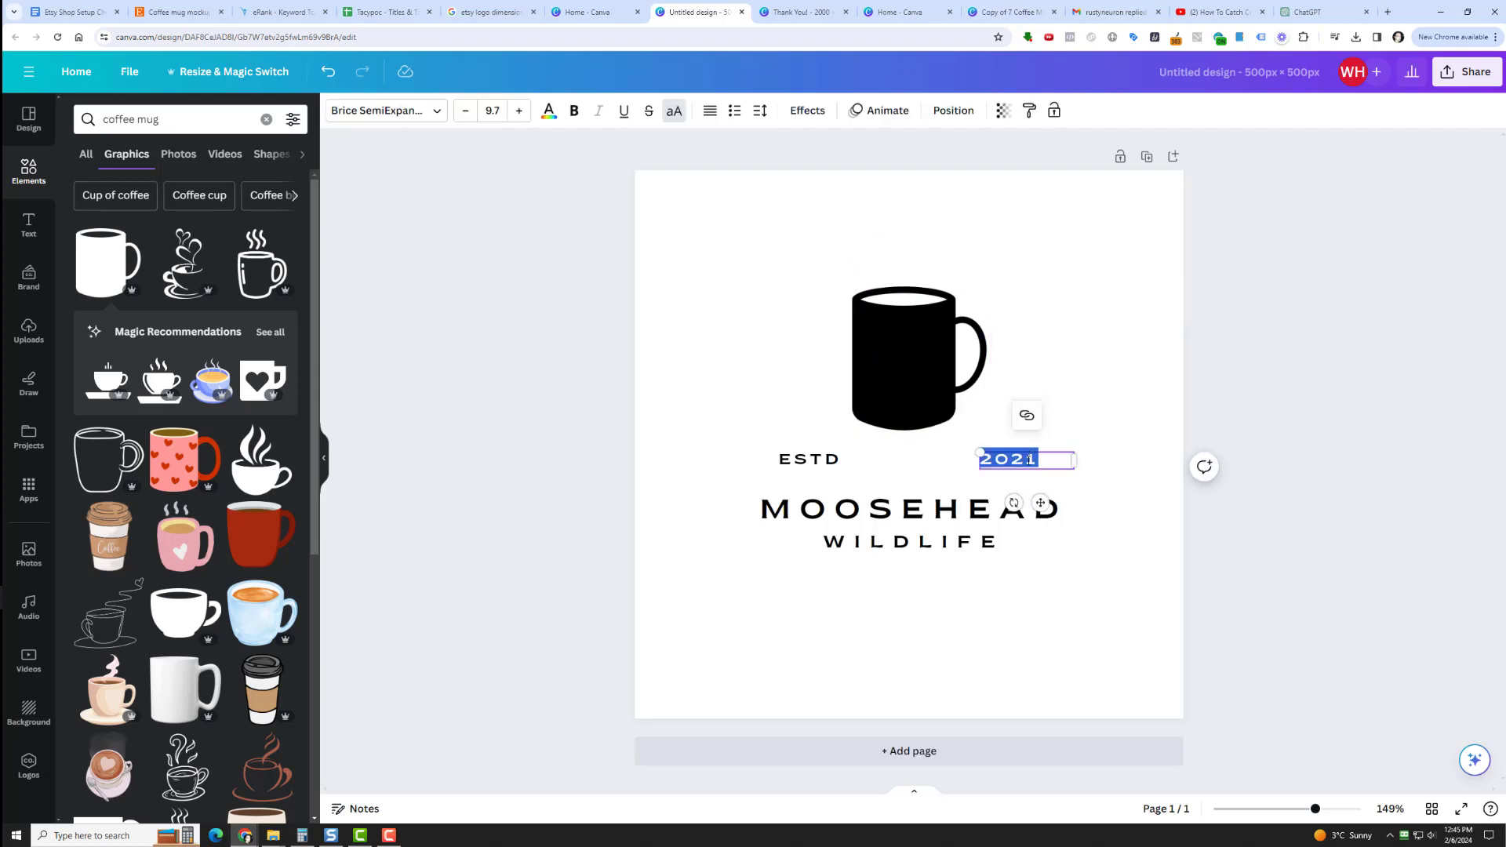
{"action": "left_click", "coordinate": [800, 461]}
{"action": "left_click", "coordinate": [905, 510]}
{"action": "double_click", "coordinate": [904, 509]}
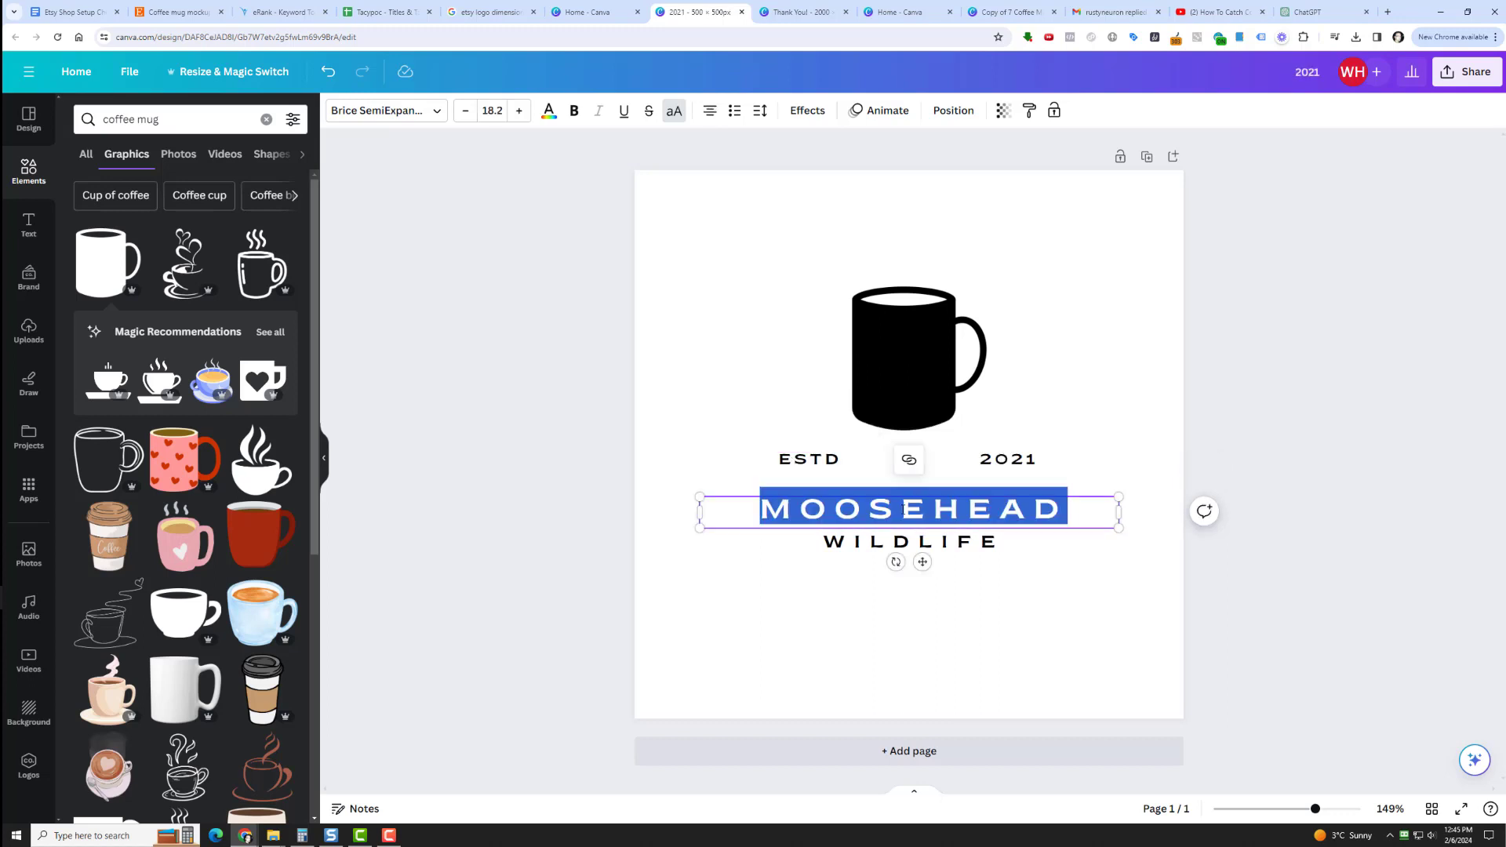
{"action": "left_click", "coordinate": [904, 510]}
{"action": "double_click", "coordinate": [918, 508]}
{"action": "type", "text": "TAC"}
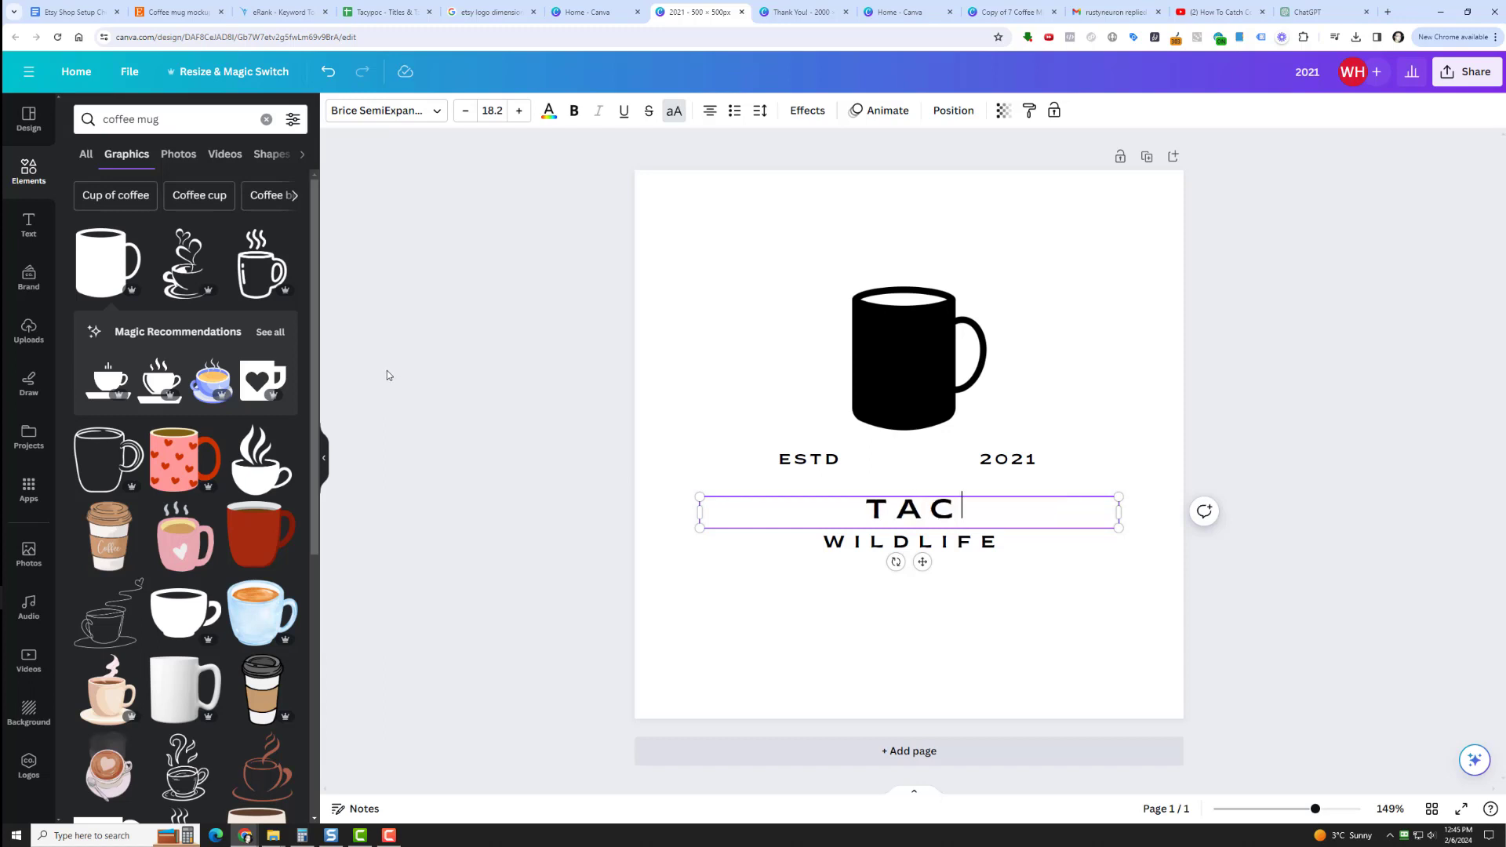
{"action": "type", "text": "Y"}
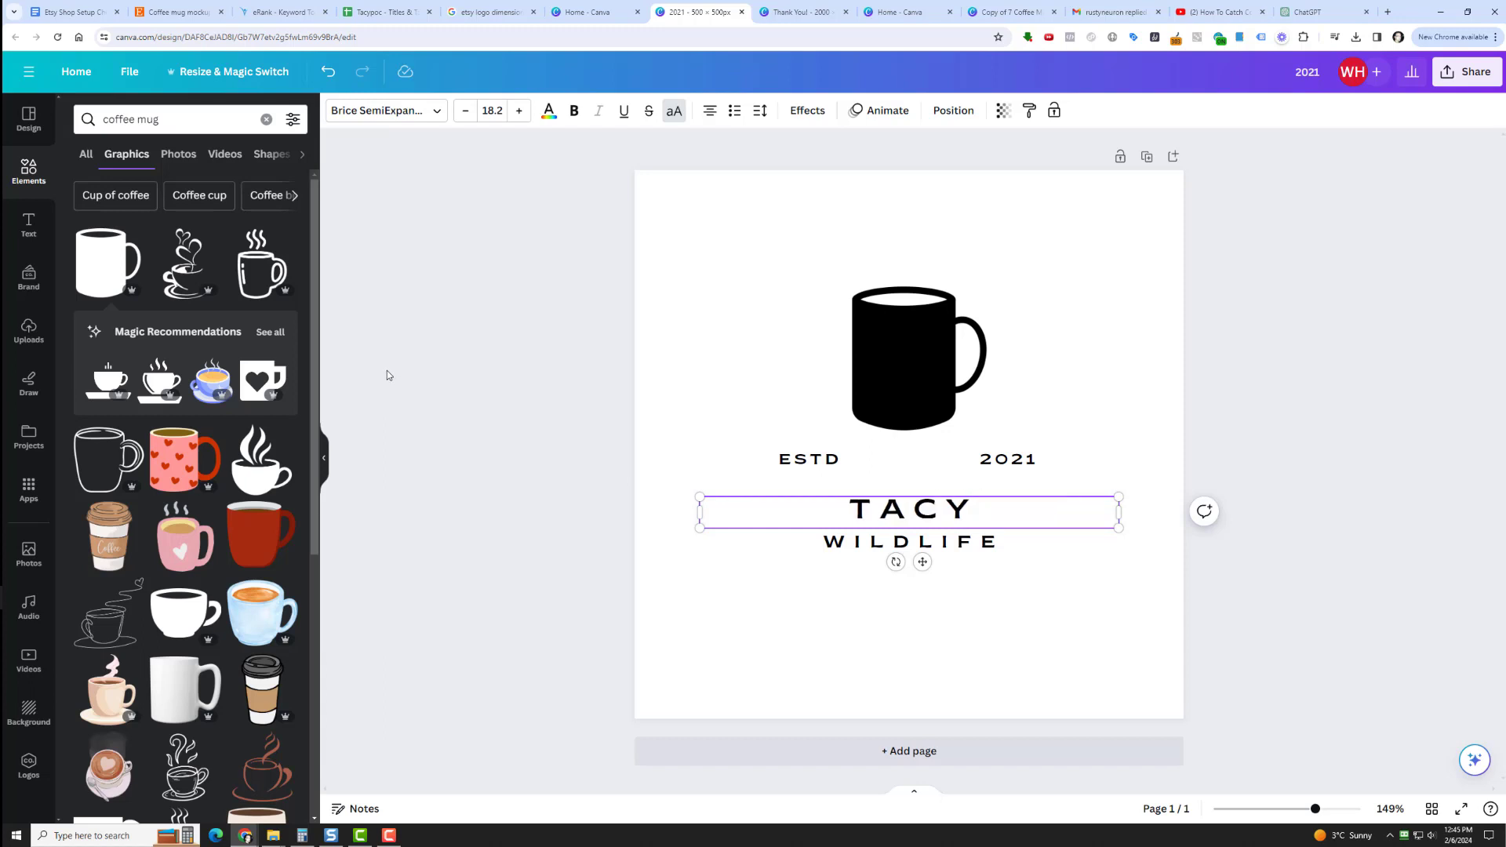
{"action": "type", "text": "POC"}
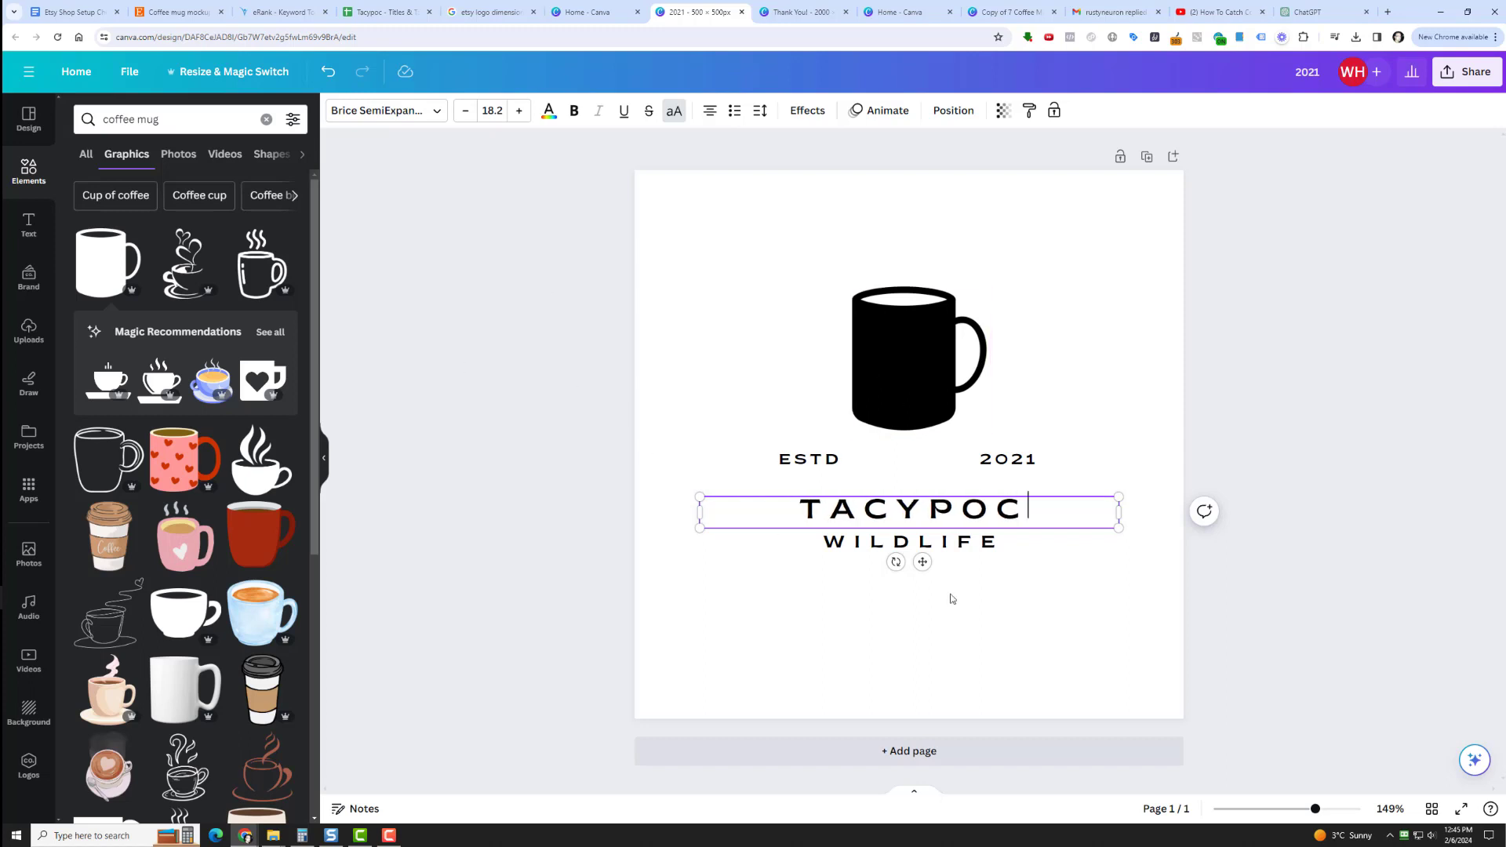
Change the logo's subtitle WILDLIFE to SHOP and the year beside ESTD to 2023.
{"action": "left_click", "coordinate": [926, 541]}
{"action": "double_click", "coordinate": [923, 540]}
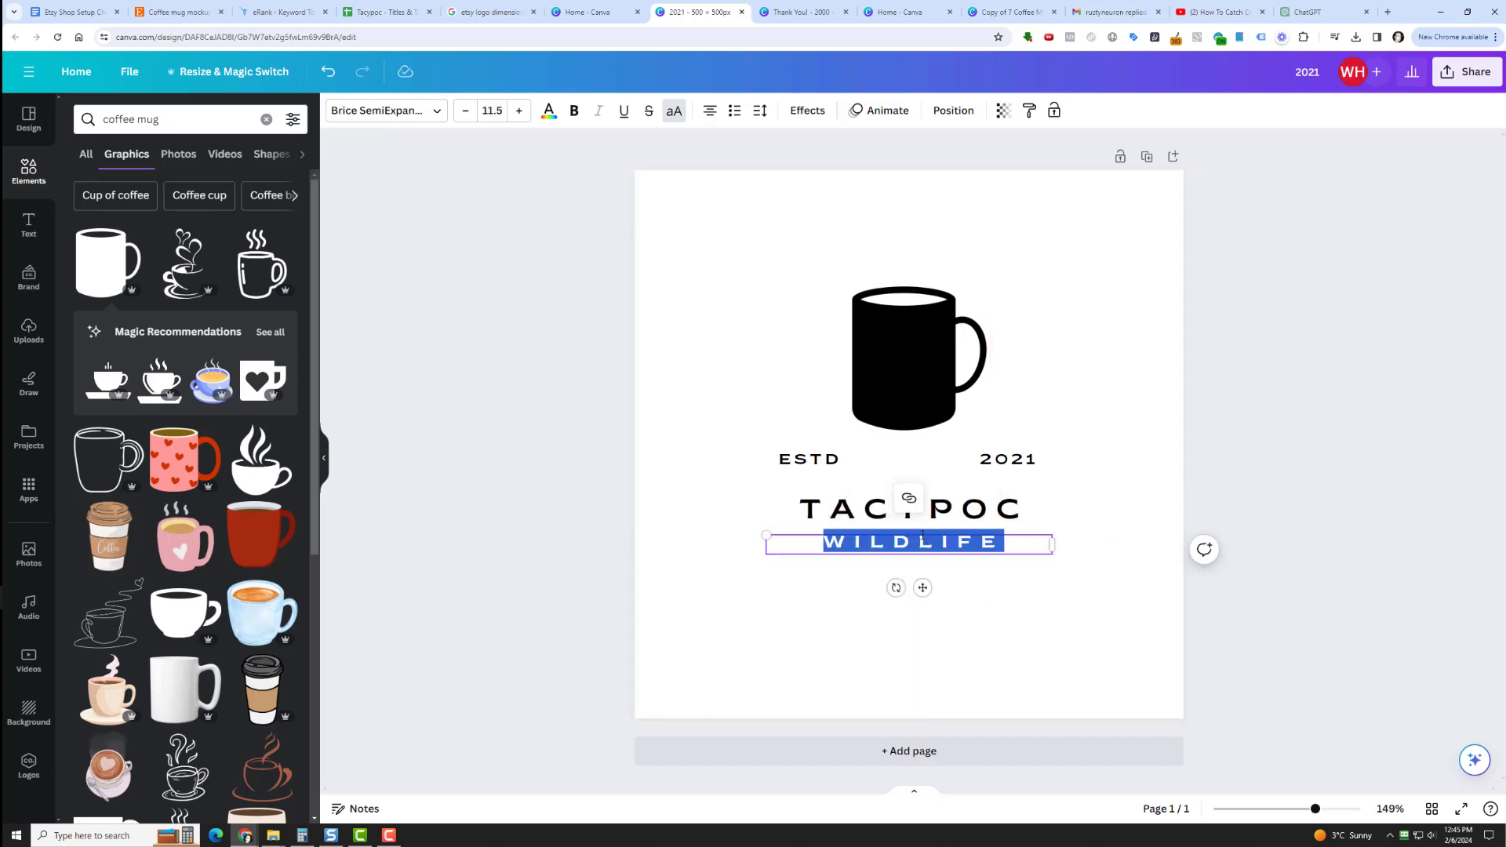
{"action": "type", "text": "SHOP"}
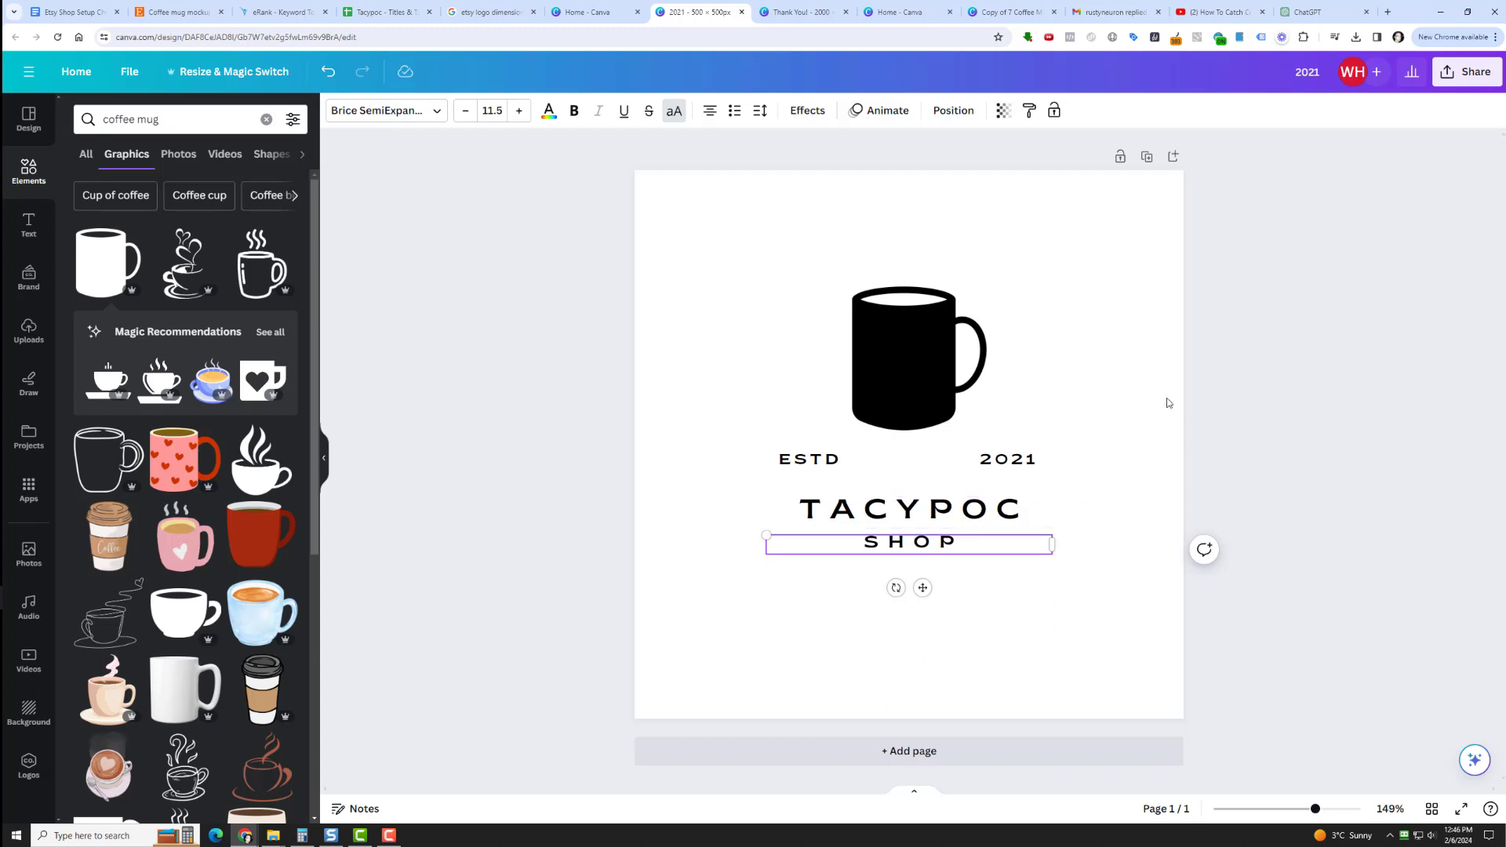
{"action": "left_click", "coordinate": [1029, 464]}
{"action": "double_click", "coordinate": [1029, 465]}
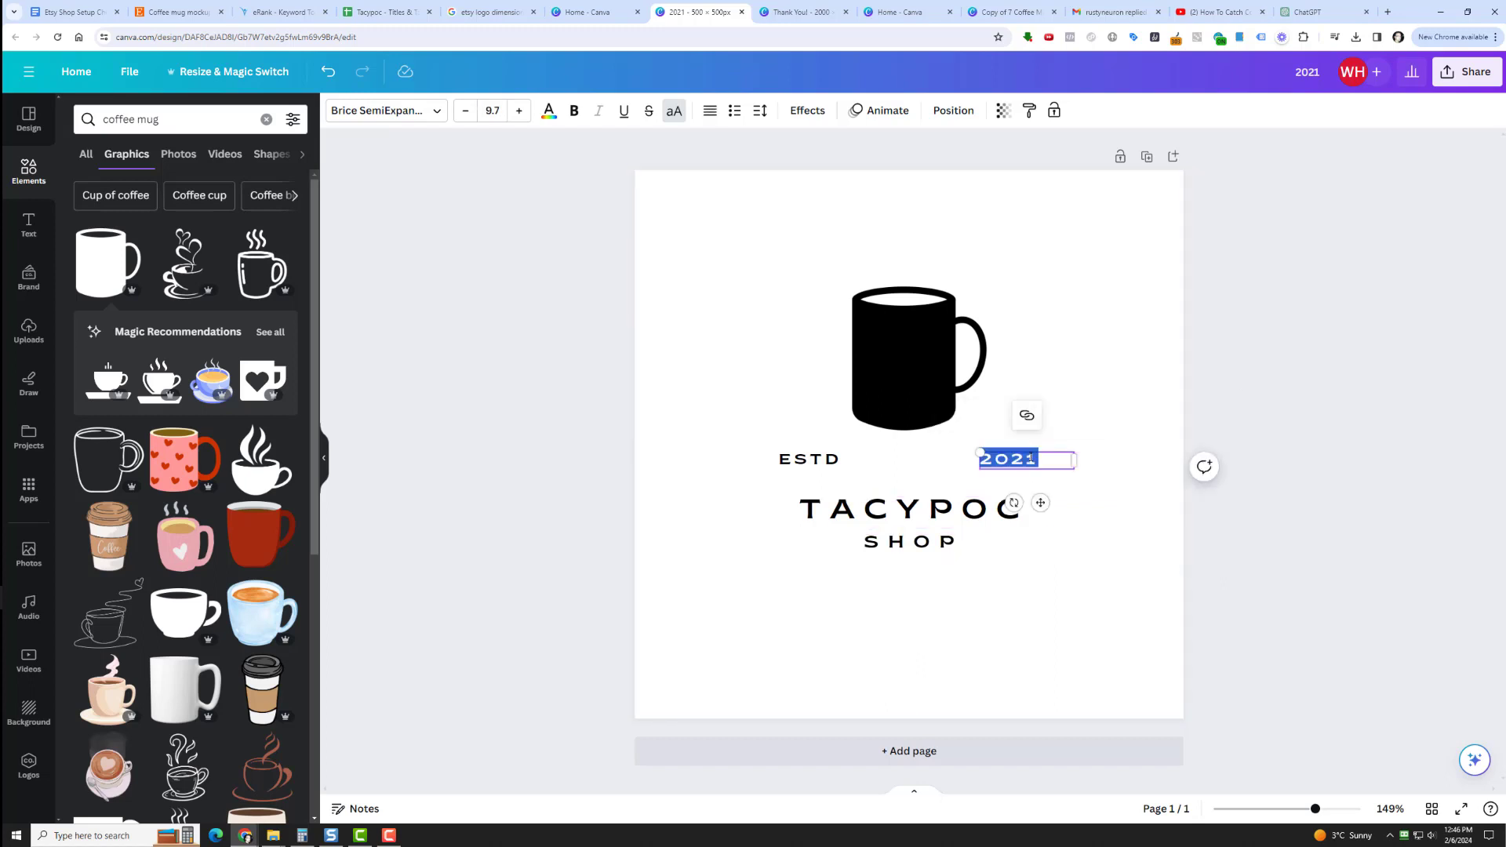
{"action": "type", "text": "2023"}
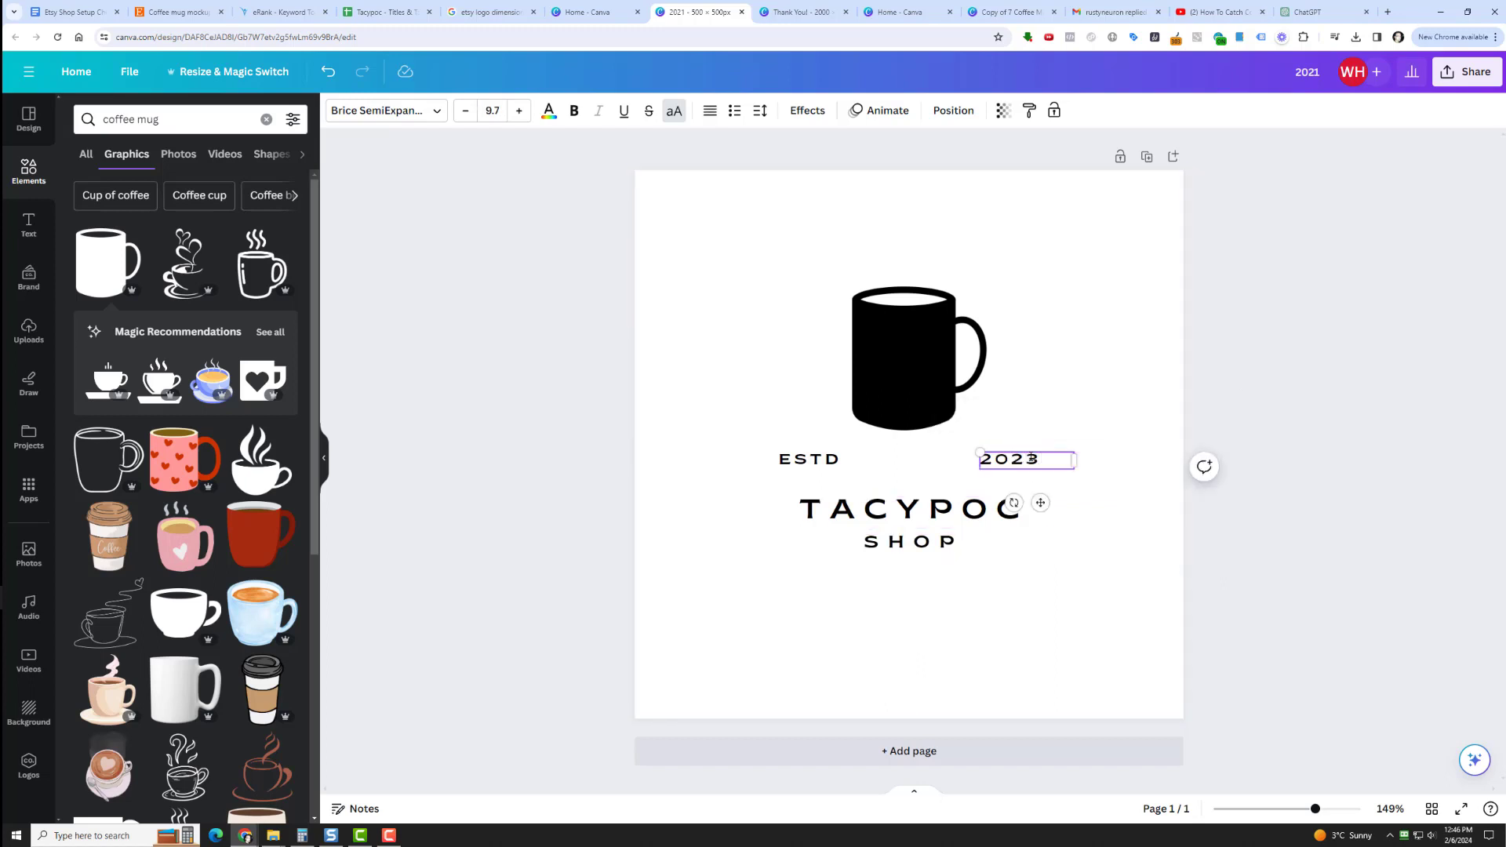
Shrink the mug to fit between ESTD and 2023, and group it with all the logo text.
{"action": "left_click_drag", "start_coordinate": [950, 323], "coordinate": [941, 427]}
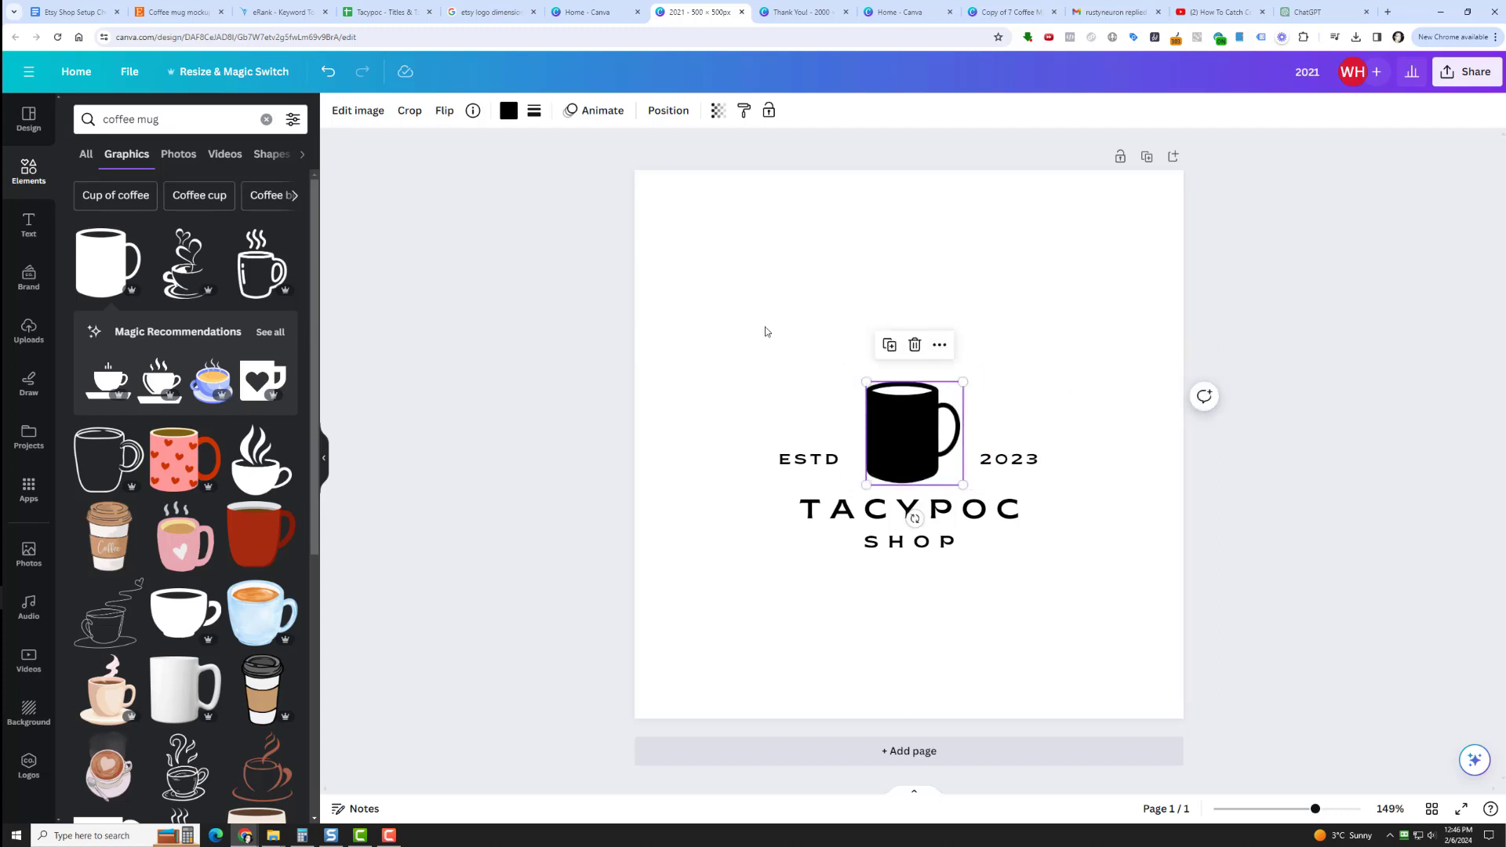
{"action": "left_click_drag", "start_coordinate": [753, 326], "coordinate": [1055, 591]}
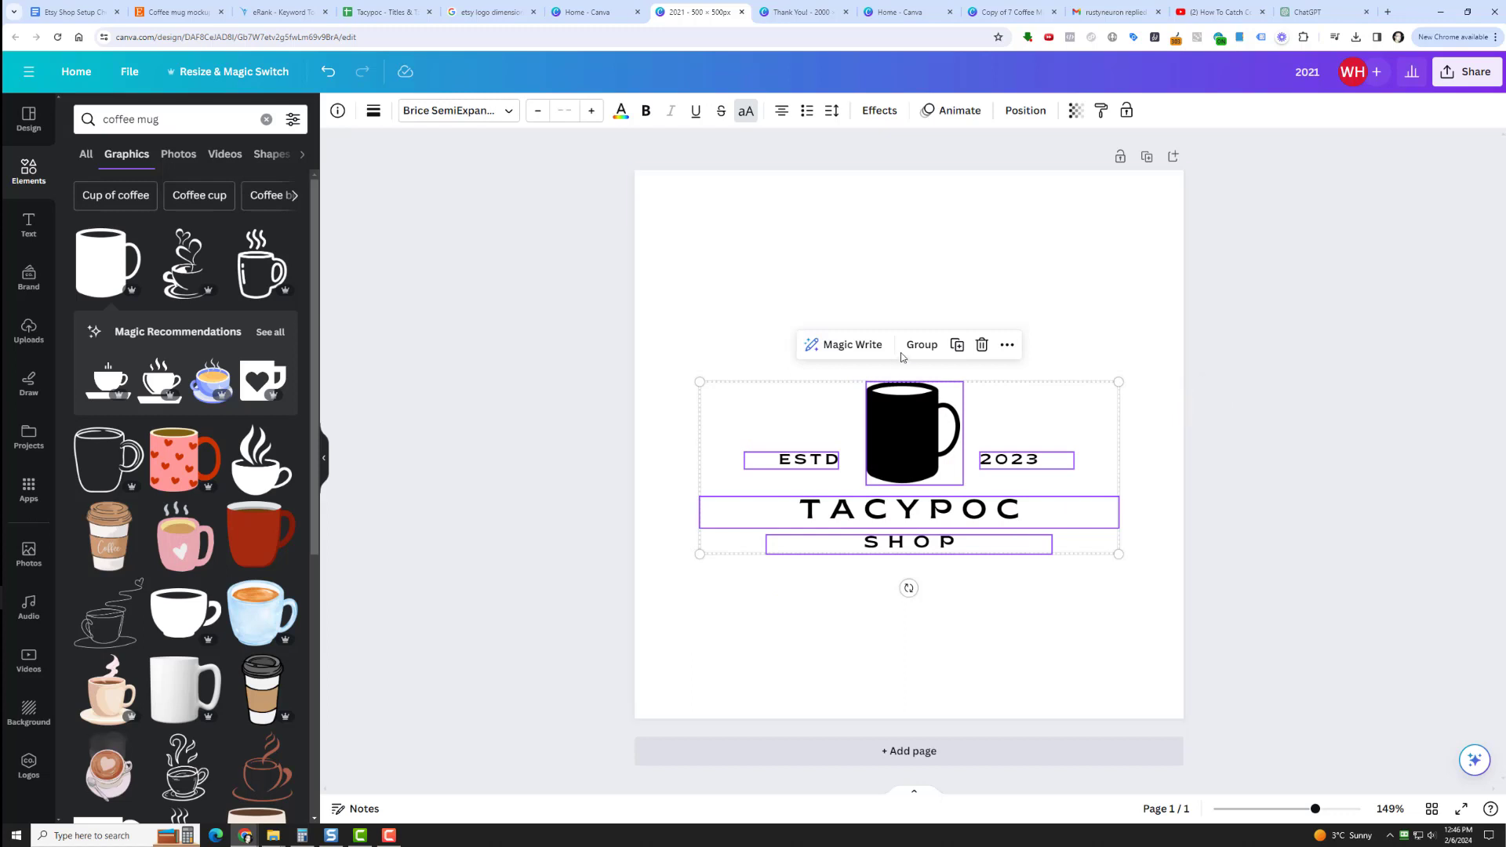
{"action": "left_click", "coordinate": [922, 345]}
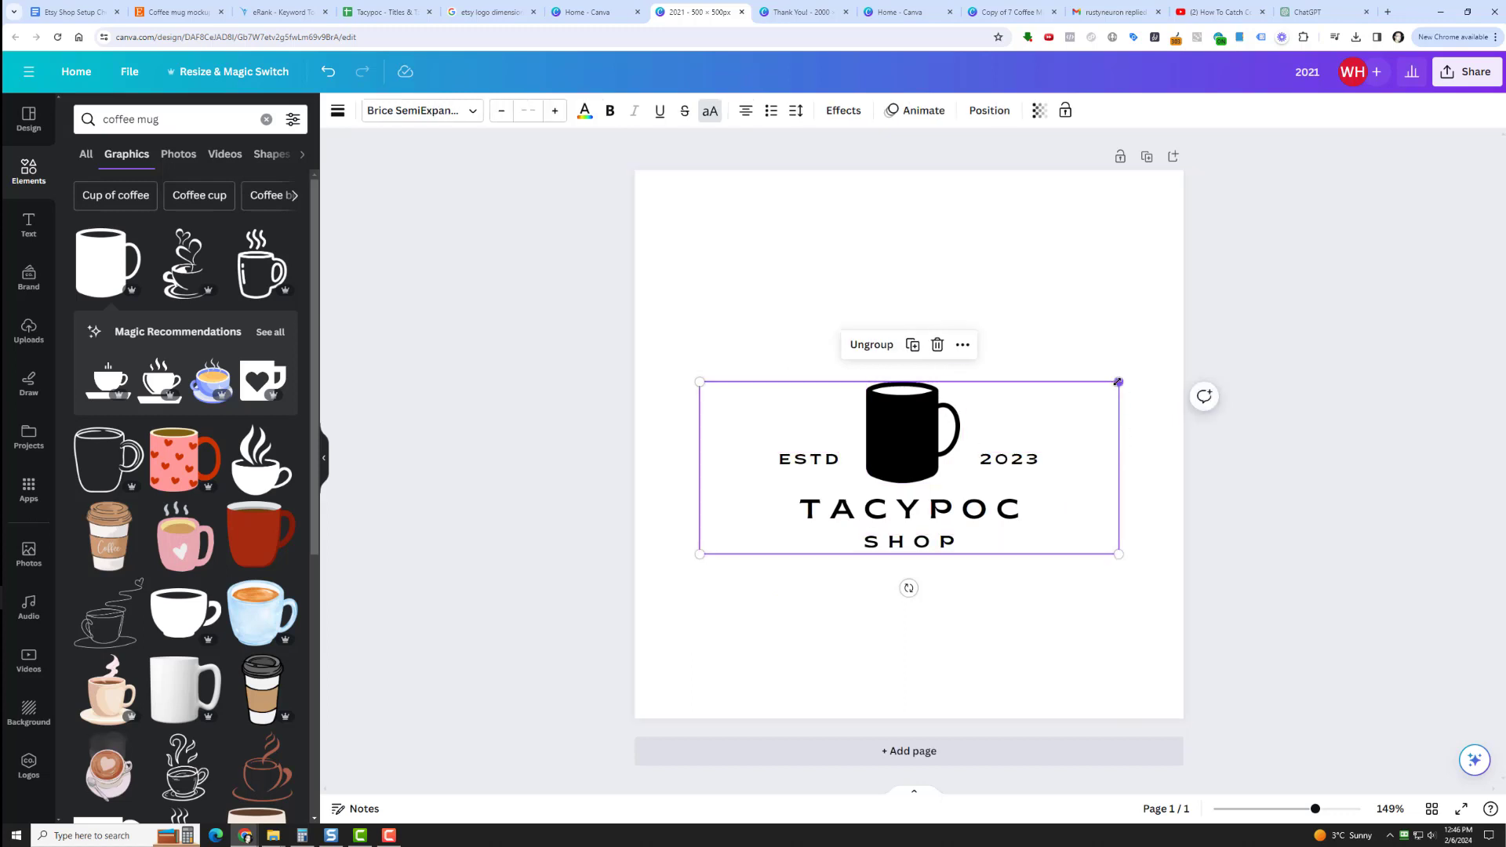
Enlarge the grouped logo to about 756 × 311 px and centre it on the page.
{"action": "left_click_drag", "start_coordinate": [1118, 382], "coordinate": [1293, 310]}
{"action": "left_click_drag", "start_coordinate": [1020, 408], "coordinate": [917, 366]}
{"action": "left_click_drag", "start_coordinate": [594, 269], "coordinate": [447, 209]}
{"action": "left_click_drag", "start_coordinate": [764, 247], "coordinate": [845, 350]}
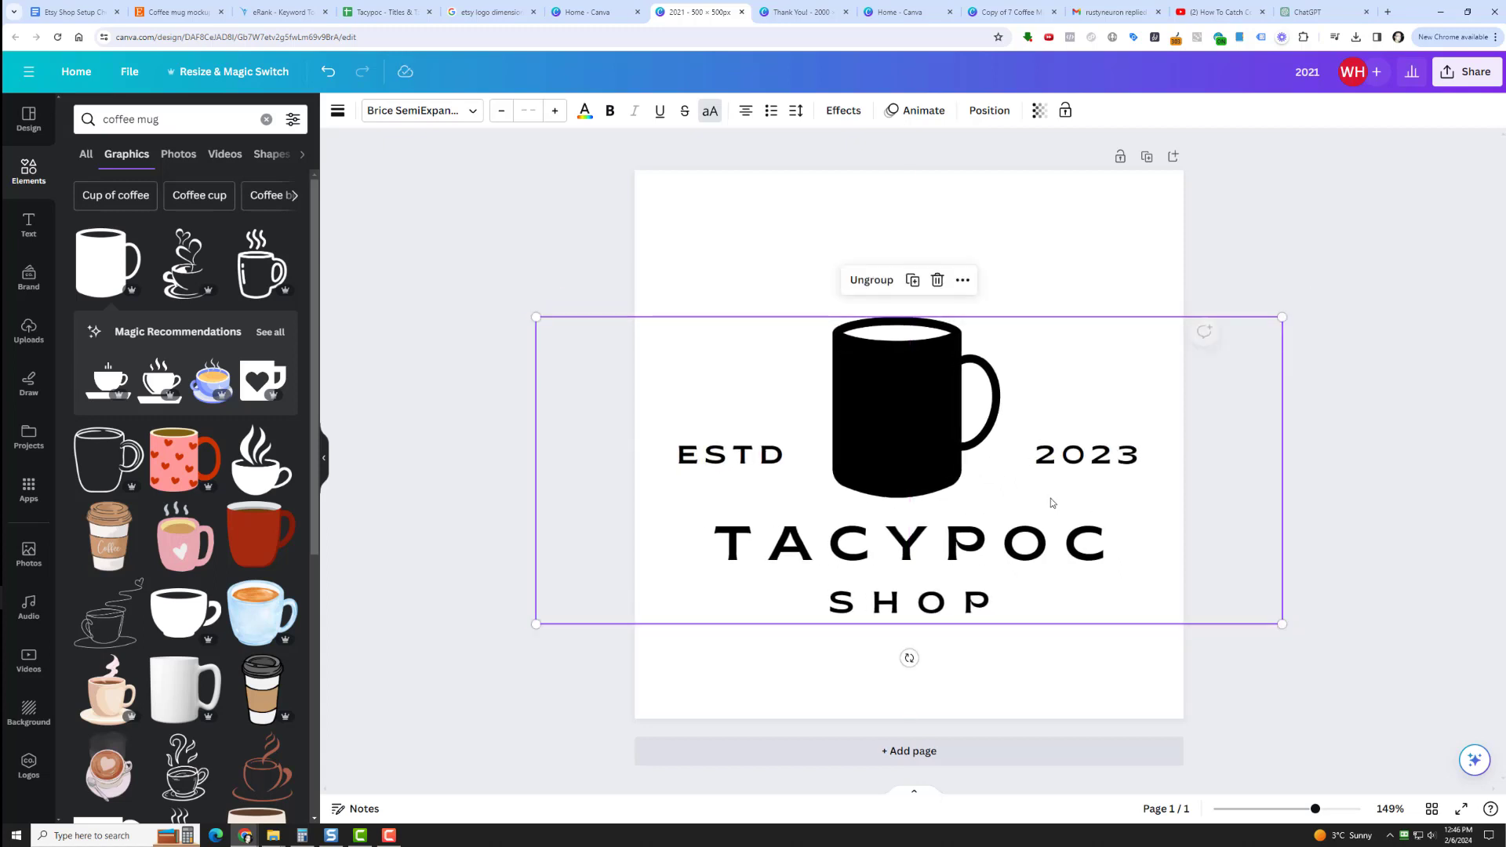
{"action": "left_click_drag", "start_coordinate": [1282, 625], "coordinate": [1364, 659]}
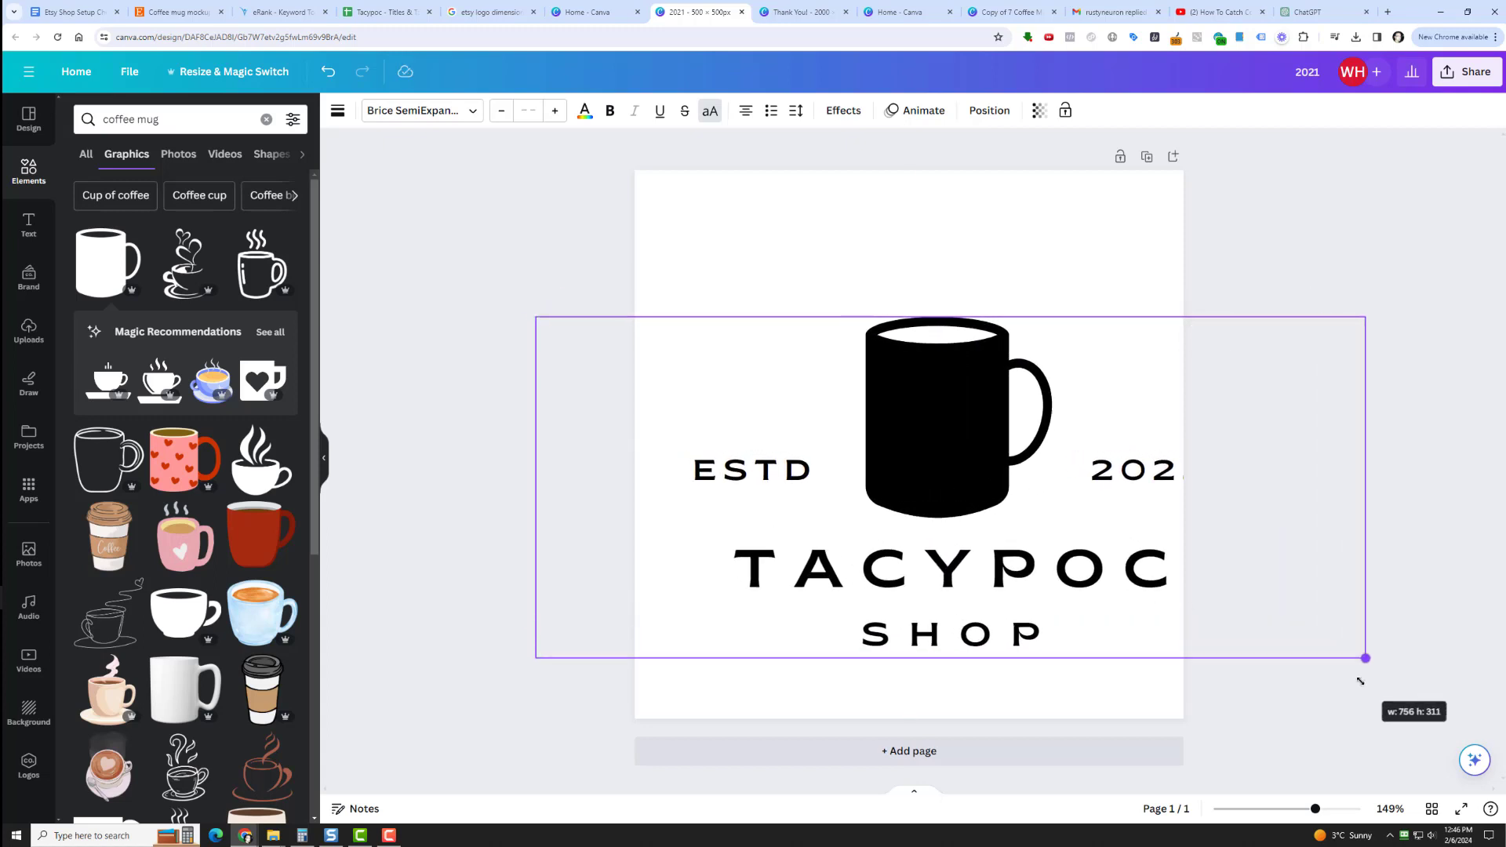
{"action": "left_click_drag", "start_coordinate": [1035, 474], "coordinate": [957, 423]}
{"action": "mouse_move", "coordinate": [991, 433]}
{"action": "left_mouse_down"}
{"action": "mouse_move", "coordinate": [971, 409]}
{"action": "mouse_move", "coordinate": [994, 430]}
{"action": "mouse_move", "coordinate": [975, 433]}
{"action": "mouse_move", "coordinate": [975, 416]}
{"action": "mouse_move", "coordinate": [978, 429]}
{"action": "left_mouse_up"}
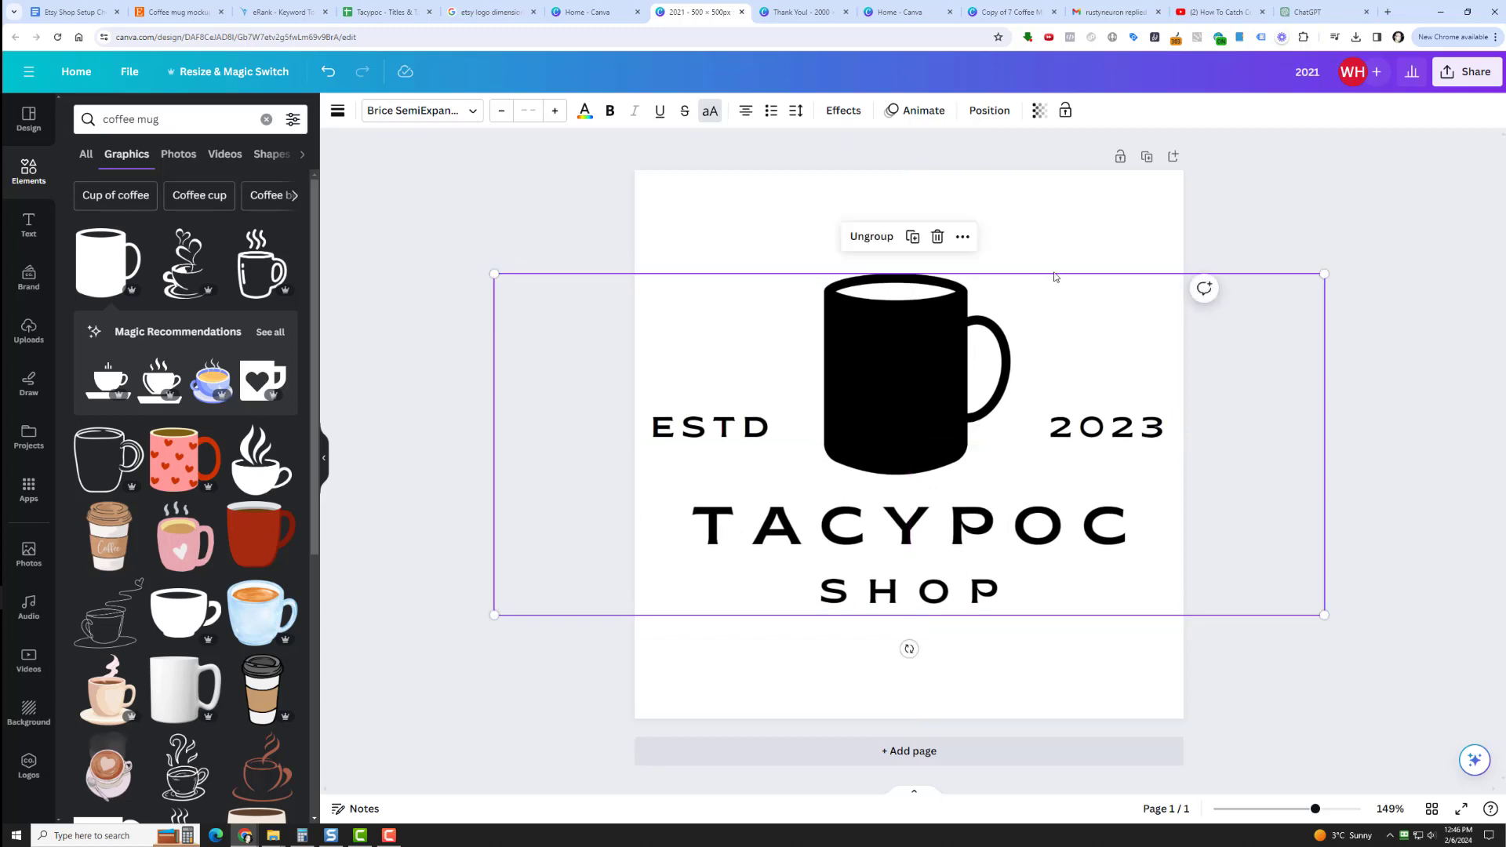
Duplicate the logo page and delete the mug graphic from the copy.
{"action": "left_click", "coordinate": [1146, 158]}
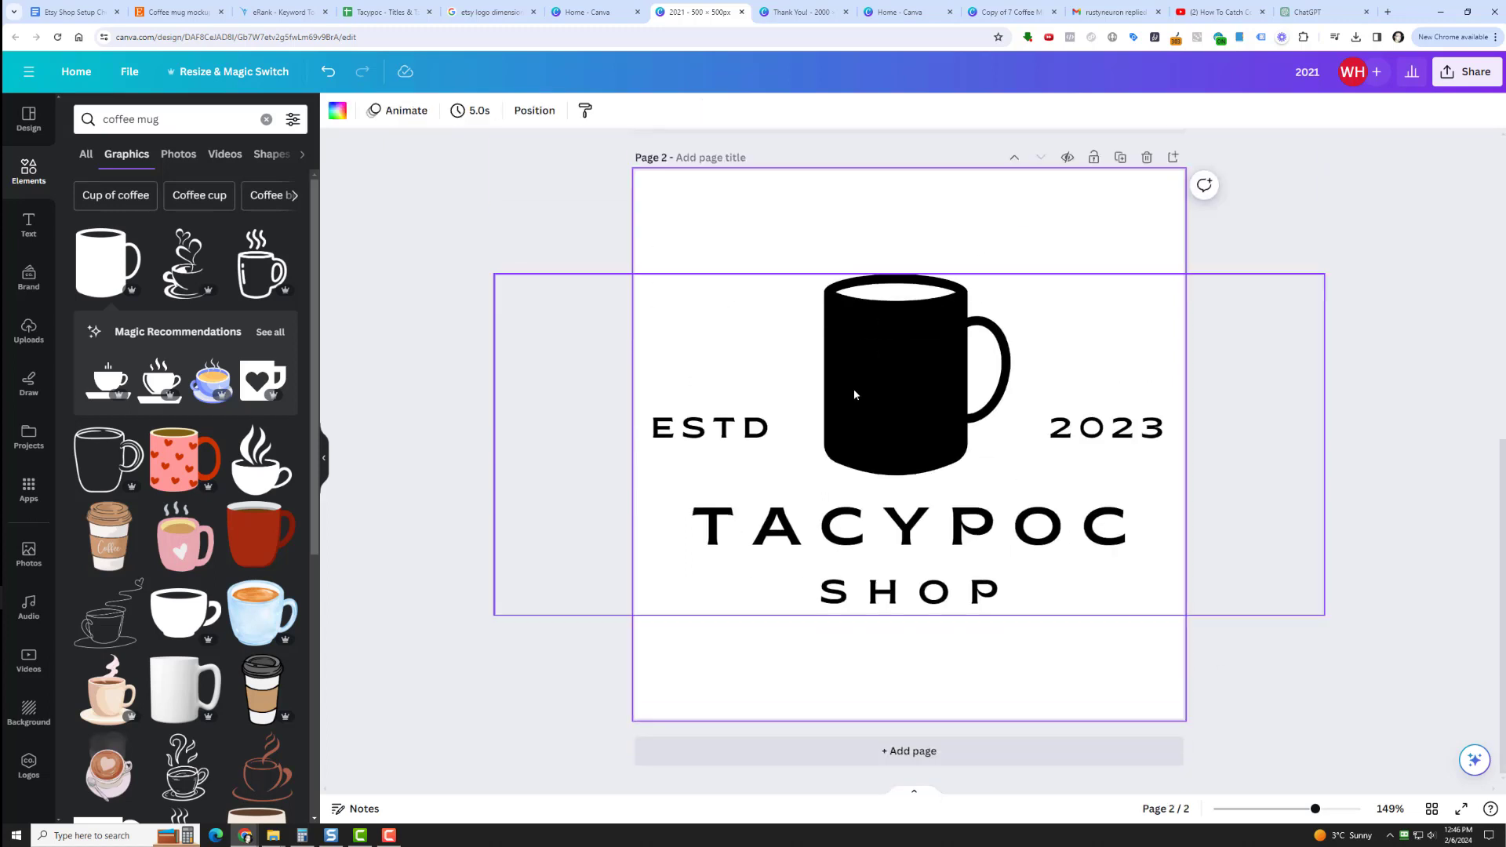
{"action": "left_click", "coordinate": [861, 388]}
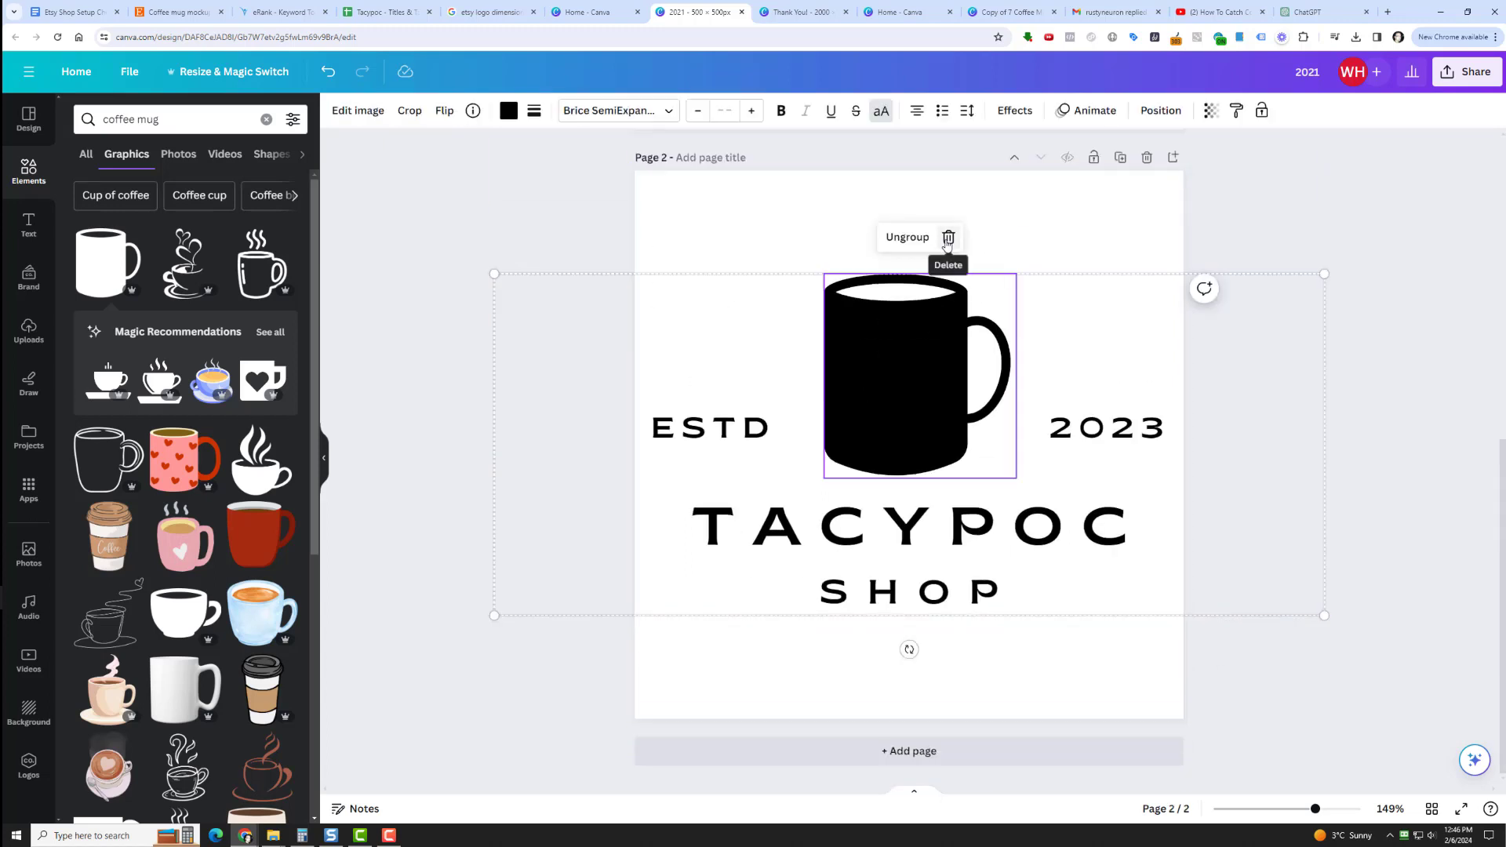
{"action": "left_click", "coordinate": [951, 235]}
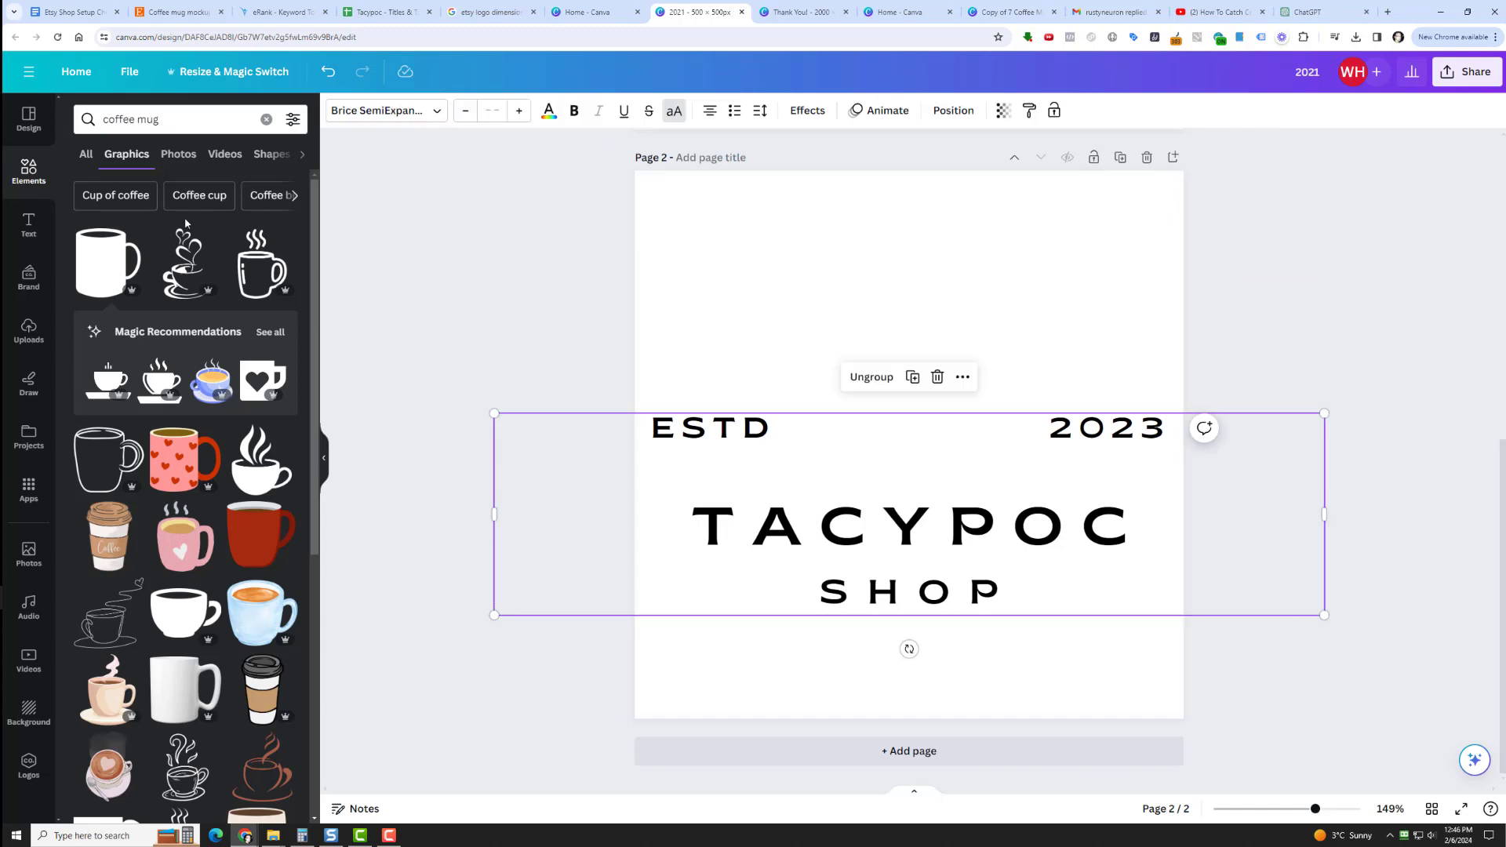
Search the elements library for "logo".
{"action": "left_click", "coordinate": [29, 172]}
{"action": "left_click", "coordinate": [29, 119]}
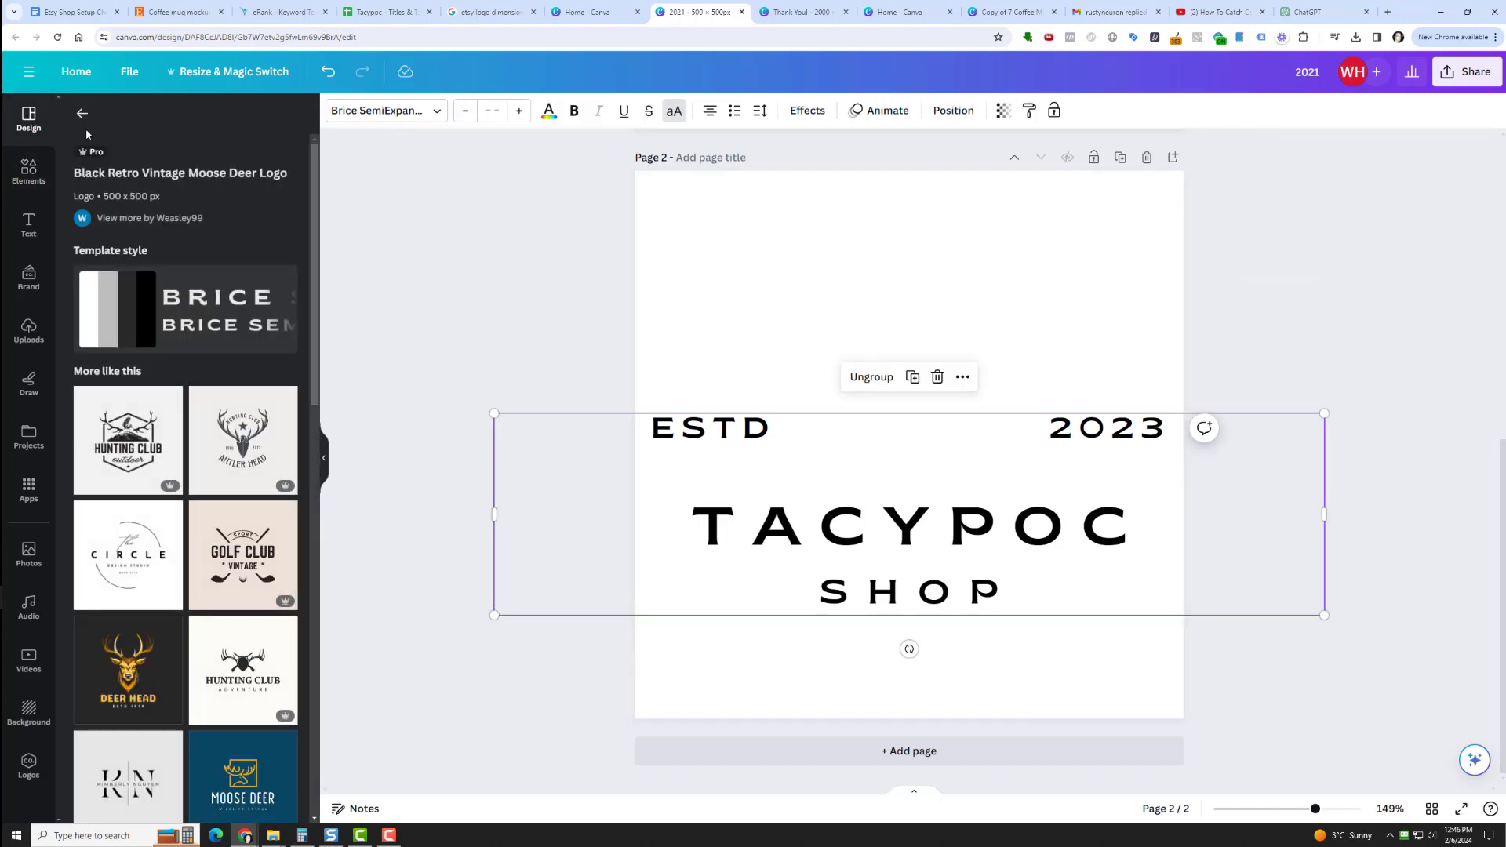
{"action": "left_click", "coordinate": [29, 173]}
{"action": "left_click", "coordinate": [150, 122]}
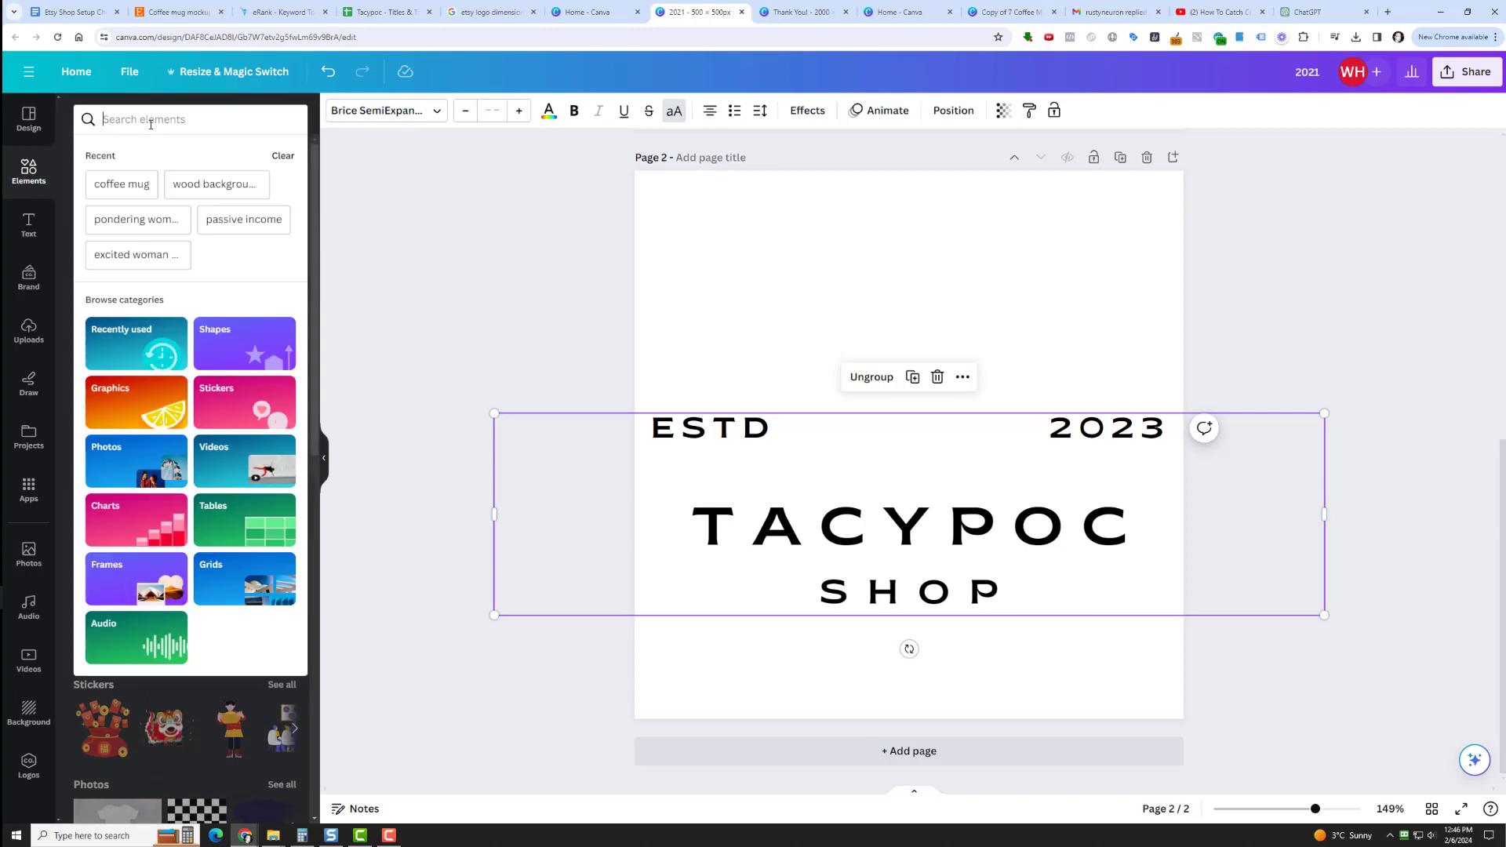
{"action": "type", "text": "logo"}
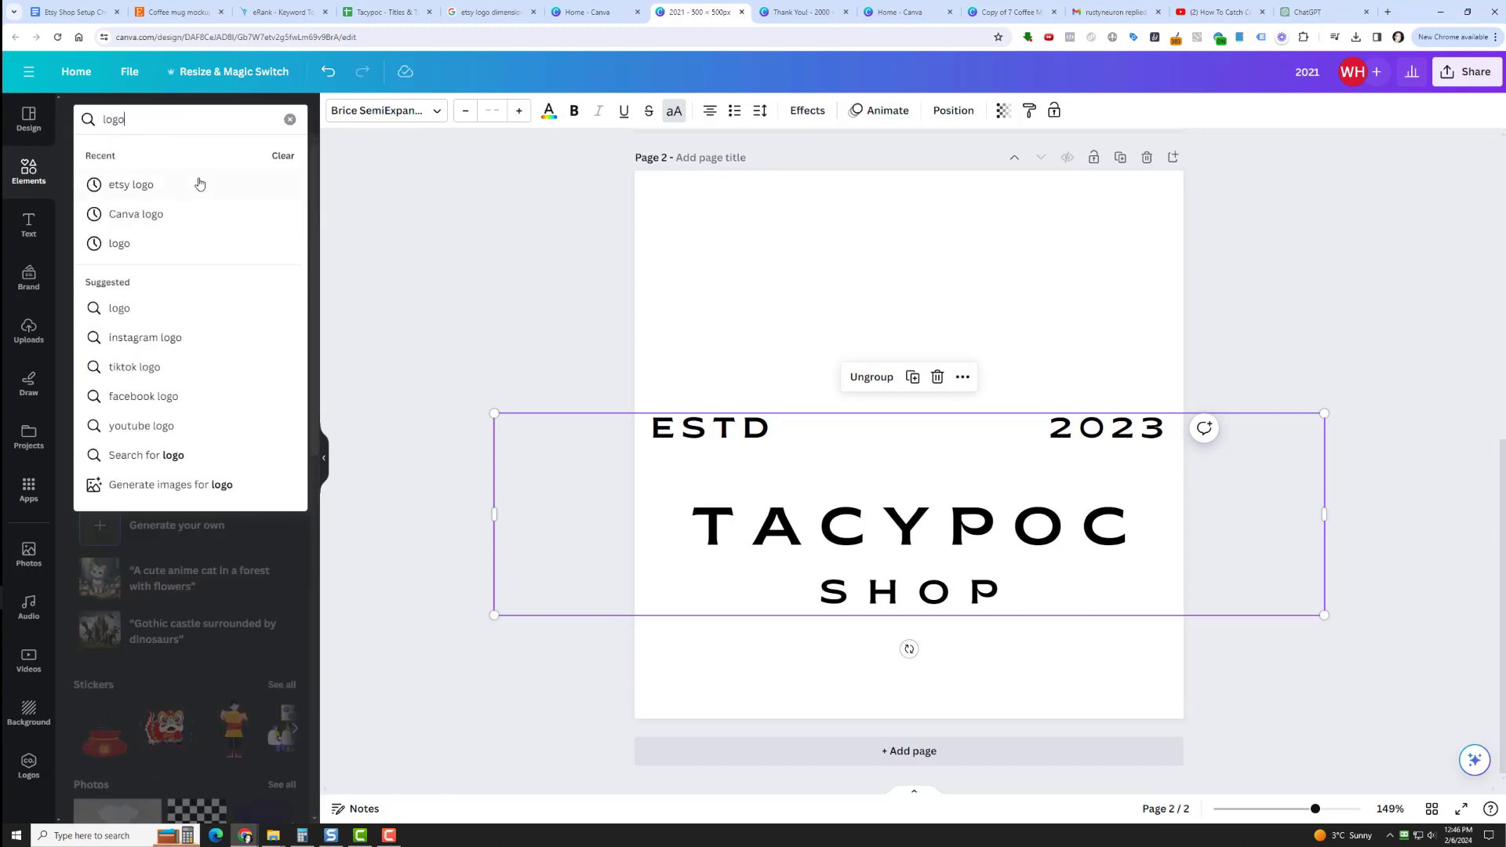
{"action": "key", "text": "Return"}
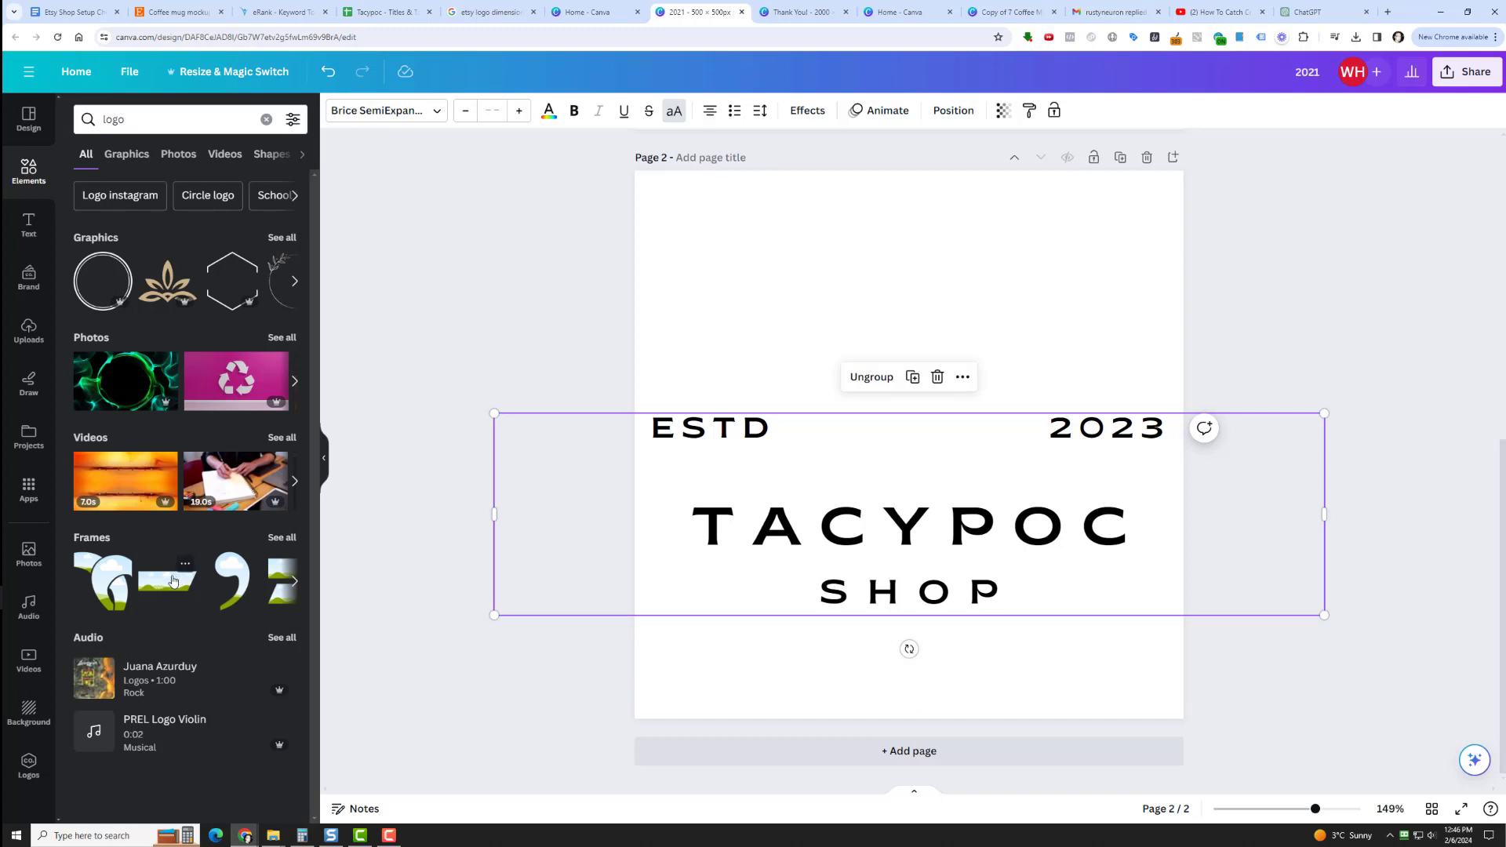
Replace the second page with the Rogerson Farmhouse pig logo template from the designs similar to the moose template.
{"action": "left_click", "coordinate": [31, 127]}
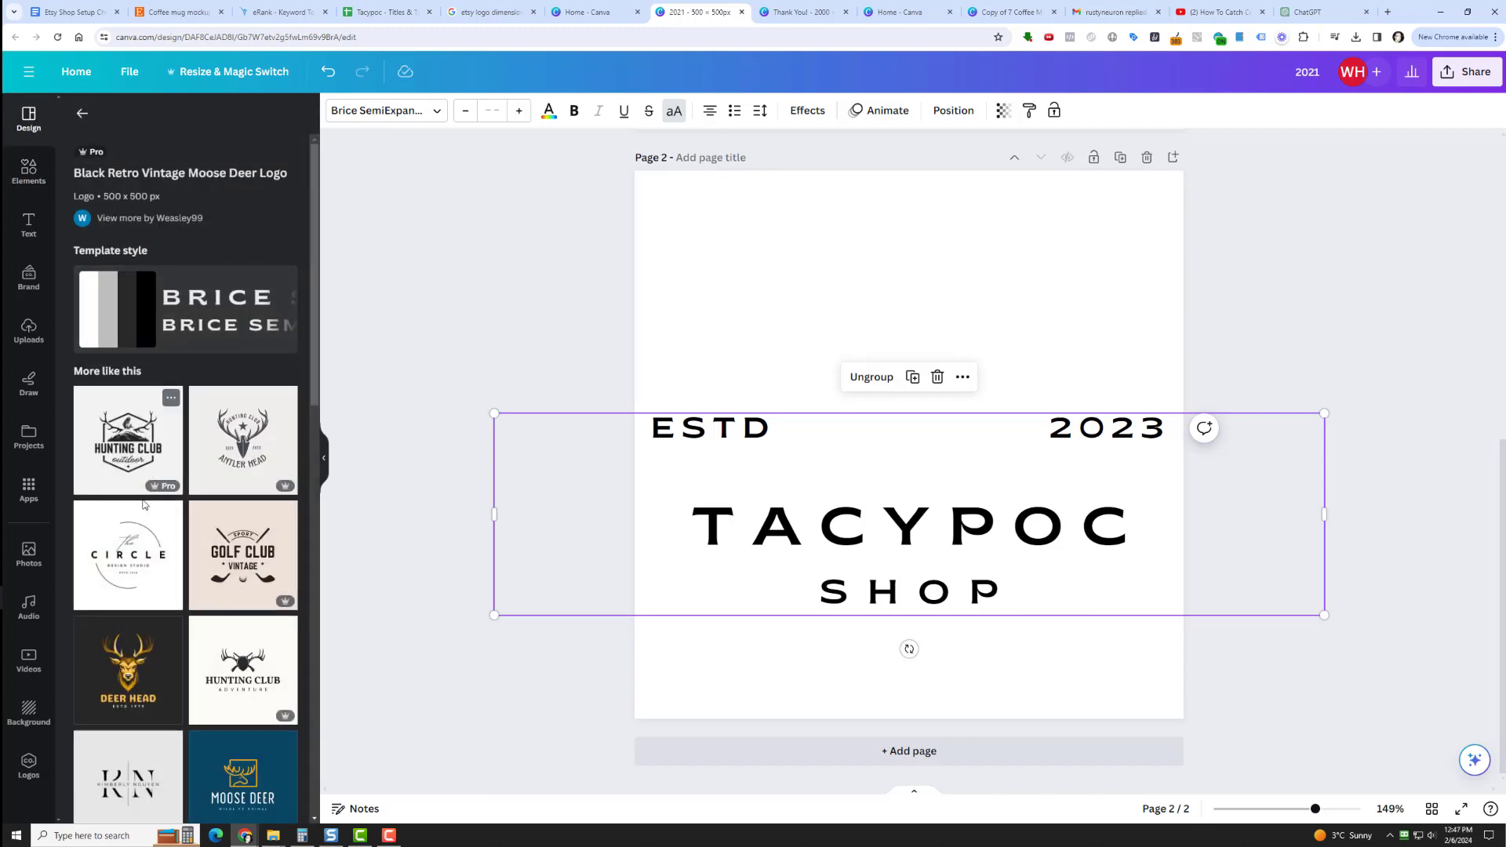
{"action": "scroll", "coordinate": [153, 553], "scroll_direction": "down", "scroll_amount": 9}
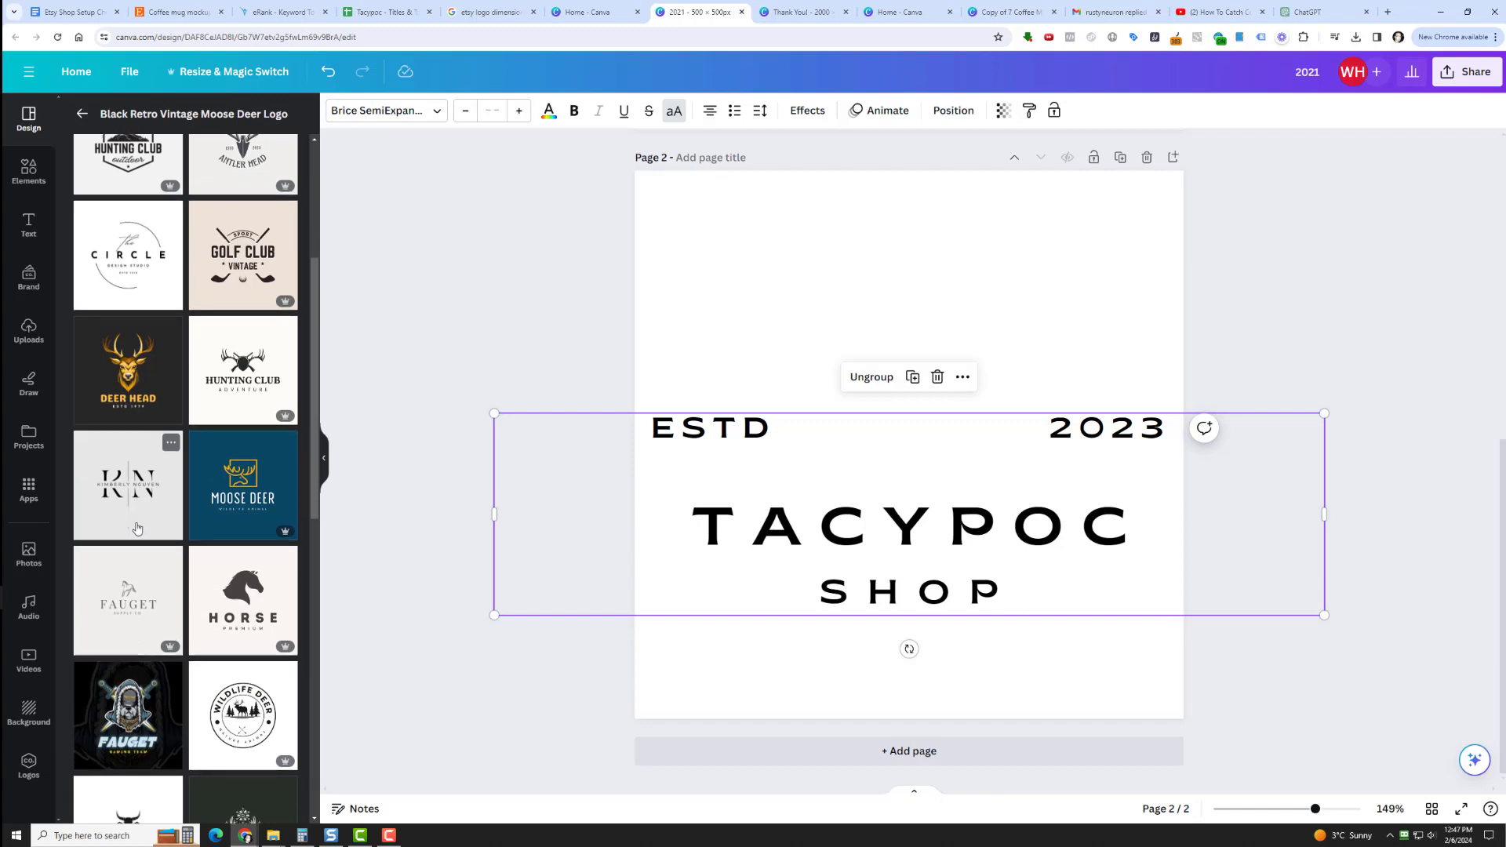
{"action": "scroll", "coordinate": [134, 480], "scroll_direction": "down", "scroll_amount": 2}
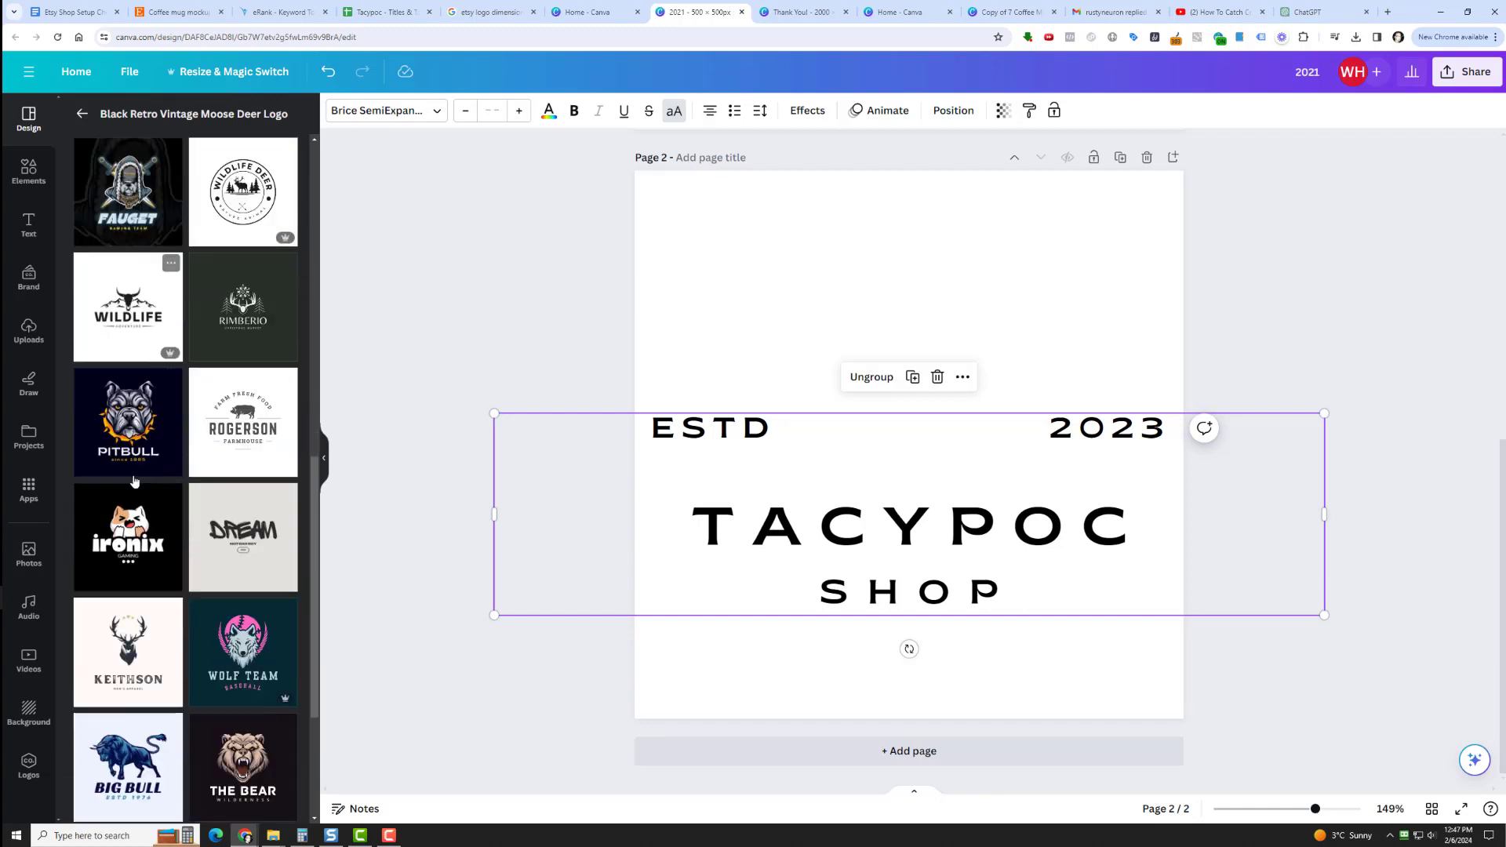
{"action": "left_click", "coordinate": [249, 421]}
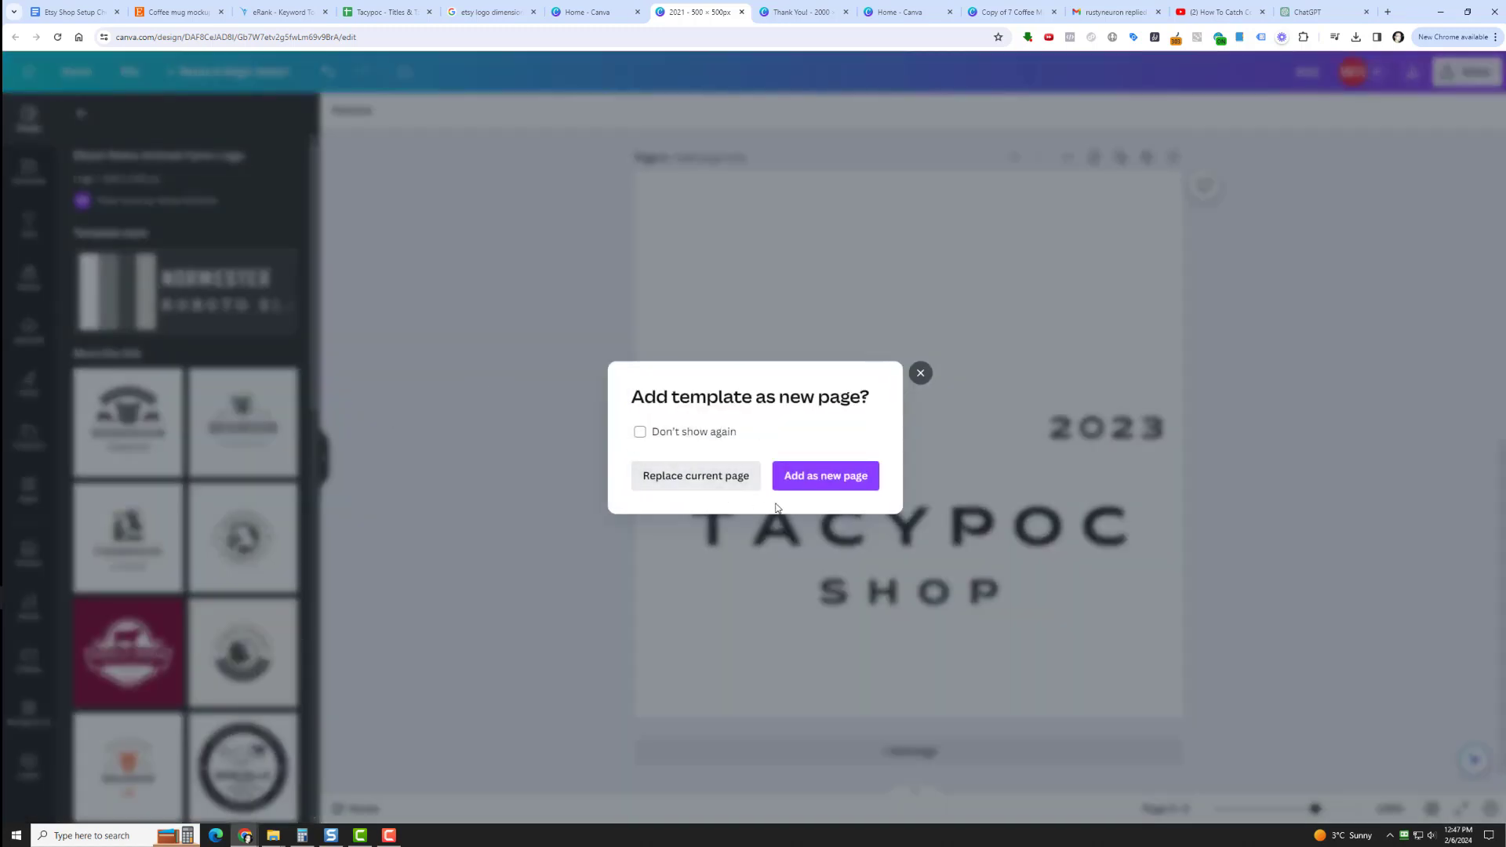
{"action": "left_click", "coordinate": [709, 477]}
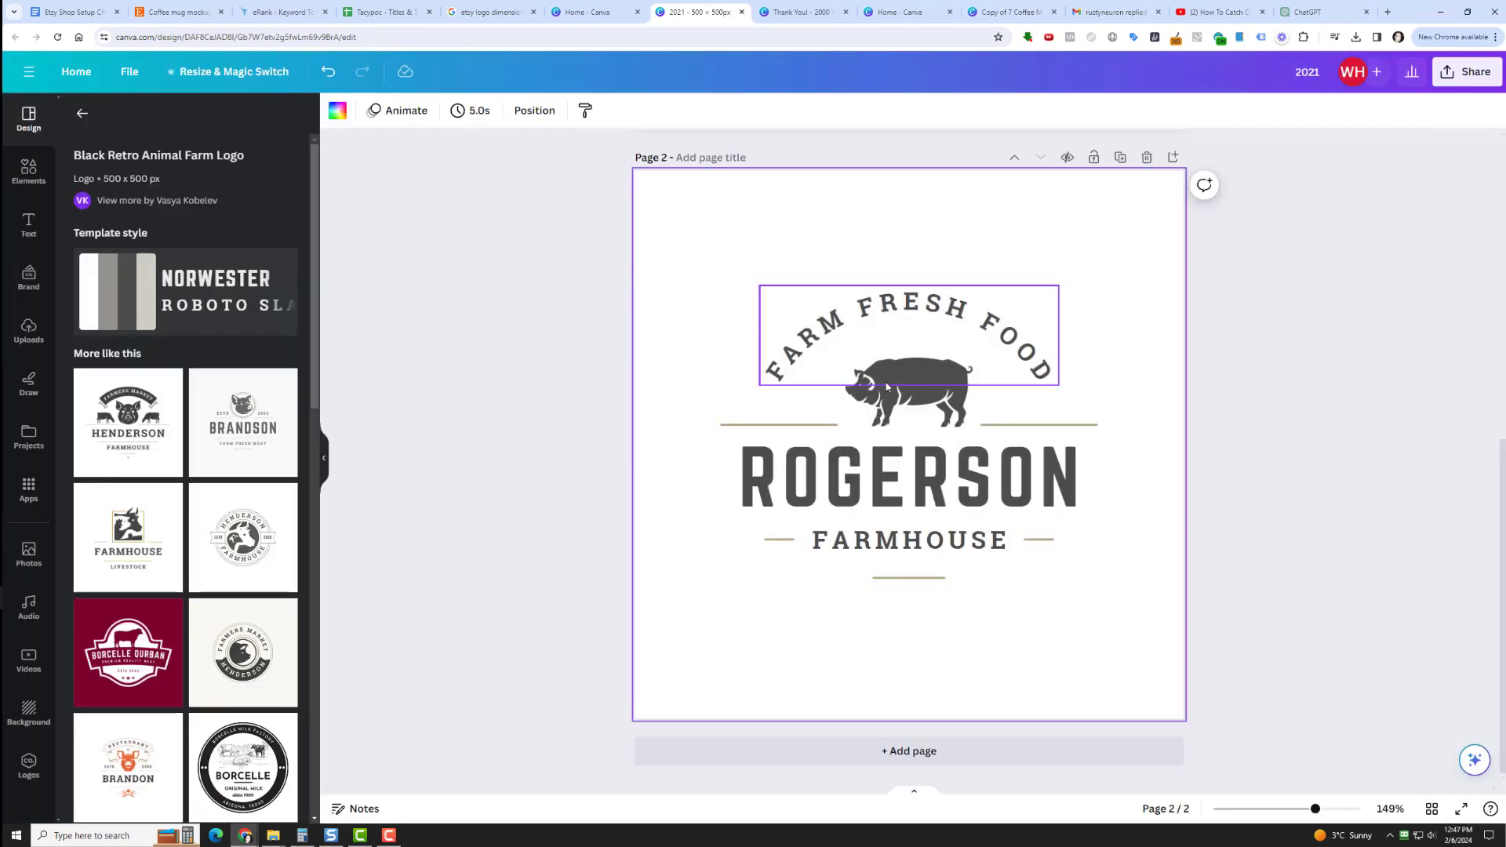
Replace the large ROGERSON text on the second page with TACYPOC.
{"action": "left_click", "coordinate": [901, 405]}
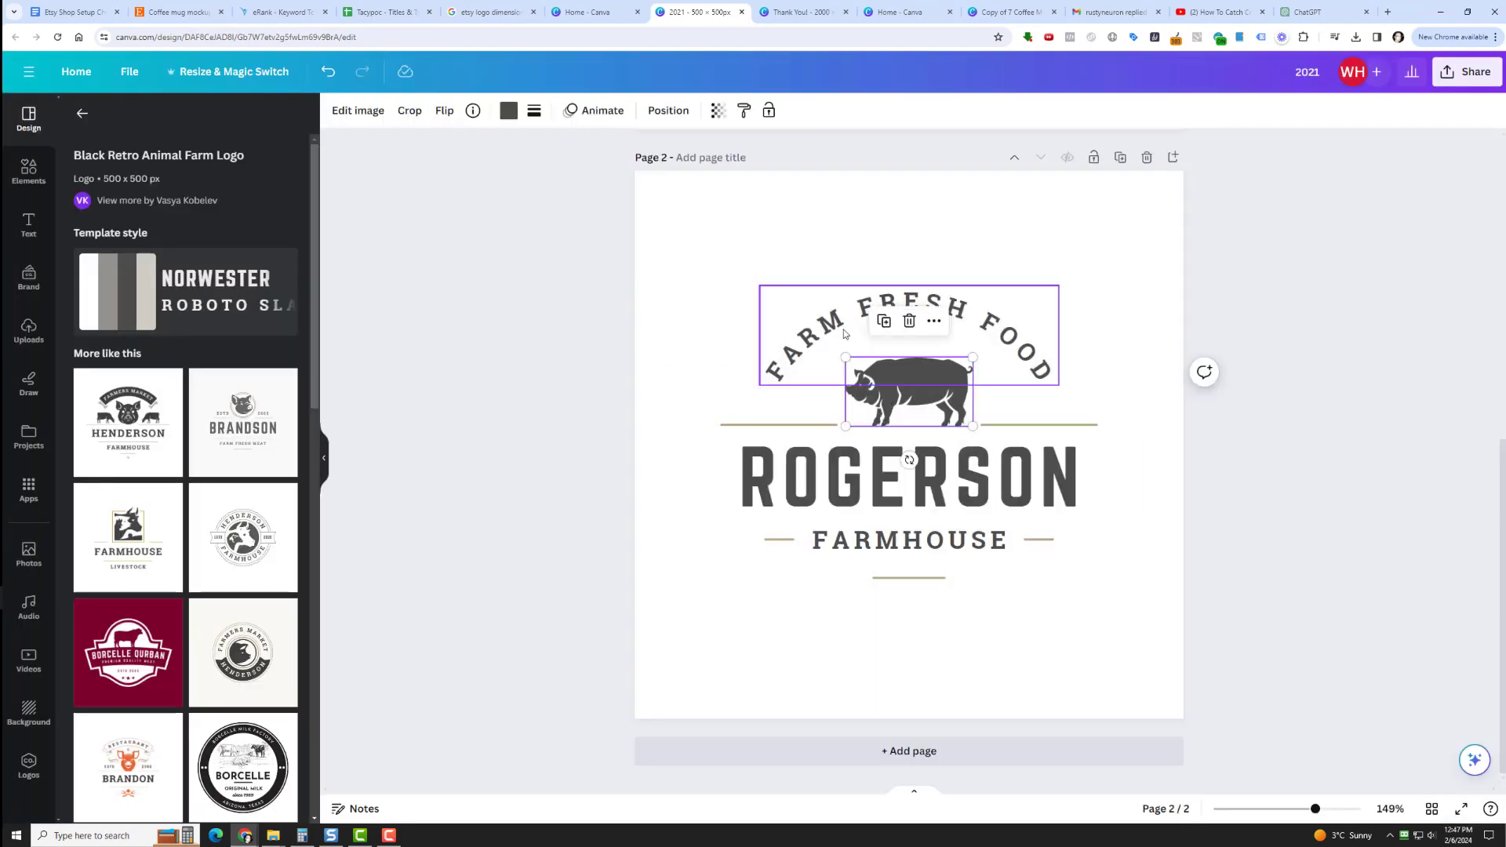
{"action": "left_click", "coordinate": [833, 460]}
{"action": "double_click", "coordinate": [830, 455]}
{"action": "left_click", "coordinate": [830, 455]}
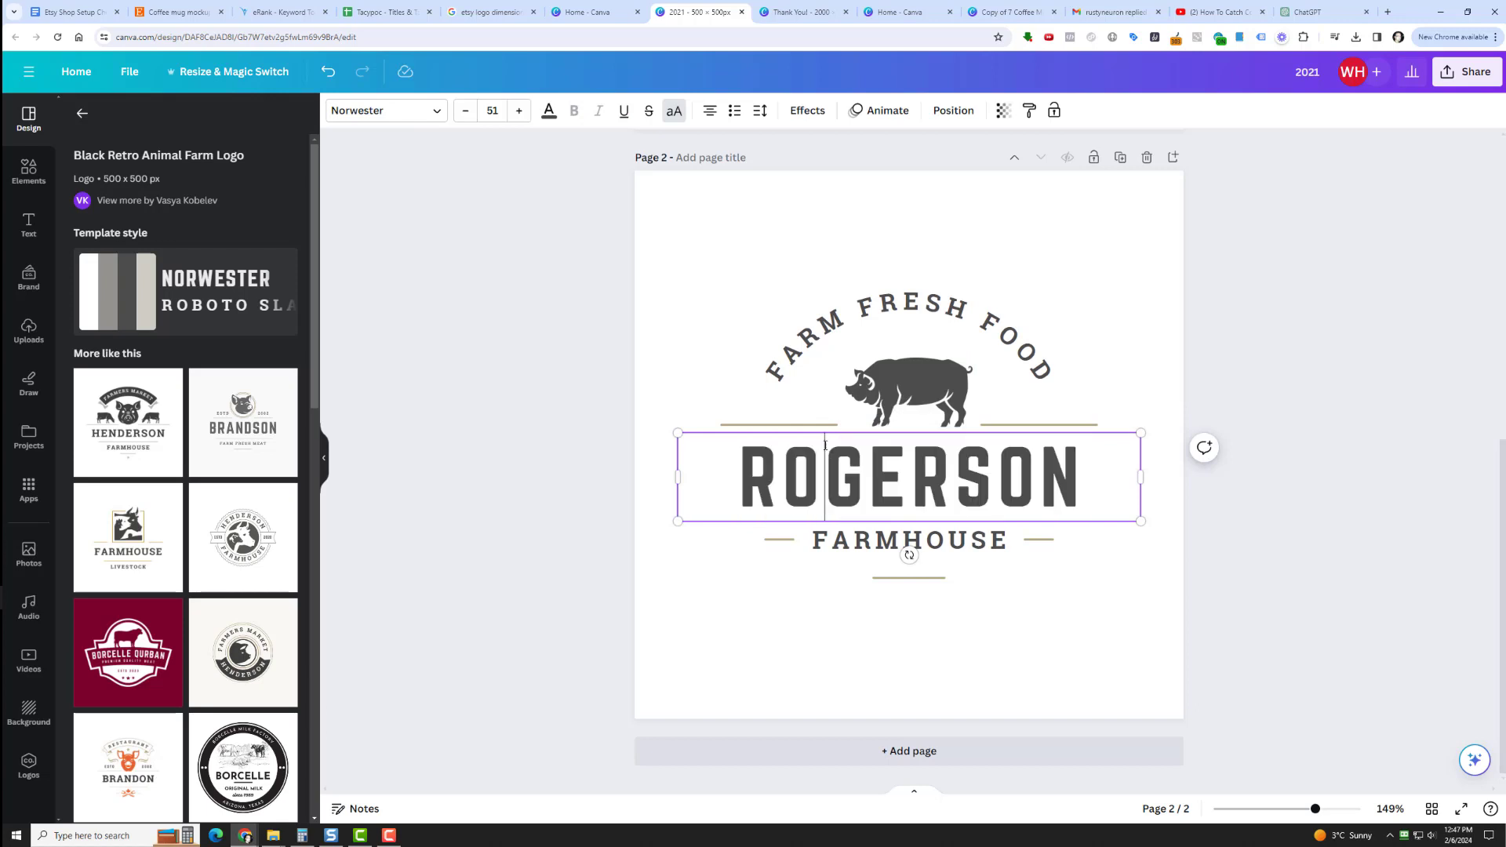
{"action": "double_click", "coordinate": [812, 489]}
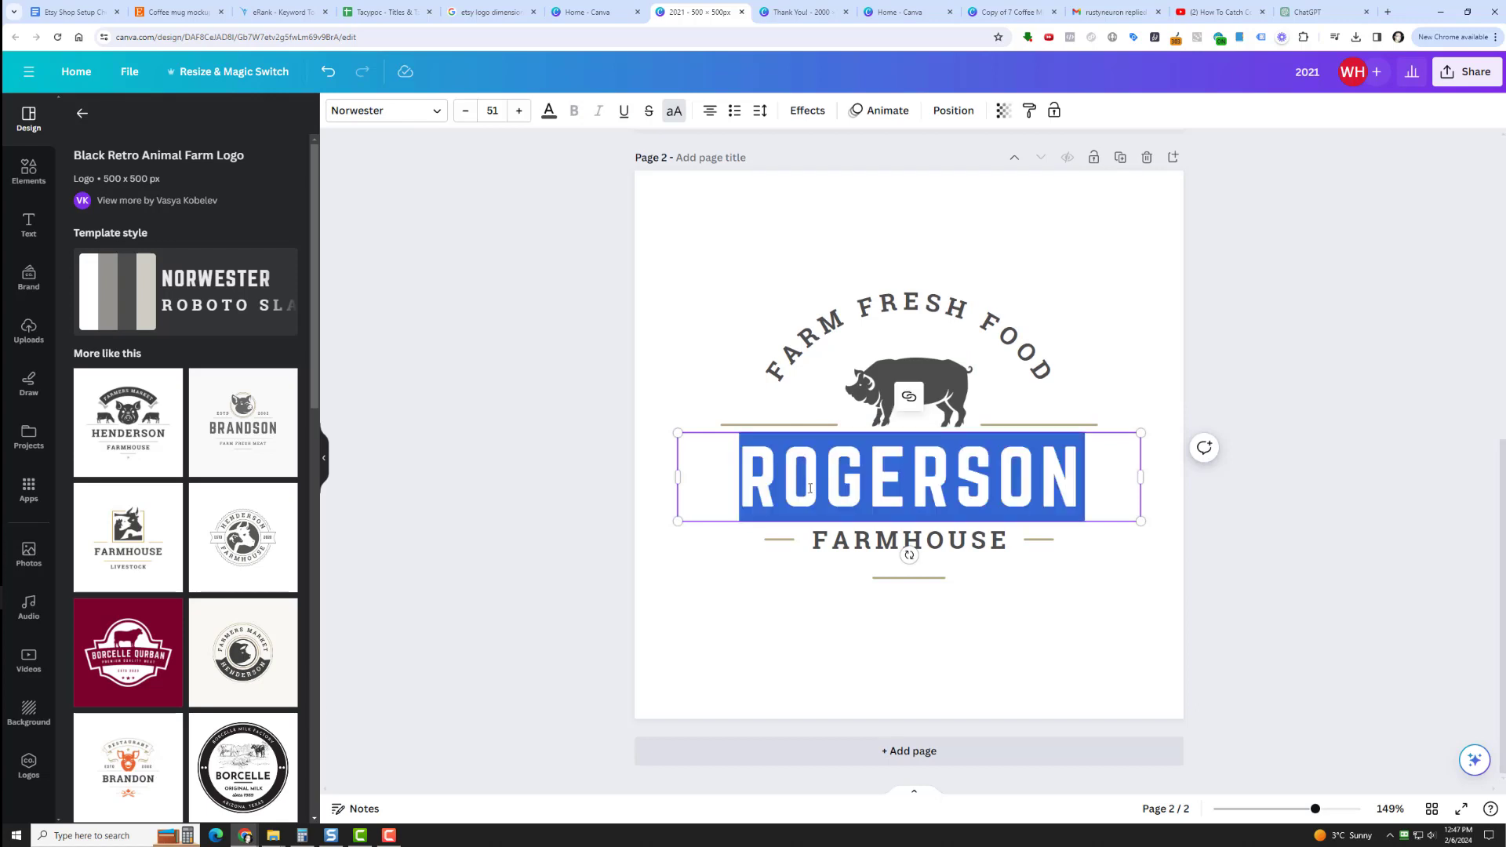
{"action": "type", "text": "TO"}
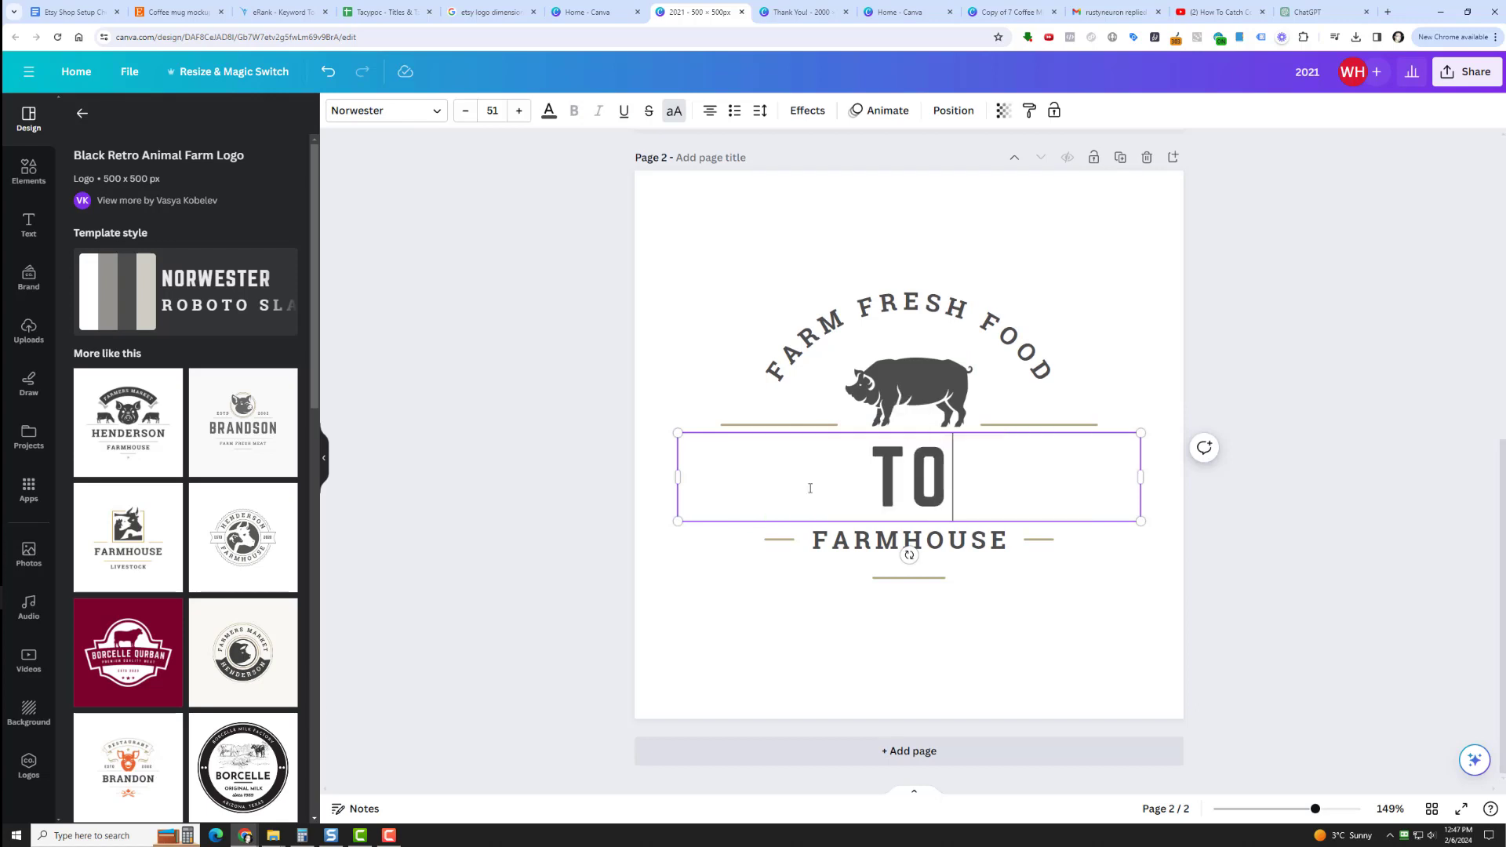
{"action": "key", "text": "BackSpace"}
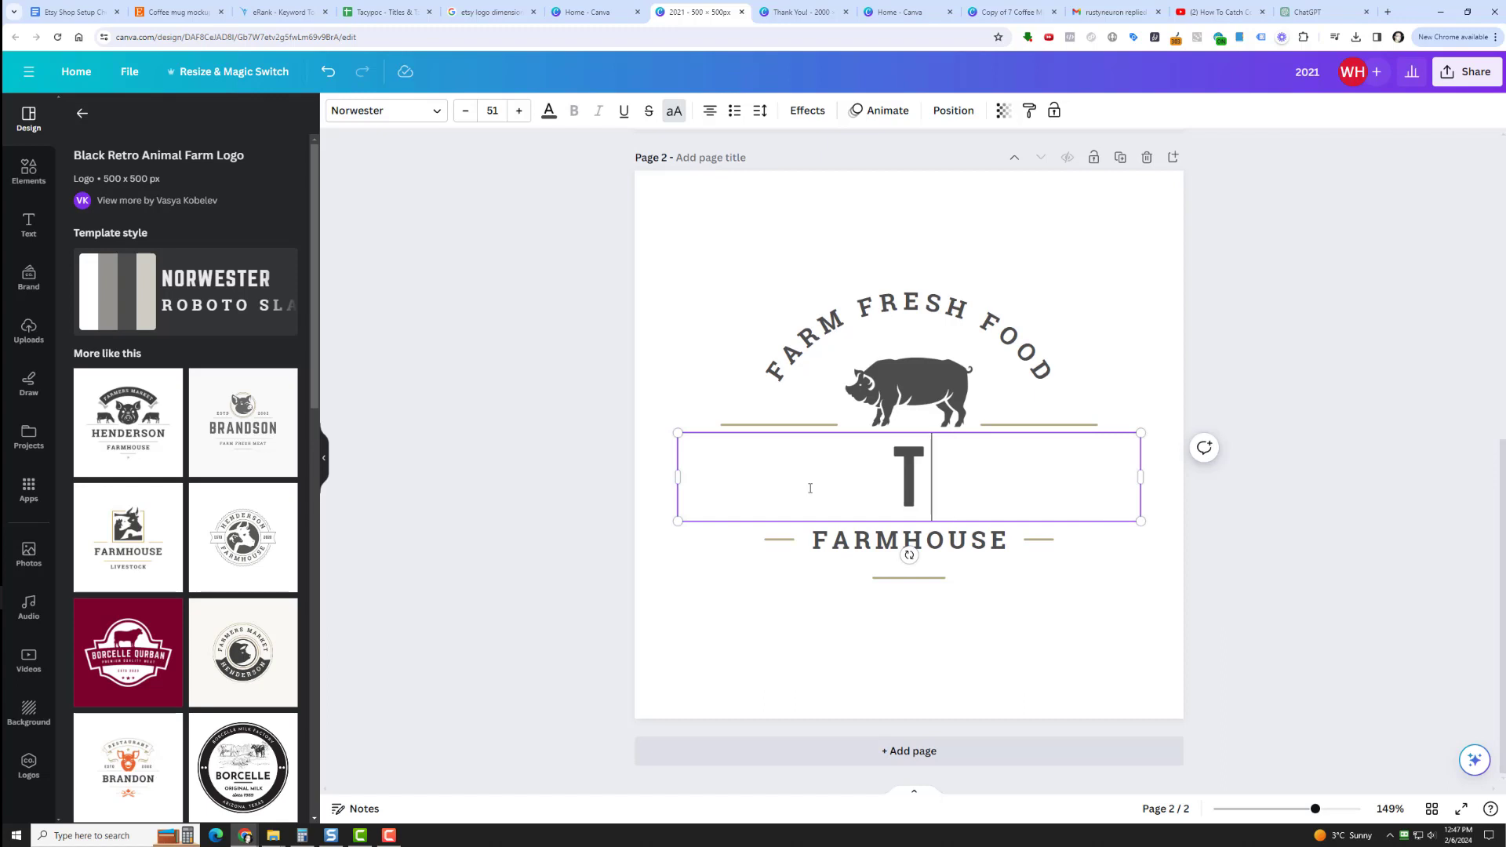
{"action": "type", "text": "ACY"}
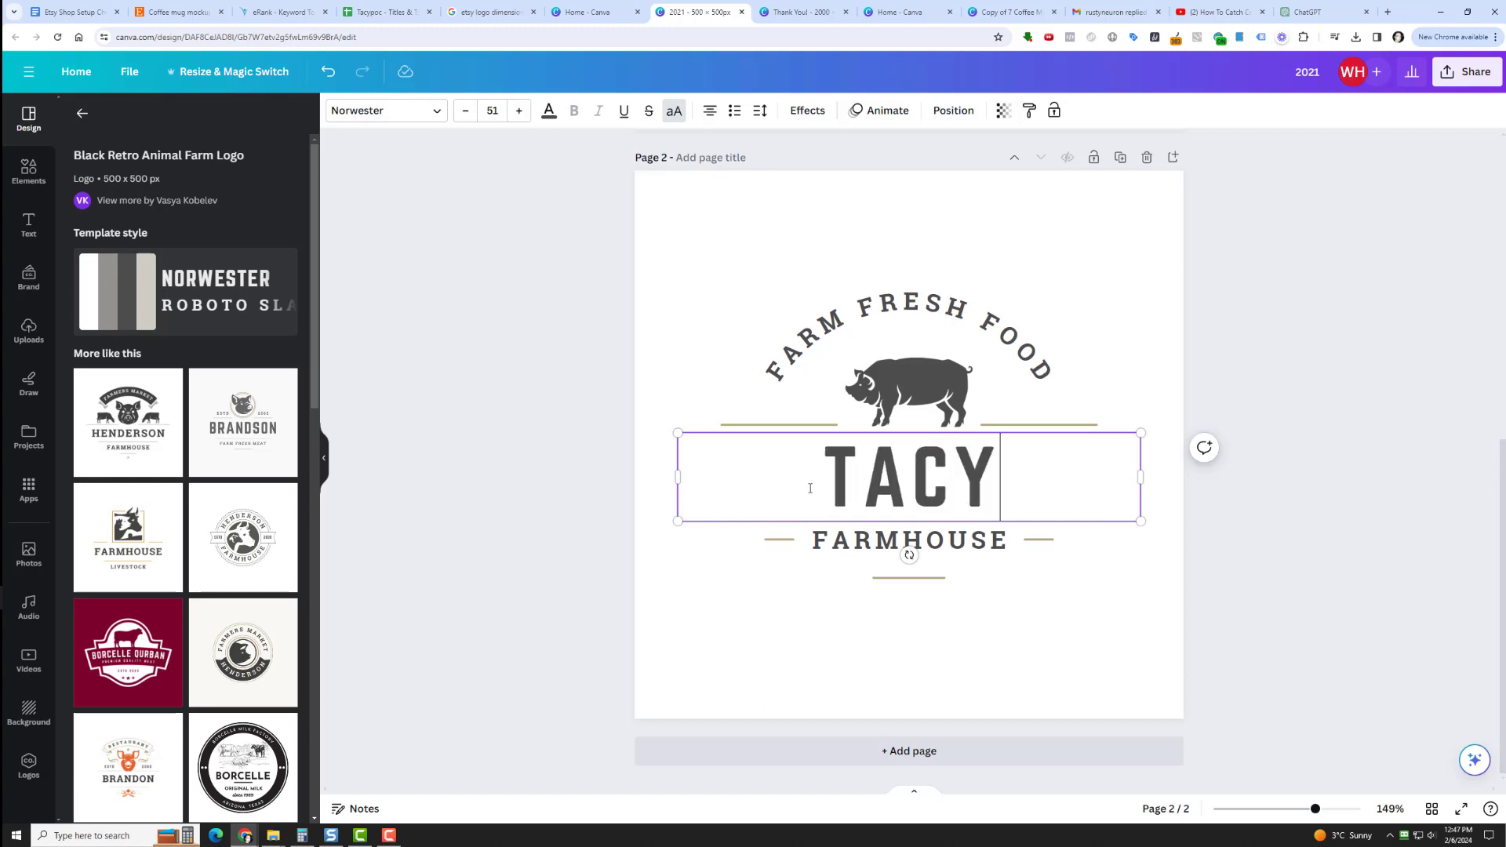
{"action": "type", "text": "POC"}
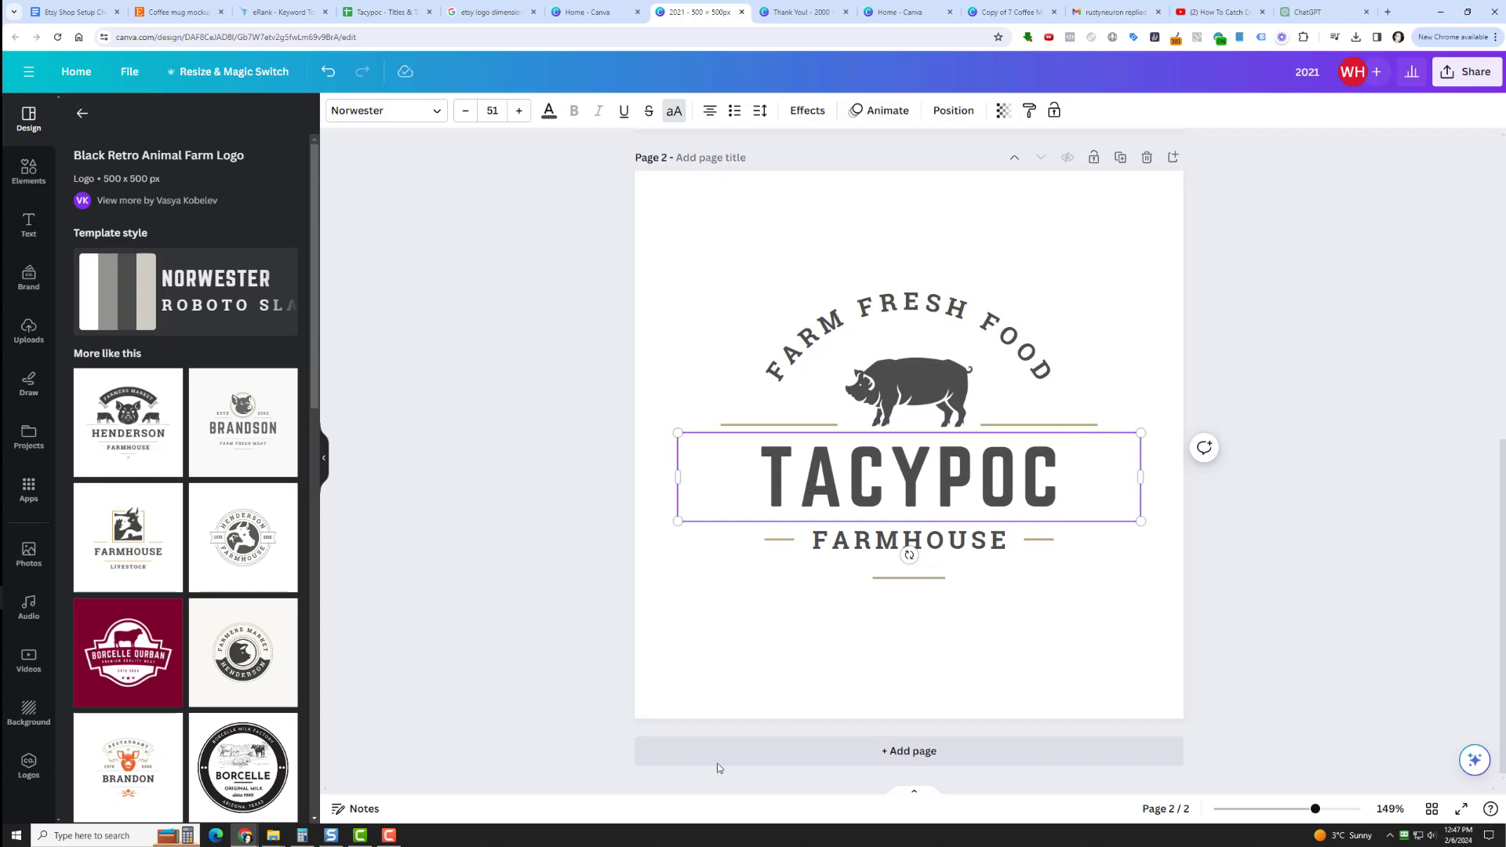
Replace the FARMHOUSE text on the second page with MUGS.
{"action": "left_click", "coordinate": [869, 539]}
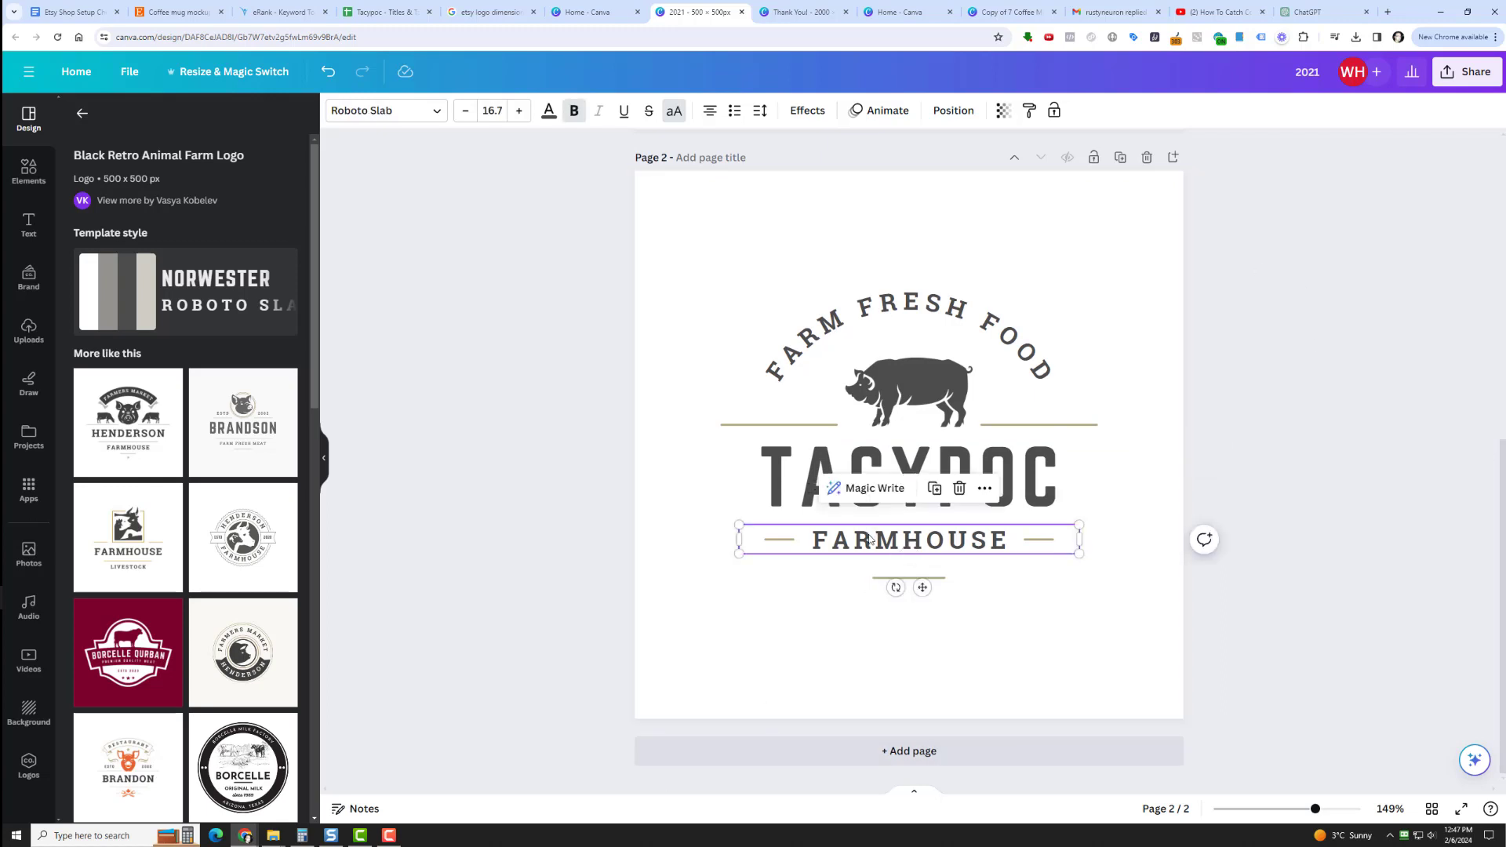
{"action": "double_click", "coordinate": [869, 538]}
{"action": "type", "text": "M"}
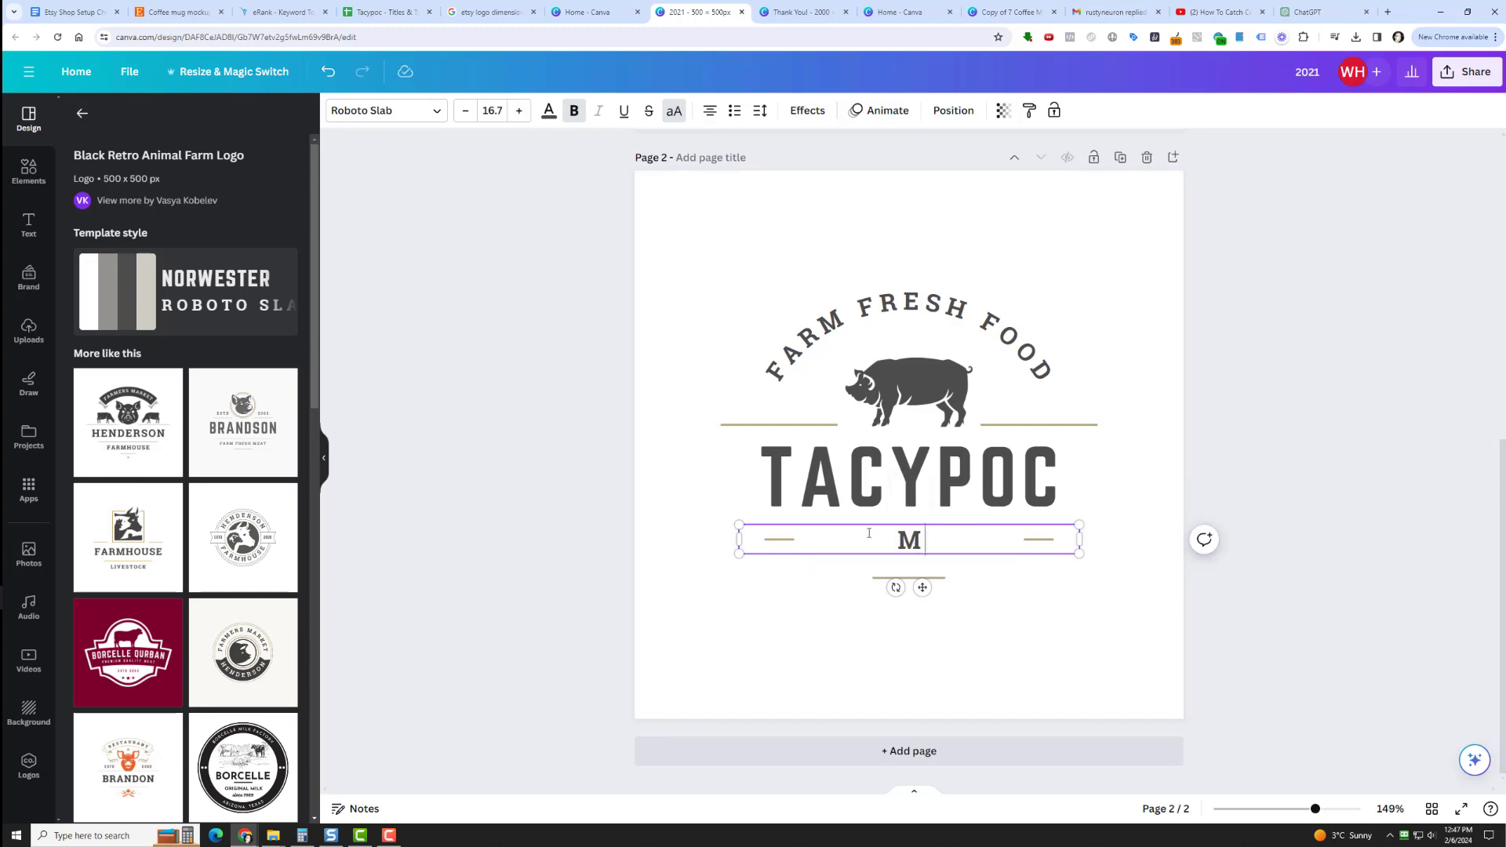
{"action": "type", "text": "UGS"}
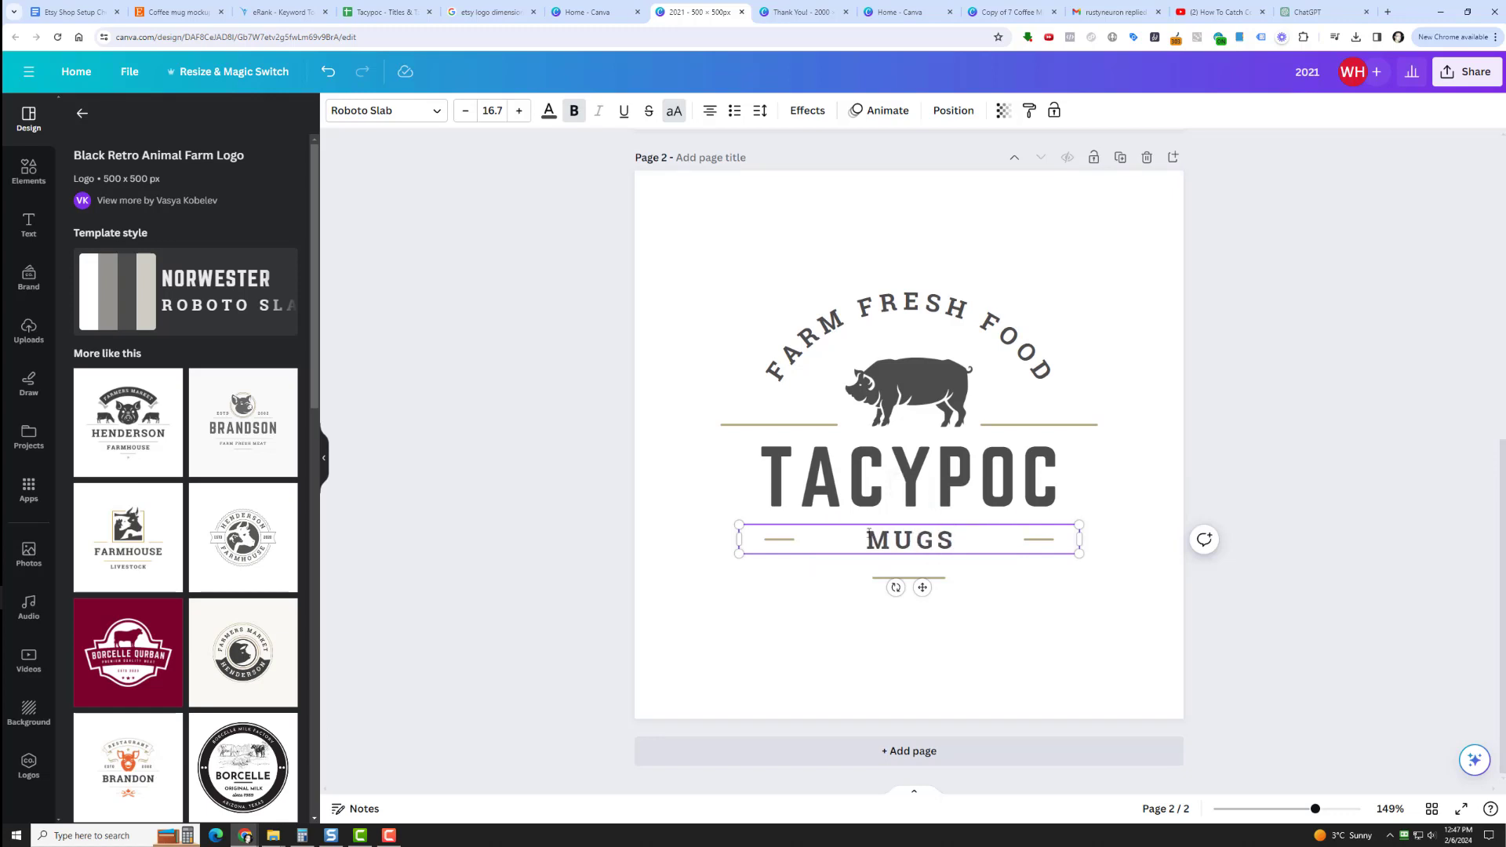
Try FUNNY COFEE MUGS as the arched text above the pig in place of FARM FRESH FOOD.
{"action": "left_click", "coordinate": [933, 294]}
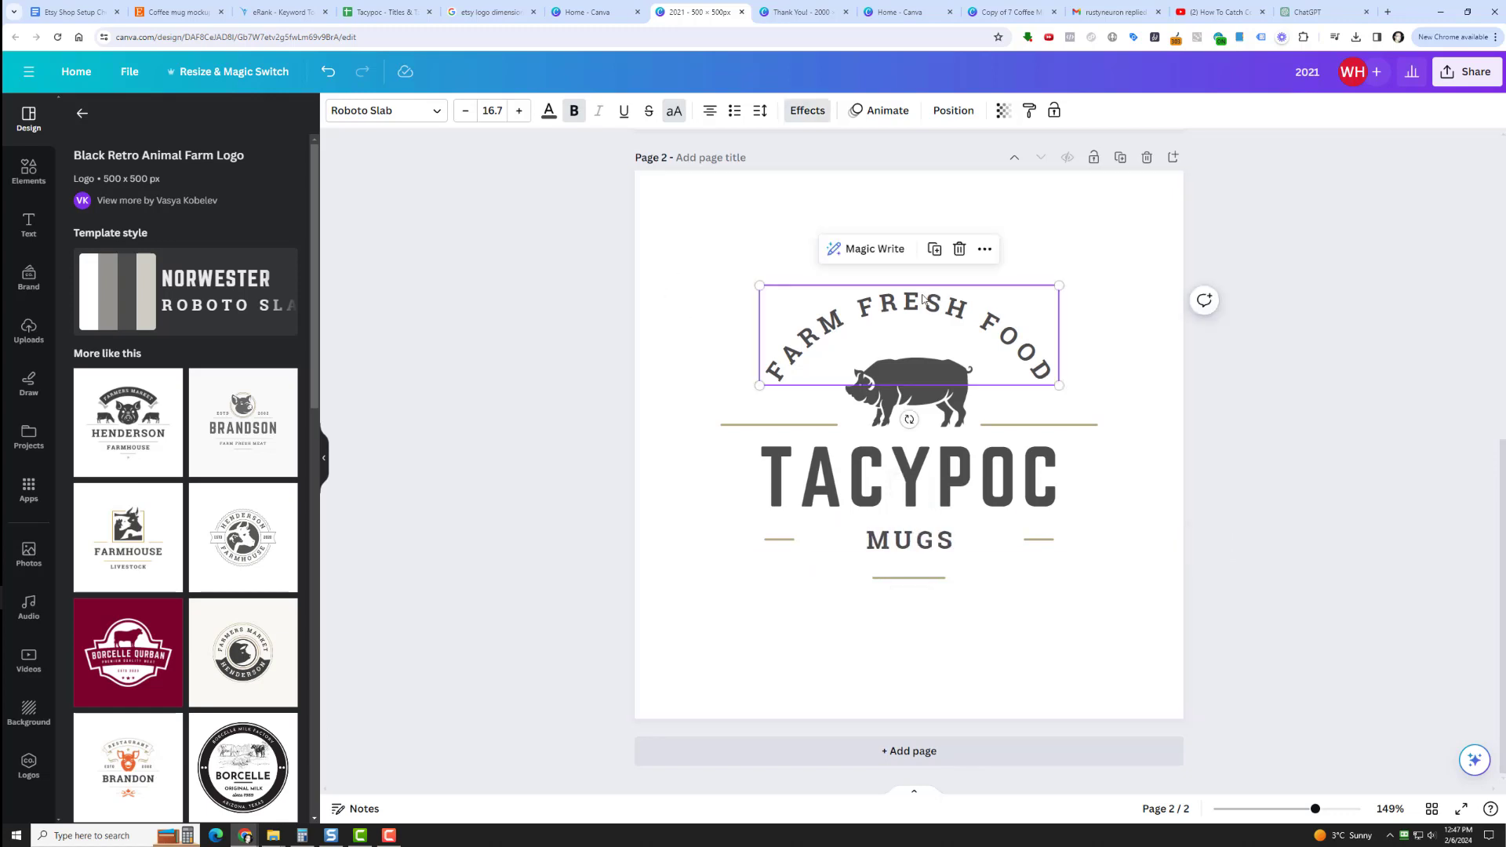
{"action": "left_click", "coordinate": [933, 295]}
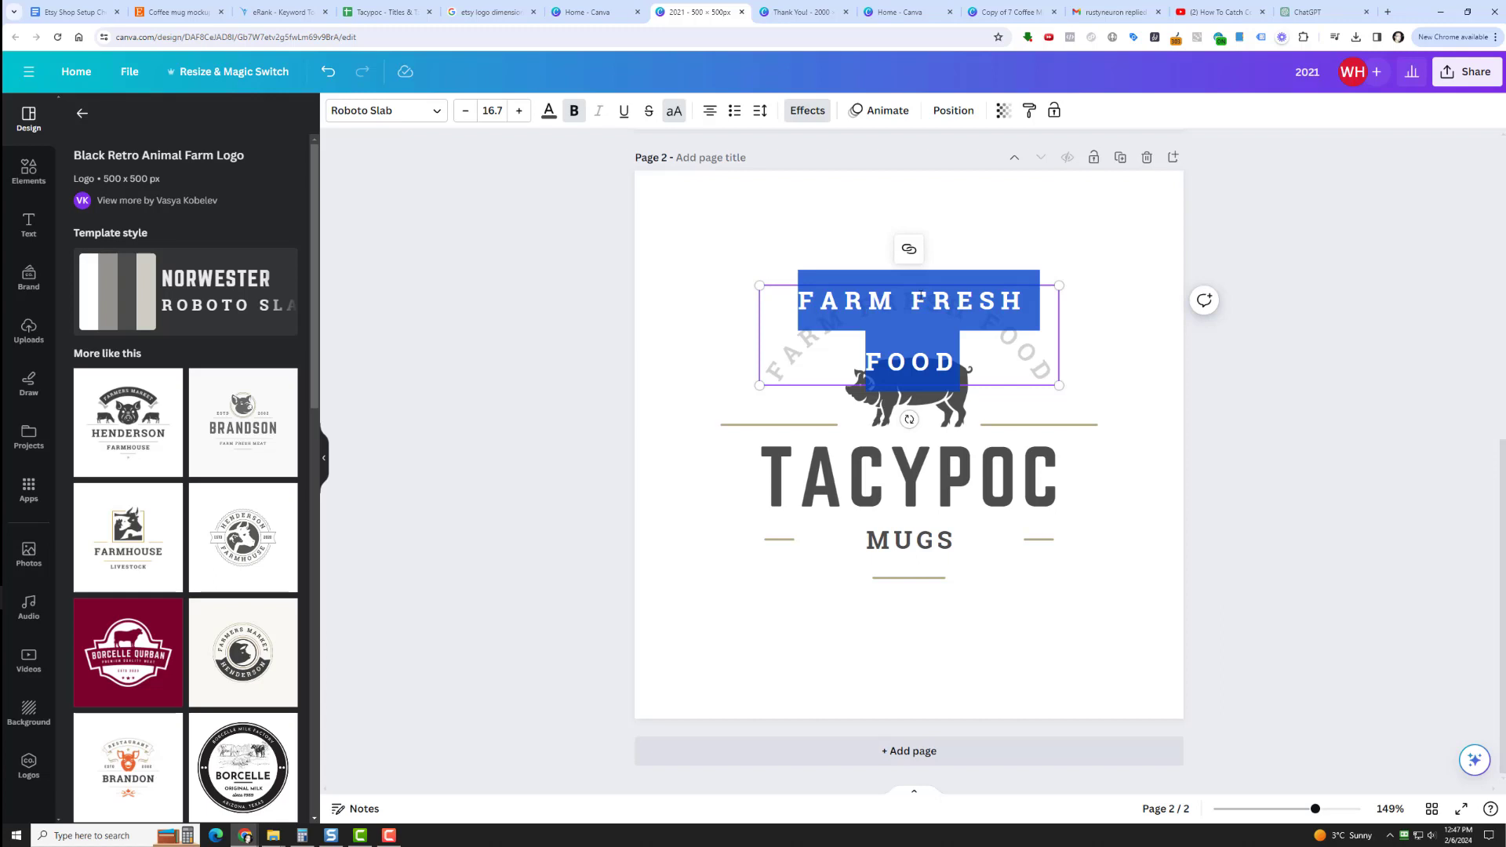
{"action": "type", "text": "FUNNY COFFEE"}
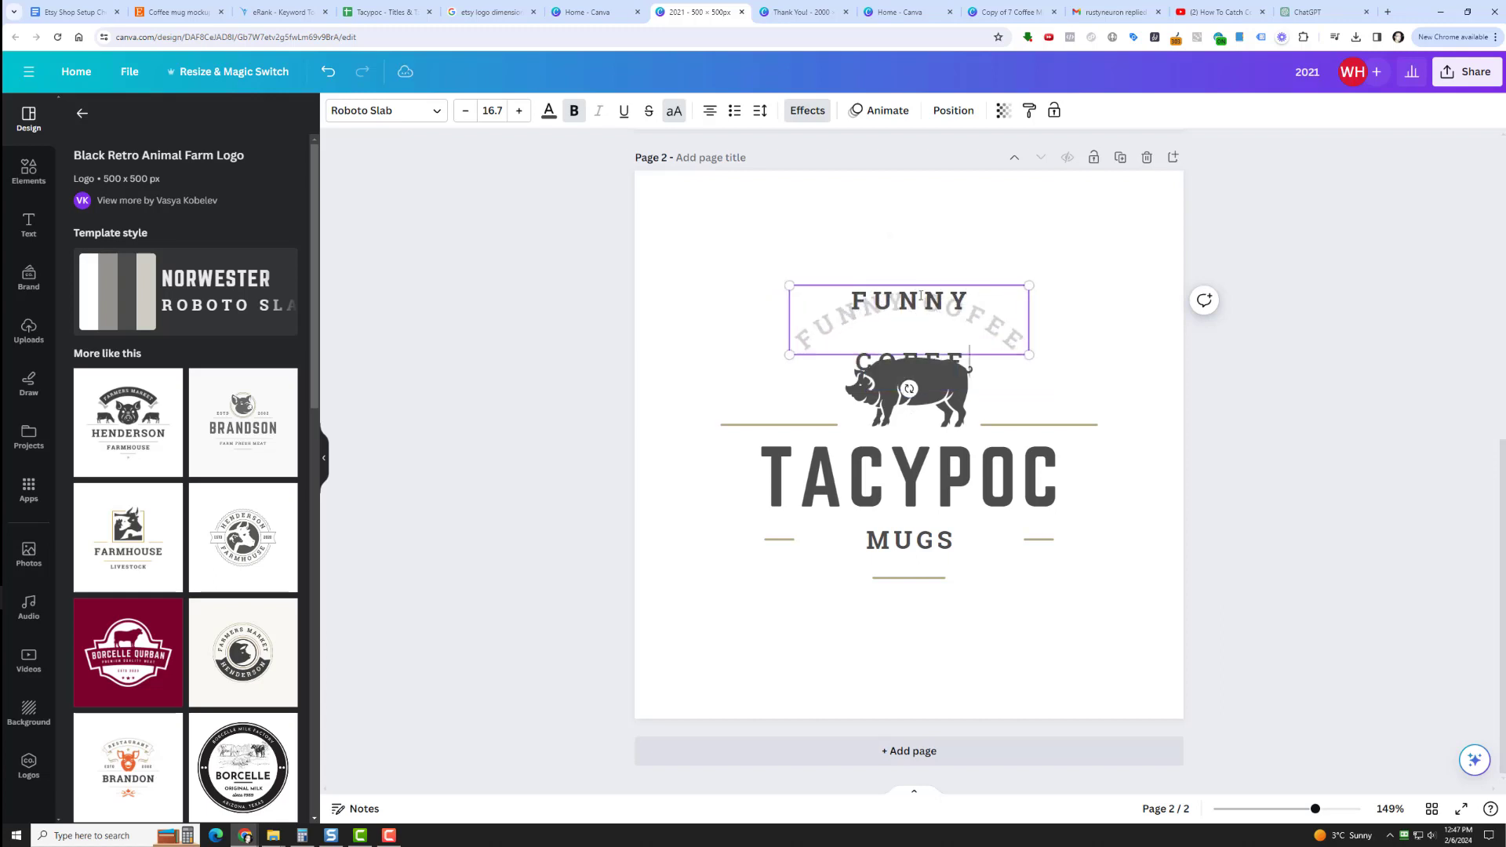
{"action": "type", "text": " MUGS"}
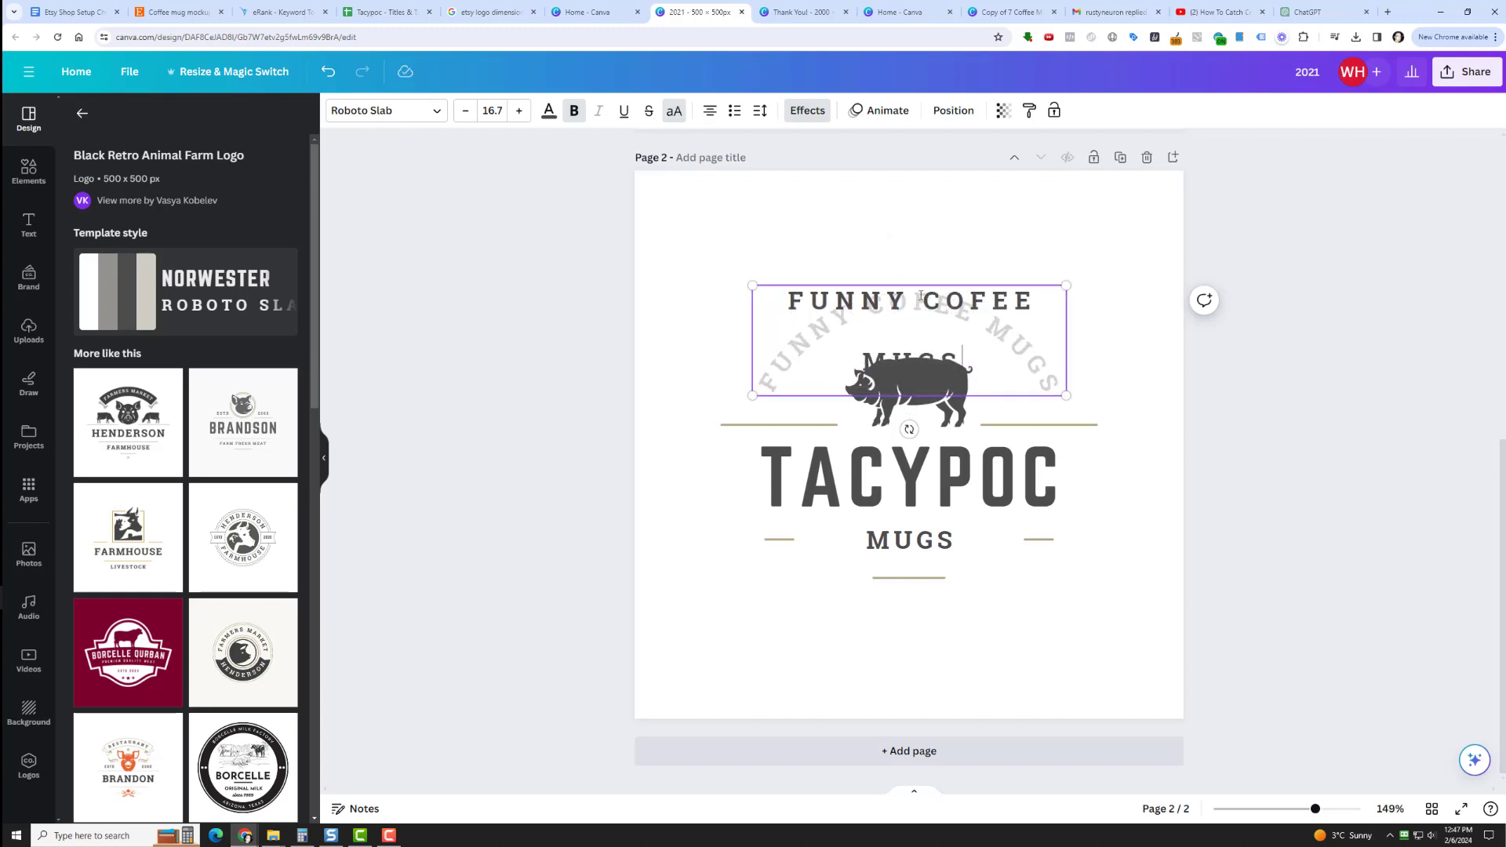
Change the arched text to WE LOVE COFFEE MUGS and move it higher above the pig graphic.
{"action": "triple_click", "coordinate": [832, 305]}
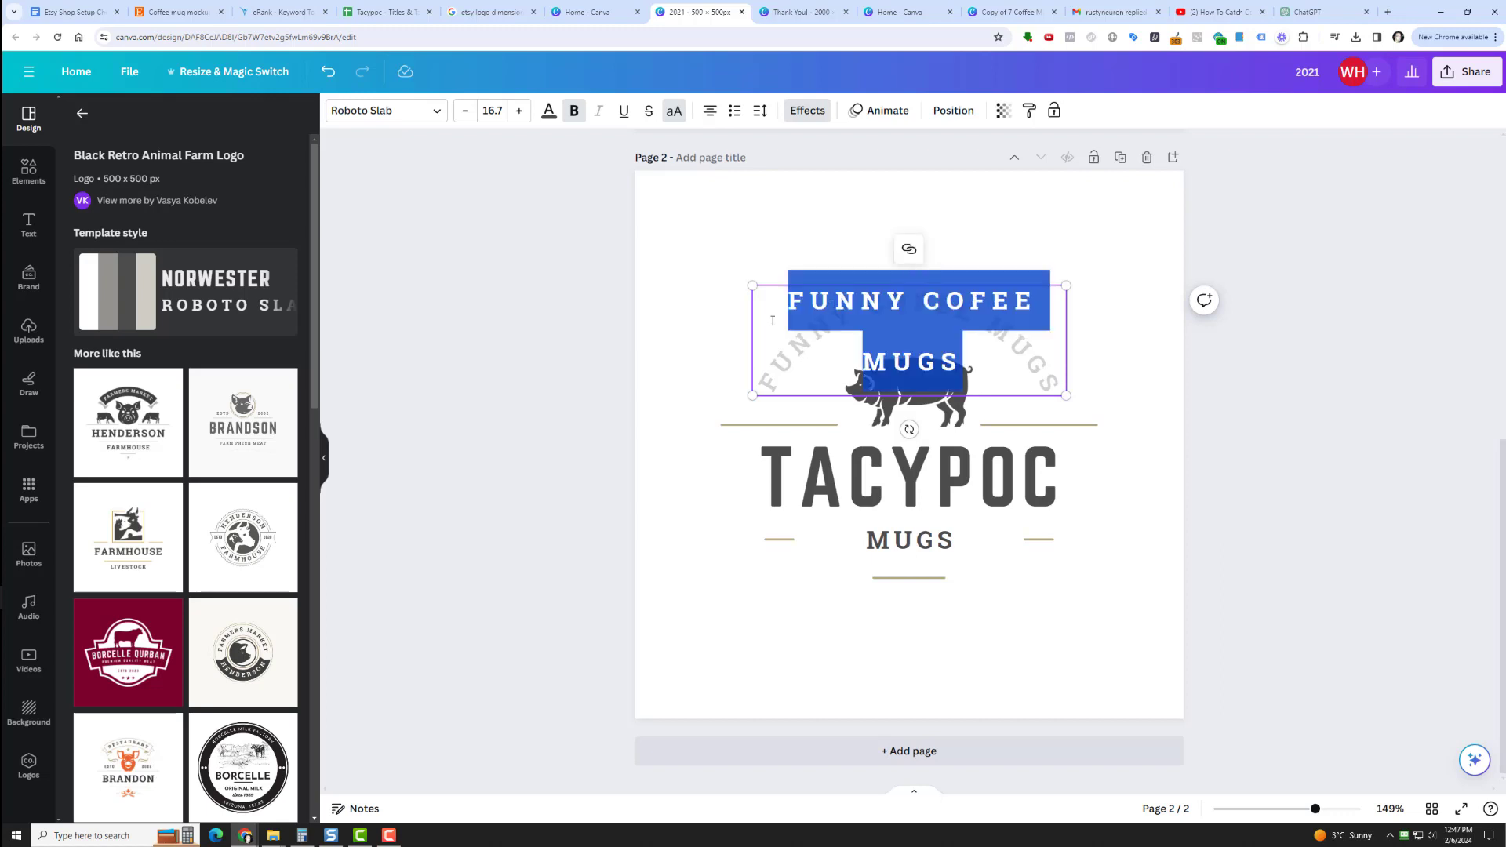
{"action": "type", "text": "WE"}
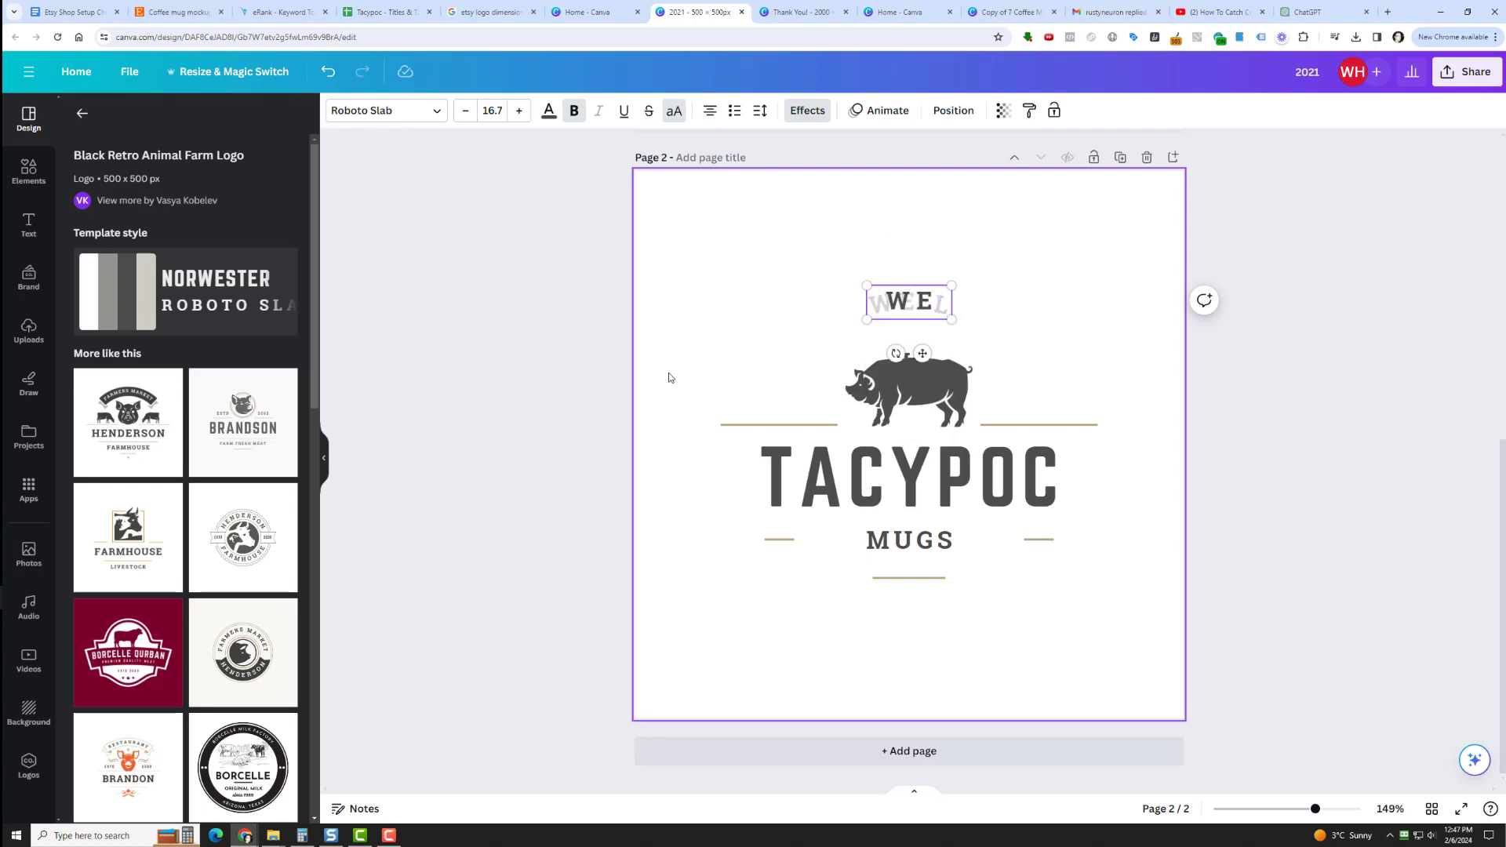
{"action": "type", "text": " LOVE COFFE"}
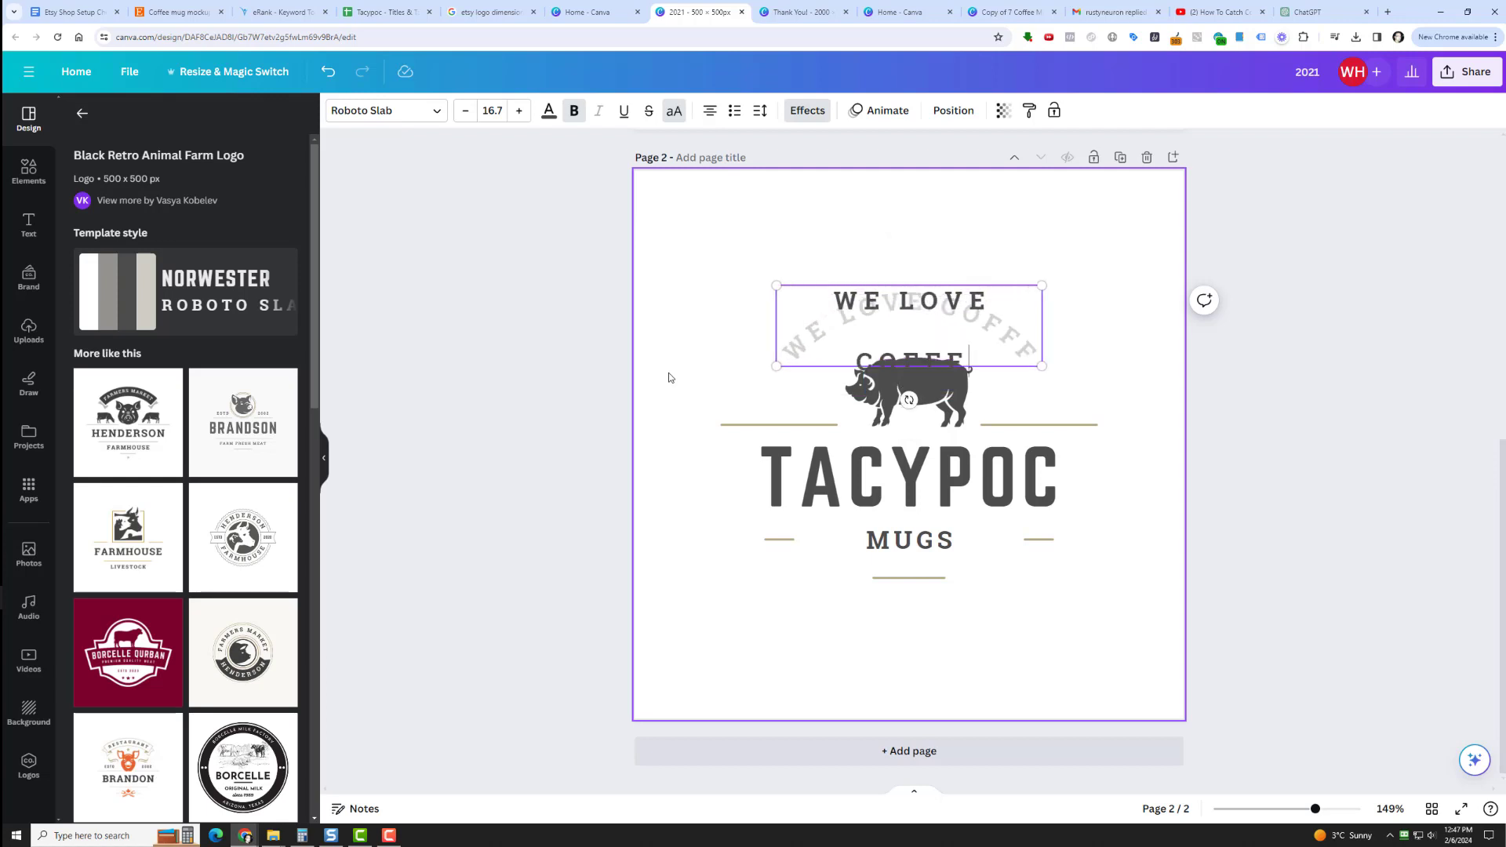
{"action": "type", "text": "E"}
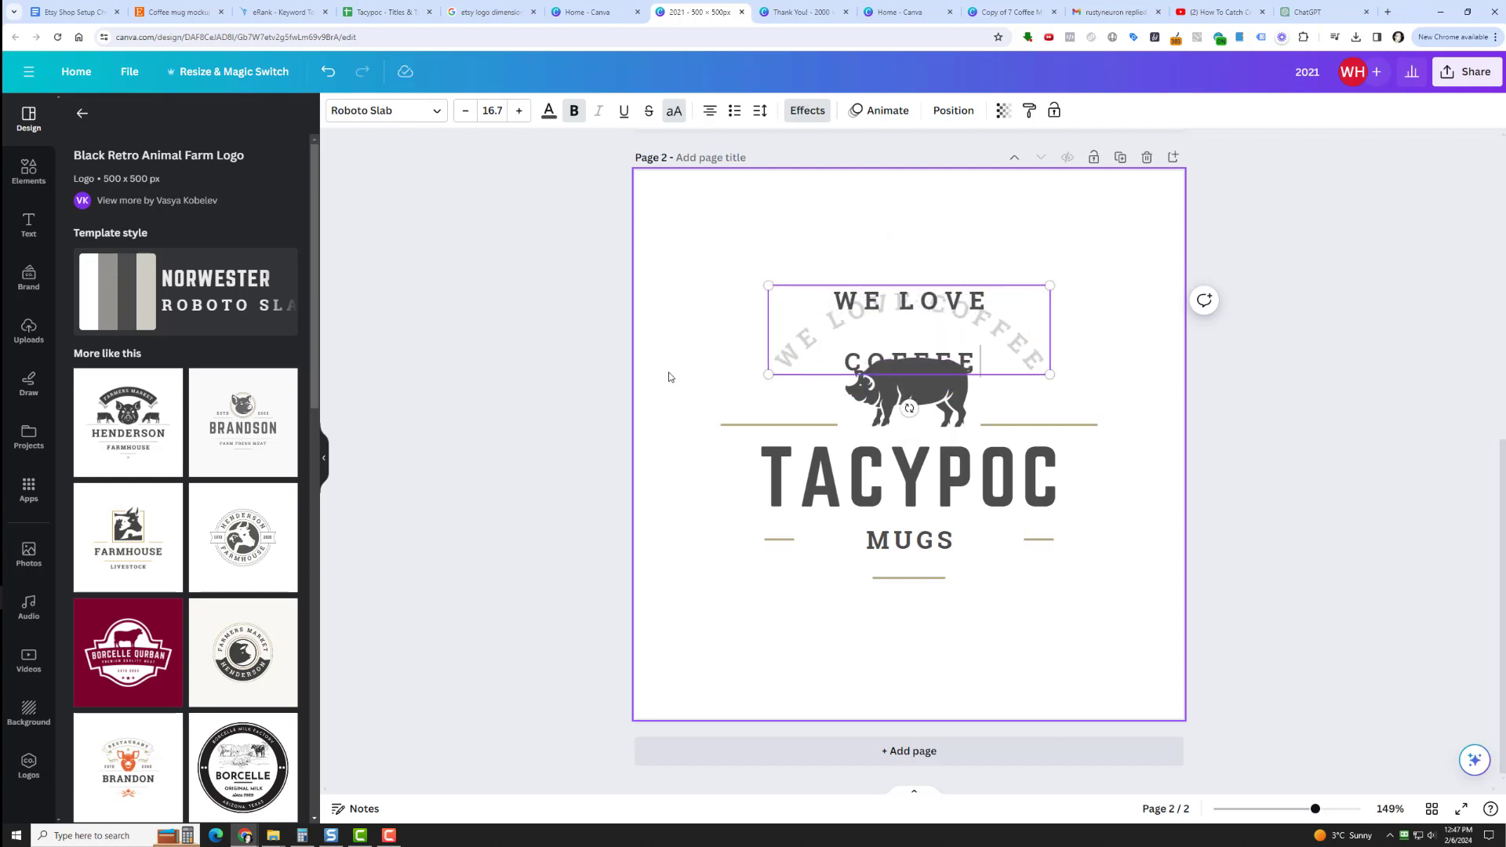
{"action": "type", "text": " MUGS"}
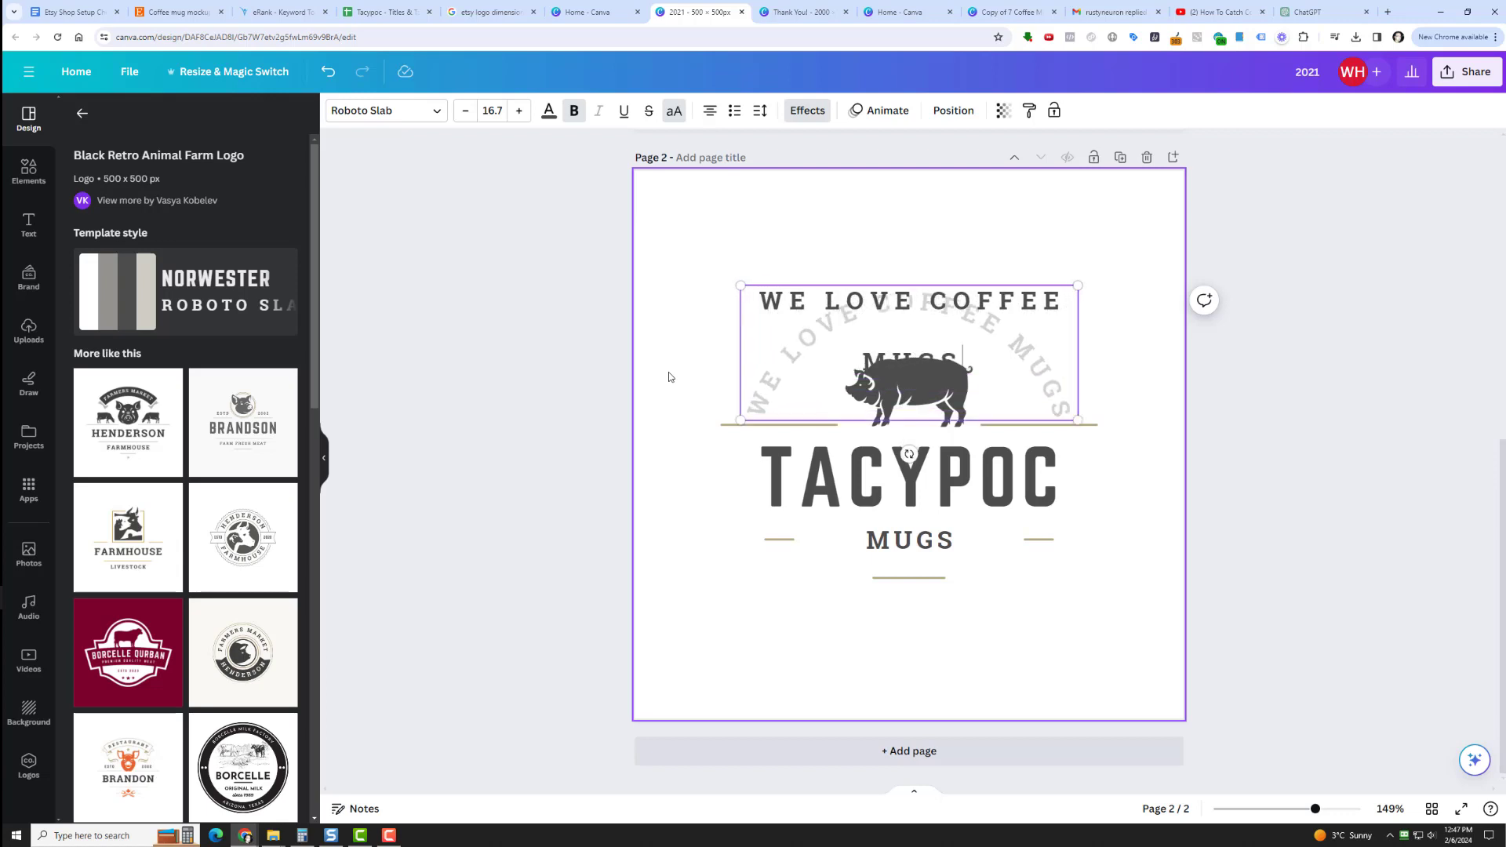
{"action": "left_click", "coordinate": [1287, 268]}
{"action": "left_click_drag", "start_coordinate": [933, 310], "coordinate": [934, 259]}
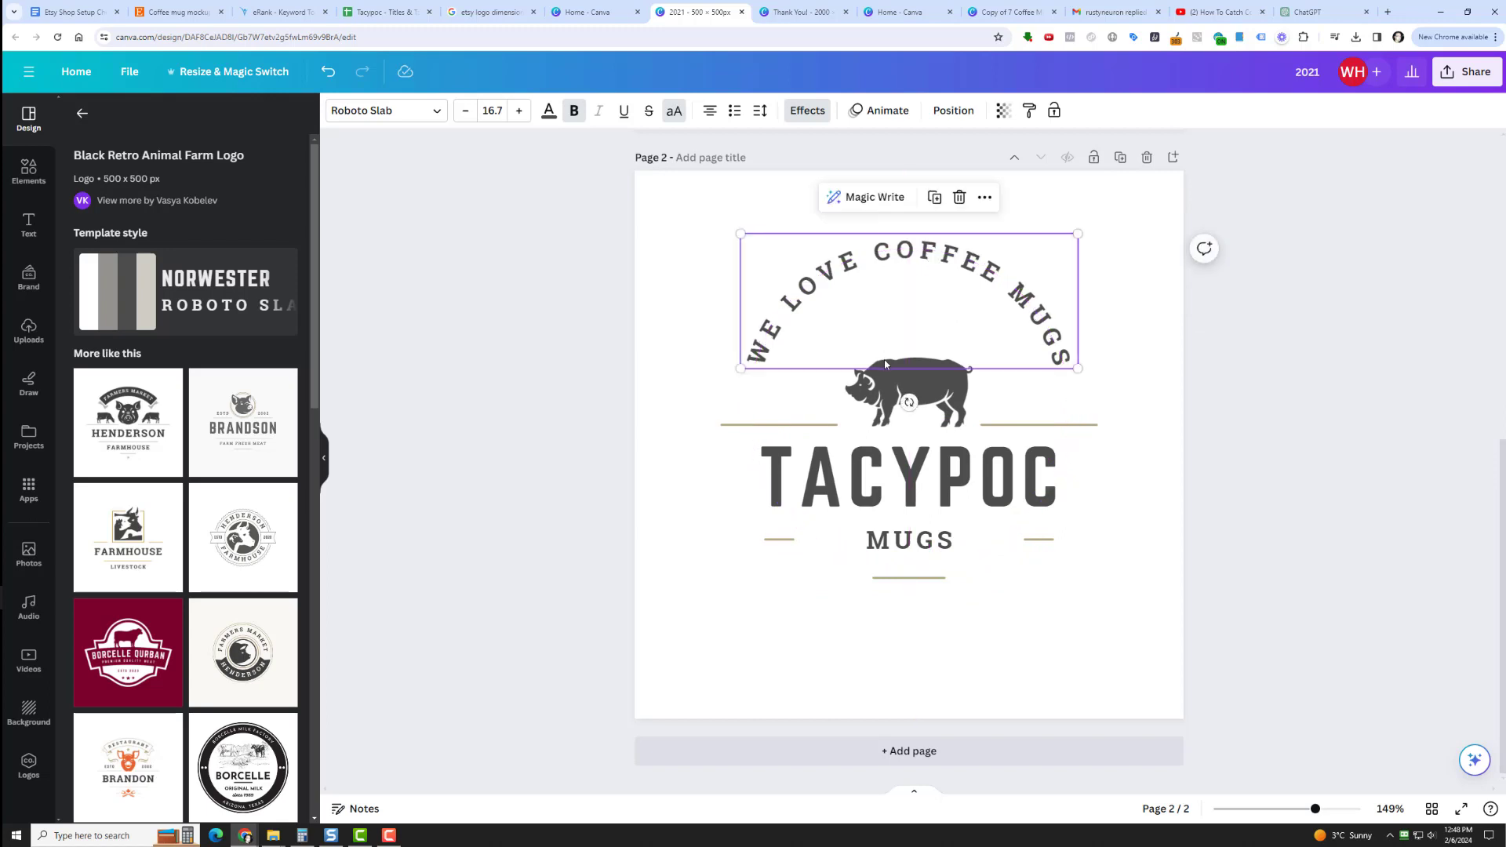
Delete the pig graphic from the second page and search the elements library for "coffee".
{"action": "left_click", "coordinate": [887, 374]}
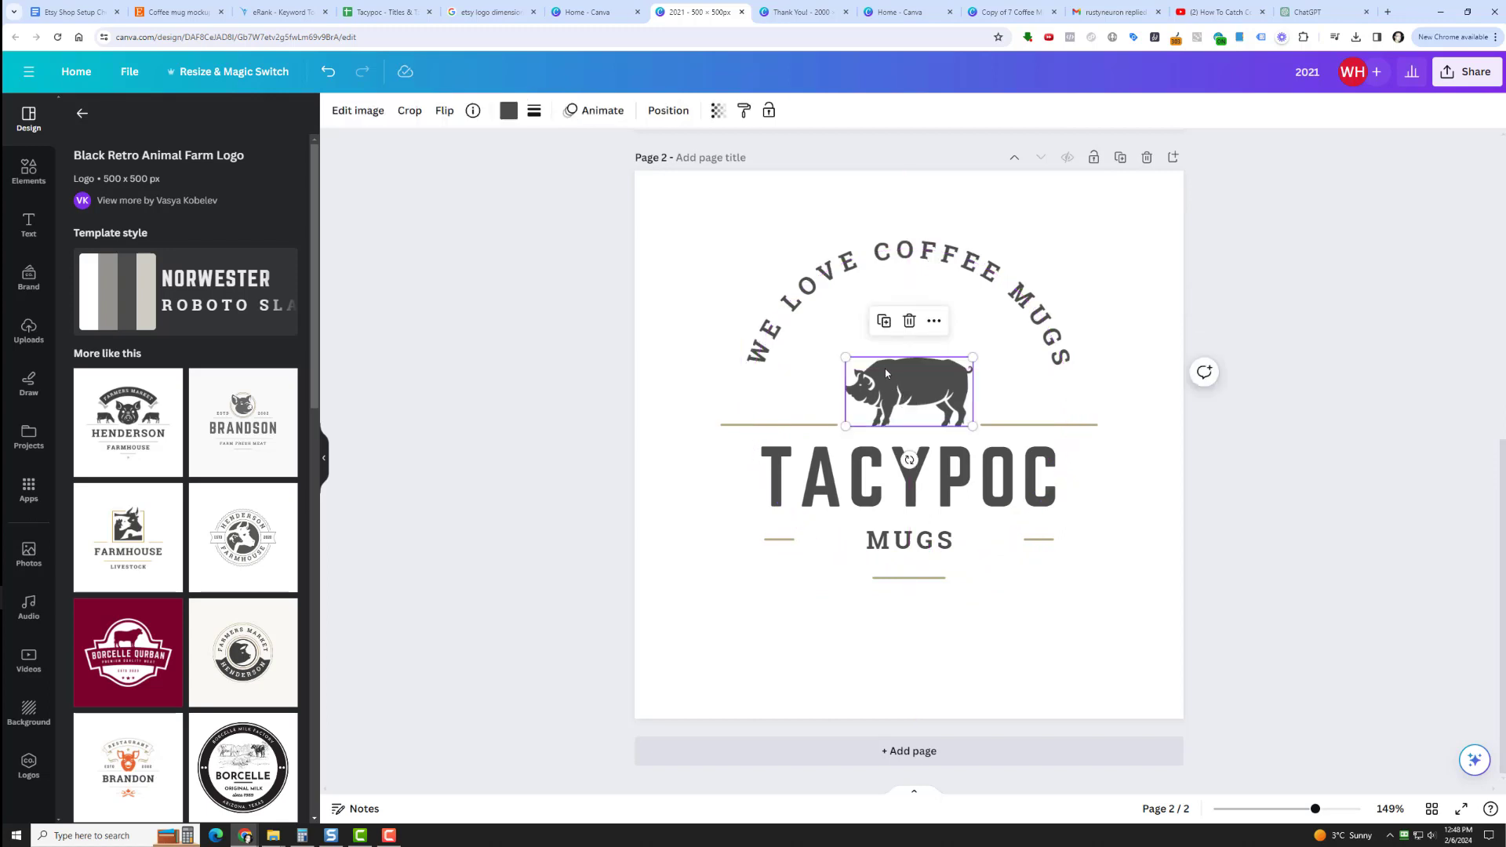
{"action": "left_click", "coordinate": [909, 321]}
{"action": "left_click", "coordinate": [29, 171]}
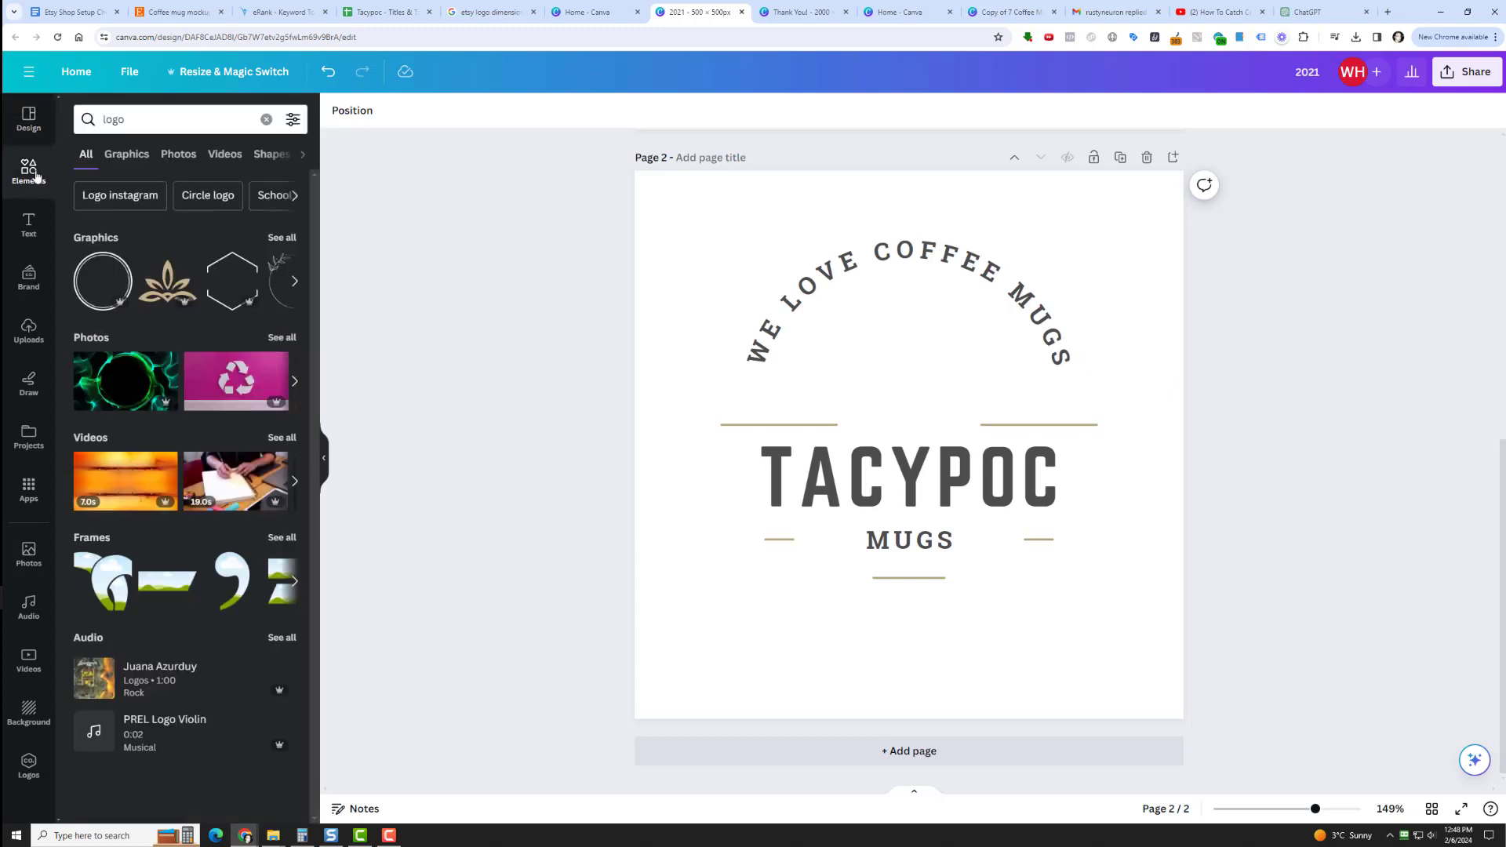
{"action": "left_click", "coordinate": [134, 130]}
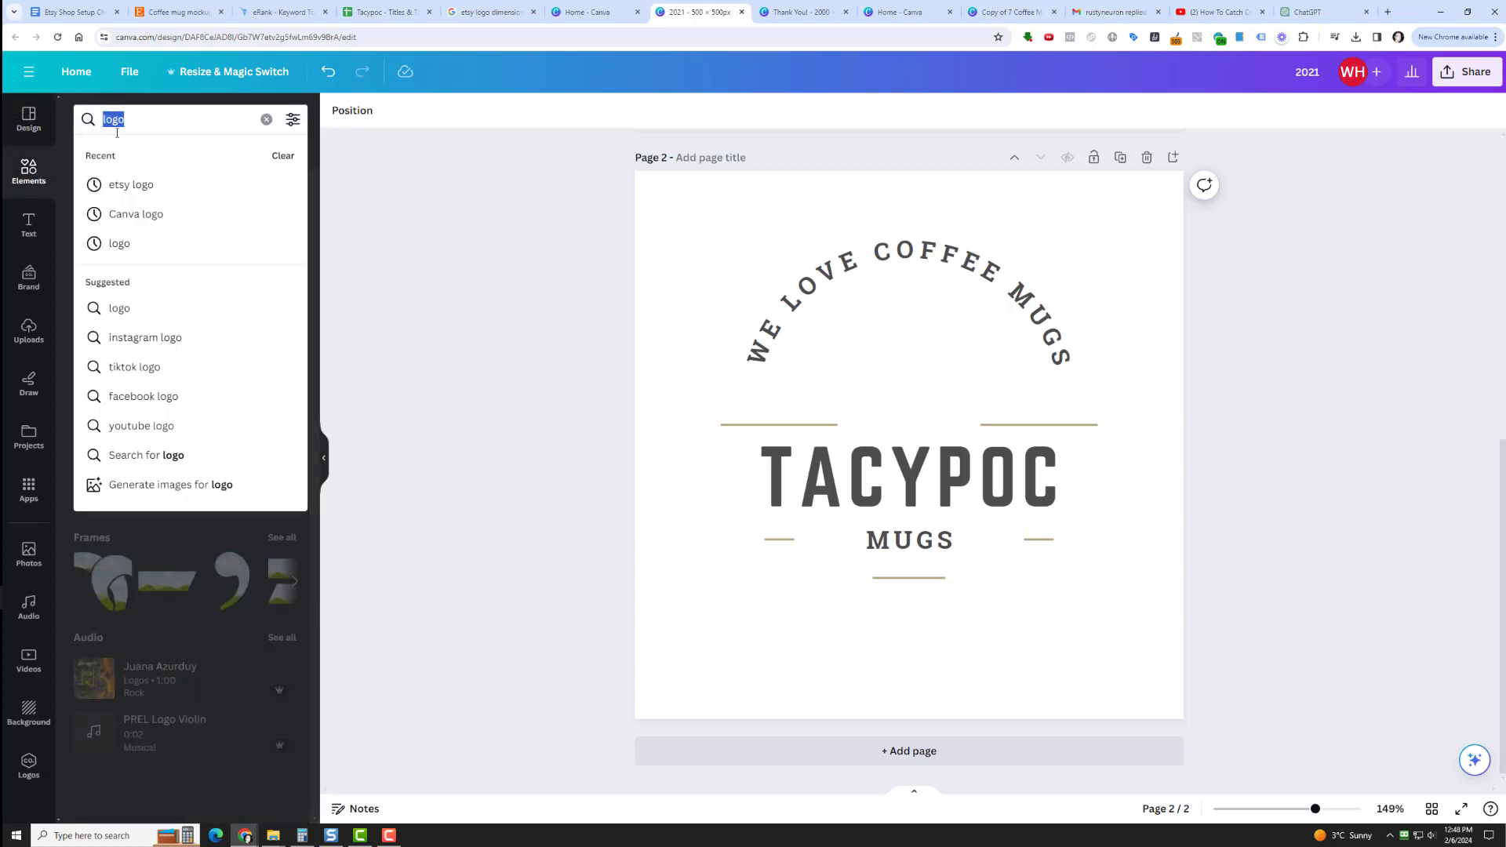
{"action": "type", "text": "coffee"}
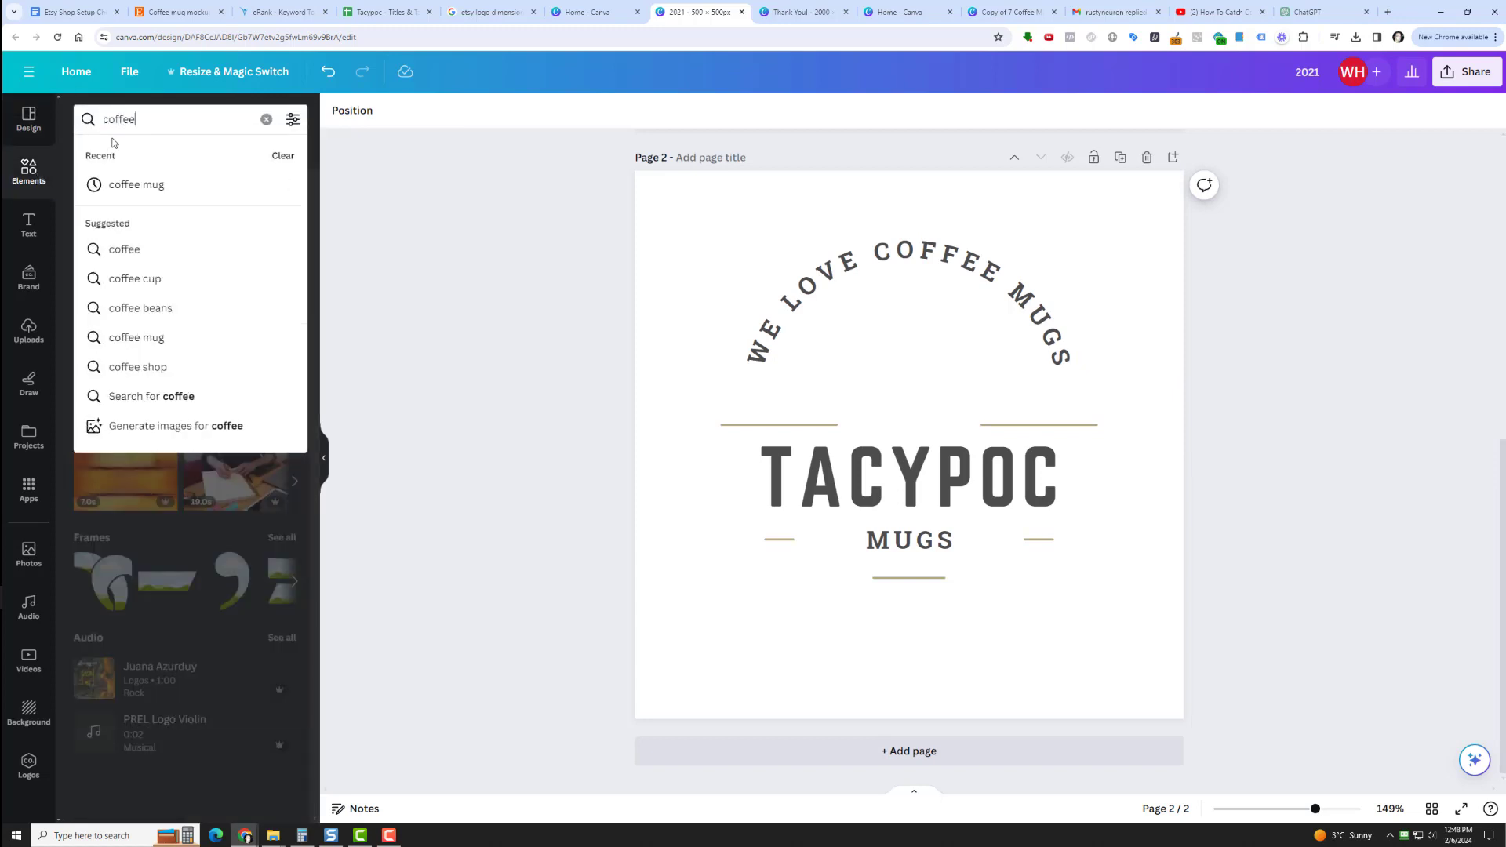
{"action": "key", "text": "Return"}
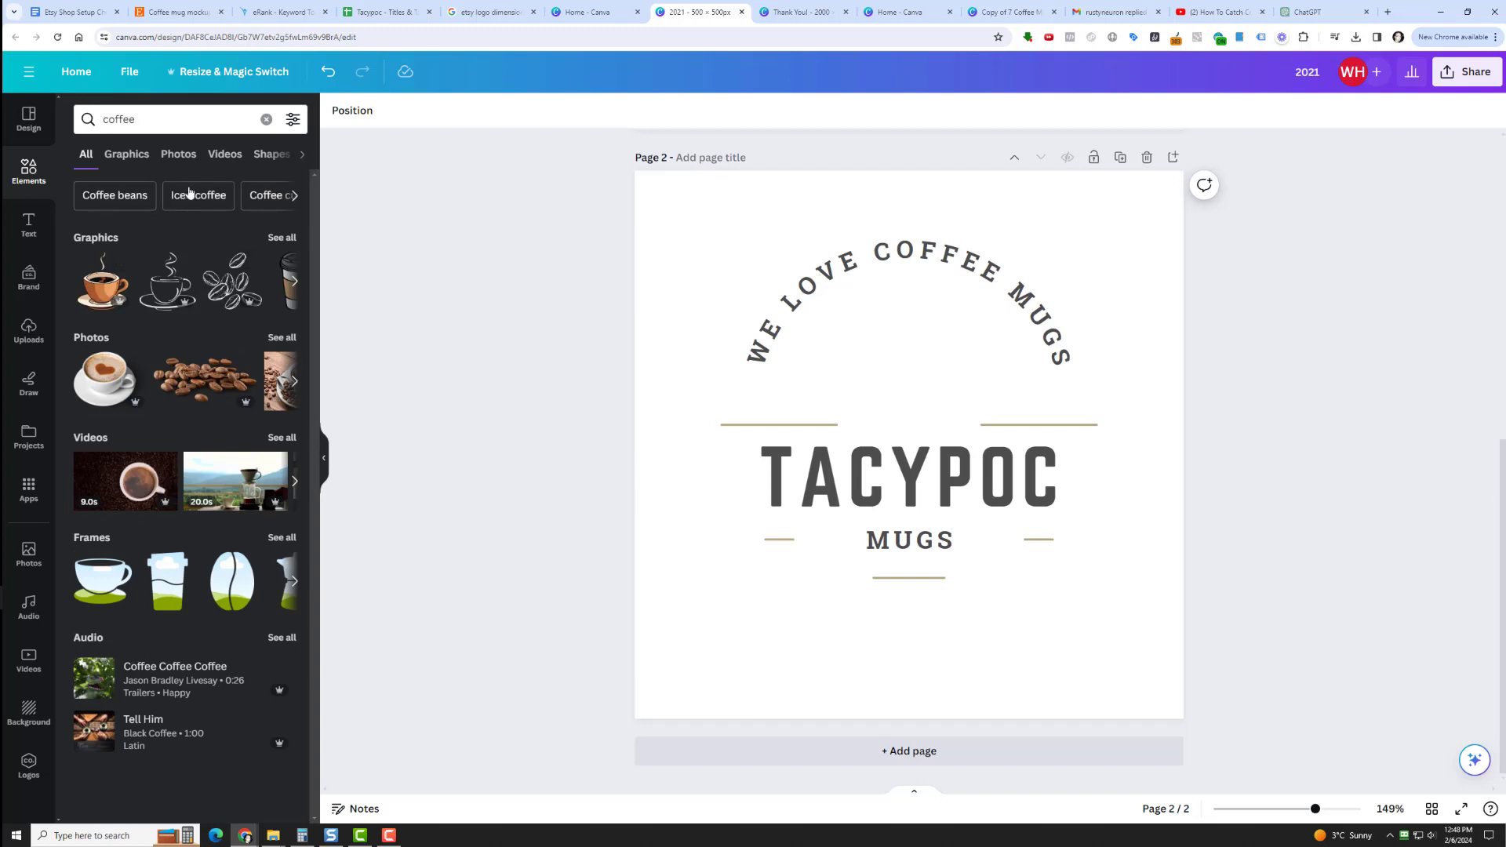
Restrict the coffee results to graphics and add the hand-drawn black outline steaming mug on a saucer to the second page.
{"action": "left_click", "coordinate": [132, 158]}
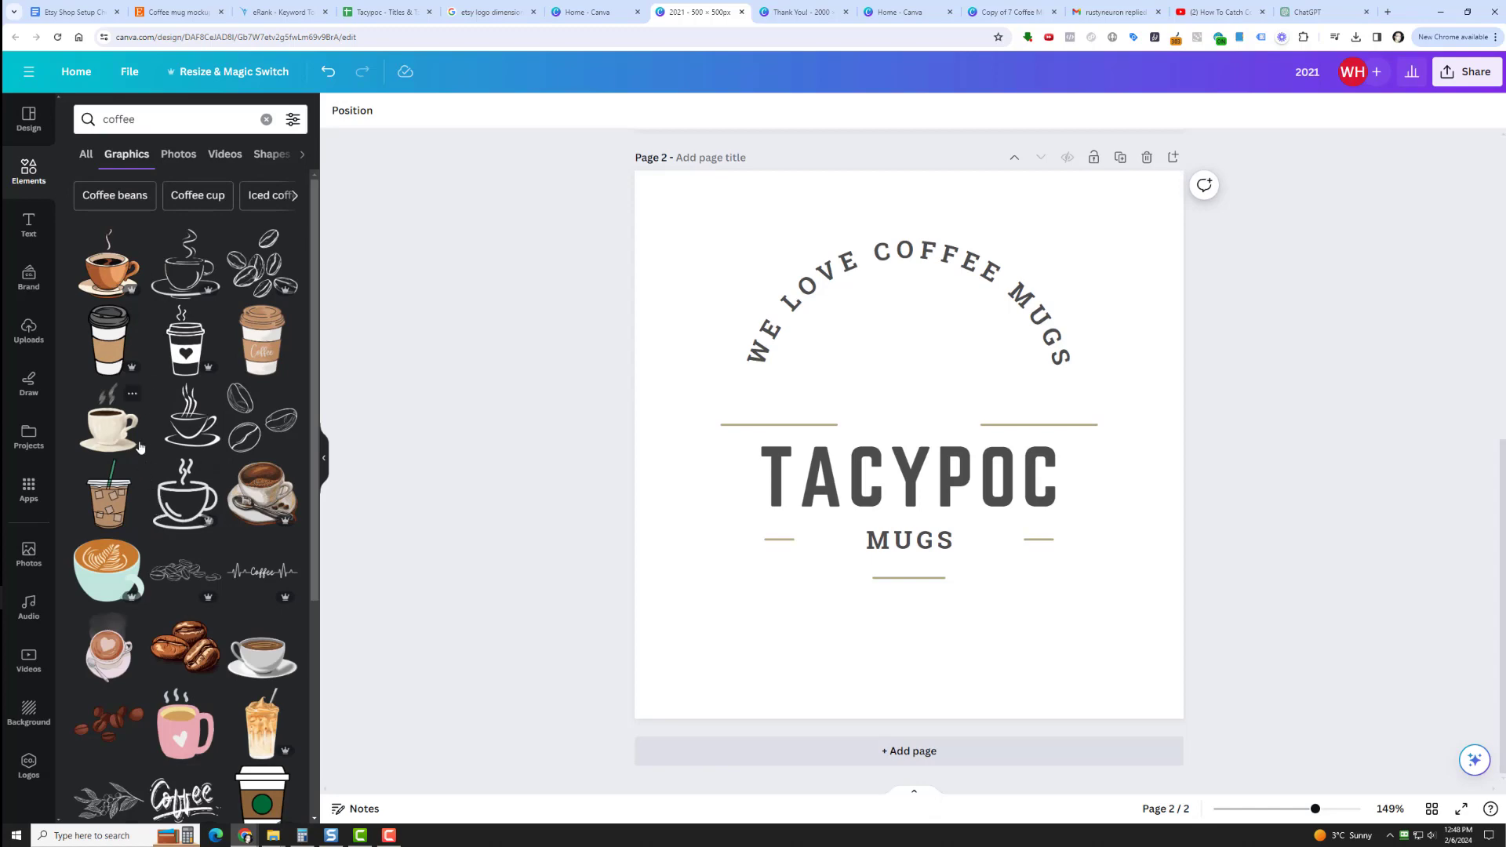
{"action": "scroll", "coordinate": [135, 429], "scroll_direction": "down", "scroll_amount": 7}
{"action": "scroll", "coordinate": [149, 432], "scroll_direction": "down", "scroll_amount": 5}
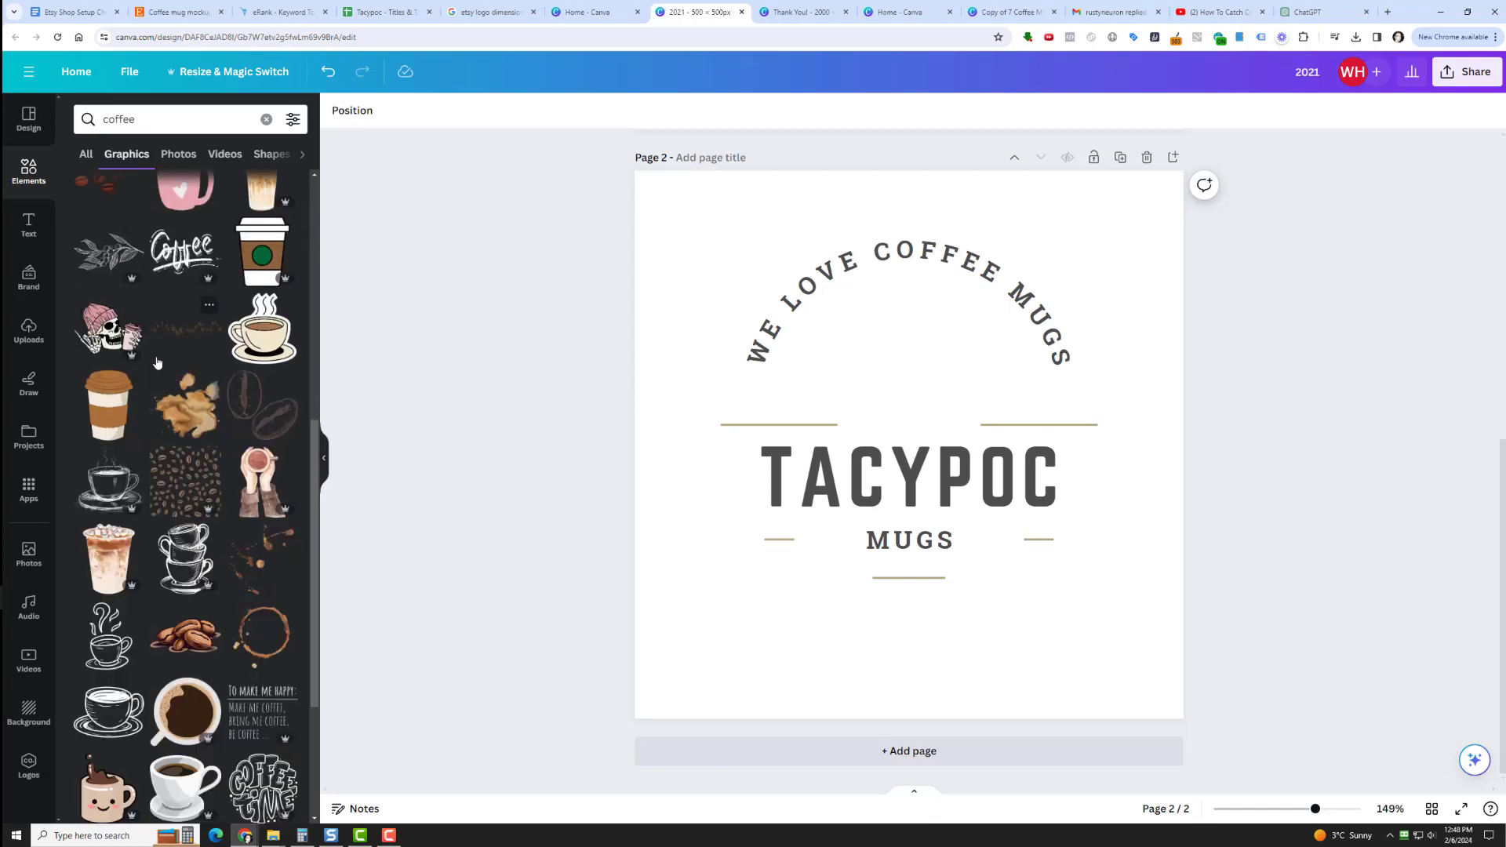
{"action": "scroll", "coordinate": [168, 432], "scroll_direction": "down", "scroll_amount": 5}
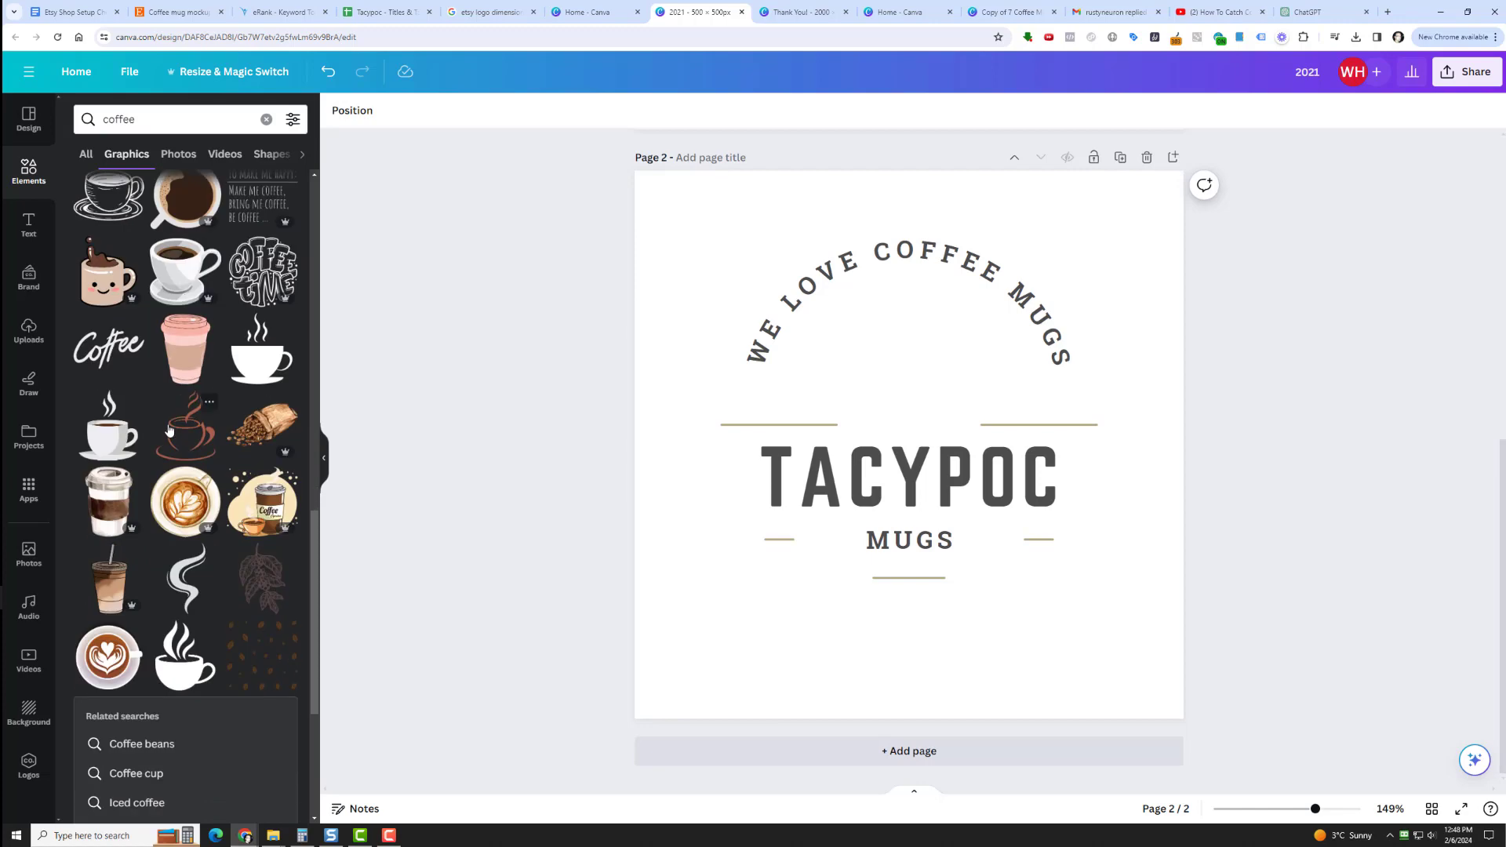
{"action": "scroll", "coordinate": [169, 402], "scroll_direction": "down", "scroll_amount": 5}
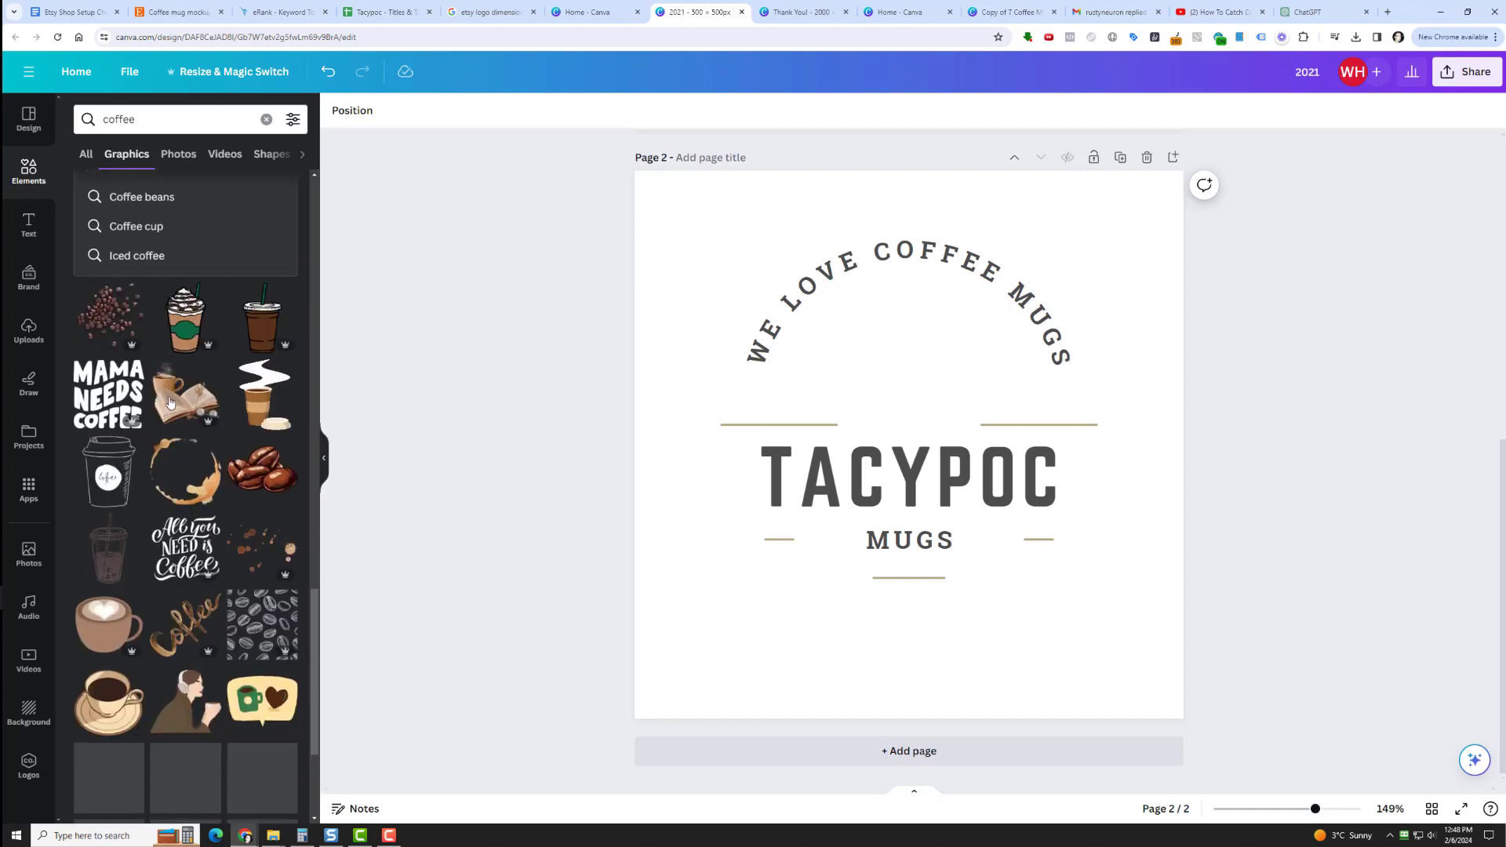
{"action": "scroll", "coordinate": [211, 538], "scroll_direction": "down", "scroll_amount": 2}
{"action": "scroll", "coordinate": [212, 538], "scroll_direction": "down", "scroll_amount": 3}
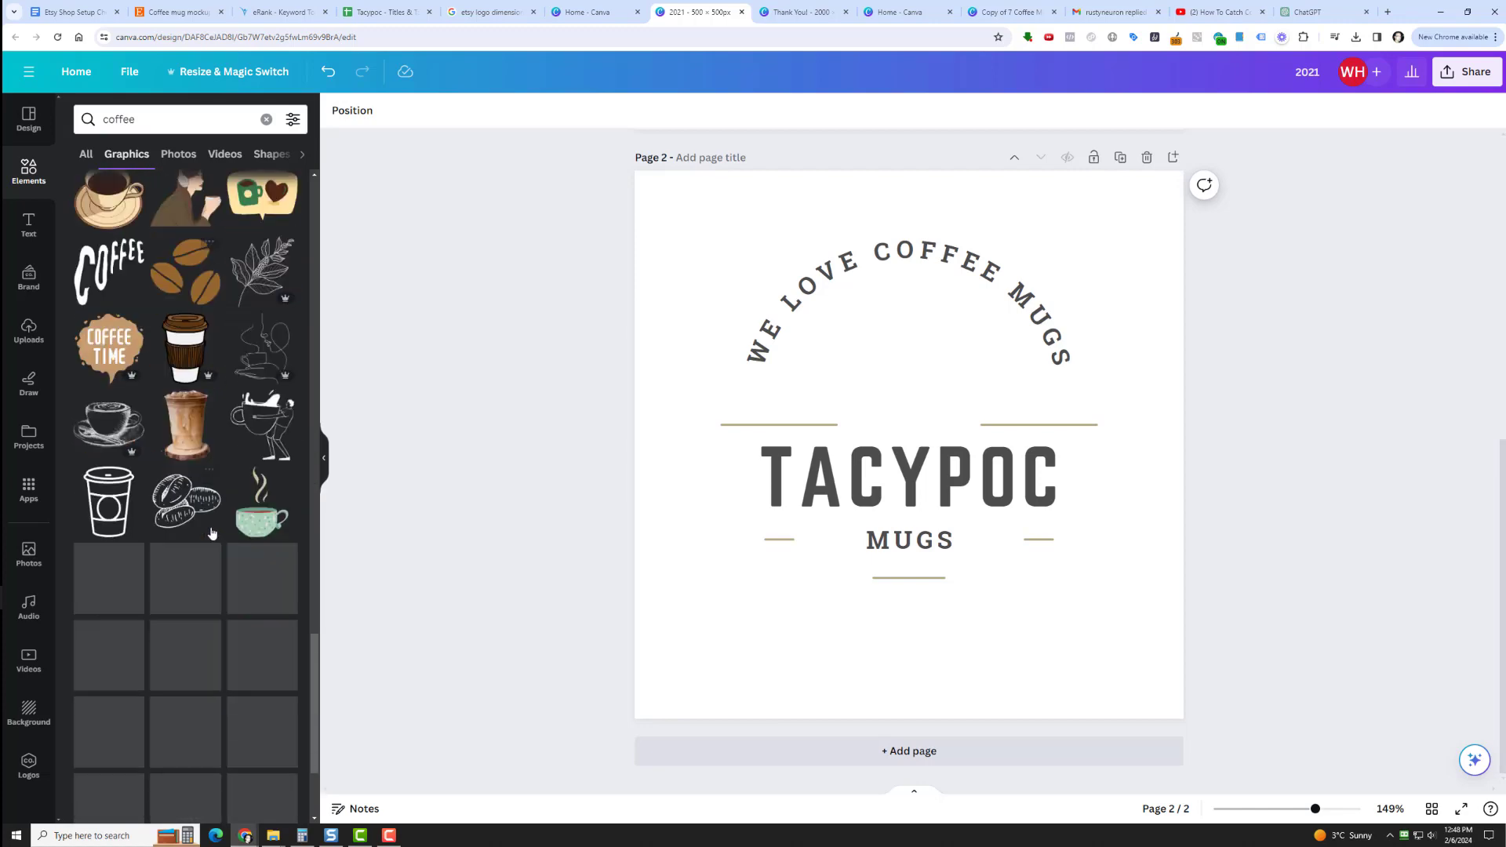
{"action": "scroll", "coordinate": [212, 534], "scroll_direction": "down", "scroll_amount": 2}
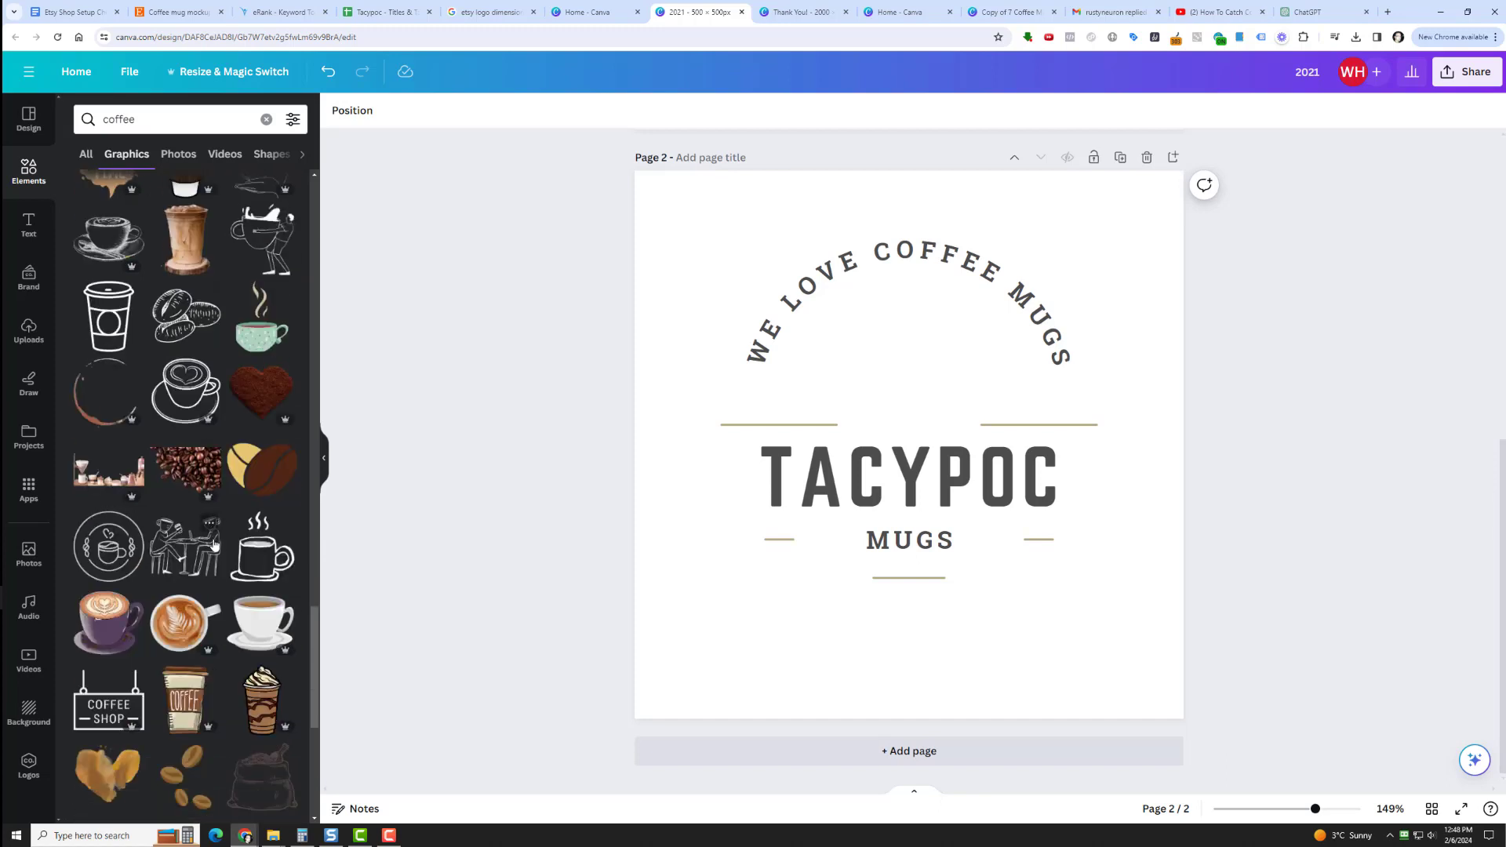
{"action": "left_click", "coordinate": [251, 563]}
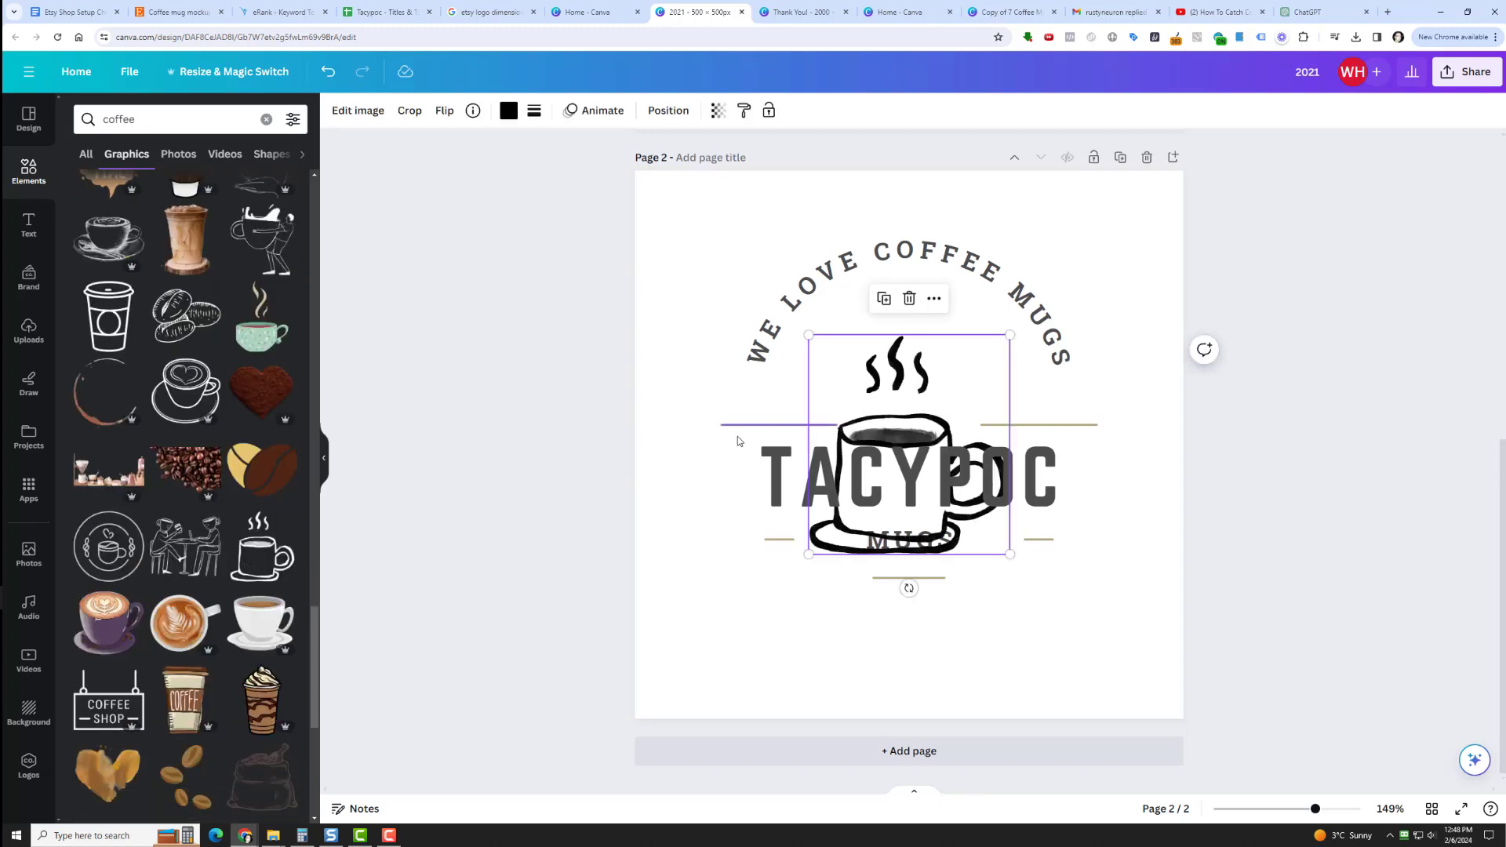
Shrink the mug graphic to about 129 × 140 px and place it under the arched text, just above TACYPOC.
{"action": "left_click_drag", "start_coordinate": [811, 332], "coordinate": [838, 353]}
{"action": "left_click_drag", "start_coordinate": [898, 399], "coordinate": [880, 292]}
{"action": "mouse_move", "coordinate": [910, 357]}
{"action": "left_mouse_down"}
{"action": "mouse_move", "coordinate": [883, 351]}
{"action": "mouse_move", "coordinate": [900, 351]}
{"action": "left_mouse_up"}
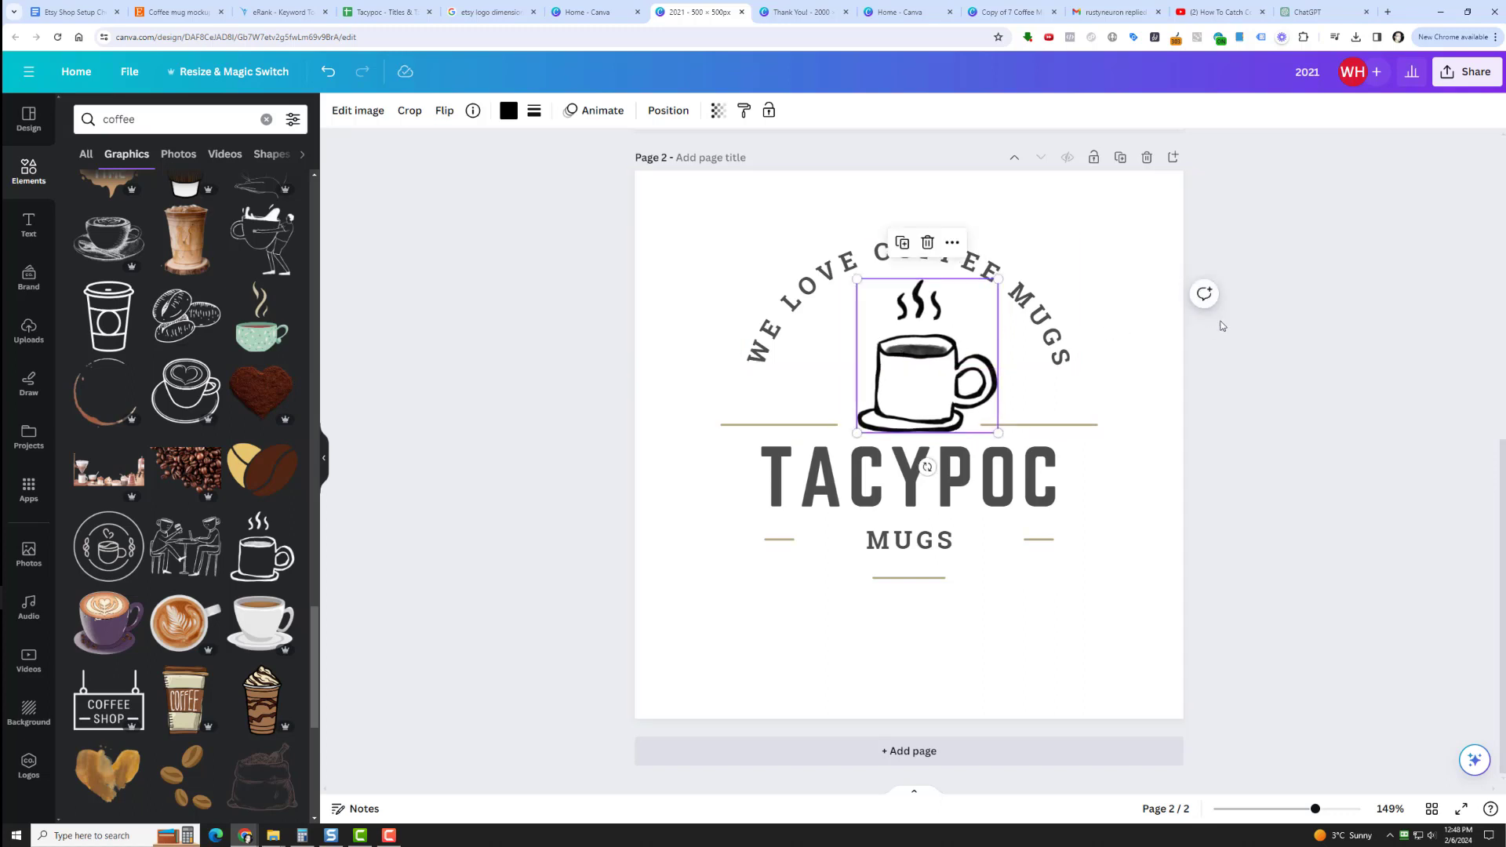
Center the mug graphic horizontally on the page and nudge it slightly to the right.
{"action": "left_click", "coordinate": [1184, 374]}
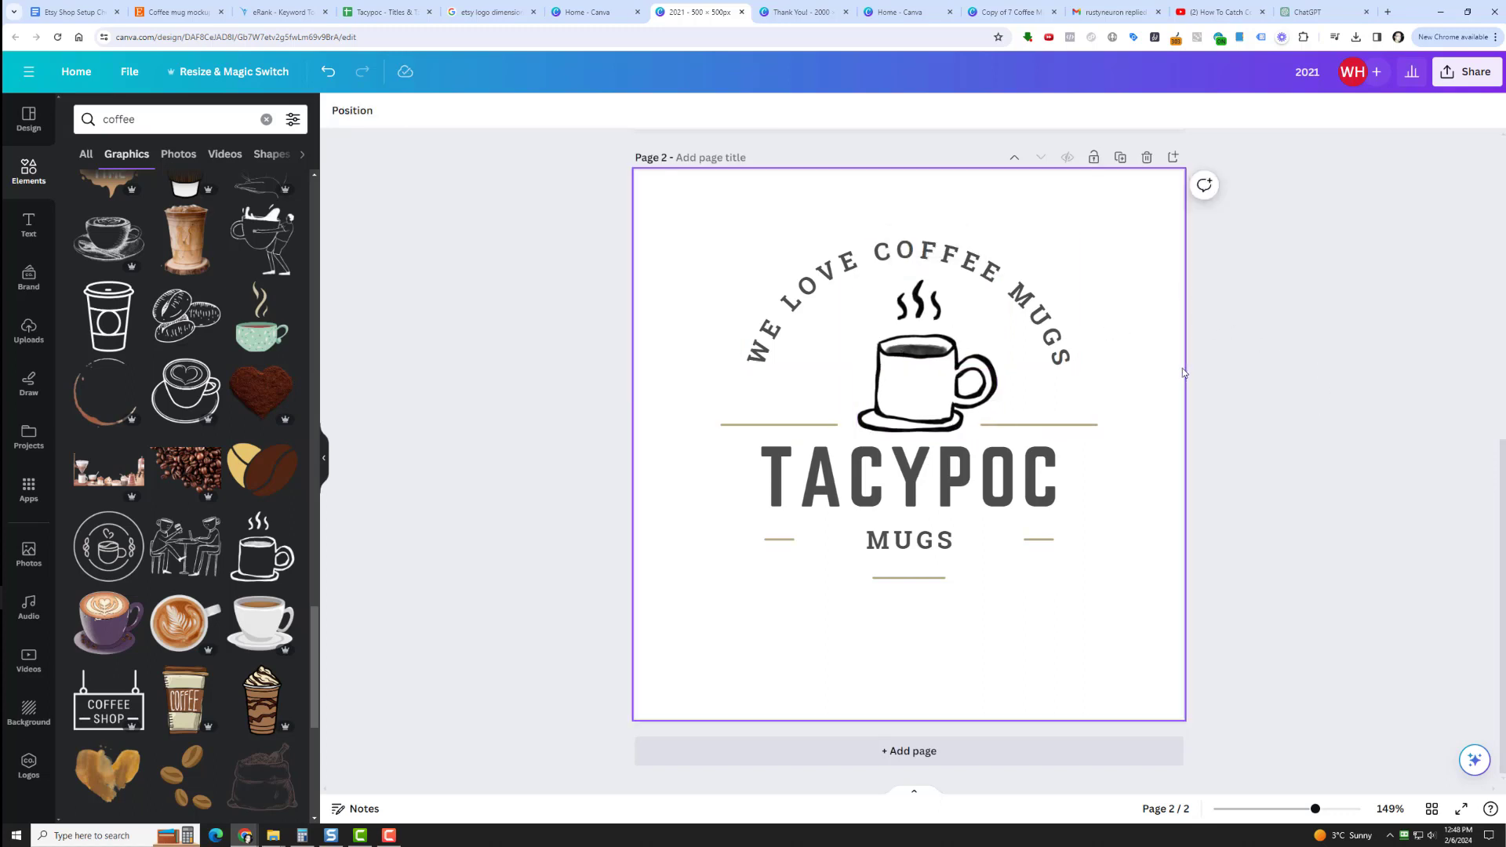
{"action": "left_click", "coordinate": [916, 386]}
{"action": "left_click", "coordinate": [663, 110]}
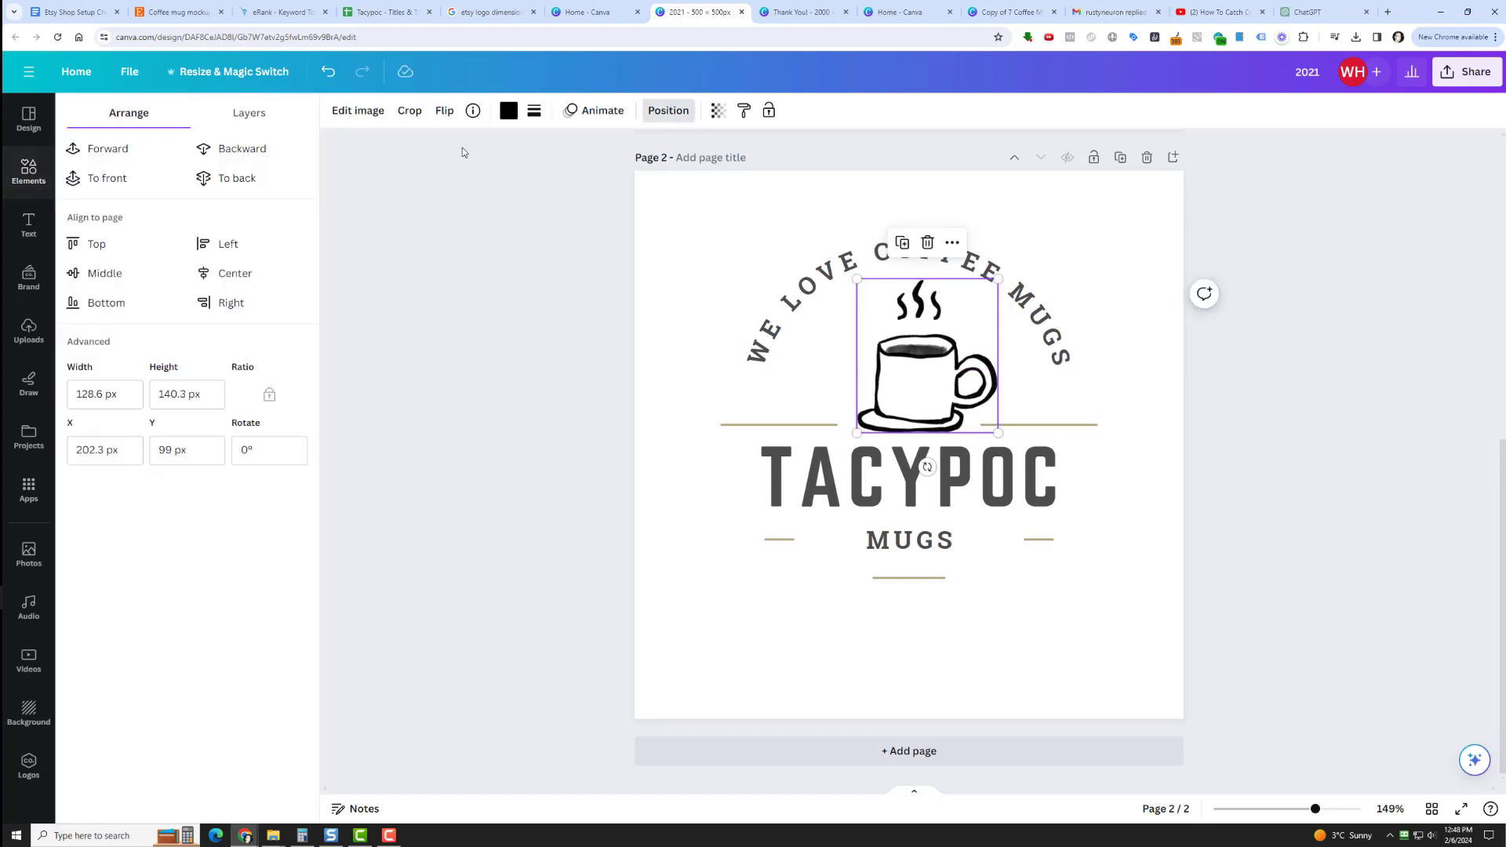
{"action": "left_click", "coordinate": [234, 274]}
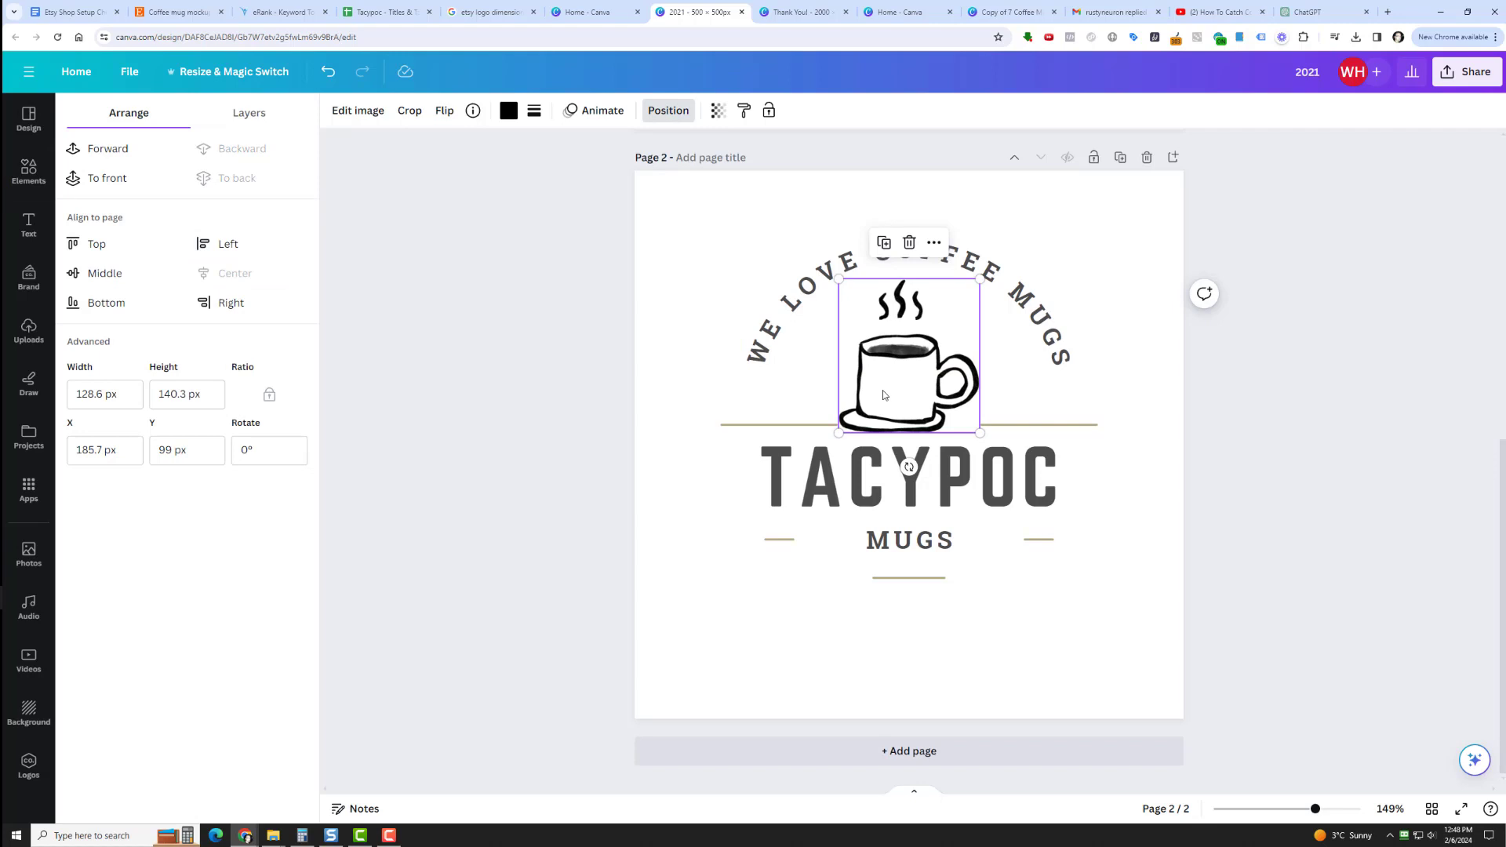
{"action": "left_click", "coordinate": [931, 371]}
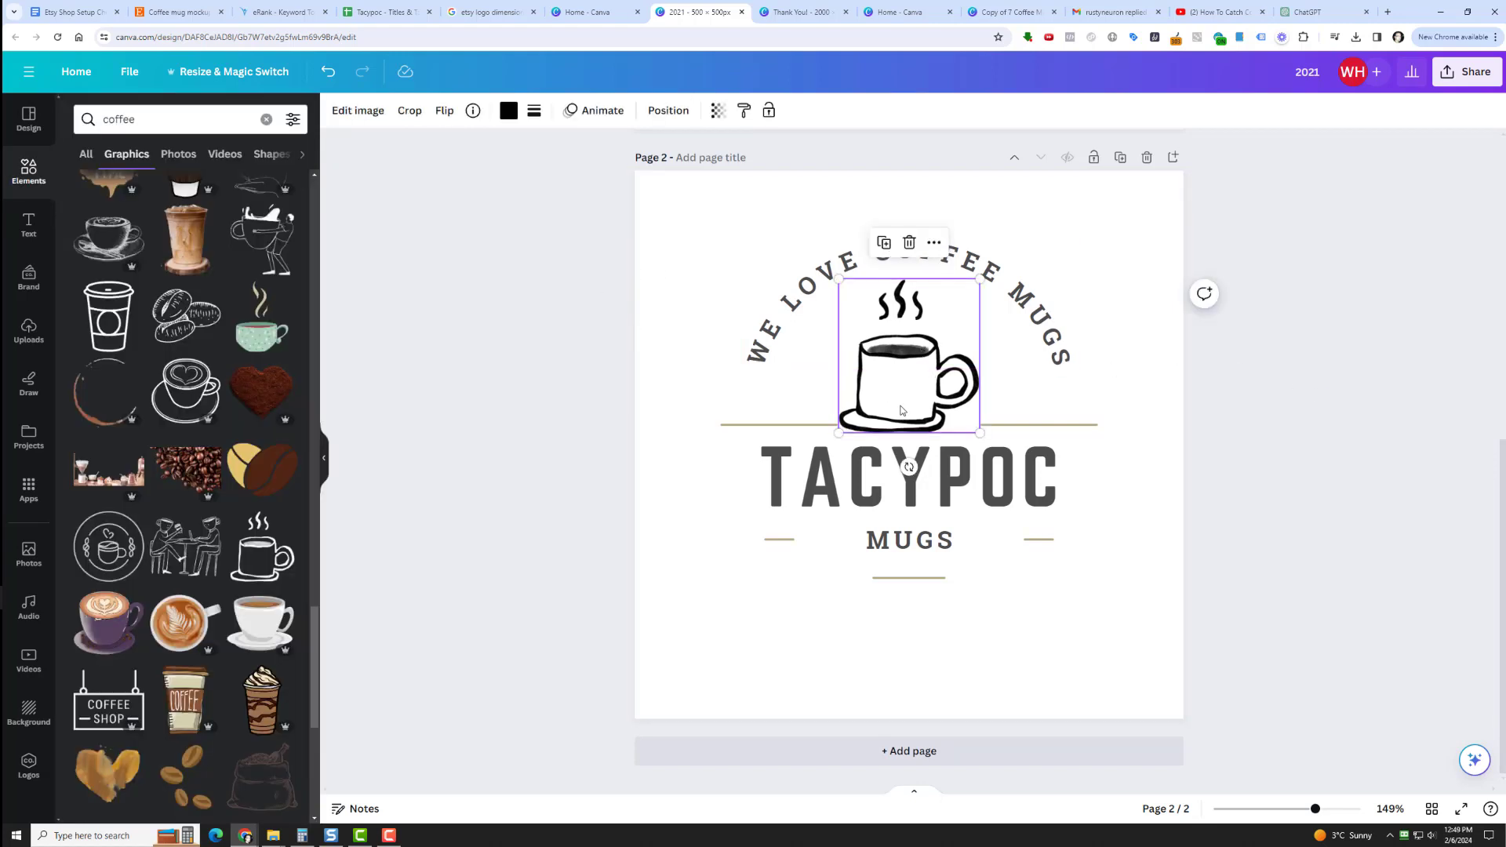
{"action": "left_click_drag", "start_coordinate": [901, 410], "coordinate": [910, 411]}
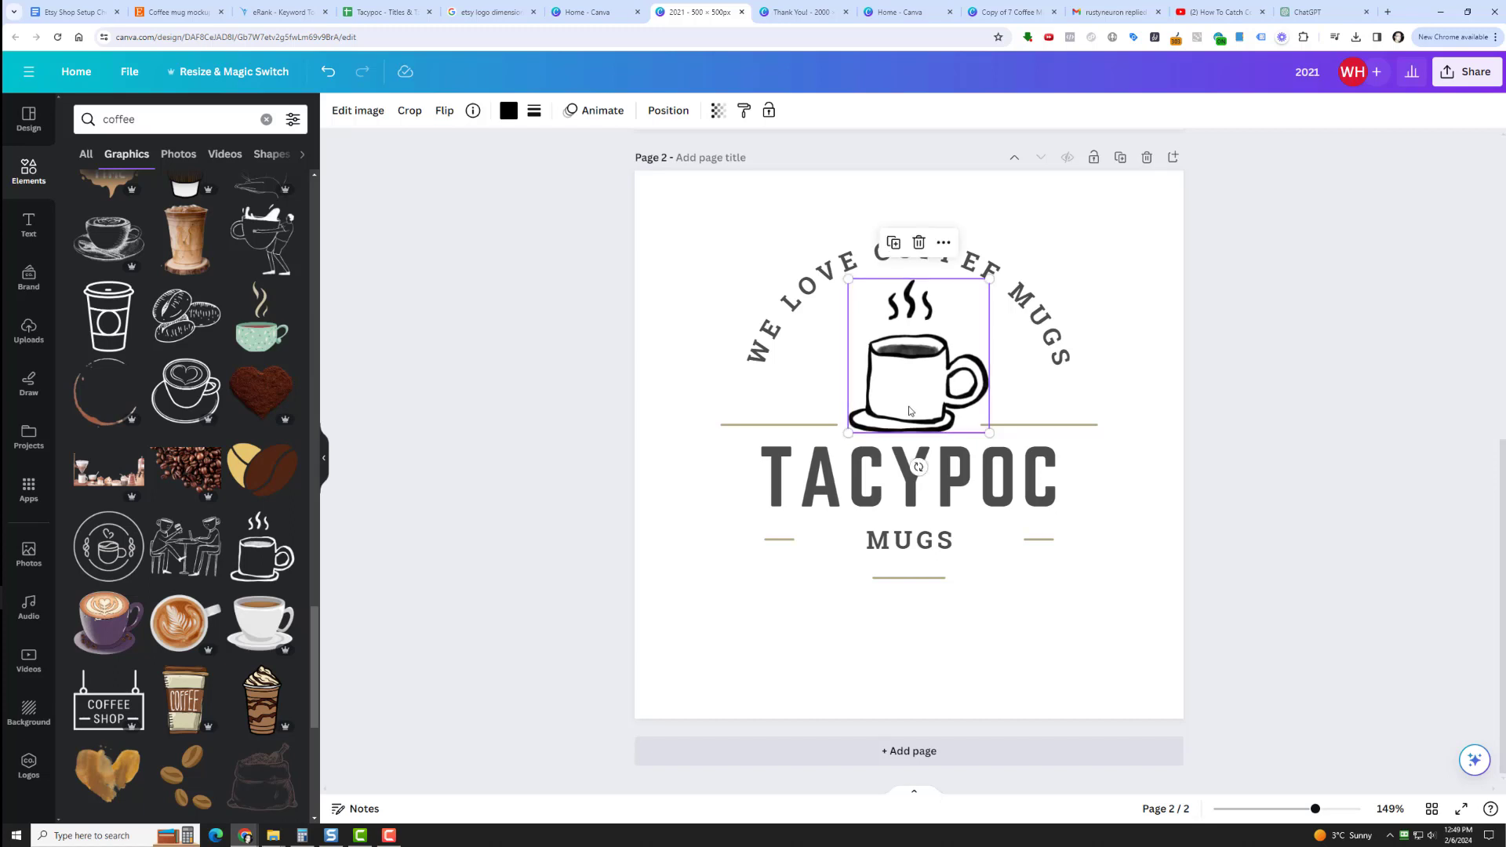
{"action": "left_click", "coordinate": [1261, 397]}
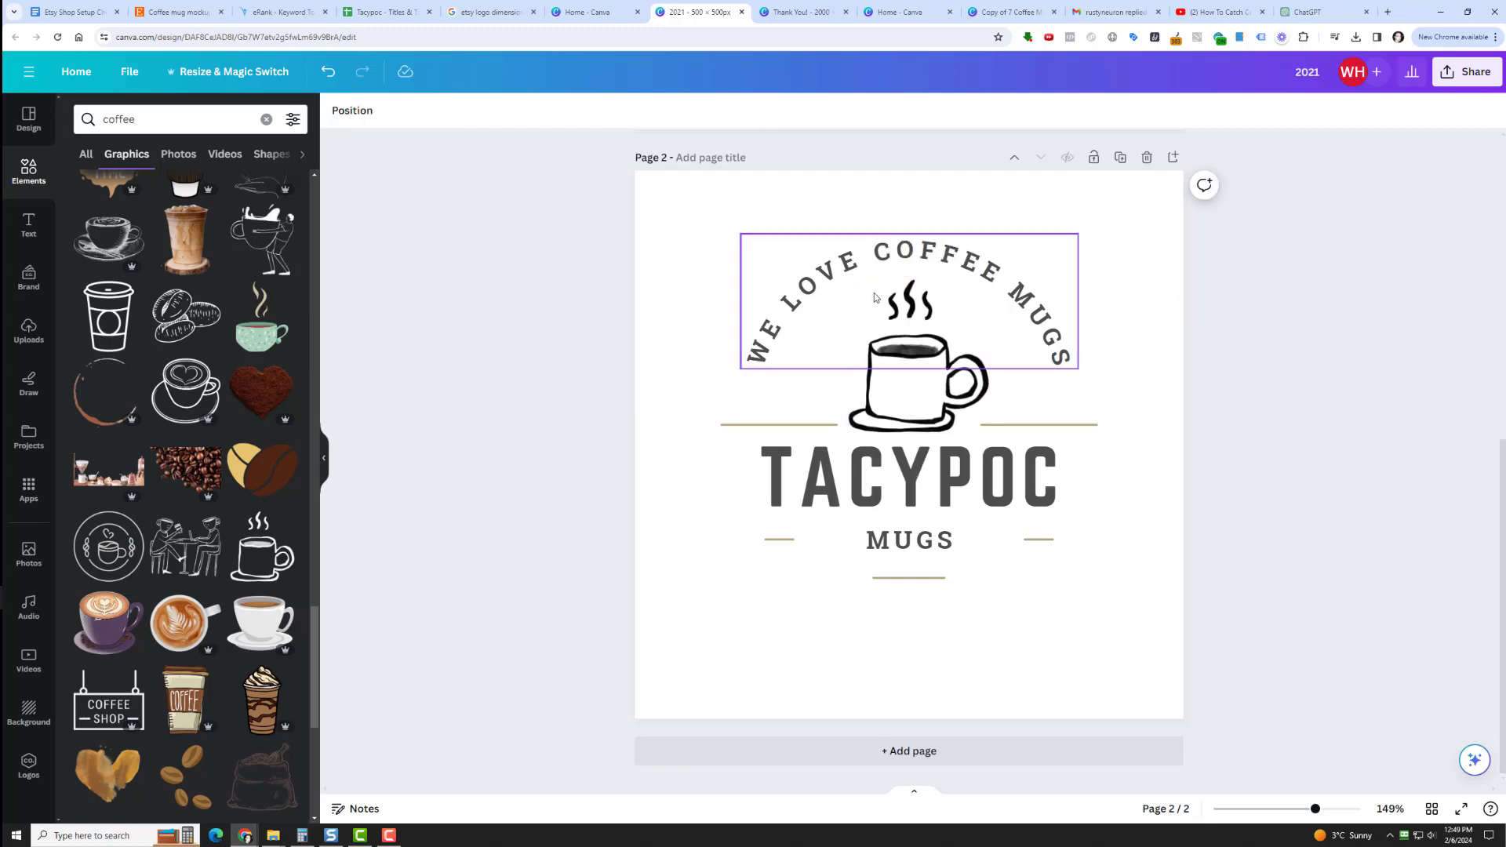
Select every logo element on the second page, from the TACYPOC layer through the MUGS layer, and group them.
{"action": "left_click", "coordinate": [352, 122]}
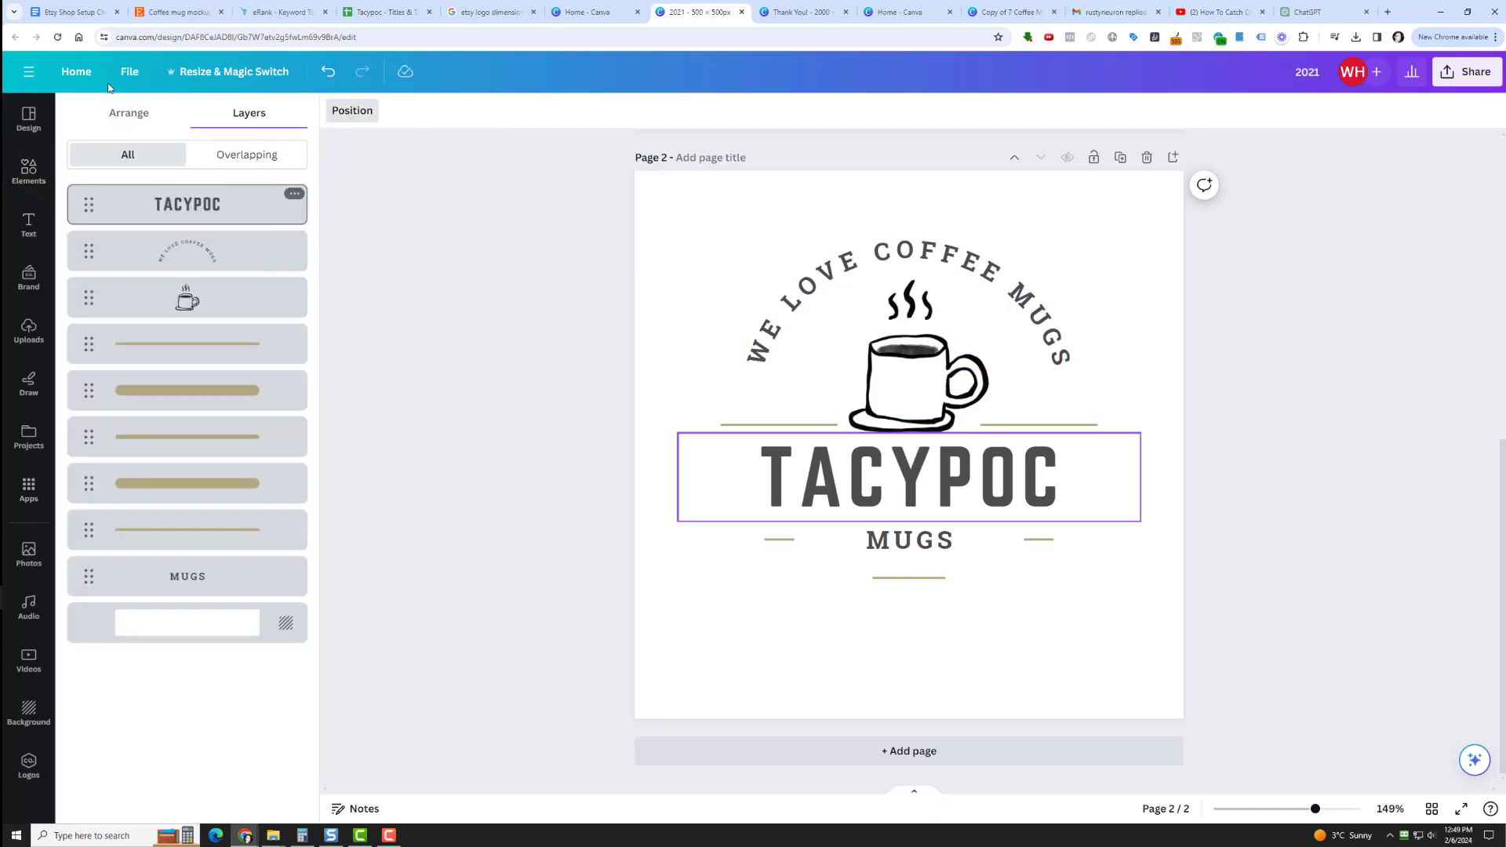
{"action": "left_click", "coordinate": [180, 206]}
{"action": "left_click", "coordinate": [191, 575], "text": "shift"}
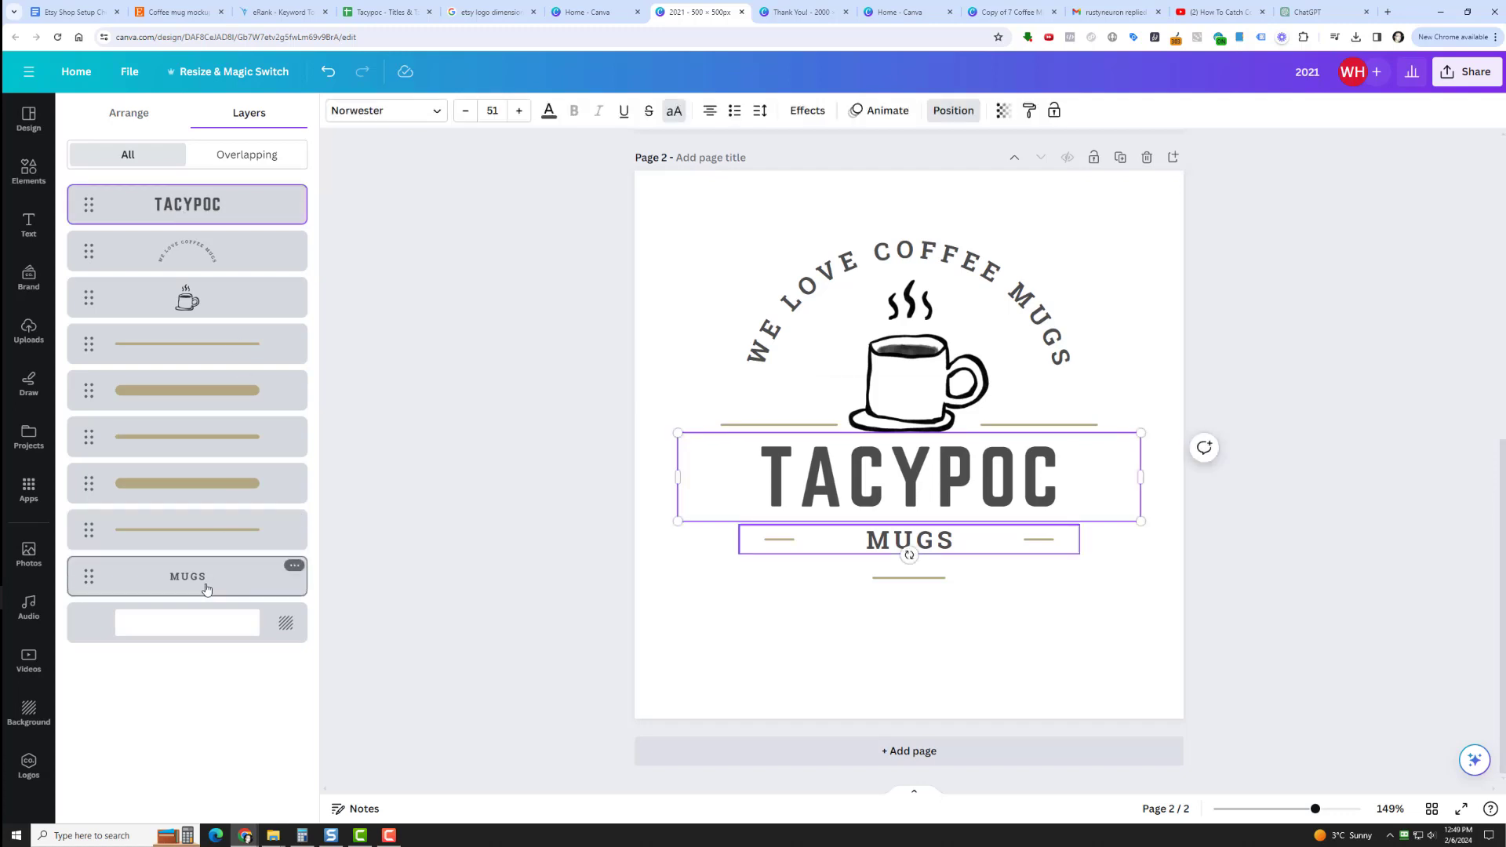
{"action": "left_click", "coordinate": [215, 427], "text": "shift"}
{"action": "left_click", "coordinate": [915, 206]}
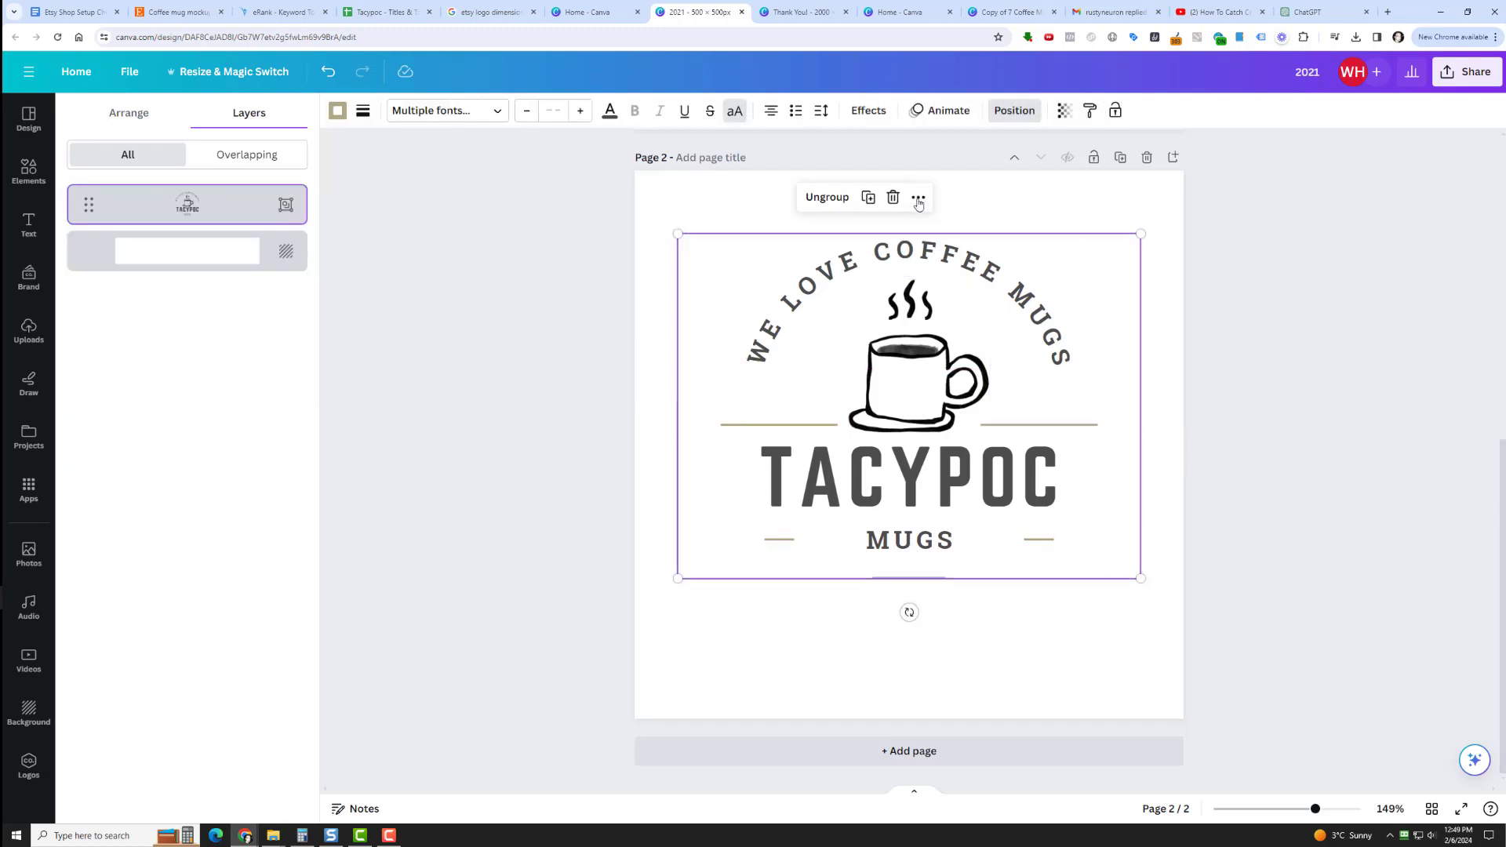
Enlarge the grouped logo on the second page to the full 500 px page width and align it to the page's vertical middle.
{"action": "left_click_drag", "start_coordinate": [679, 235], "coordinate": [635, 202]}
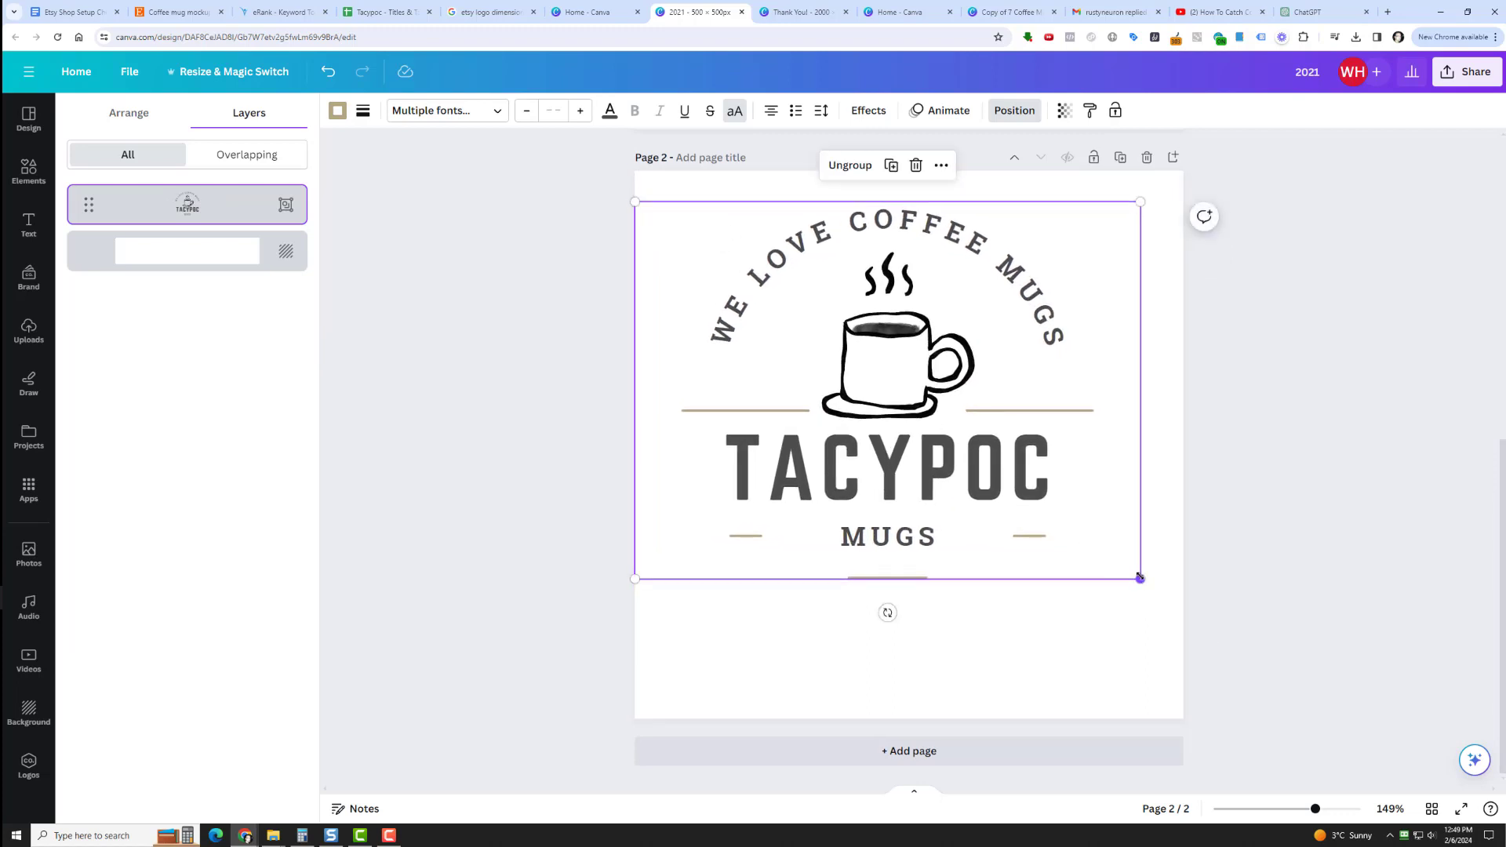
{"action": "left_click_drag", "start_coordinate": [1140, 577], "coordinate": [1183, 611]}
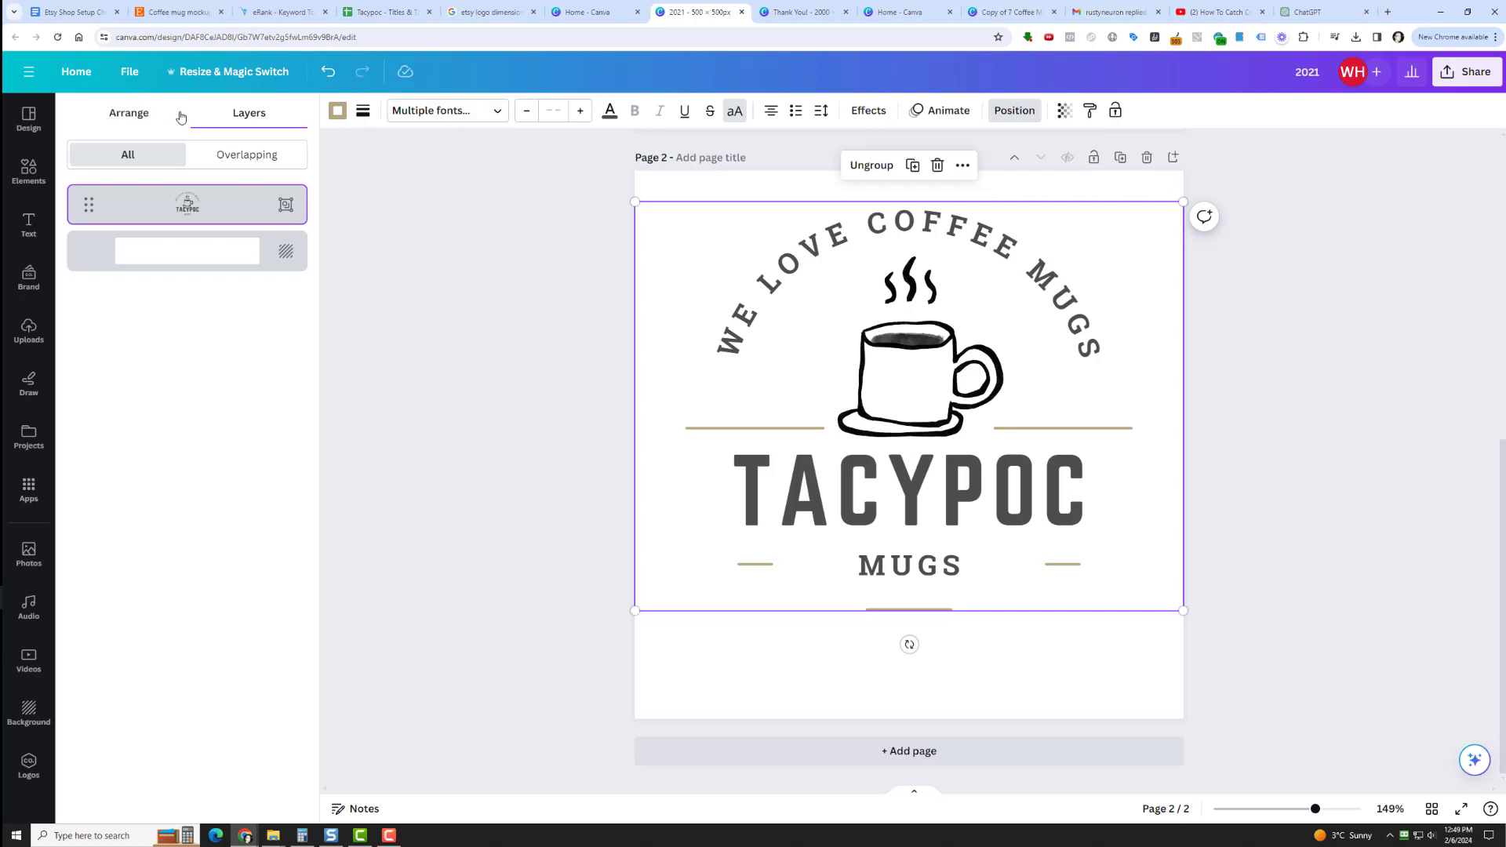
{"action": "left_click", "coordinate": [130, 115]}
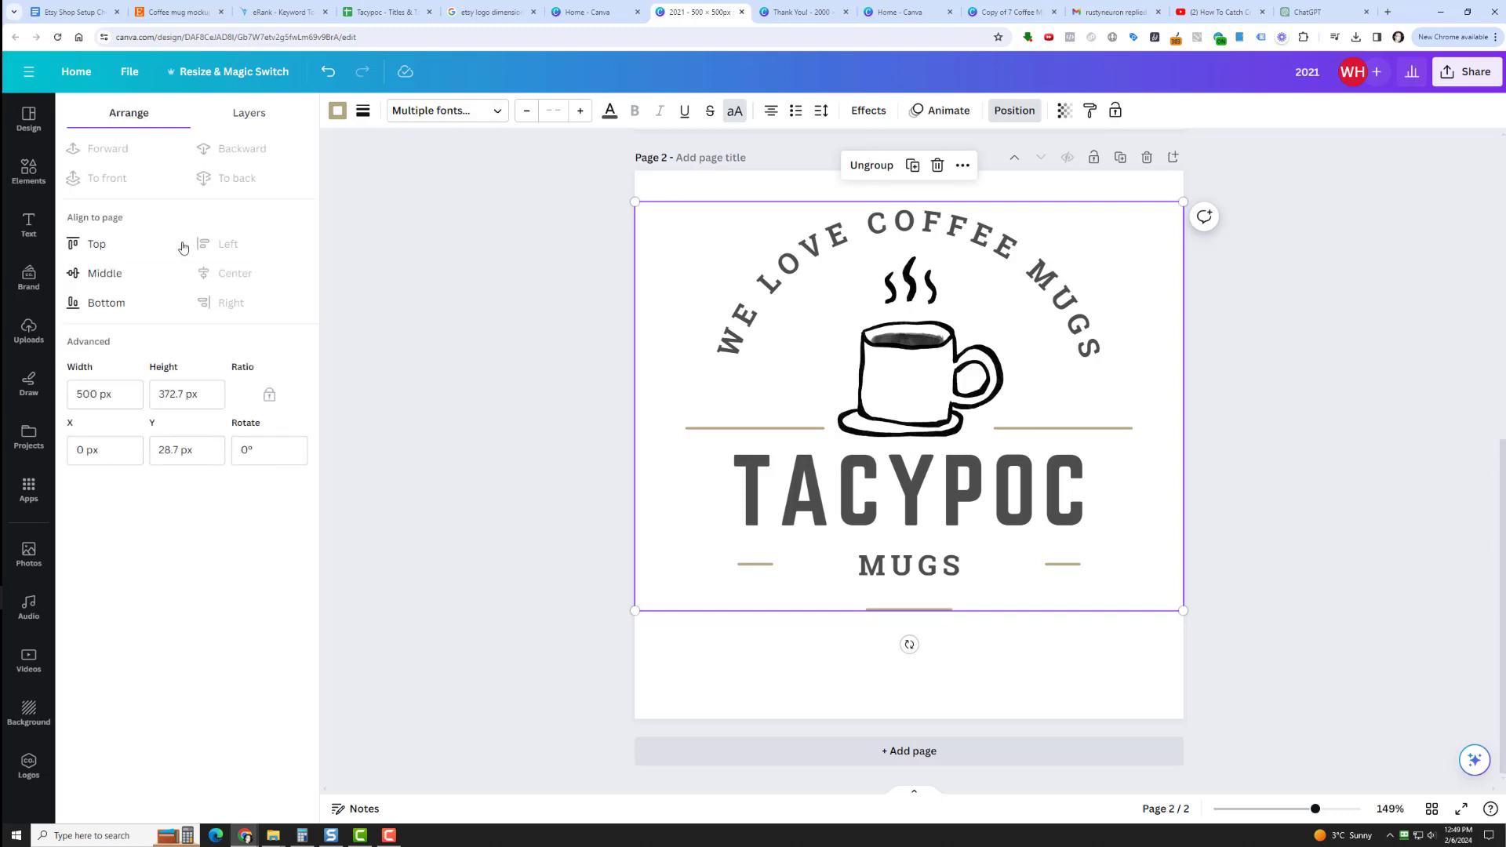
{"action": "left_click", "coordinate": [109, 273]}
{"action": "left_click", "coordinate": [1014, 110]}
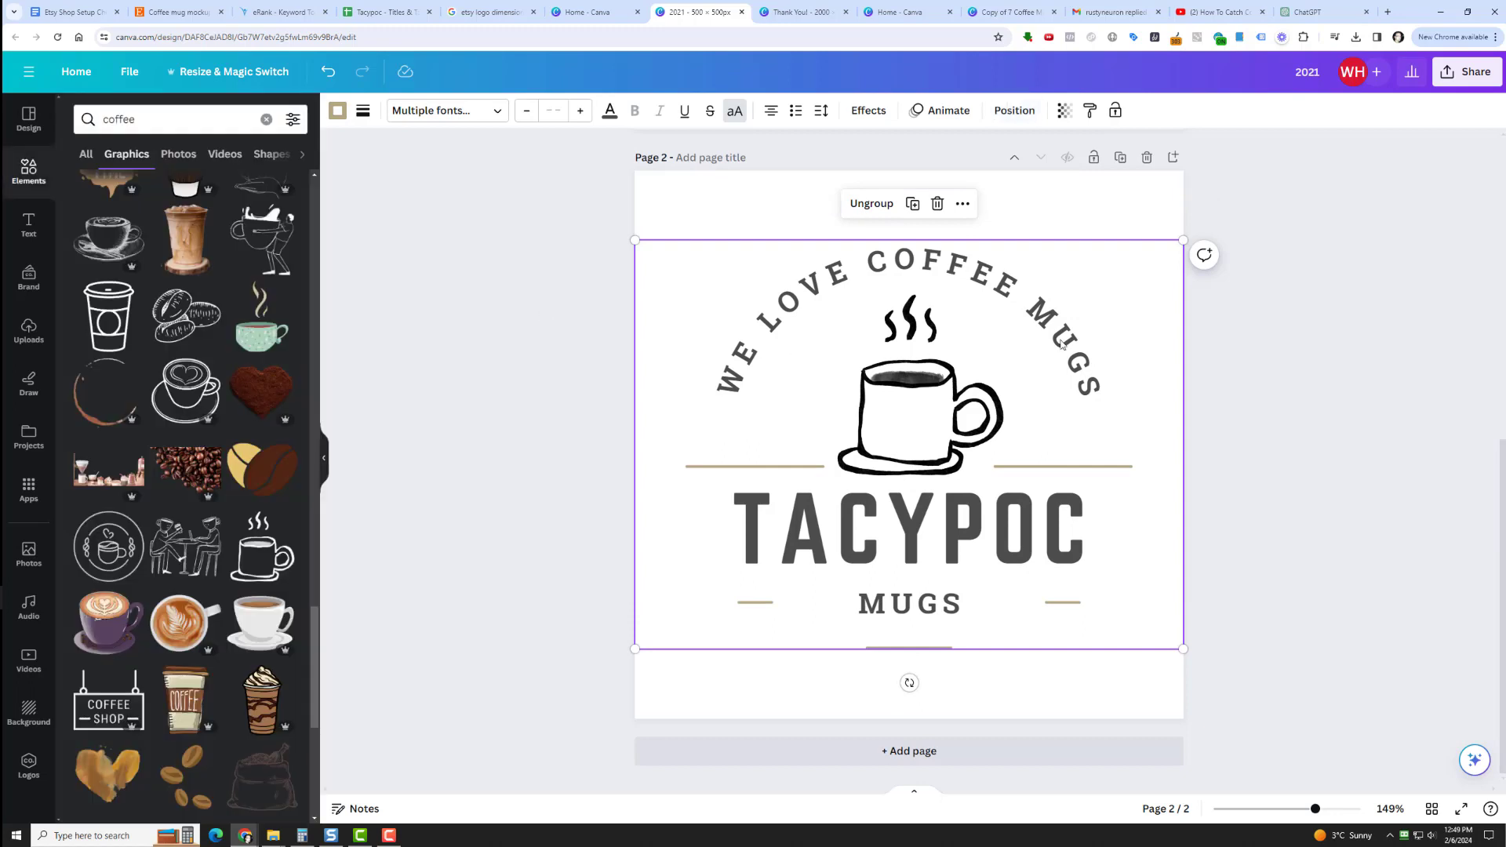
{"action": "left_click", "coordinate": [1248, 345]}
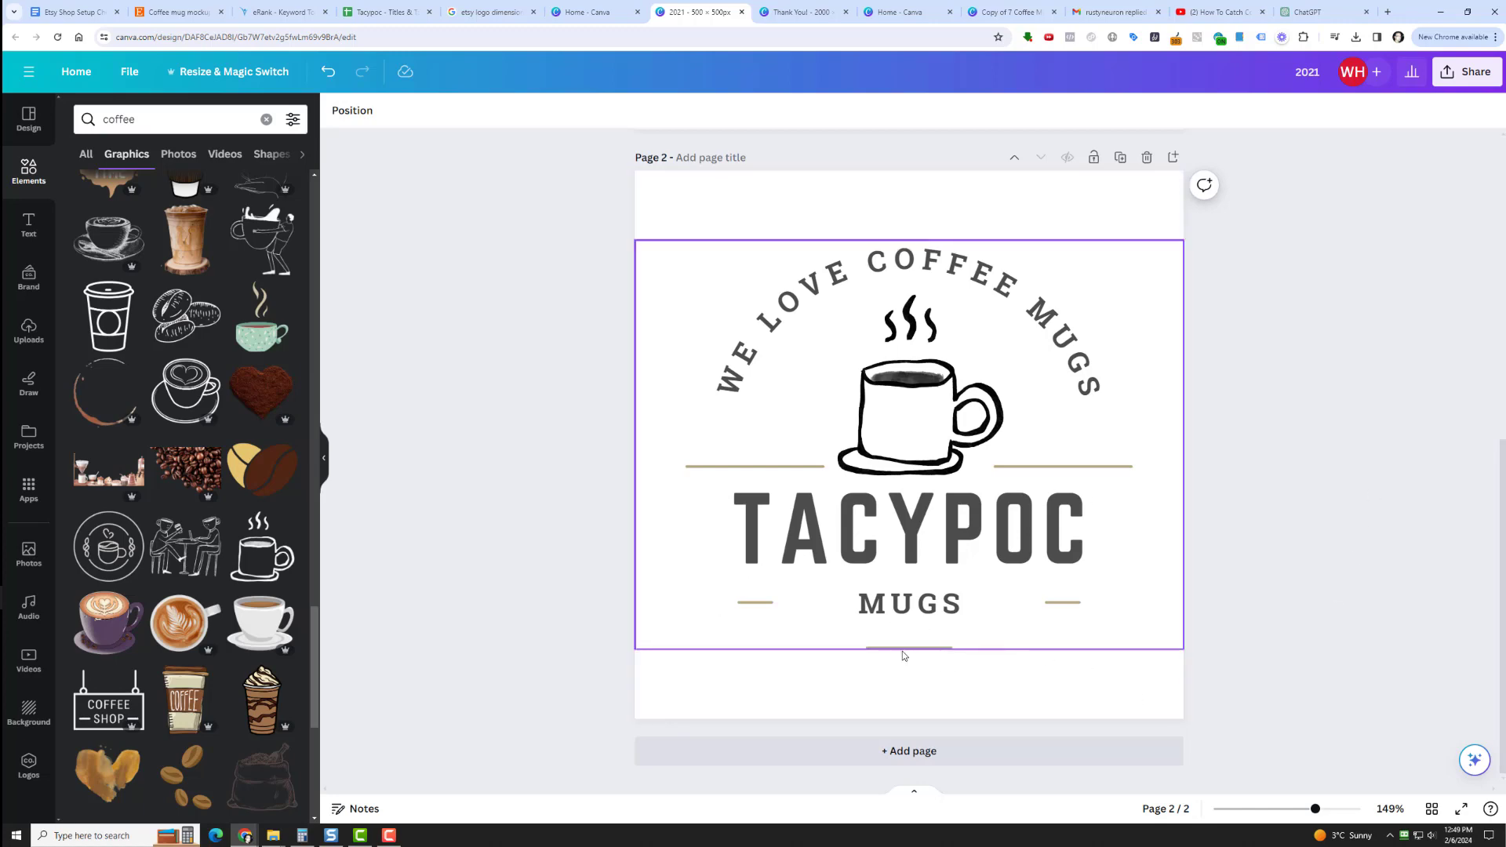
Set the font size of the TACYPOC text inside the logo group to 78.4.
{"action": "left_click", "coordinate": [880, 544]}
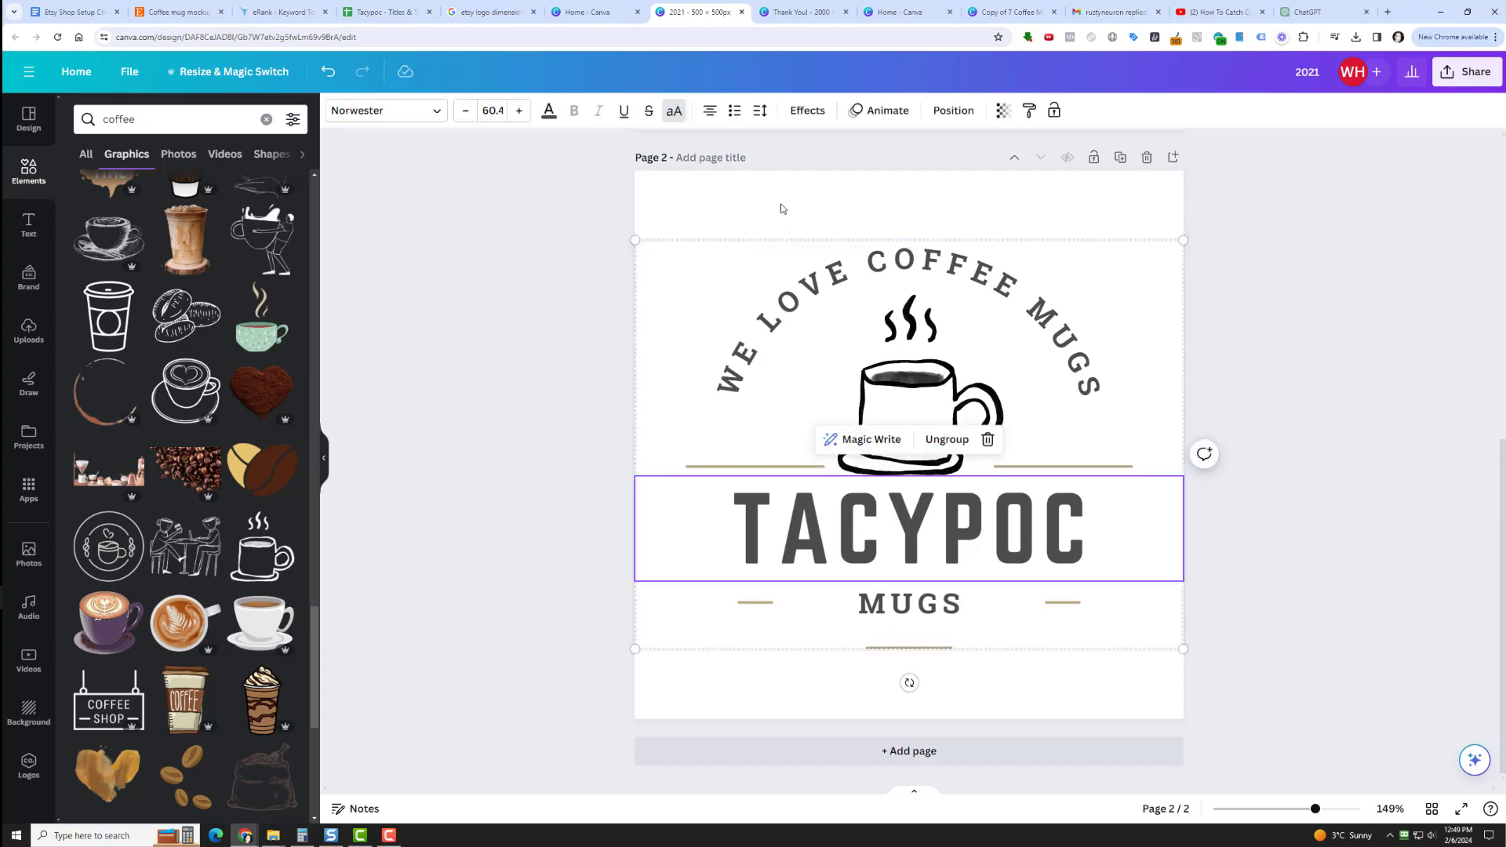
{"action": "left_click", "coordinate": [517, 111]}
{"action": "left_click", "coordinate": [517, 111]}
{"action": "left_click", "coordinate": [518, 111]}
{"action": "left_click", "coordinate": [518, 110]}
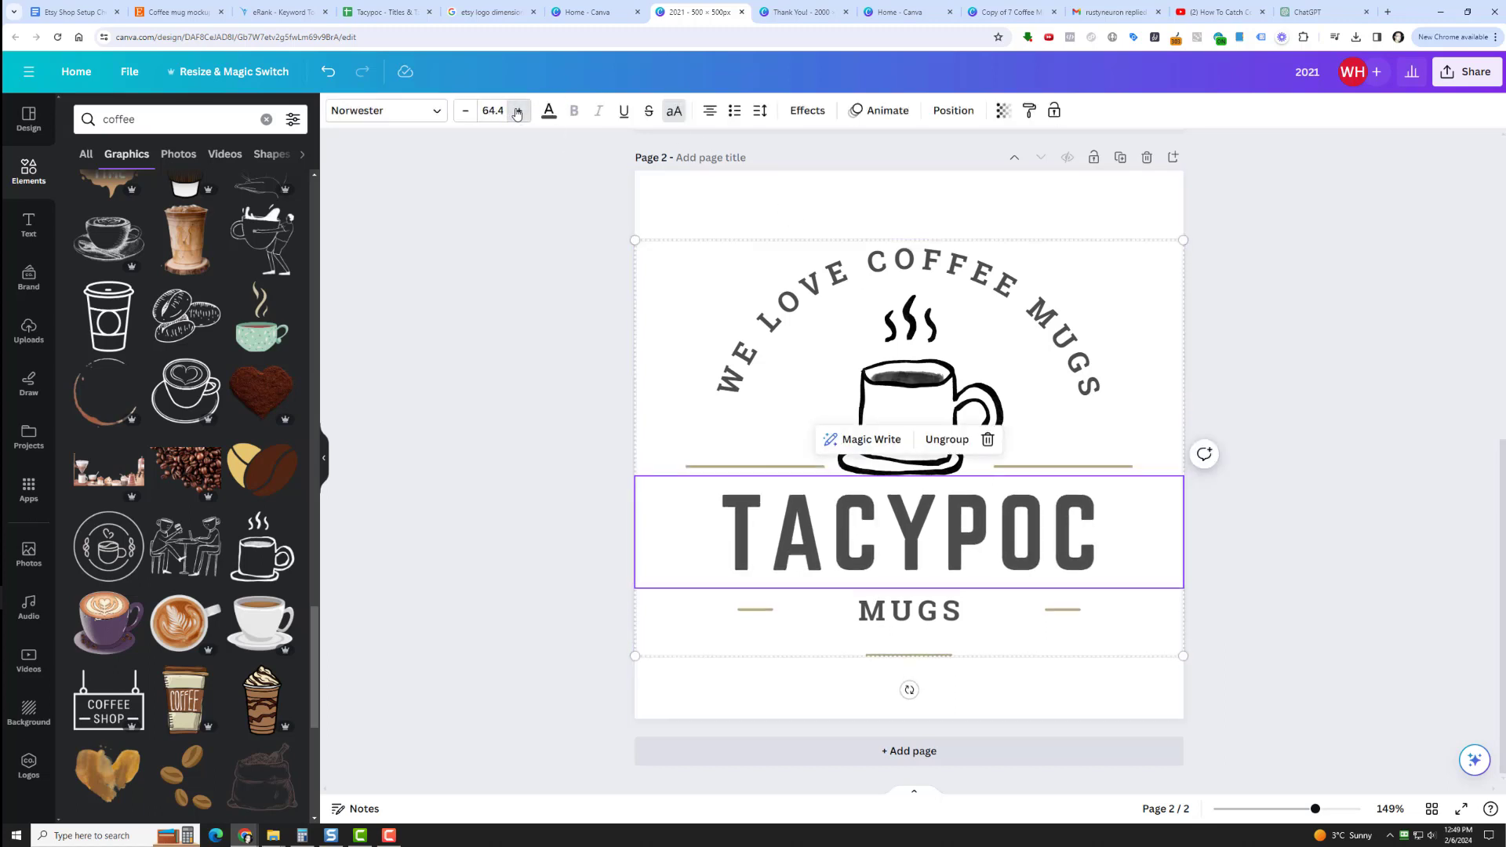
{"action": "double_click", "coordinate": [518, 111]}
{"action": "double_click", "coordinate": [518, 110]}
{"action": "double_click", "coordinate": [518, 111]}
{"action": "double_click", "coordinate": [519, 111]}
{"action": "double_click", "coordinate": [520, 111]}
{"action": "double_click", "coordinate": [520, 110]}
{"action": "double_click", "coordinate": [522, 110]}
{"action": "double_click", "coordinate": [524, 109]}
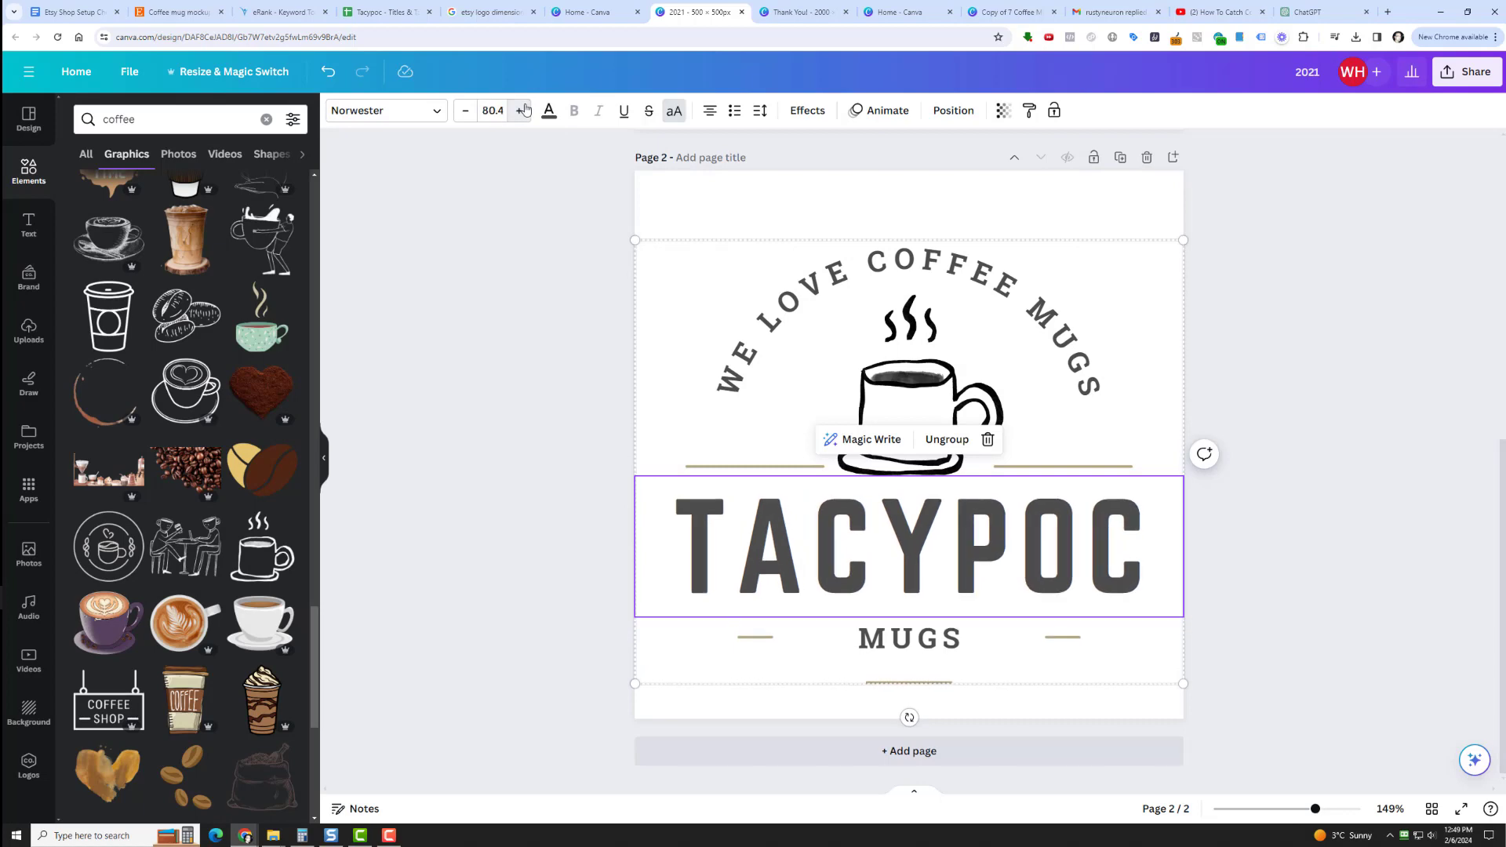
{"action": "left_click", "coordinate": [524, 110]}
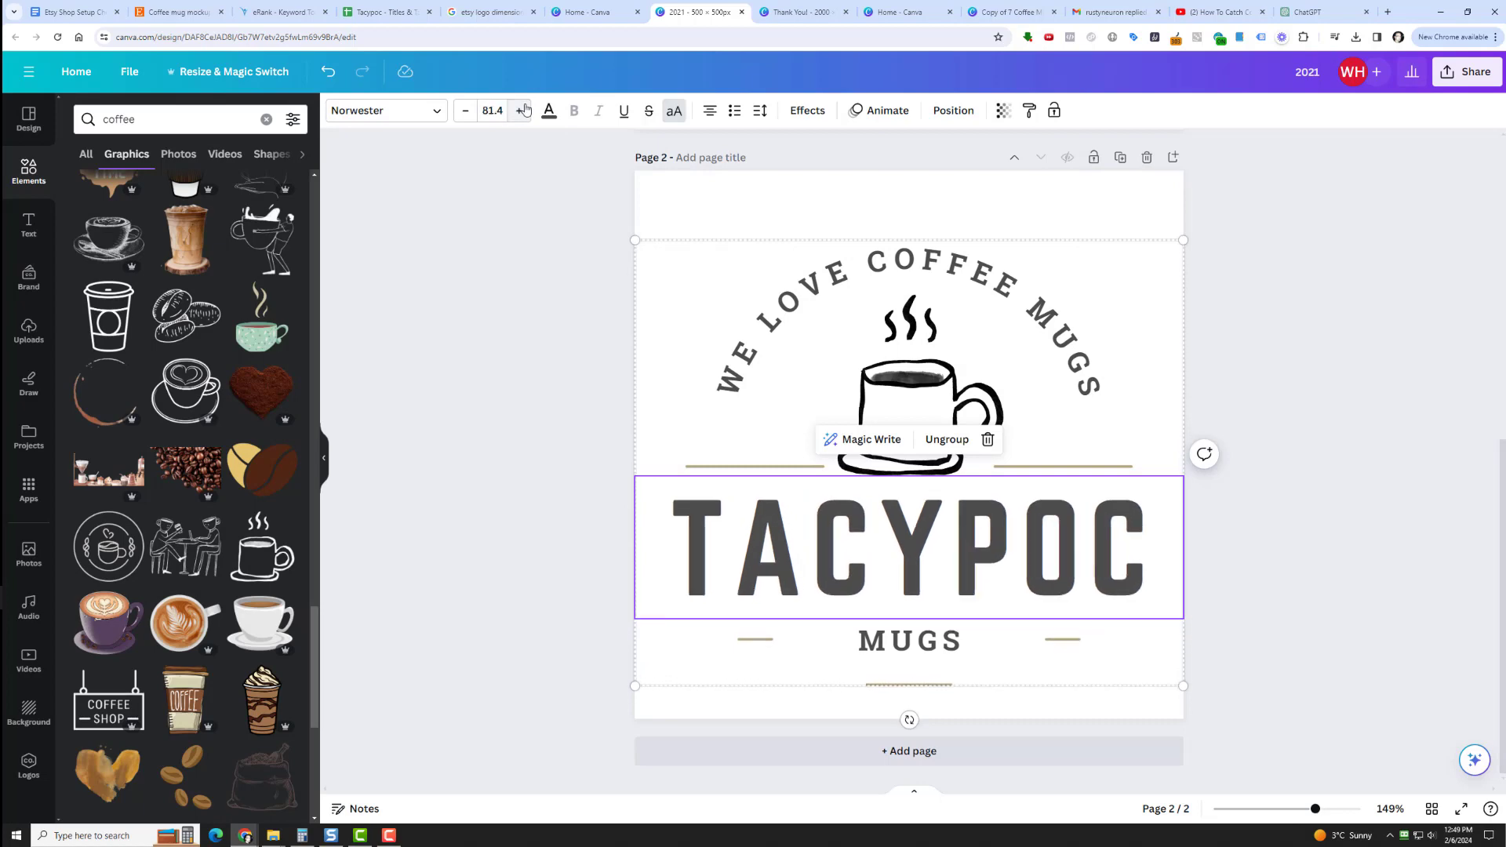
{"action": "left_click", "coordinate": [465, 112]}
{"action": "double_click", "coordinate": [465, 112]}
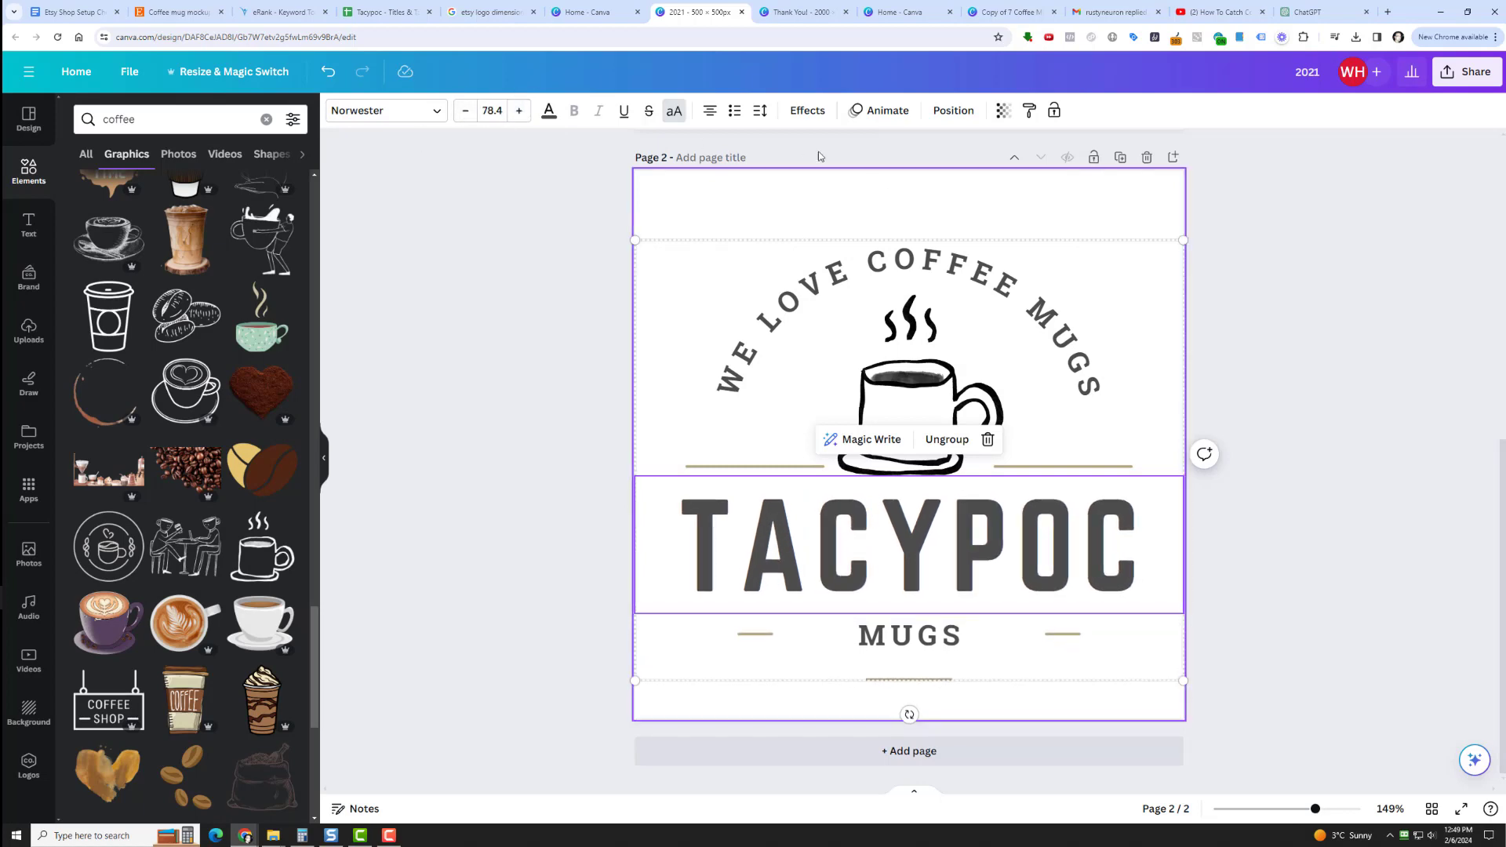
Set the font size of the arched WE LOVE COFFEE MUGS text to 22.8.
{"action": "left_click", "coordinate": [708, 244]}
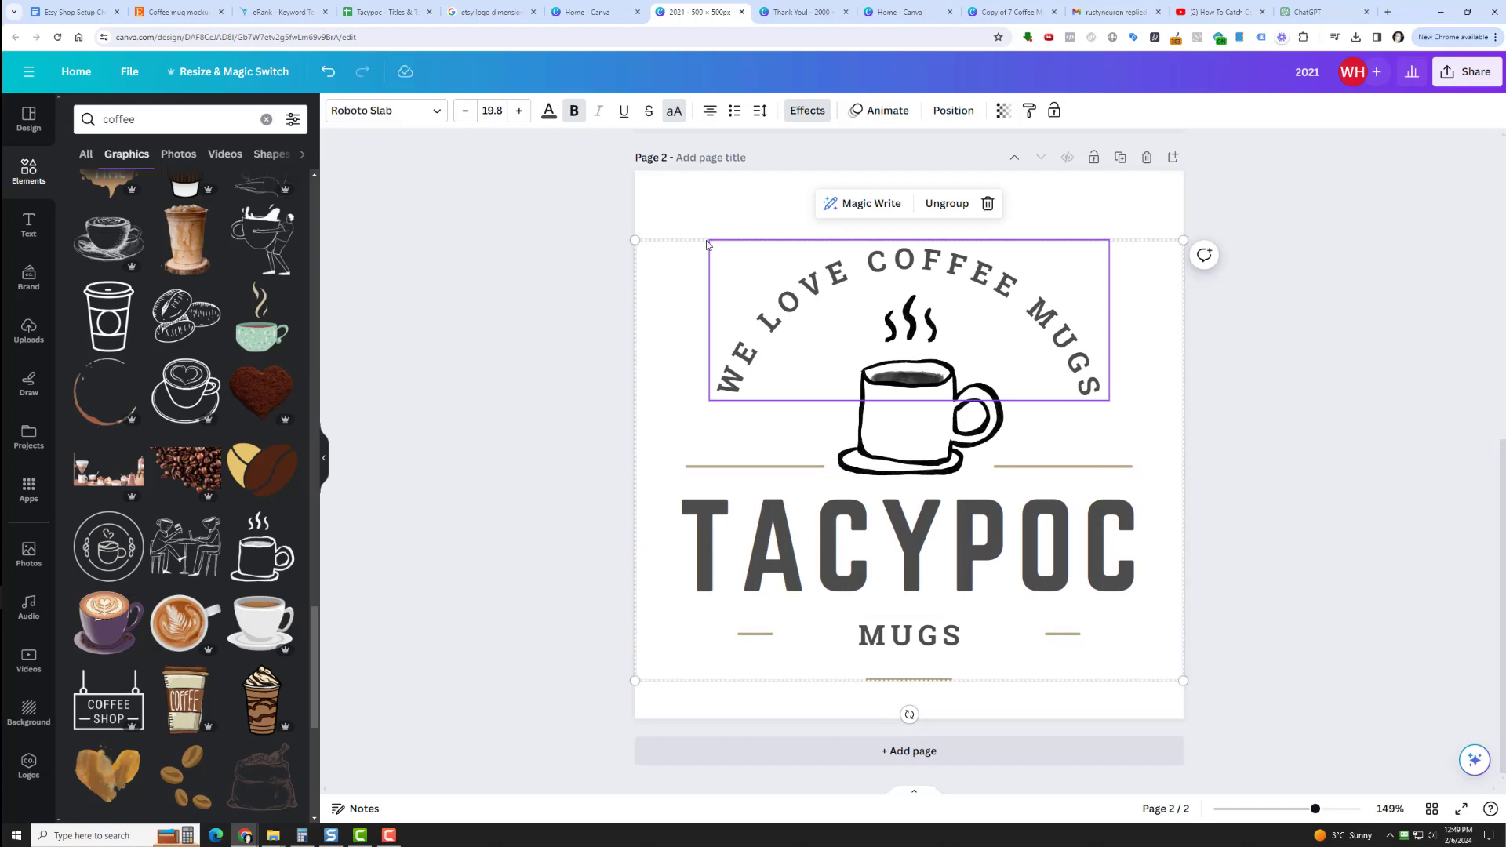
{"action": "left_click", "coordinate": [519, 112]}
{"action": "left_click", "coordinate": [519, 111]}
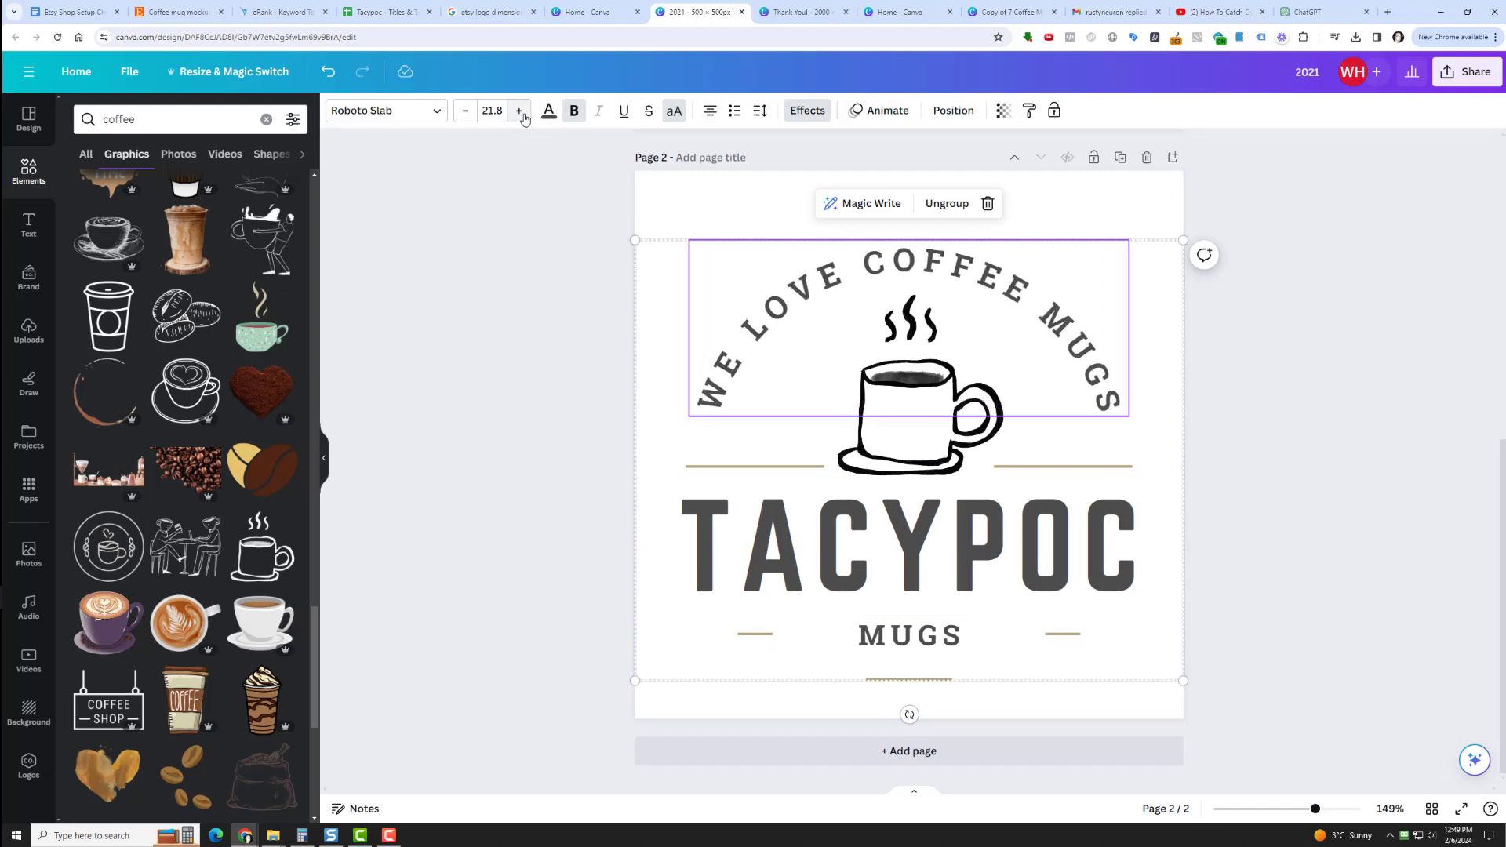
{"action": "left_click", "coordinate": [519, 111]}
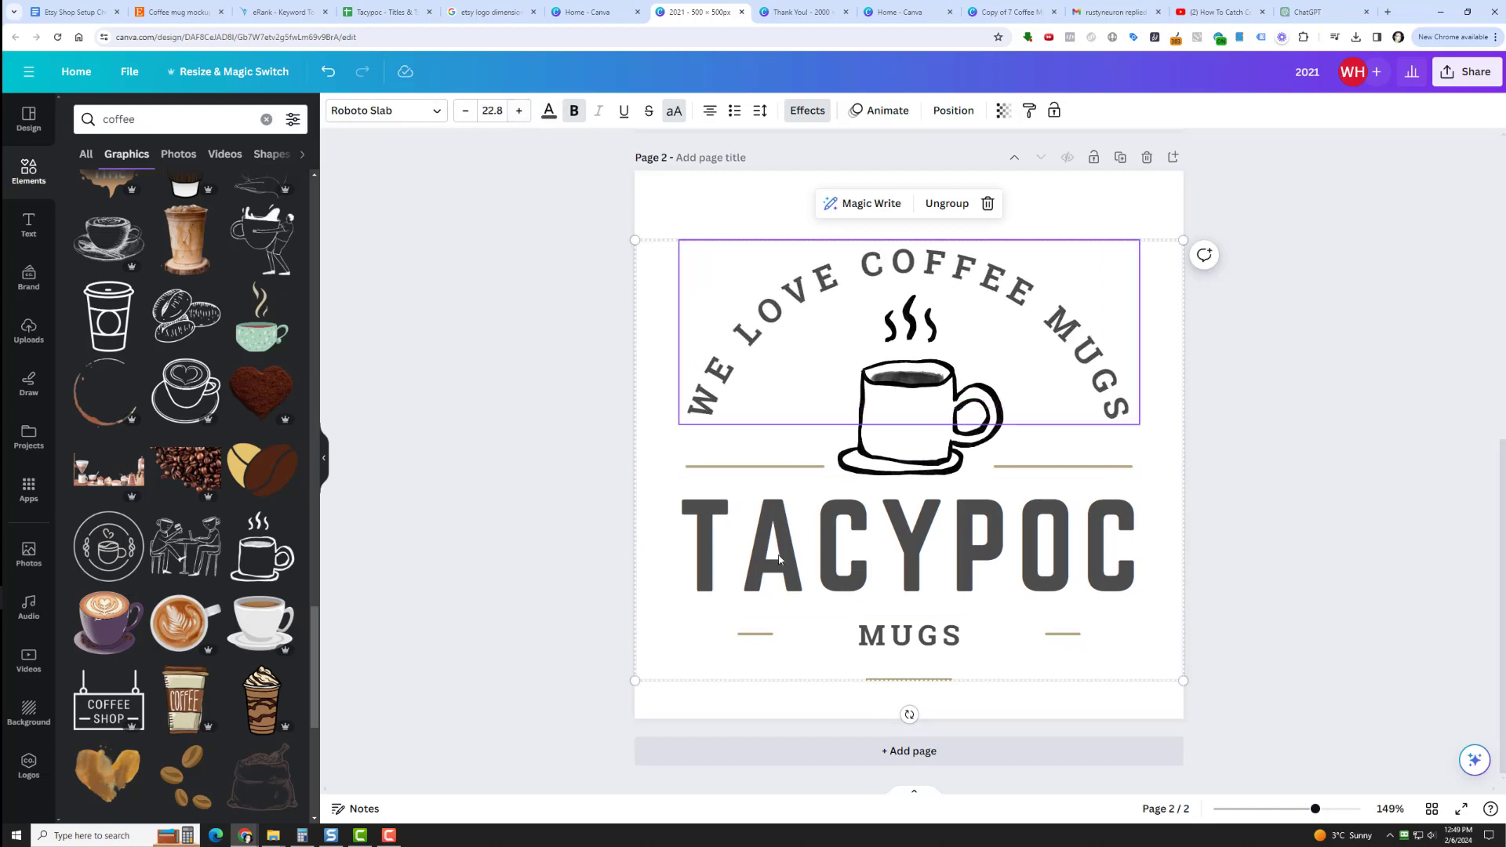
Set the font size of the MUGS text below TACYPOC to 33.8 and deselect it.
{"action": "left_click", "coordinate": [880, 637]}
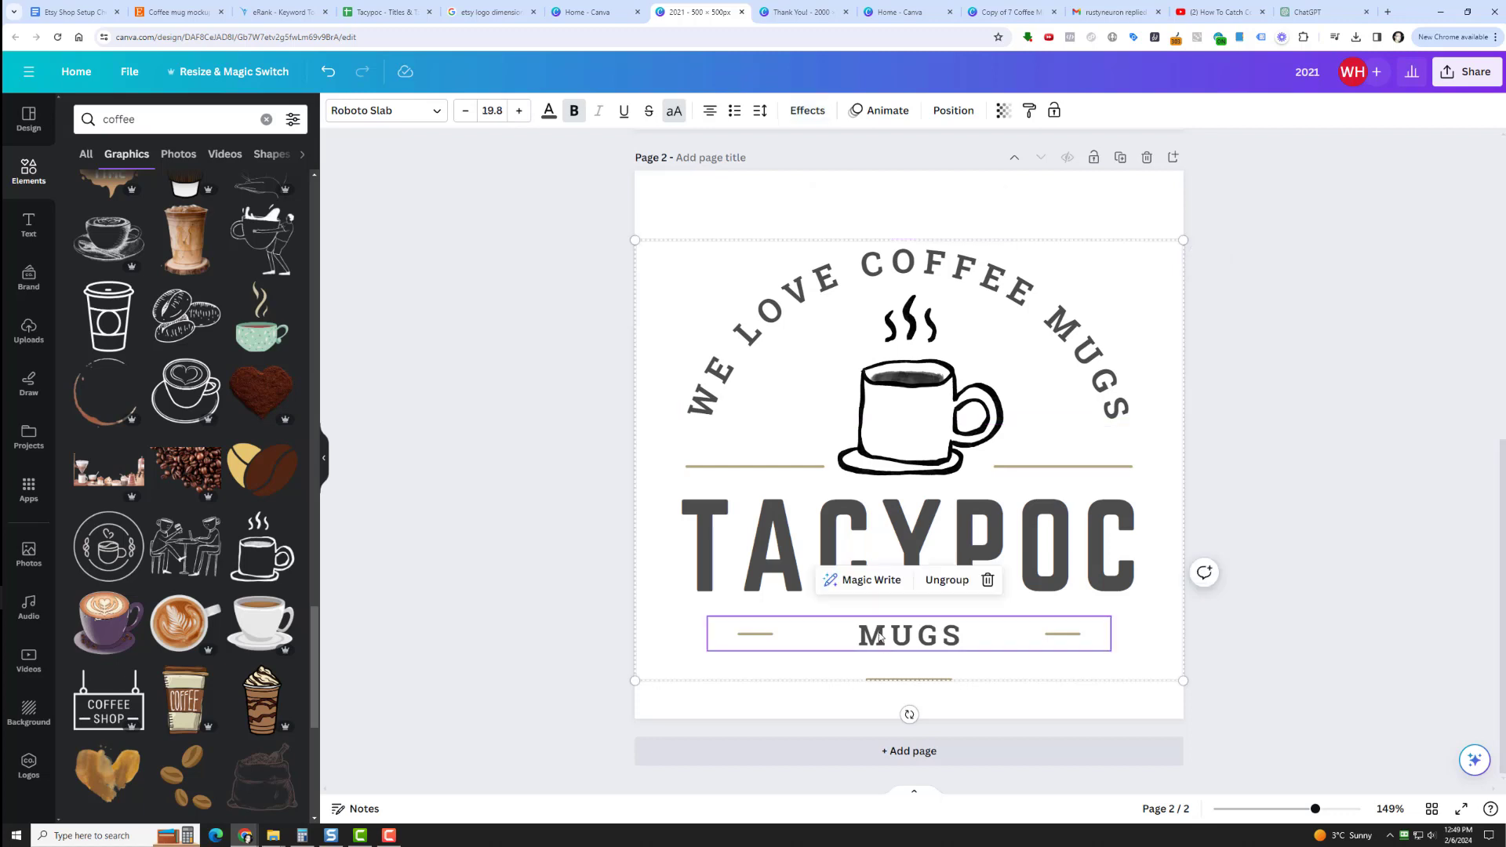
{"action": "left_click", "coordinate": [519, 112]}
{"action": "left_click", "coordinate": [519, 112]}
{"action": "left_click", "coordinate": [519, 111]}
{"action": "left_click", "coordinate": [519, 112]}
{"action": "left_click", "coordinate": [519, 111]}
{"action": "left_click", "coordinate": [519, 112]}
{"action": "left_click", "coordinate": [519, 112]}
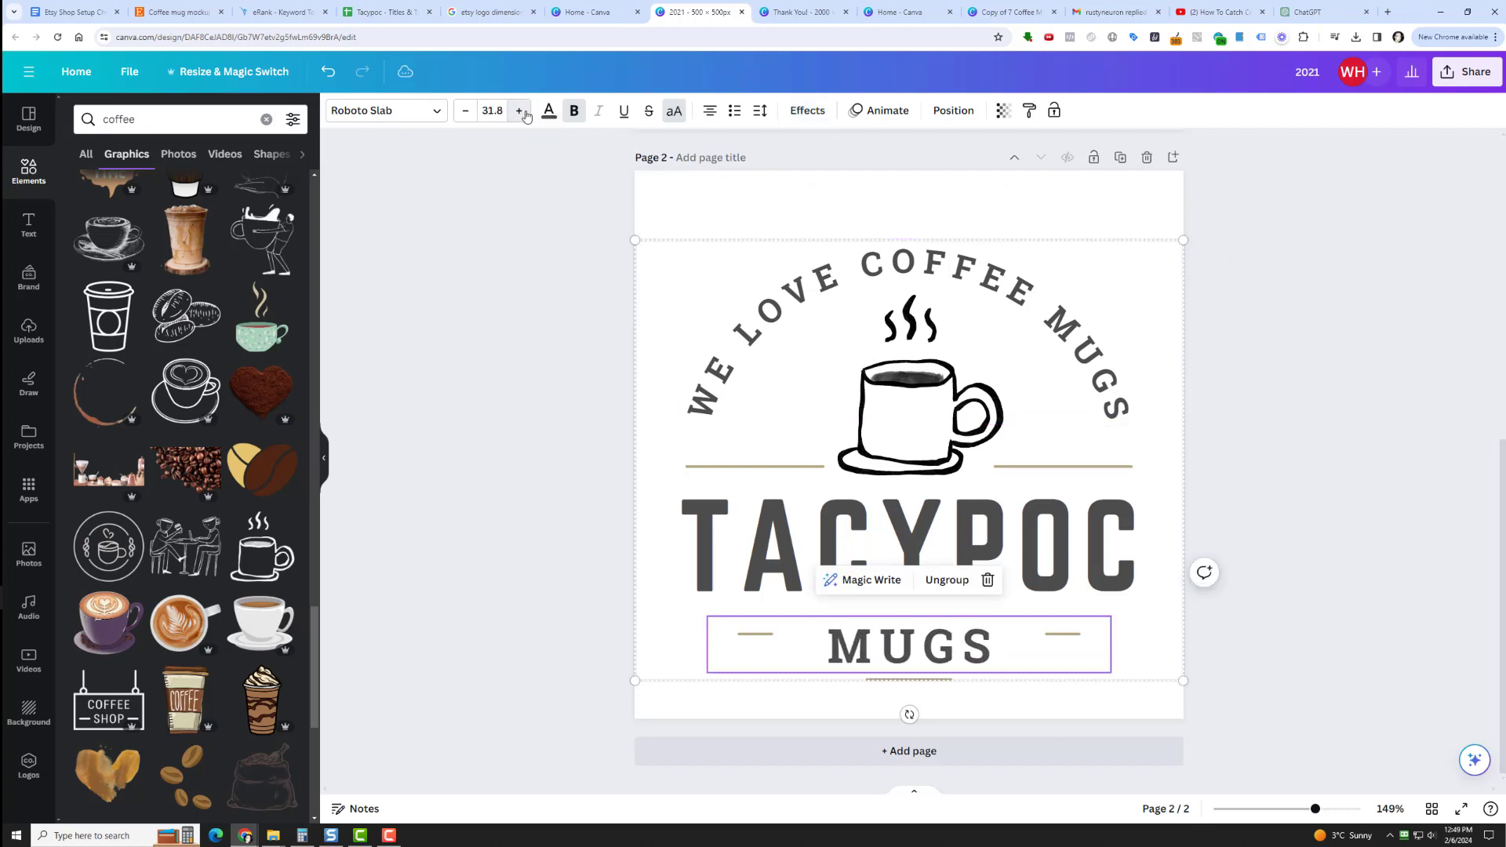
{"action": "left_click", "coordinate": [519, 111]}
{"action": "left_click", "coordinate": [519, 111]}
{"action": "left_click", "coordinate": [519, 112]}
{"action": "left_click", "coordinate": [519, 112]}
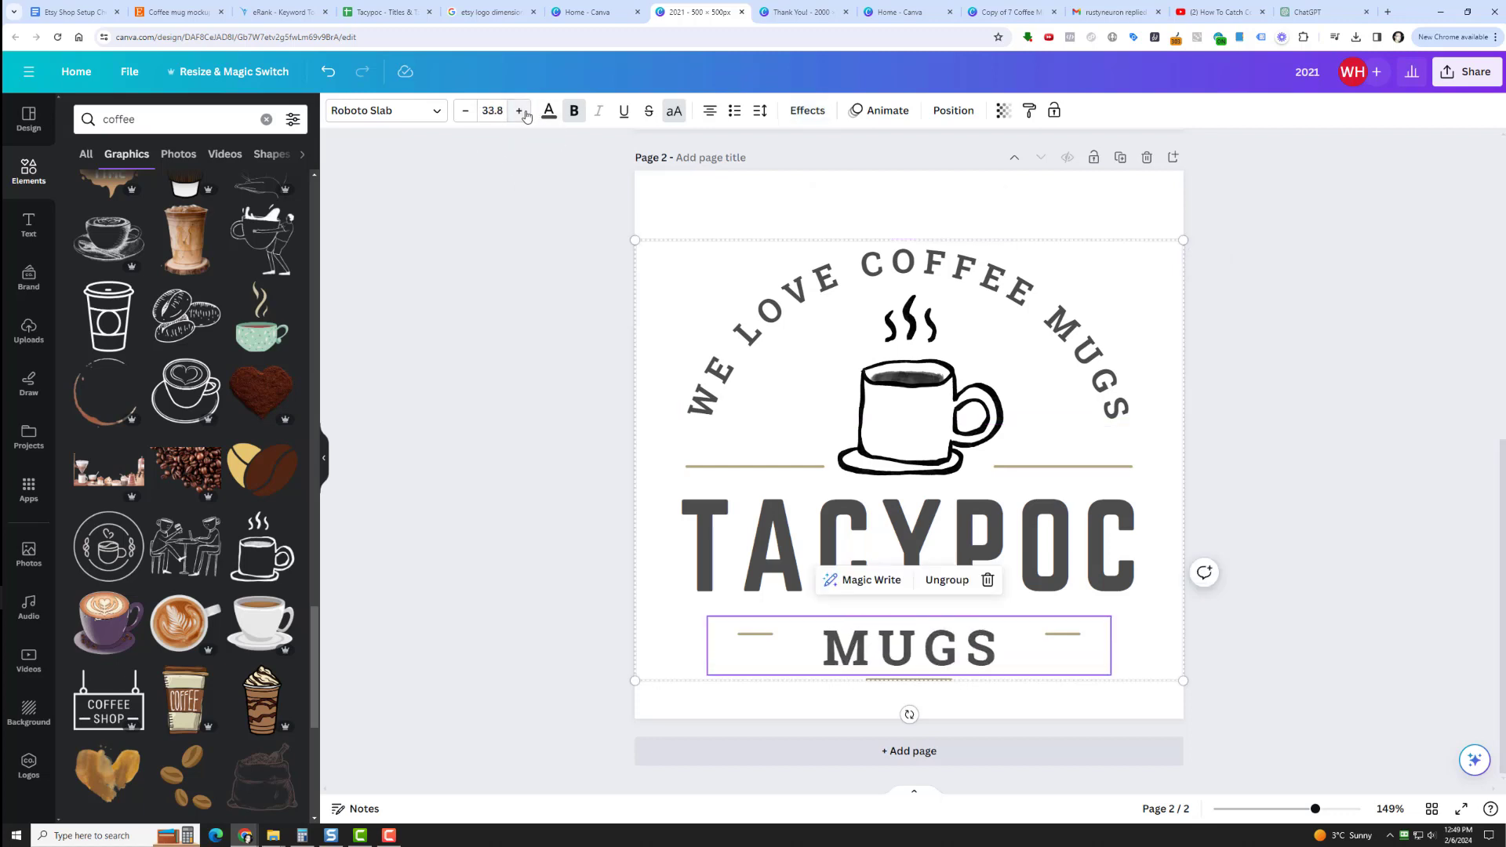
{"action": "left_click", "coordinate": [1445, 617]}
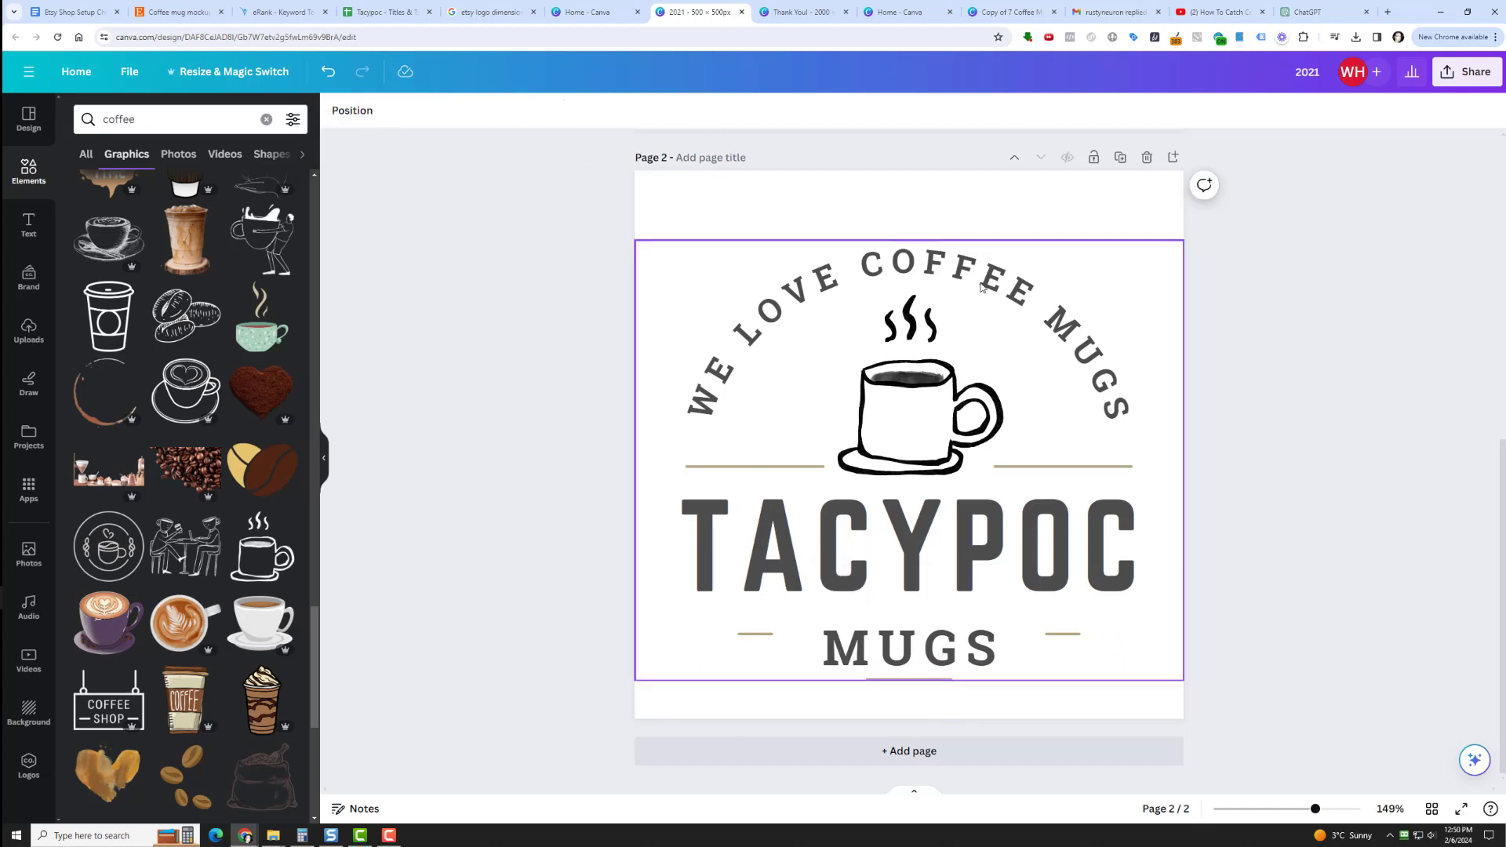
Align the resized logo group to the vertical middle of the page again and deselect it.
{"action": "left_click", "coordinate": [1073, 397]}
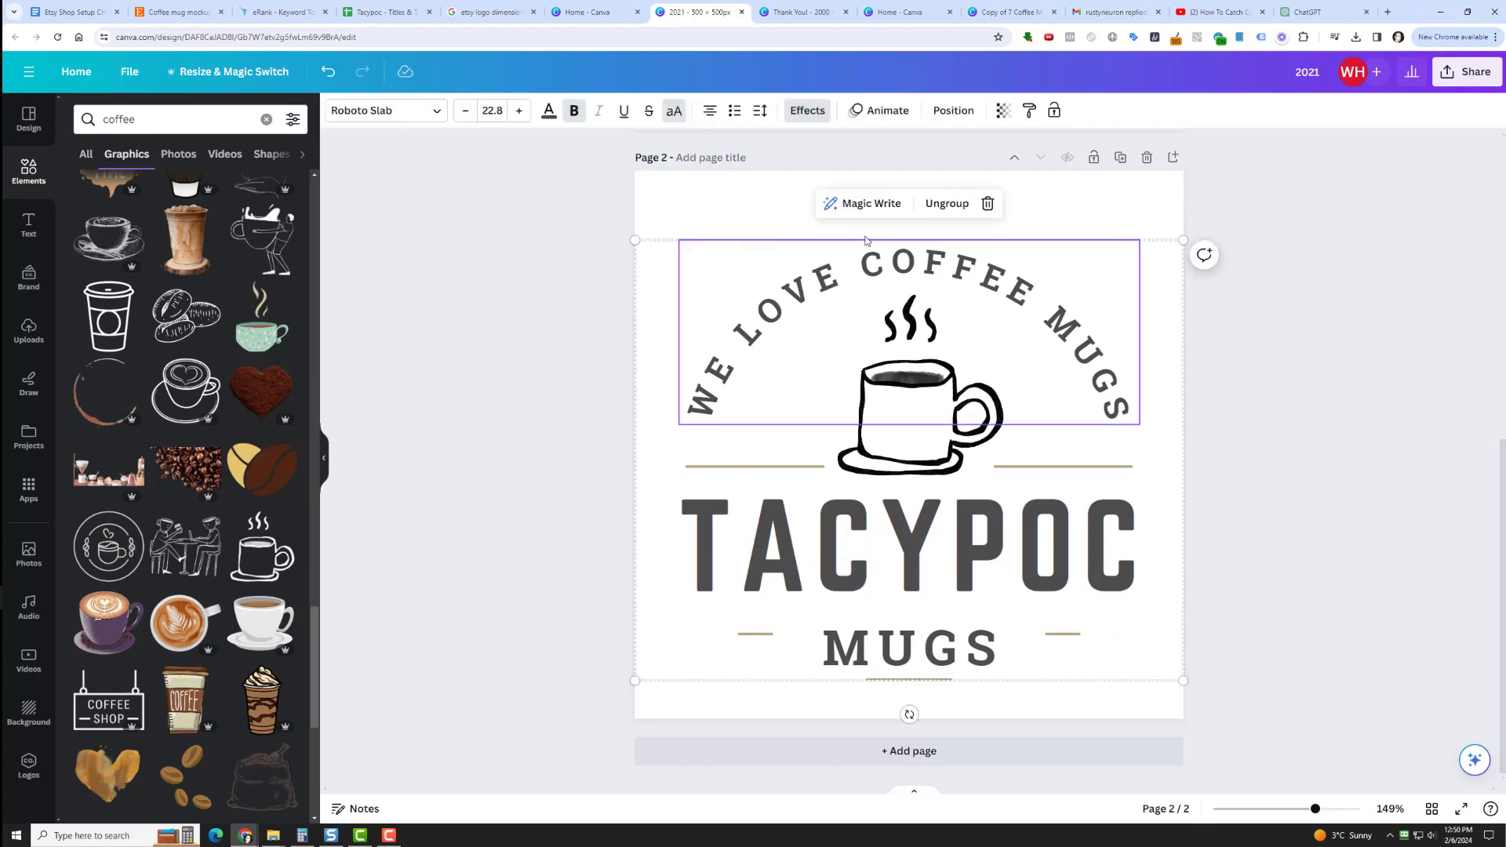
{"action": "left_click", "coordinate": [953, 111]}
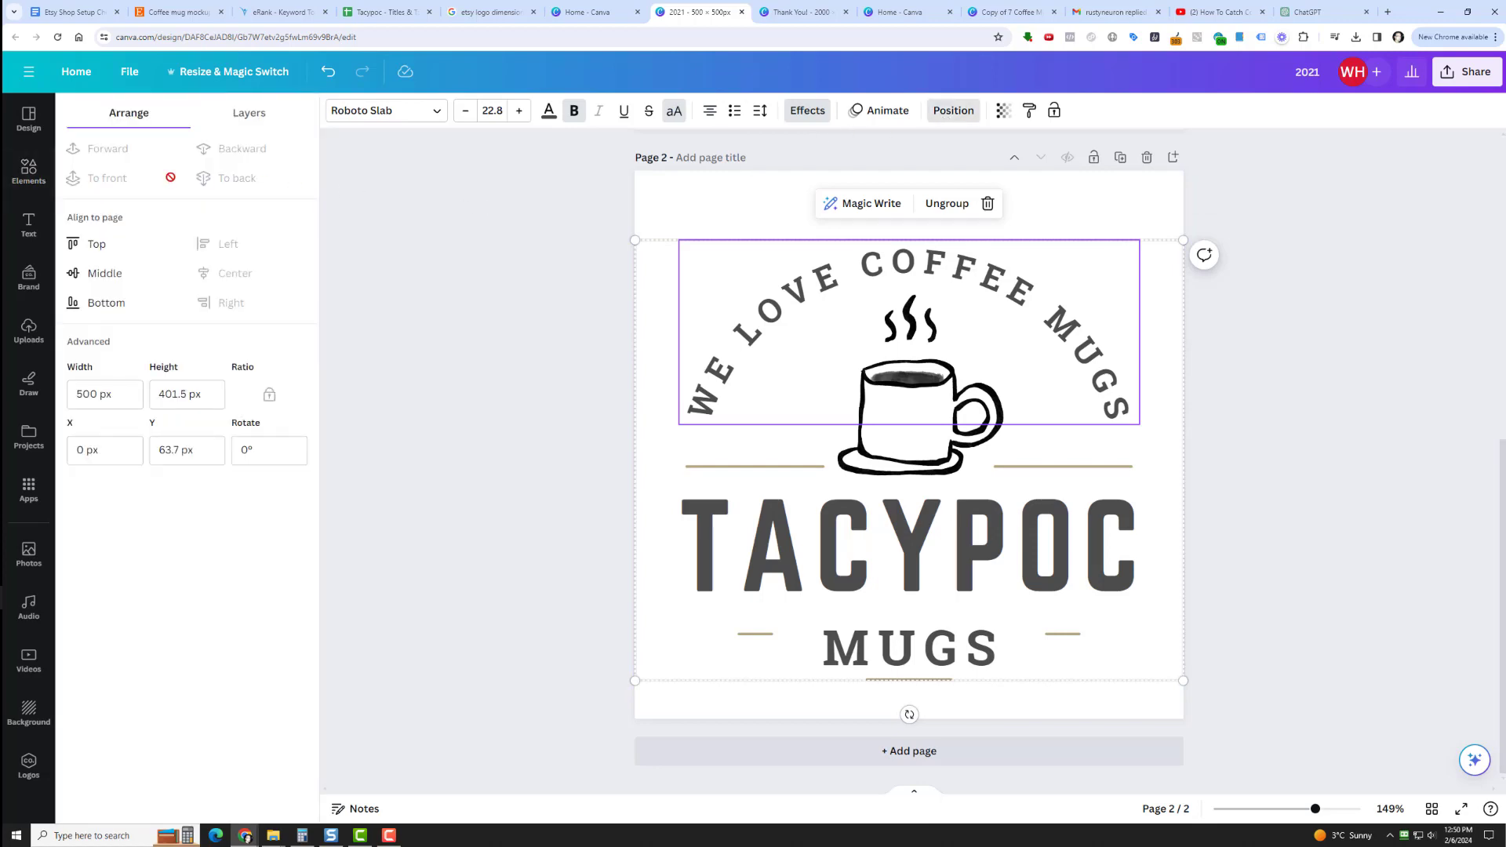
{"action": "left_click", "coordinate": [145, 288]}
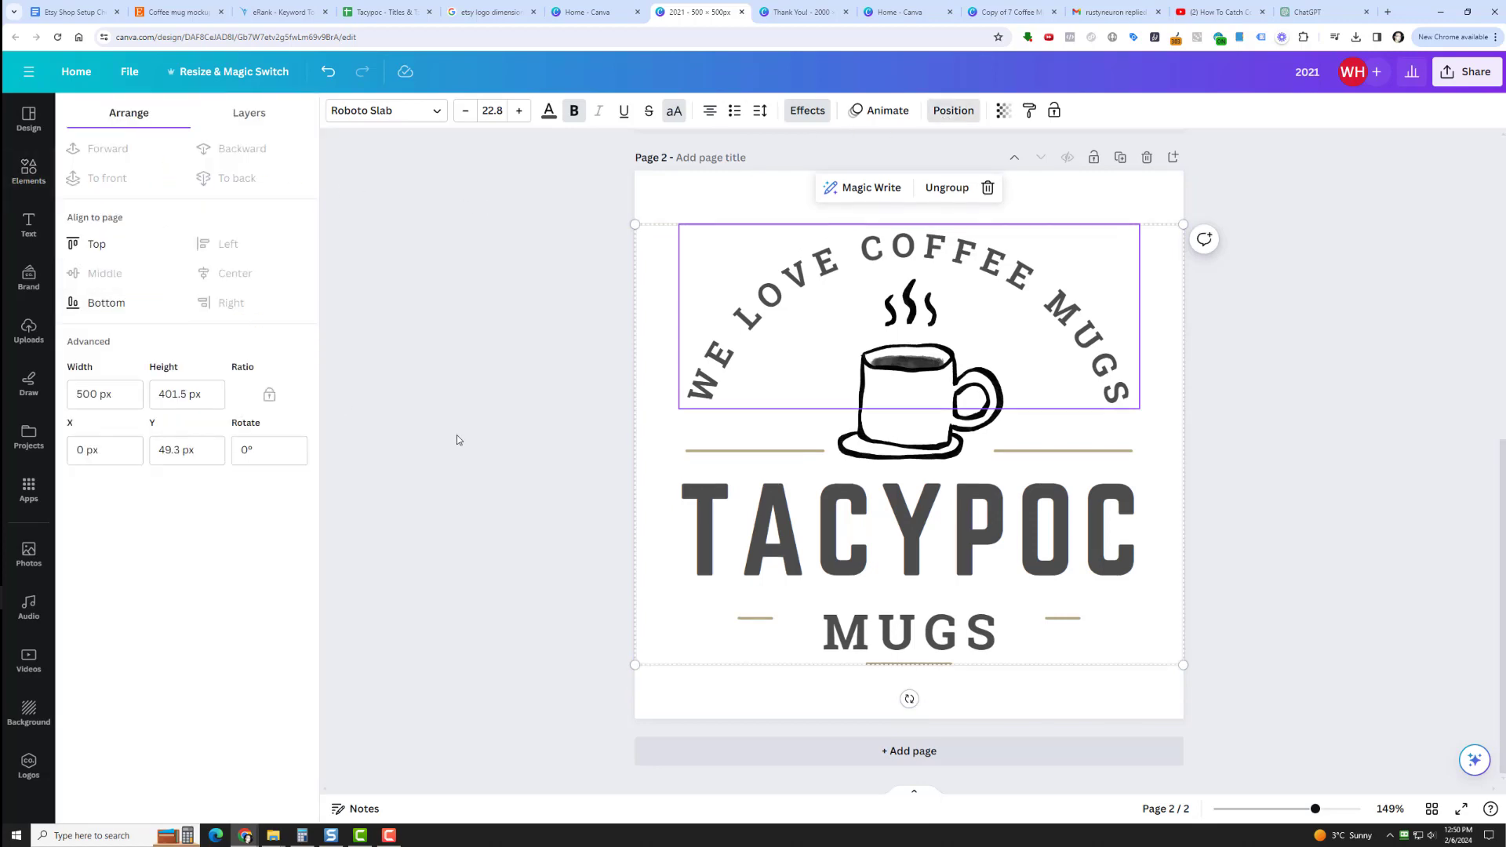
{"action": "left_click", "coordinate": [456, 434]}
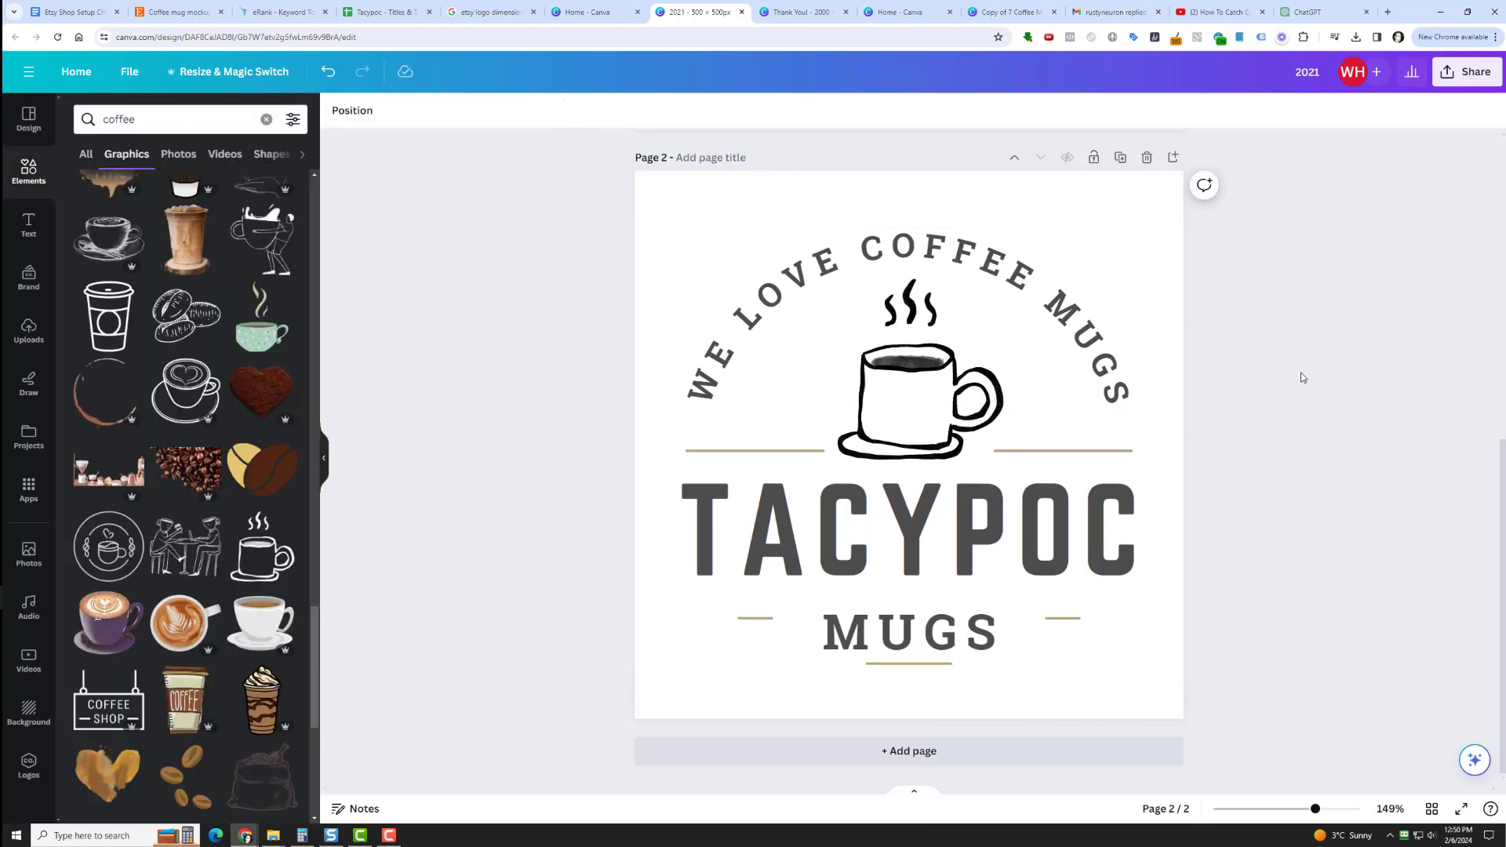
Delete the first page with the solid black mug logo and rename the design "tacypoc mugs logo".
{"action": "scroll", "coordinate": [1280, 336], "scroll_direction": "up", "scroll_amount": 5}
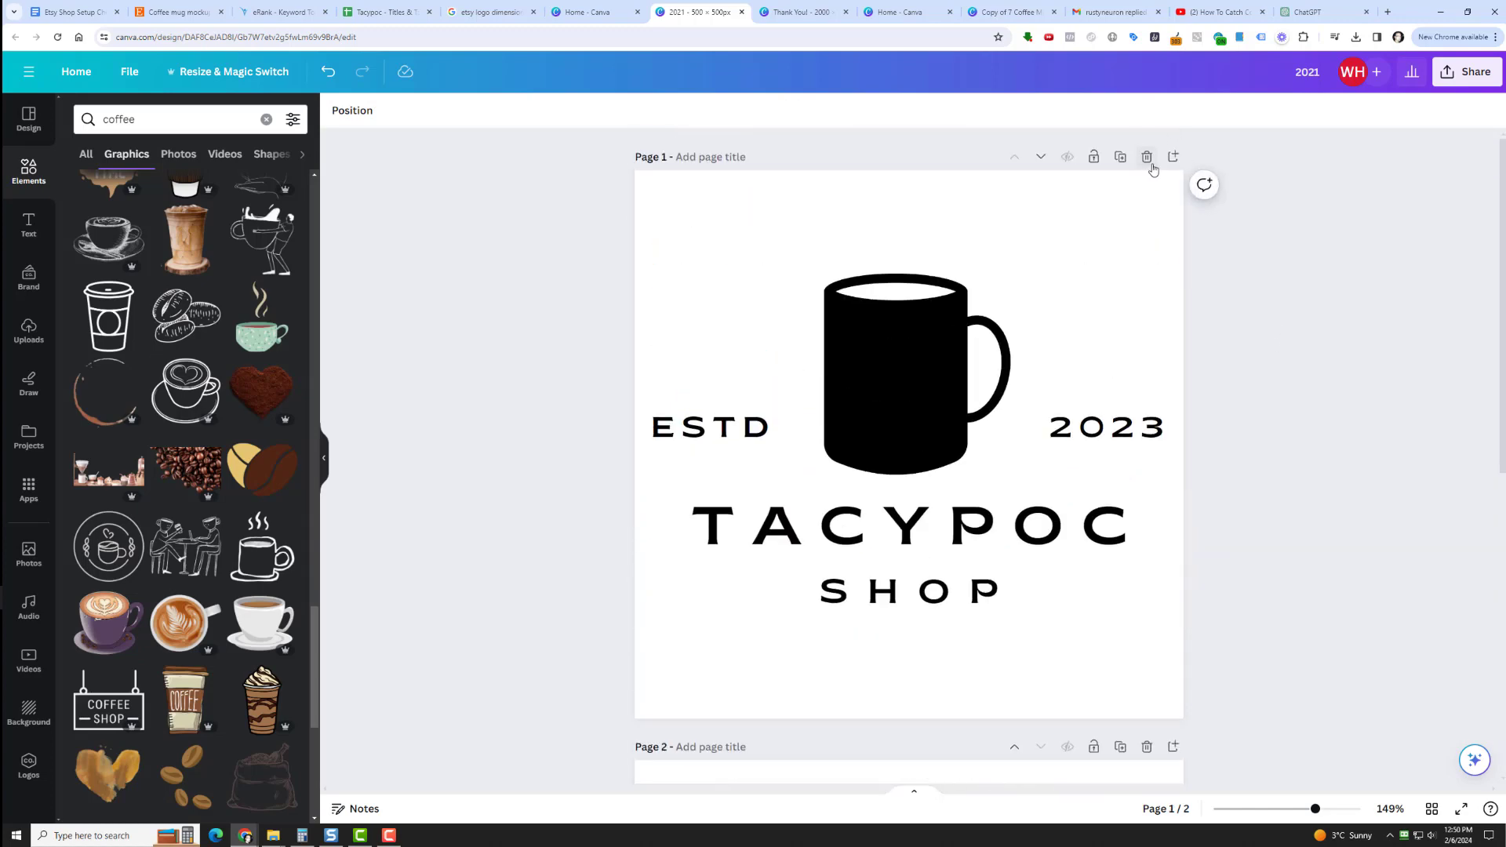
{"action": "left_click", "coordinate": [1147, 159]}
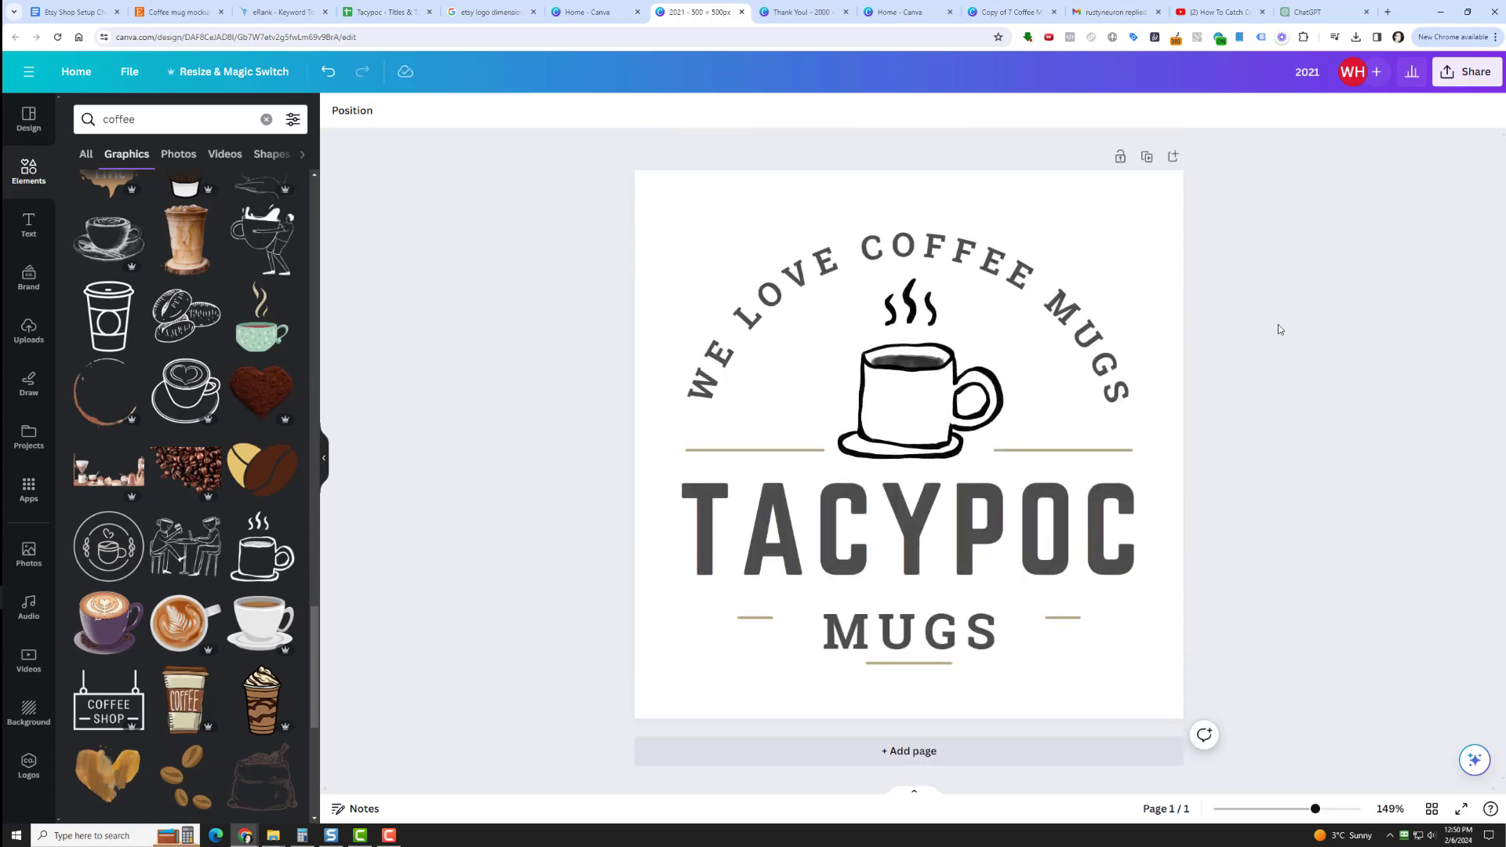
{"action": "left_click", "coordinate": [1305, 75]}
{"action": "type", "text": "tacypoc mugs logo"}
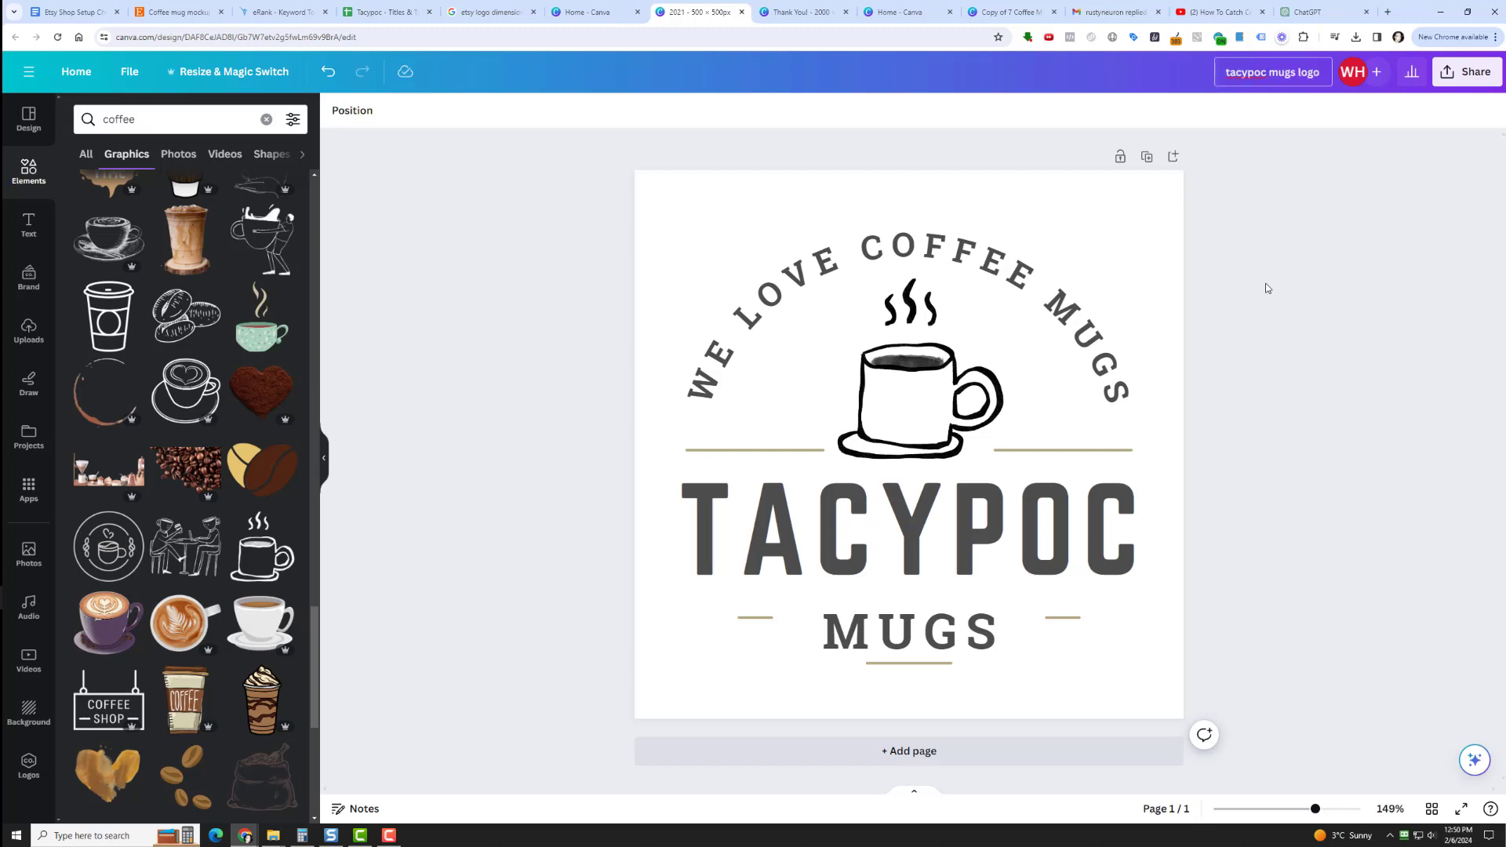
{"action": "key", "text": "Return"}
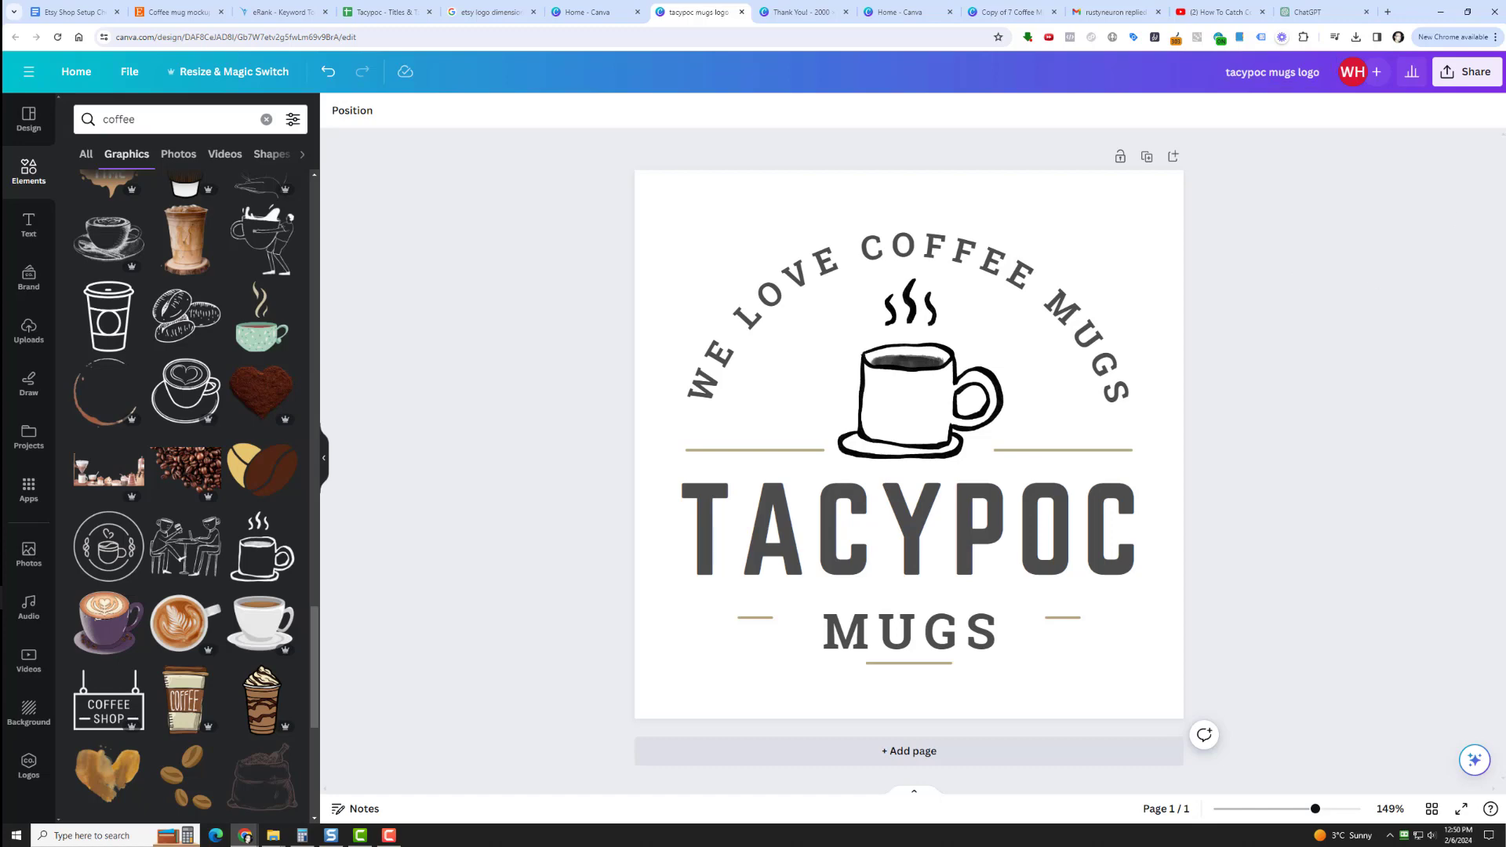
Download the logo as a PNG at size 1, 500 × 500 px.
{"action": "left_click", "coordinate": [1467, 82]}
{"action": "left_click", "coordinate": [1304, 444]}
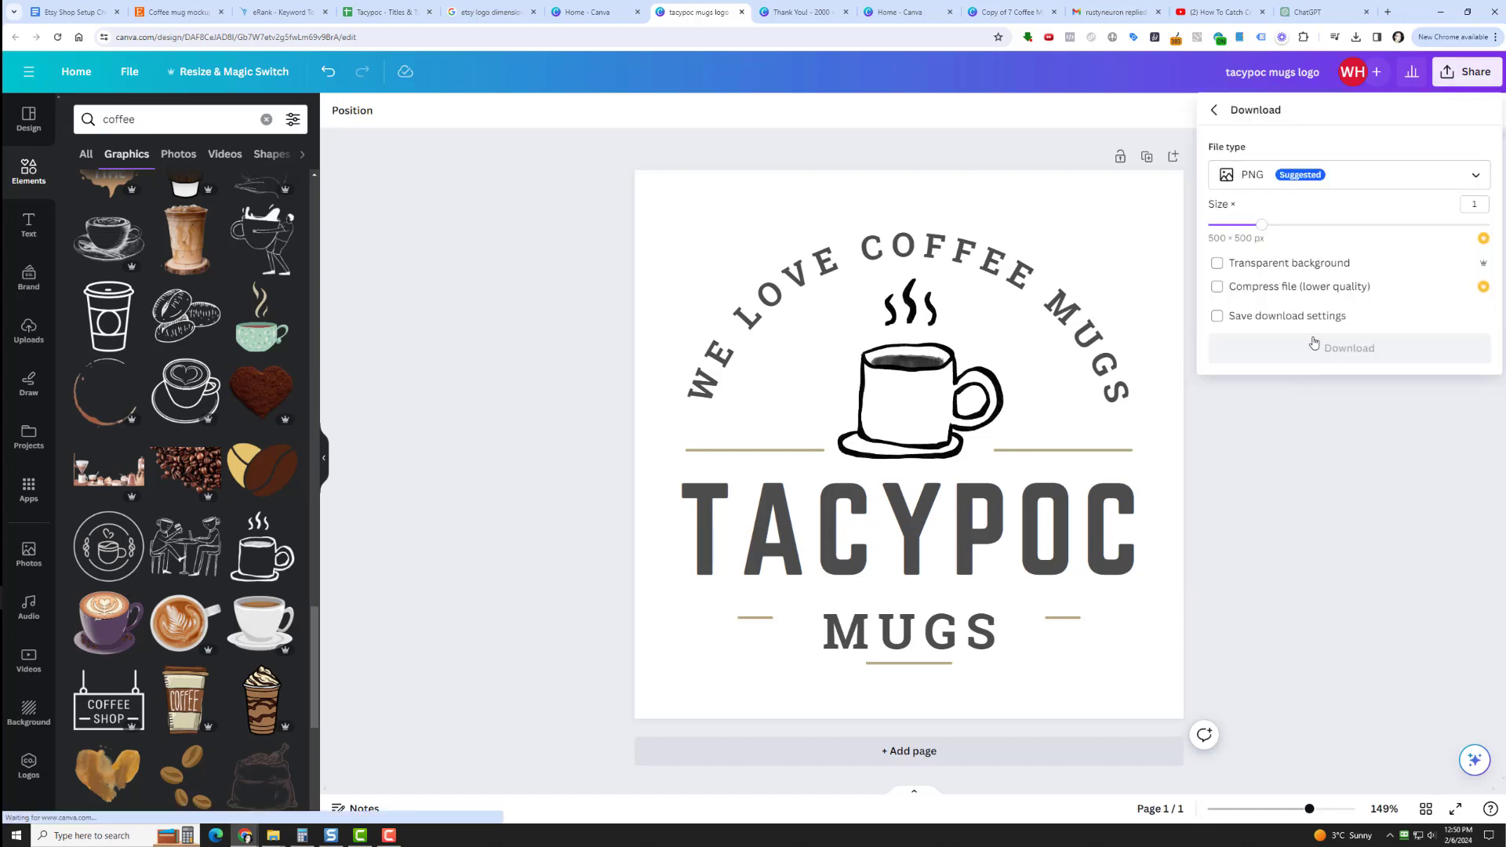
{"action": "left_click", "coordinate": [1312, 345]}
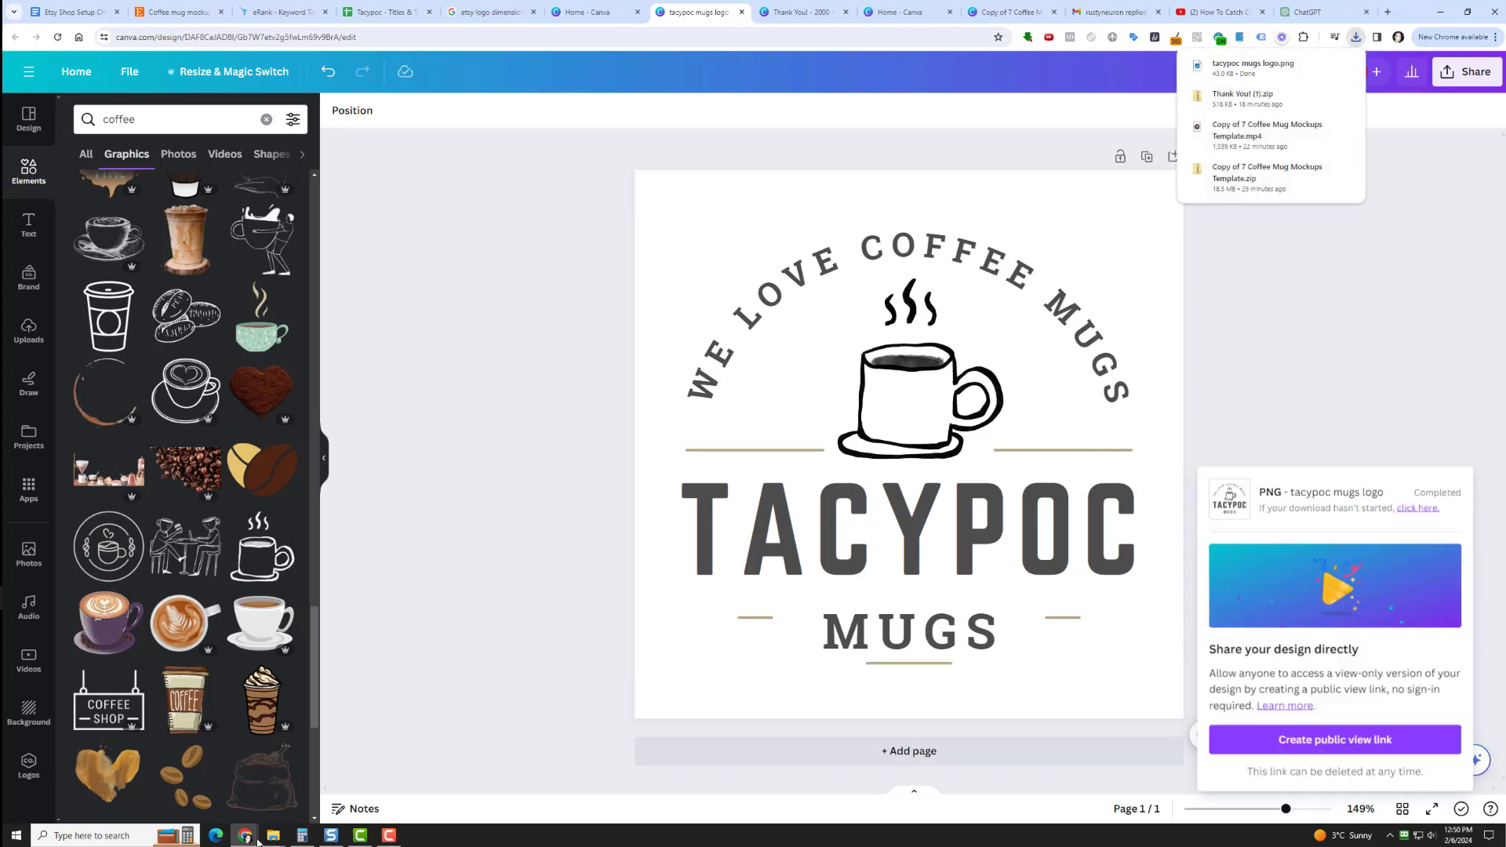
Switch to the File Explorer window showing the Thank You! (1) folder and open the Etsy Copycat Challenge folder on Drive (D:).
{"action": "mouse_move", "coordinate": [273, 841]}
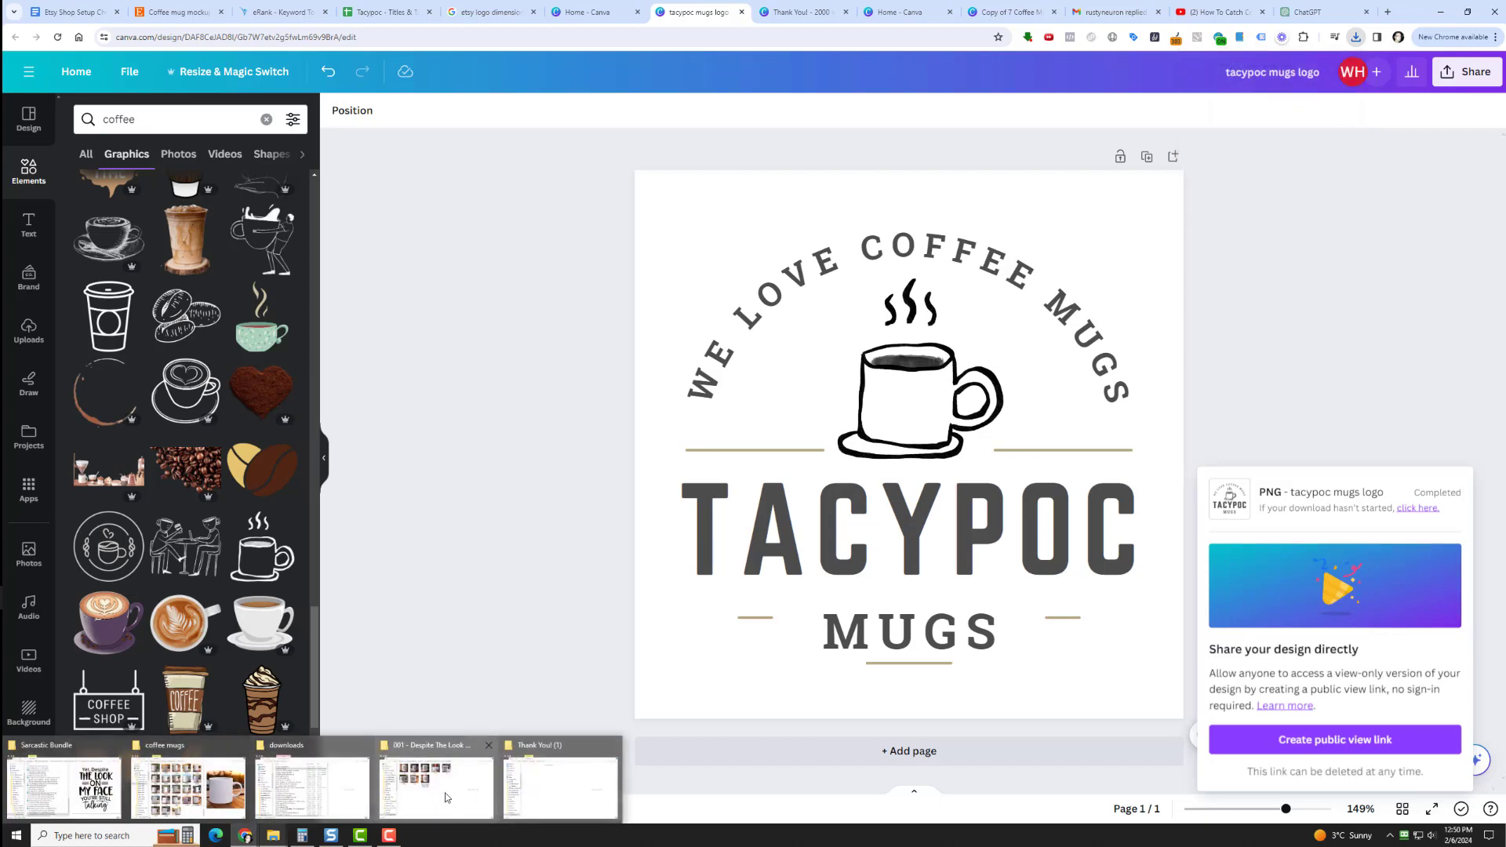
{"action": "mouse_move", "coordinate": [445, 796]}
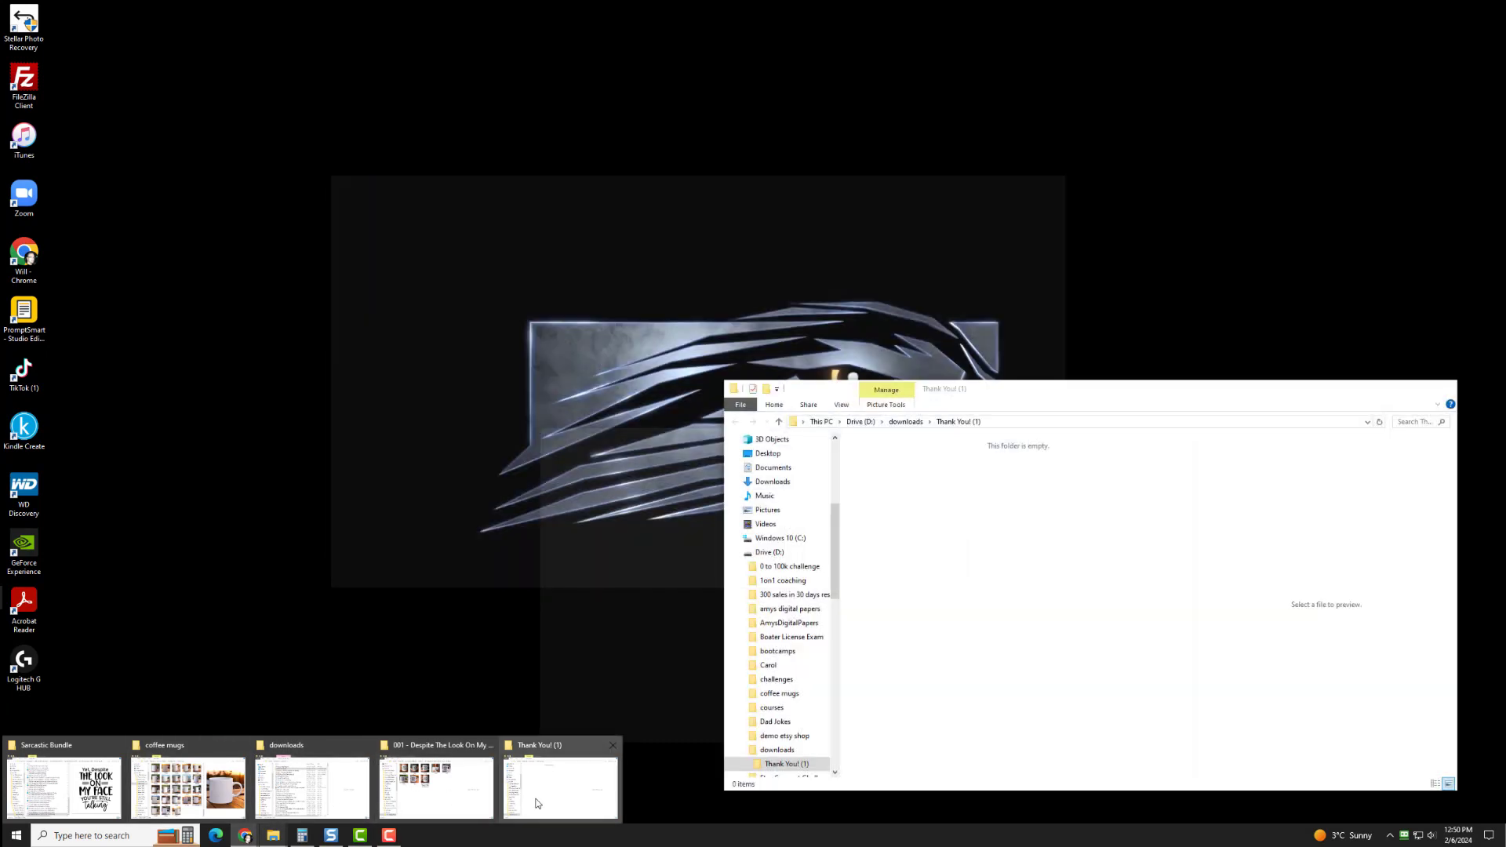
{"action": "left_click", "coordinate": [560, 788]}
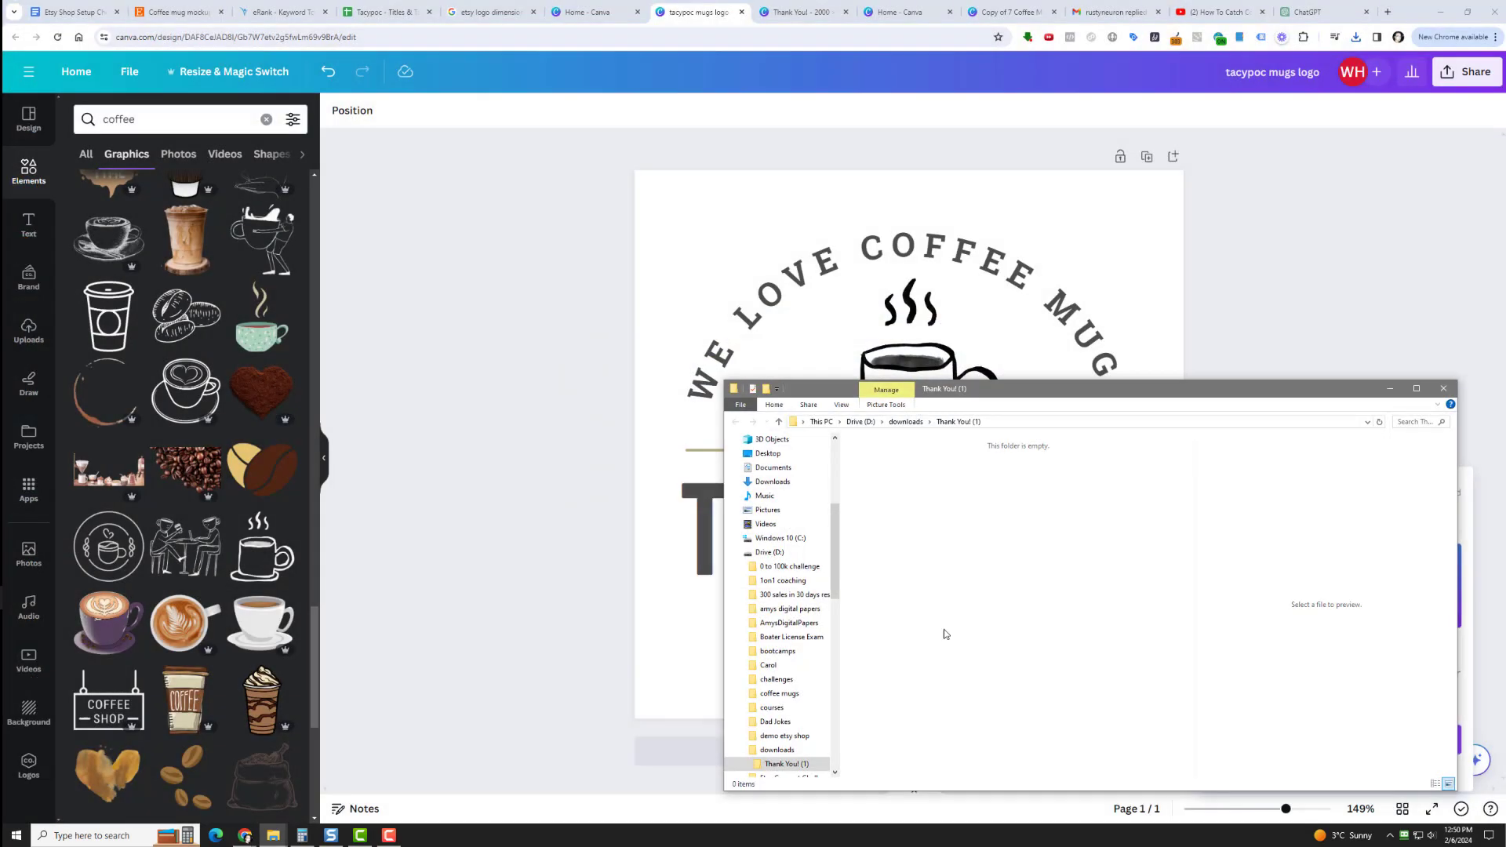
{"action": "left_click_drag", "start_coordinate": [1010, 396], "coordinate": [688, 249]}
{"action": "left_click", "coordinate": [540, 275]}
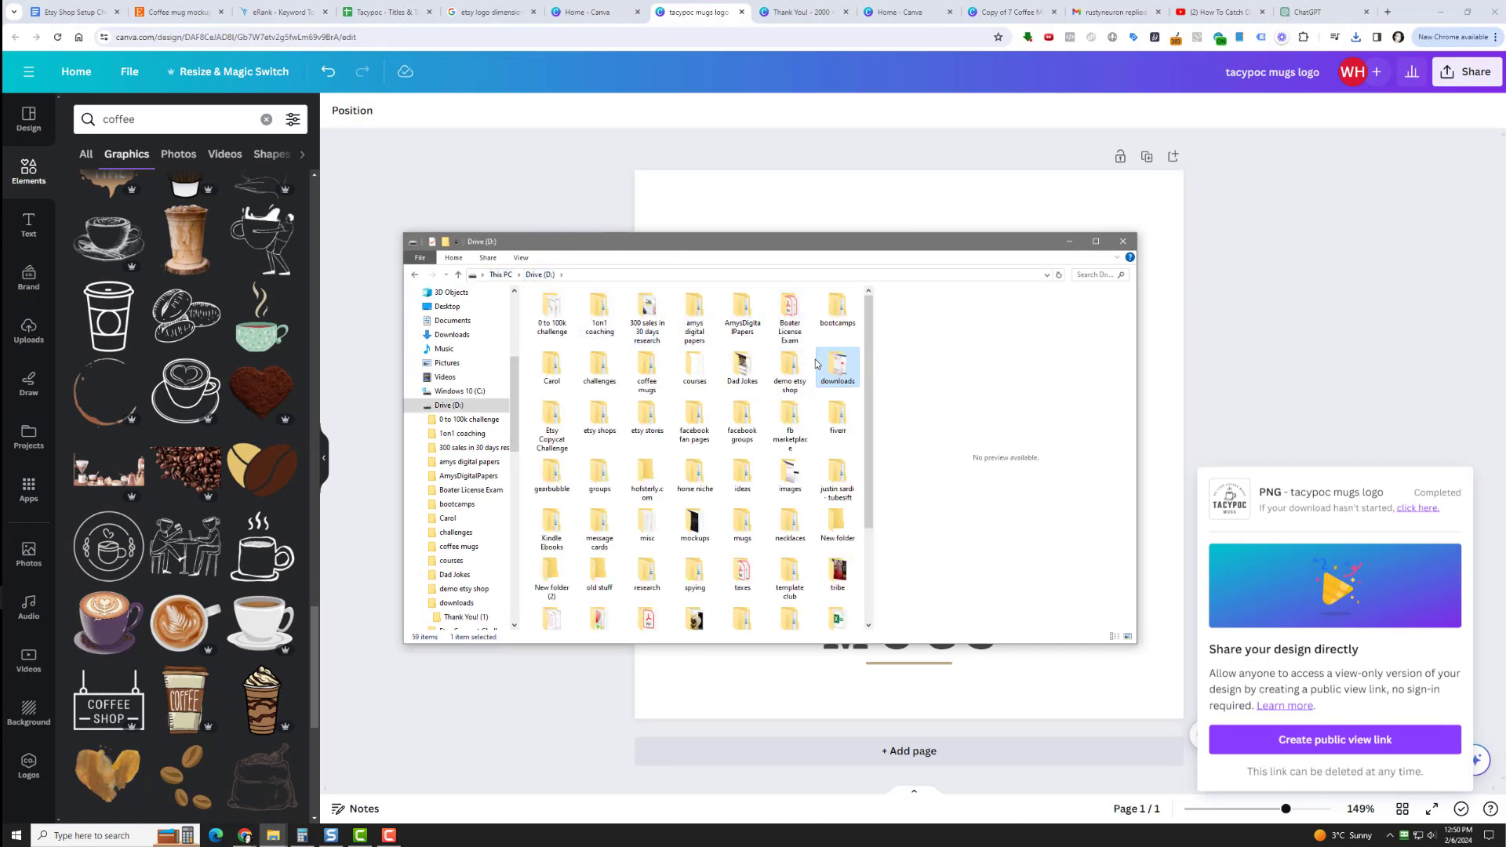
{"action": "double_click", "coordinate": [553, 432]}
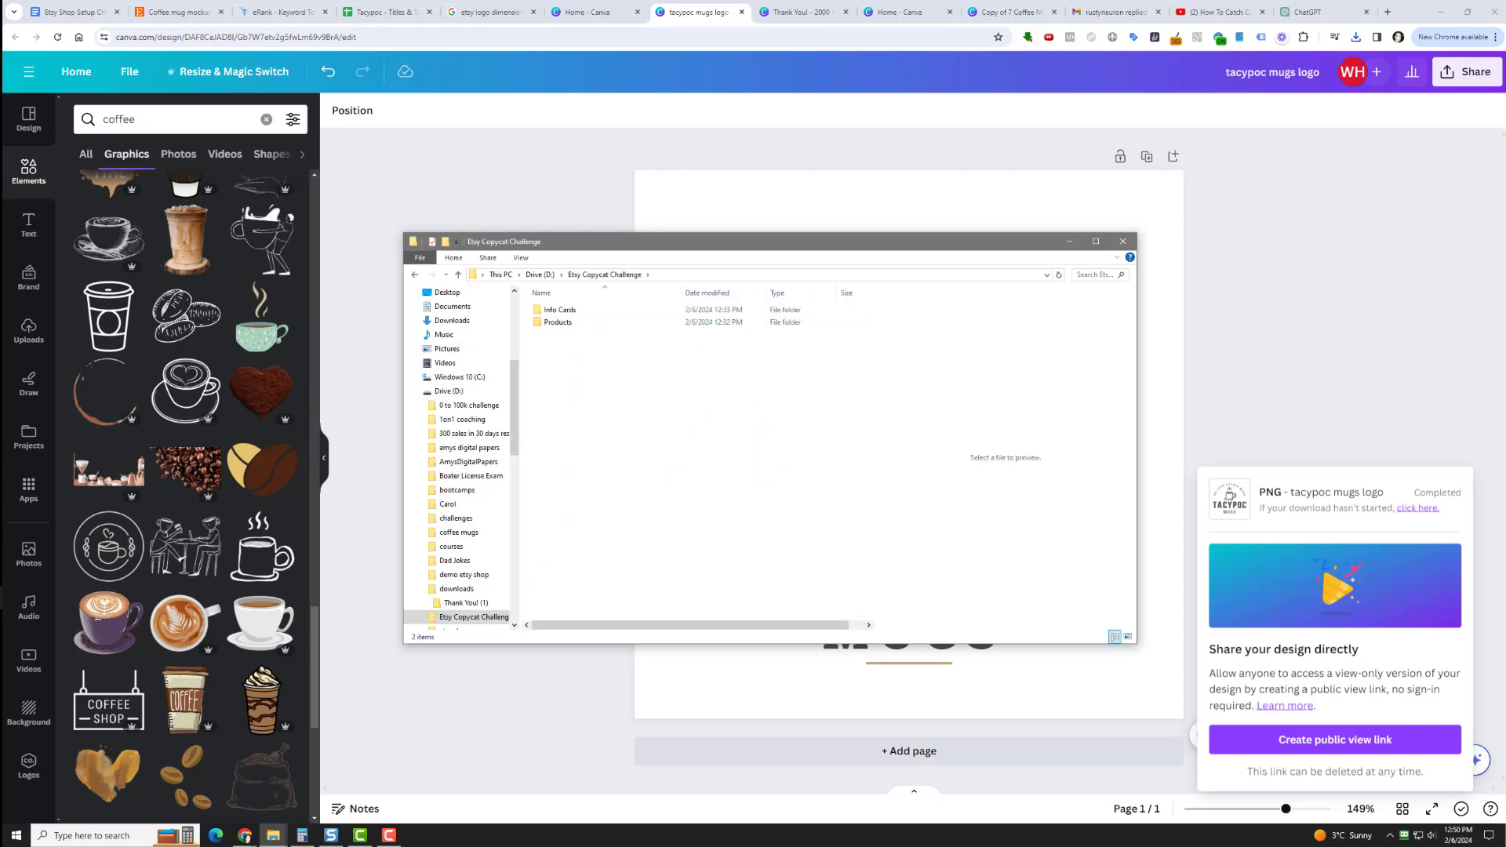
Move the downloaded "tacypoc mugs logo.png" from the downloads folder into the Etsy Copycat Challenge folder.
{"action": "left_click", "coordinate": [1356, 38]}
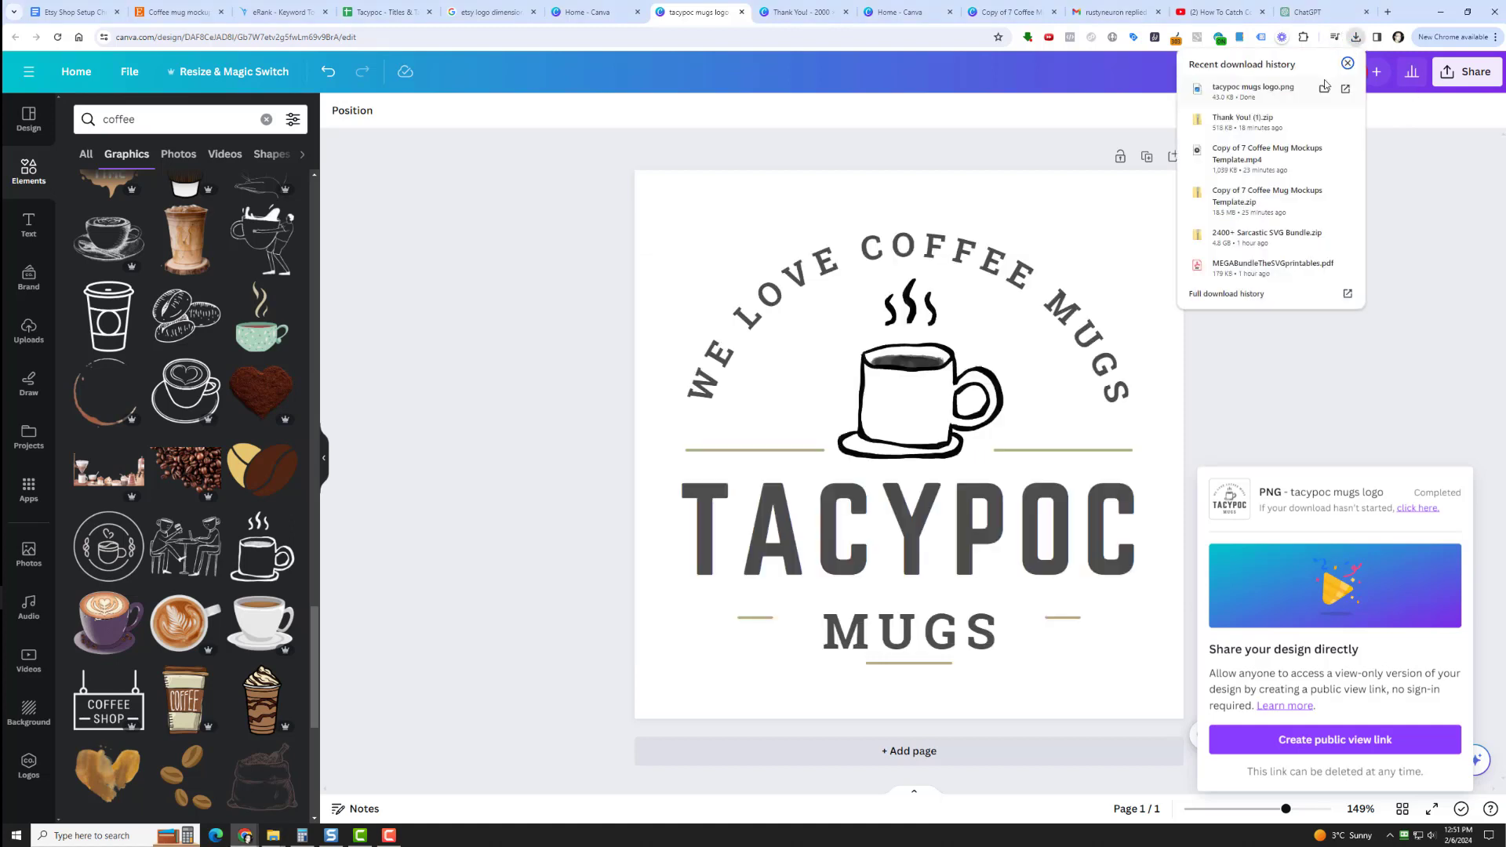
{"action": "left_click", "coordinate": [1325, 84]}
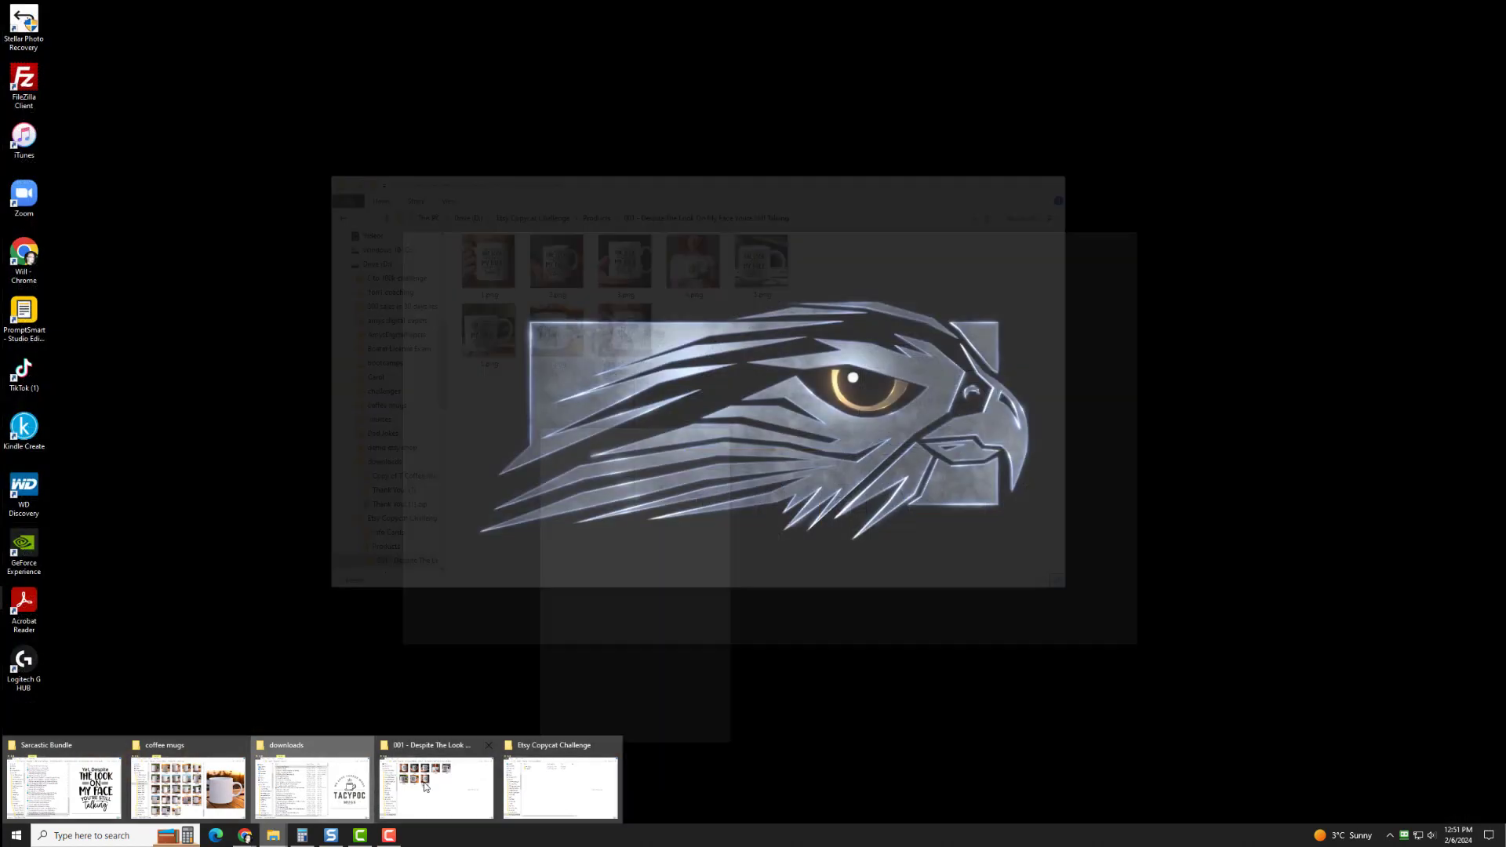
{"action": "left_click", "coordinate": [559, 777]}
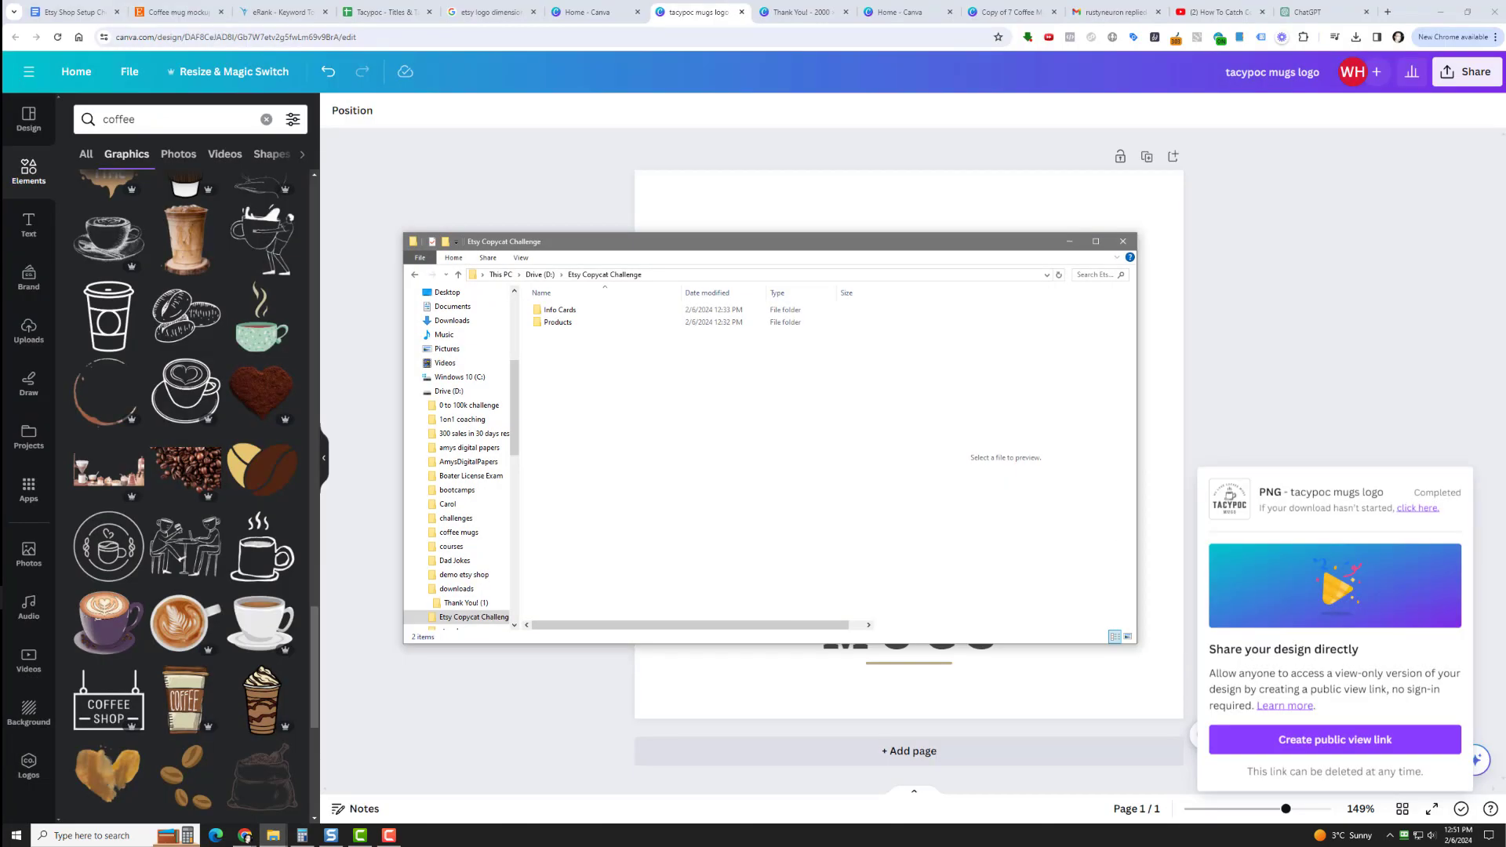
{"action": "left_click_drag", "start_coordinate": [1505, 236], "coordinate": [583, 397]}
{"action": "left_click", "coordinate": [577, 396]}
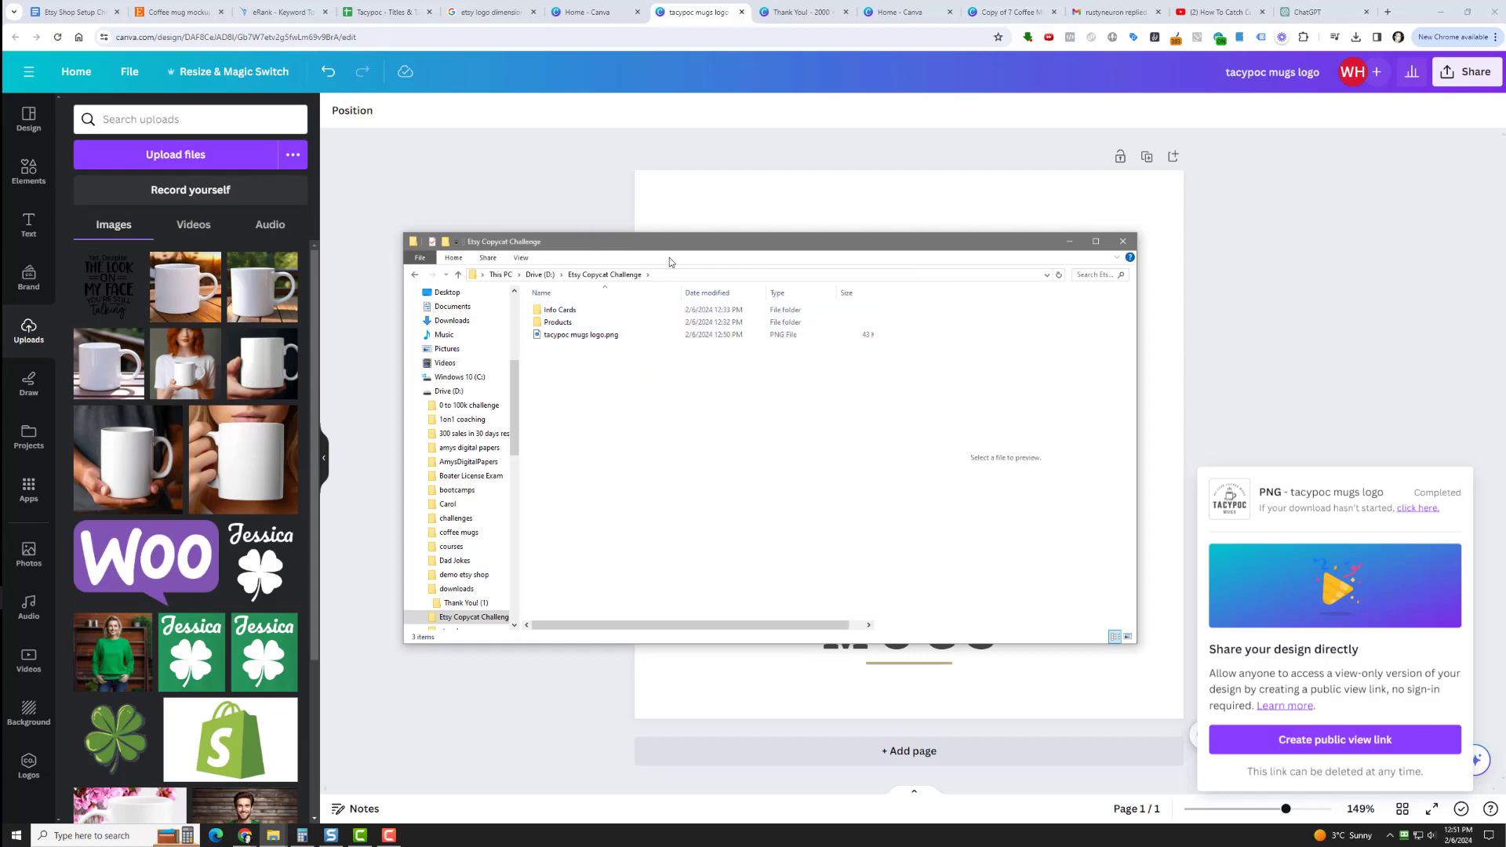
Switch to the Etsy Shop Setup Checklist document and tick off the Logo item.
{"action": "left_click", "coordinate": [74, 12]}
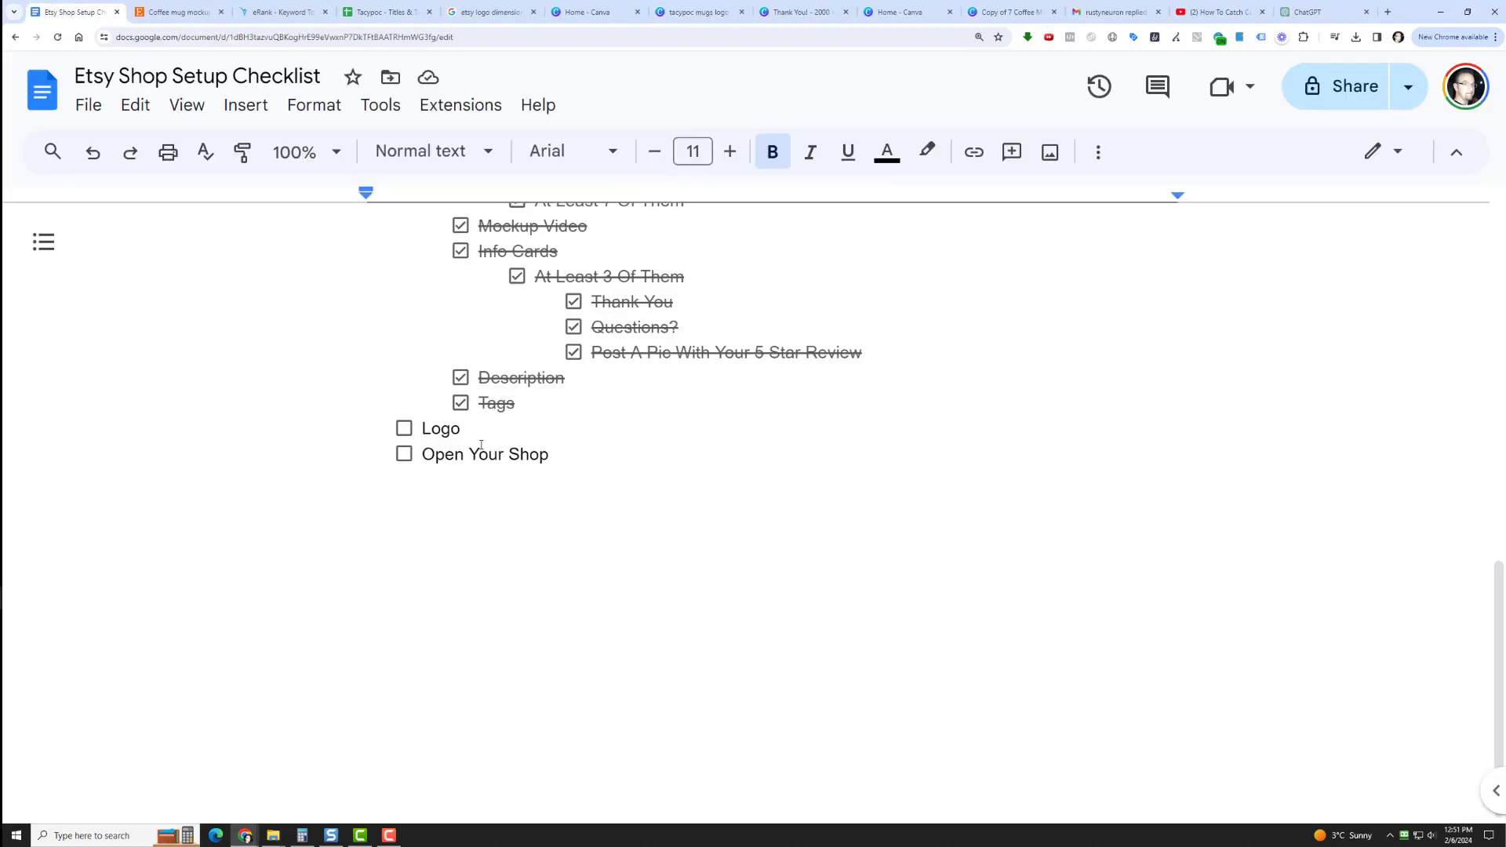
{"action": "left_click", "coordinate": [404, 428]}
Review the checklist items from the shop name down through the first product's pricing, designs, titles, mockups and info cards.
{"action": "scroll", "coordinate": [603, 497], "scroll_direction": "up", "scroll_amount": 15}
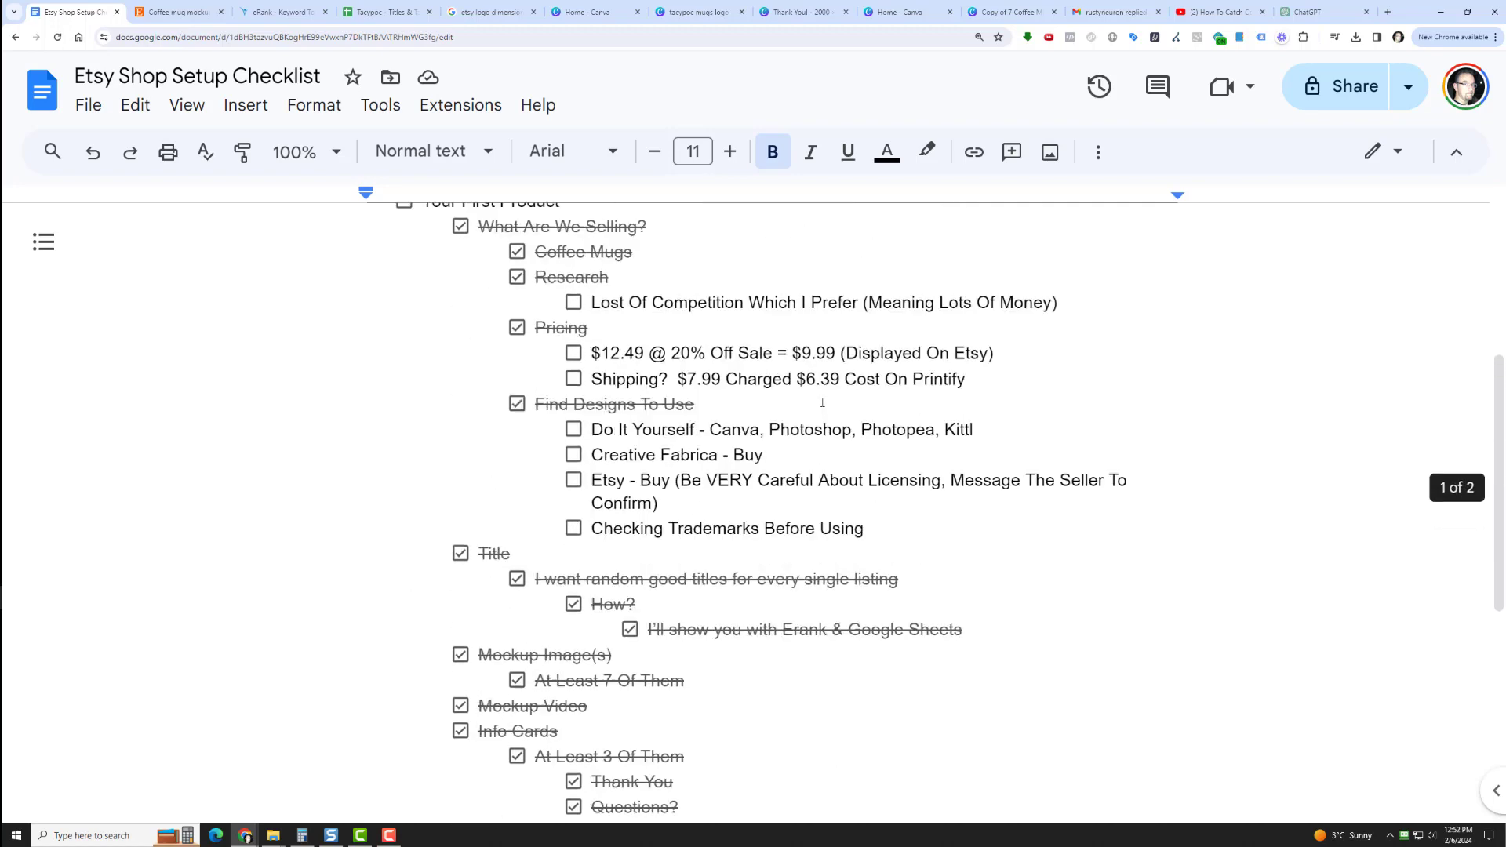
{"action": "scroll", "coordinate": [858, 393], "scroll_direction": "down", "scroll_amount": 6}
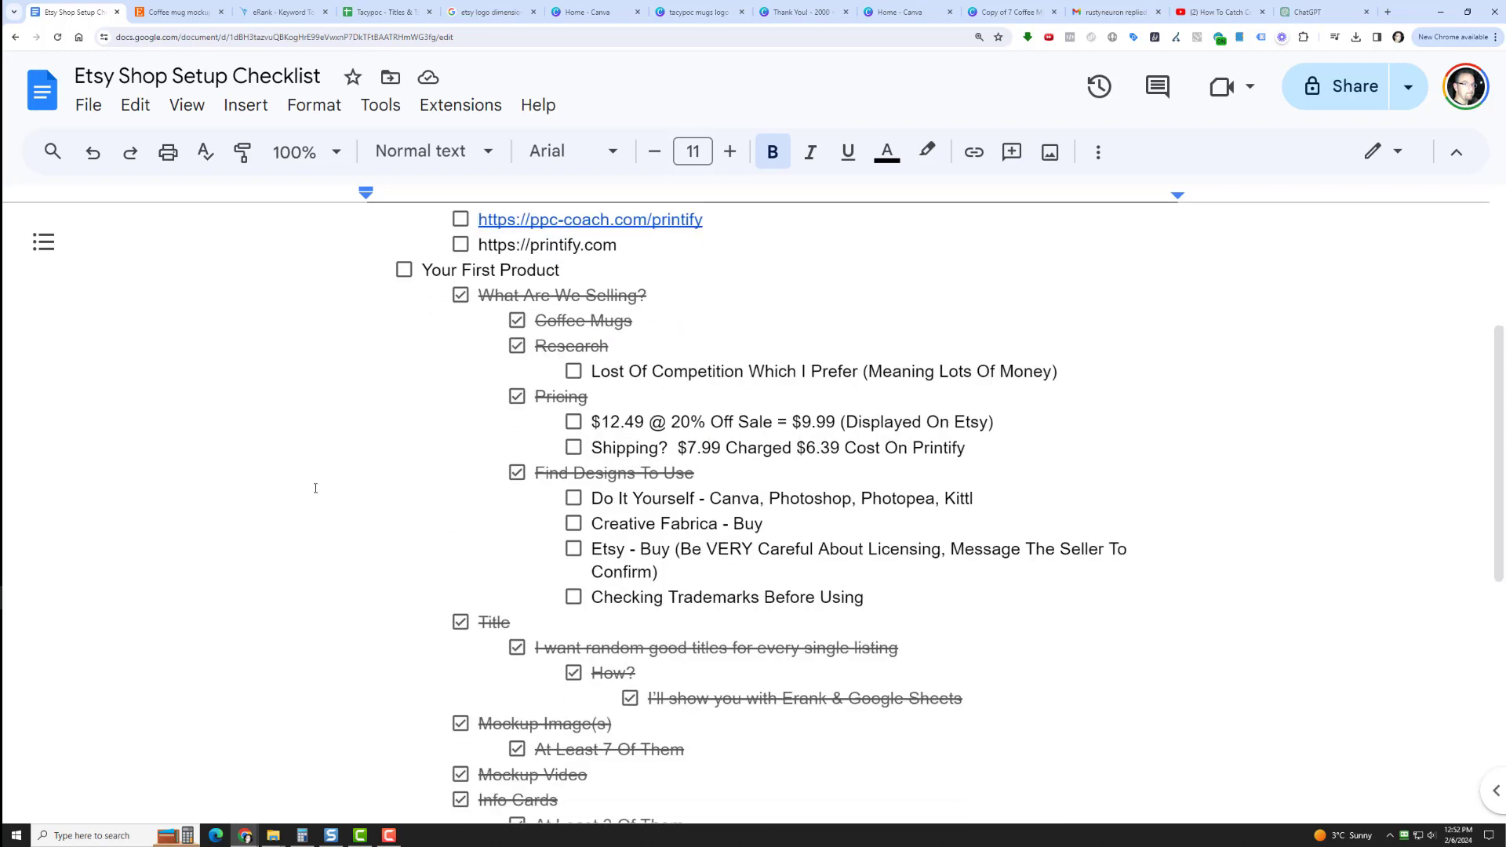
{"action": "scroll", "coordinate": [326, 483], "scroll_direction": "up", "scroll_amount": 7}
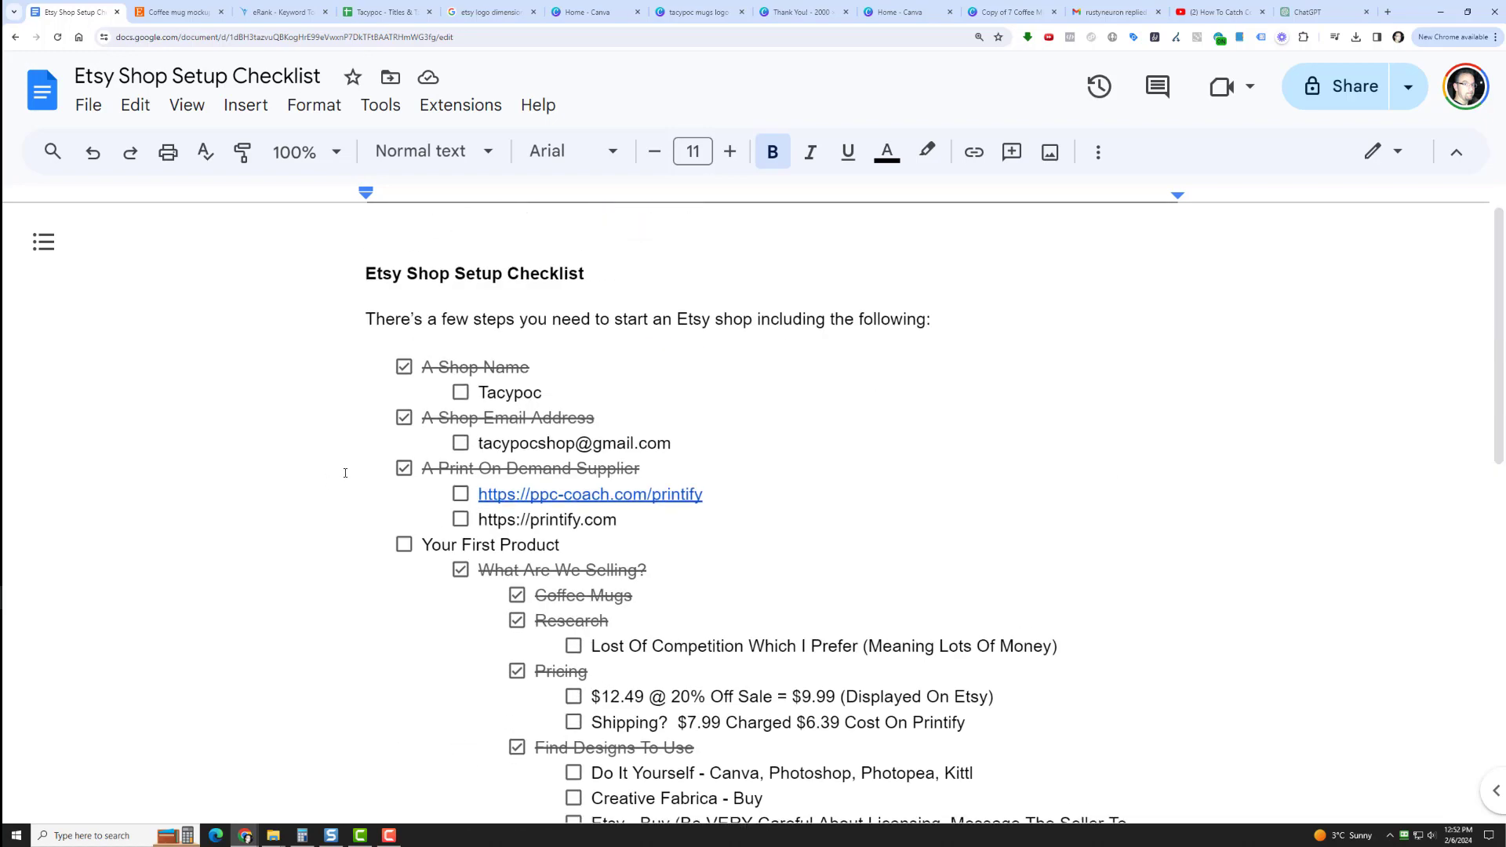
{"action": "scroll", "coordinate": [339, 481], "scroll_direction": "down", "scroll_amount": 3}
{"action": "scroll", "coordinate": [339, 481], "scroll_direction": "up", "scroll_amount": 2}
{"action": "scroll", "coordinate": [878, 451], "scroll_direction": "down", "scroll_amount": 7}
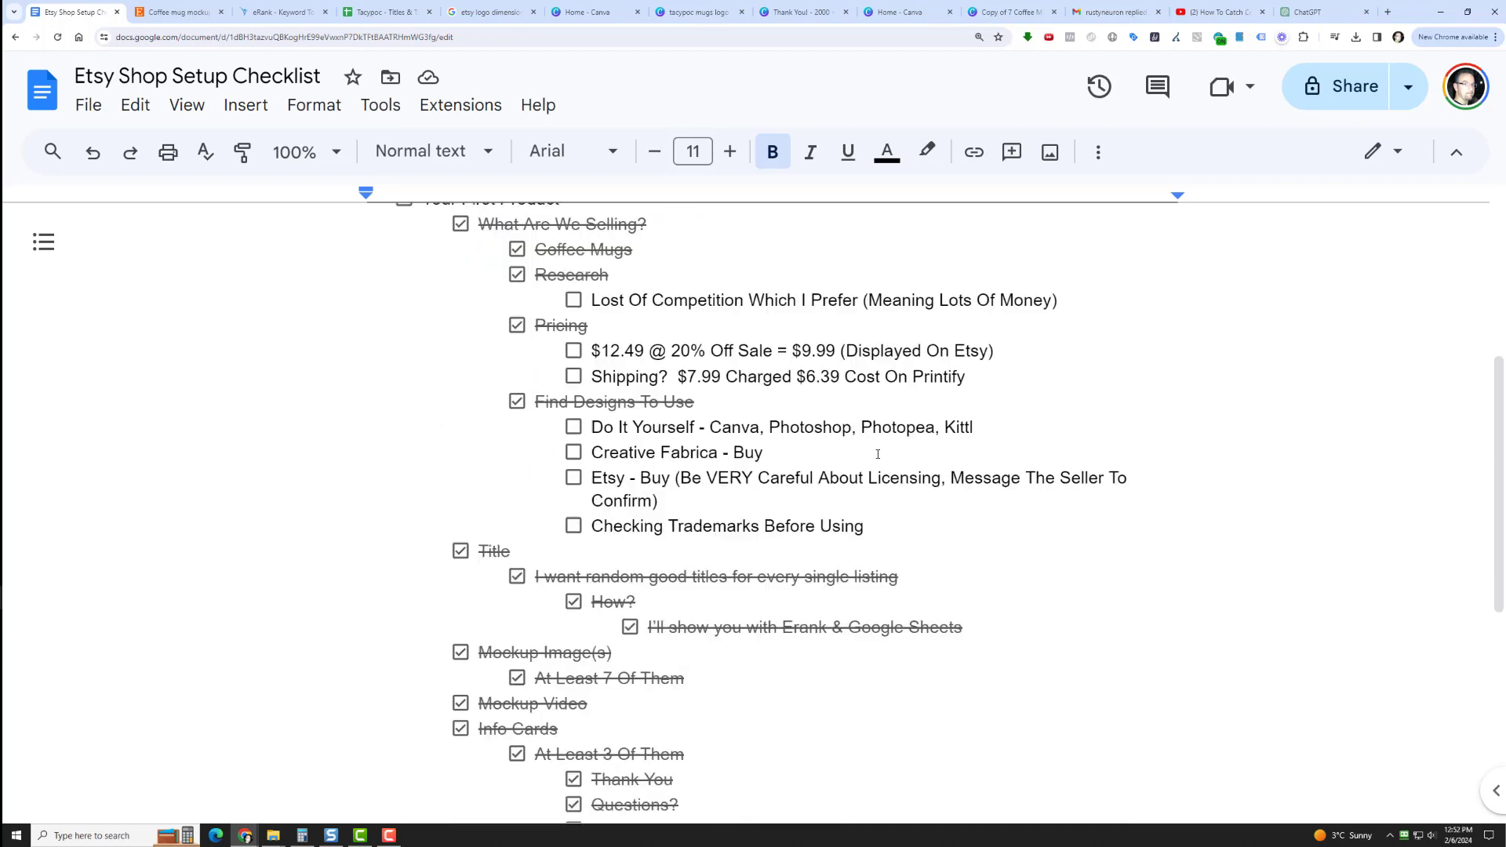